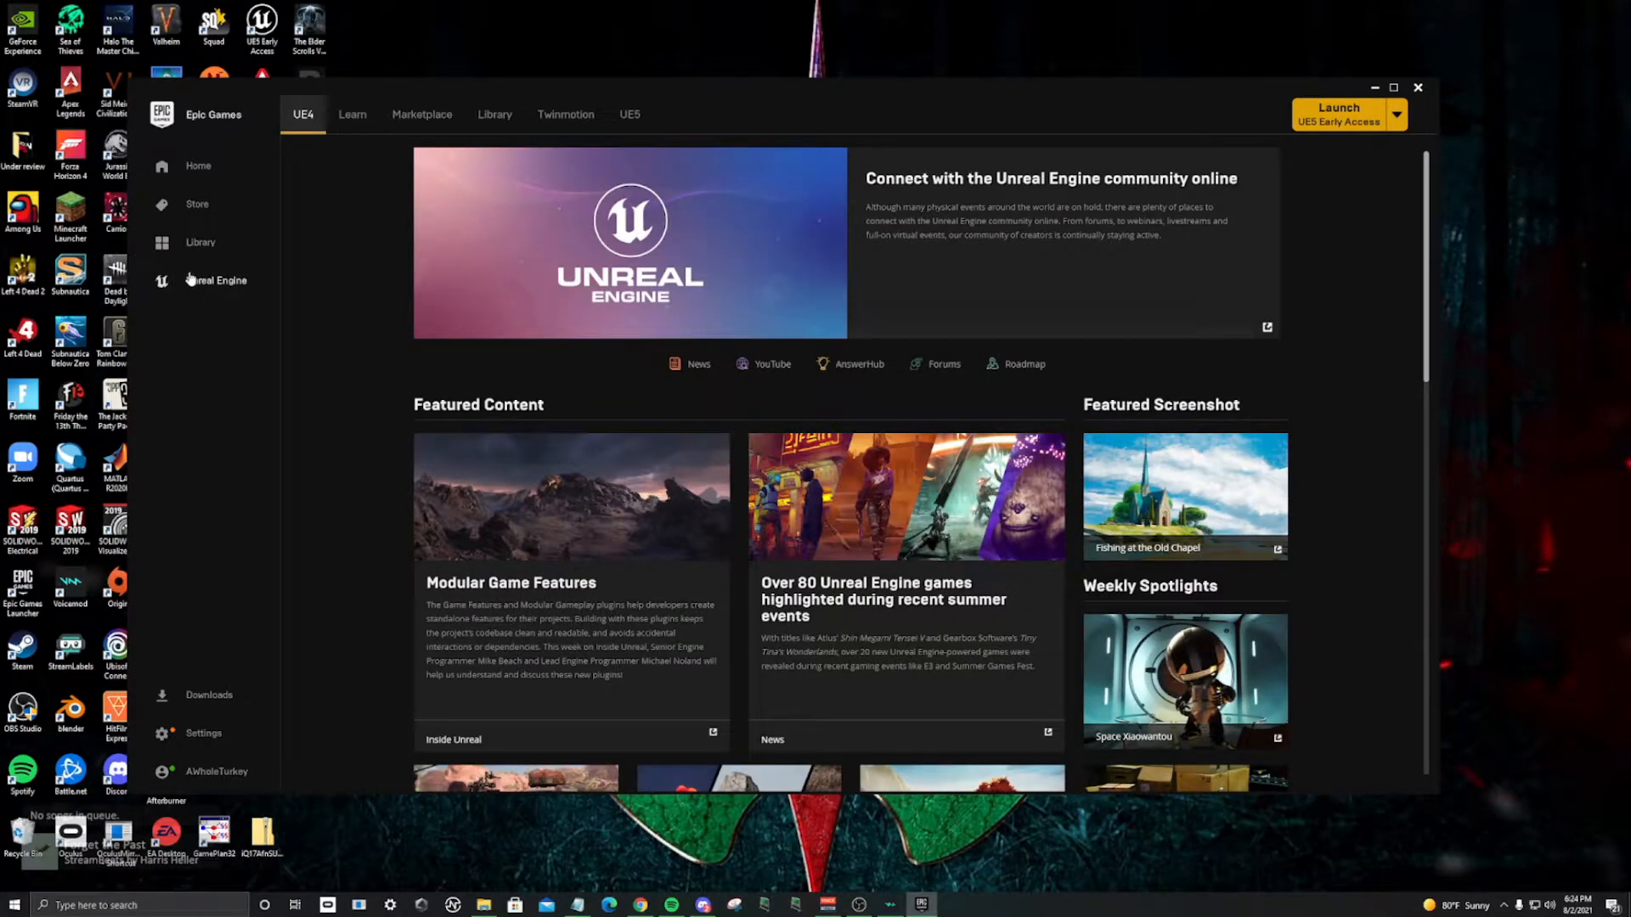
Step: Launch Unreal Engine 5.0.0 Early Access 2 from the engine library and view the recent projects
click(621, 108)
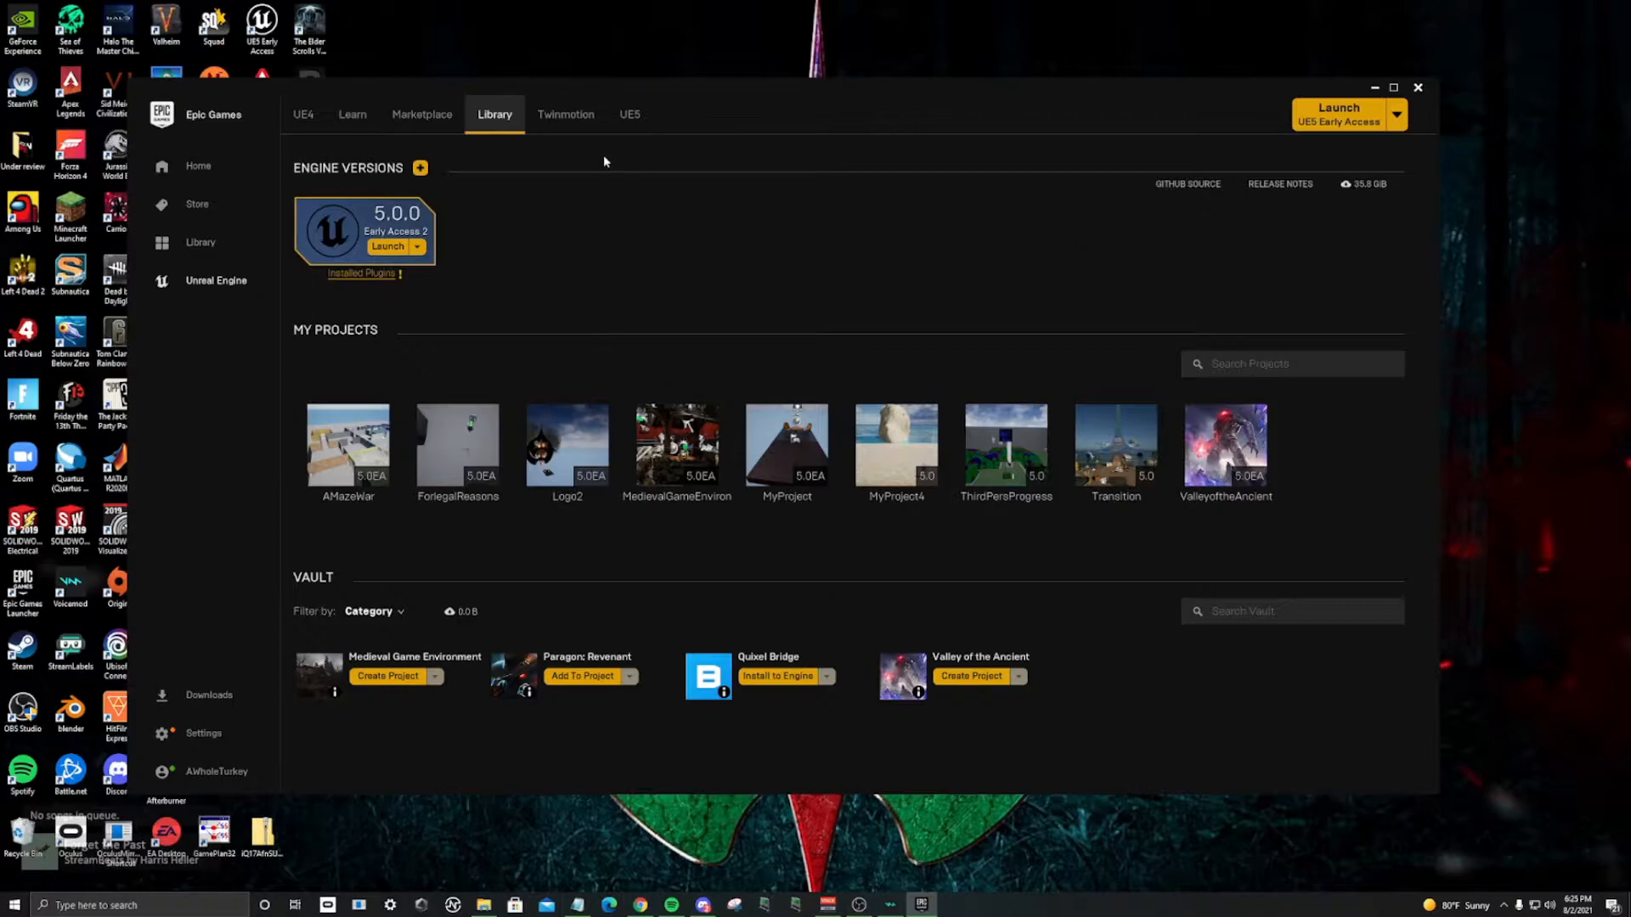
click(386, 249)
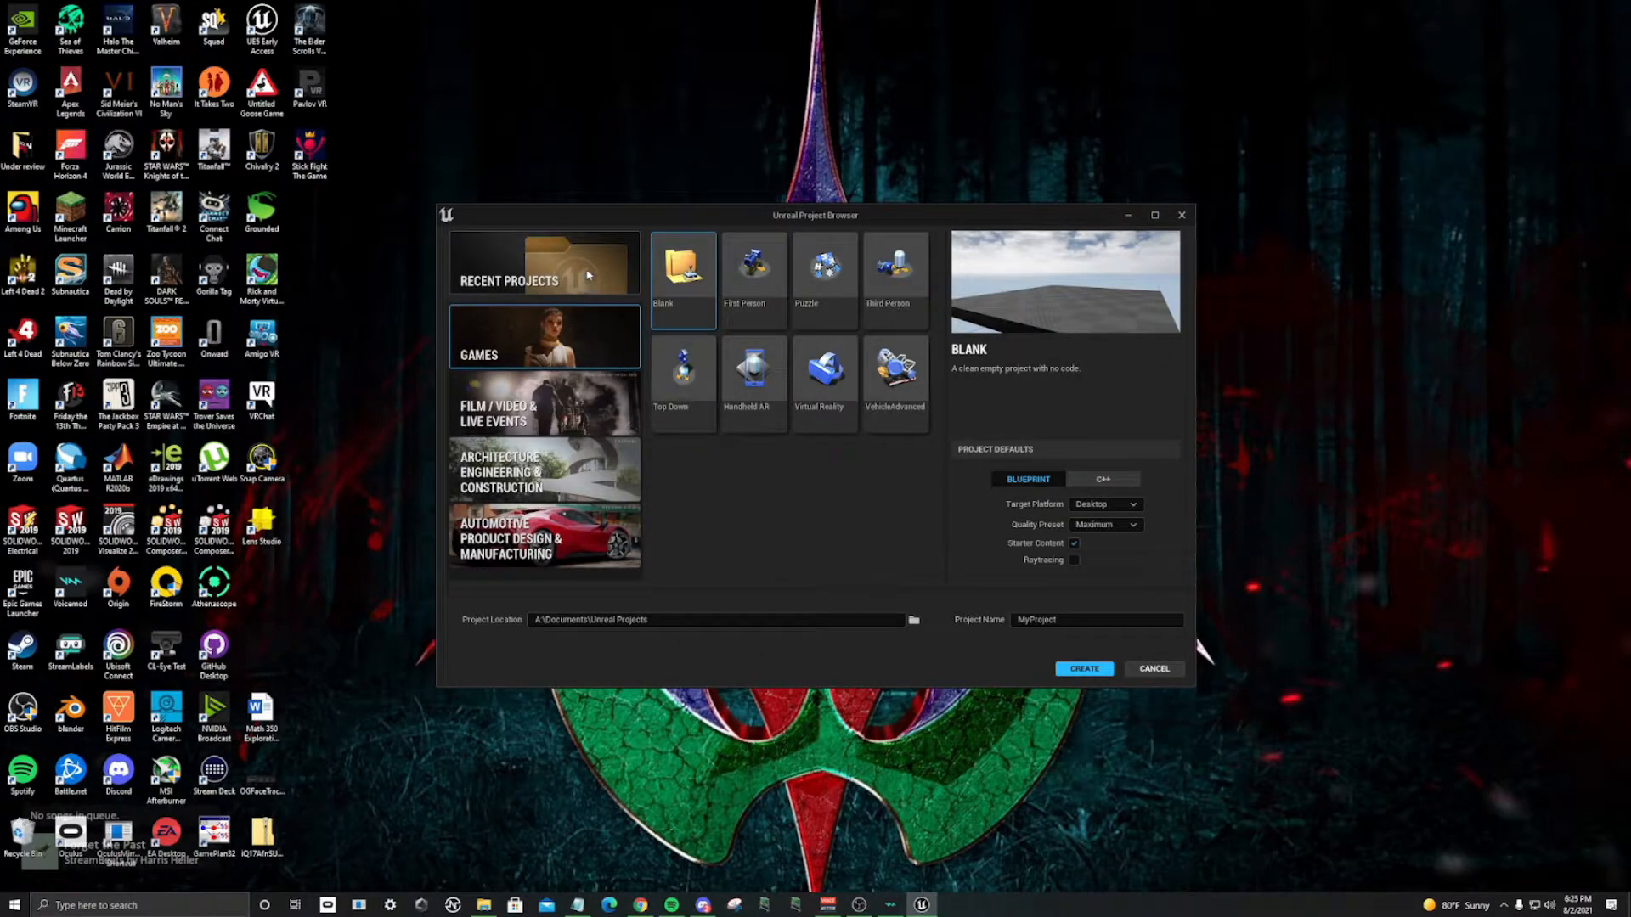
click(538, 236)
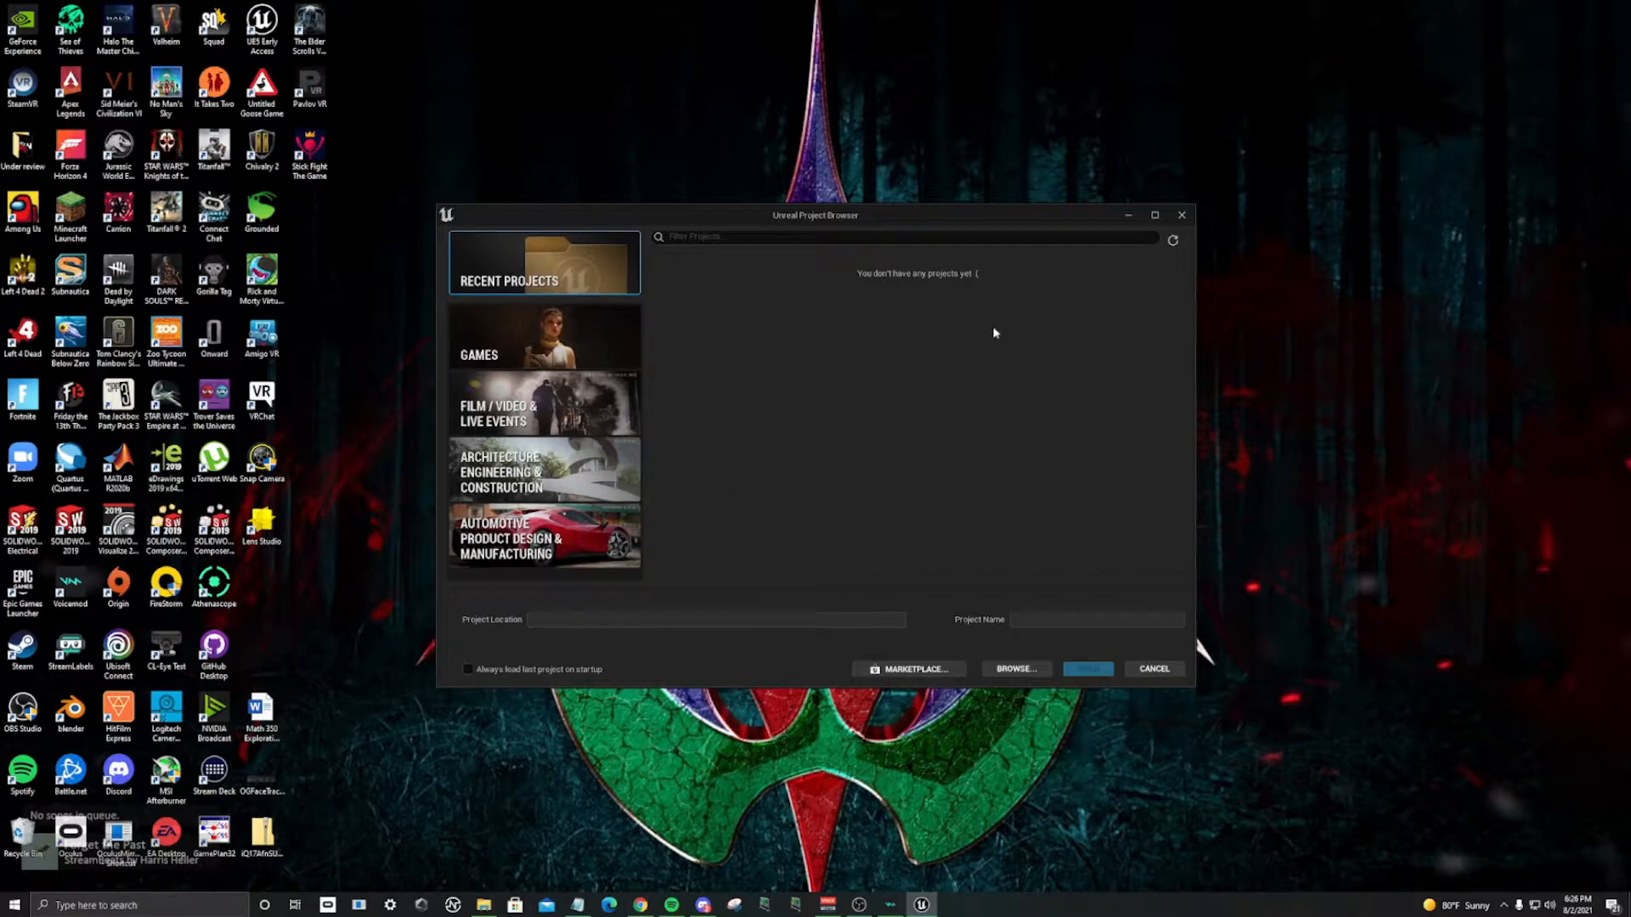
Step: Create a blank Games project named GettingStarted
click(547, 348)
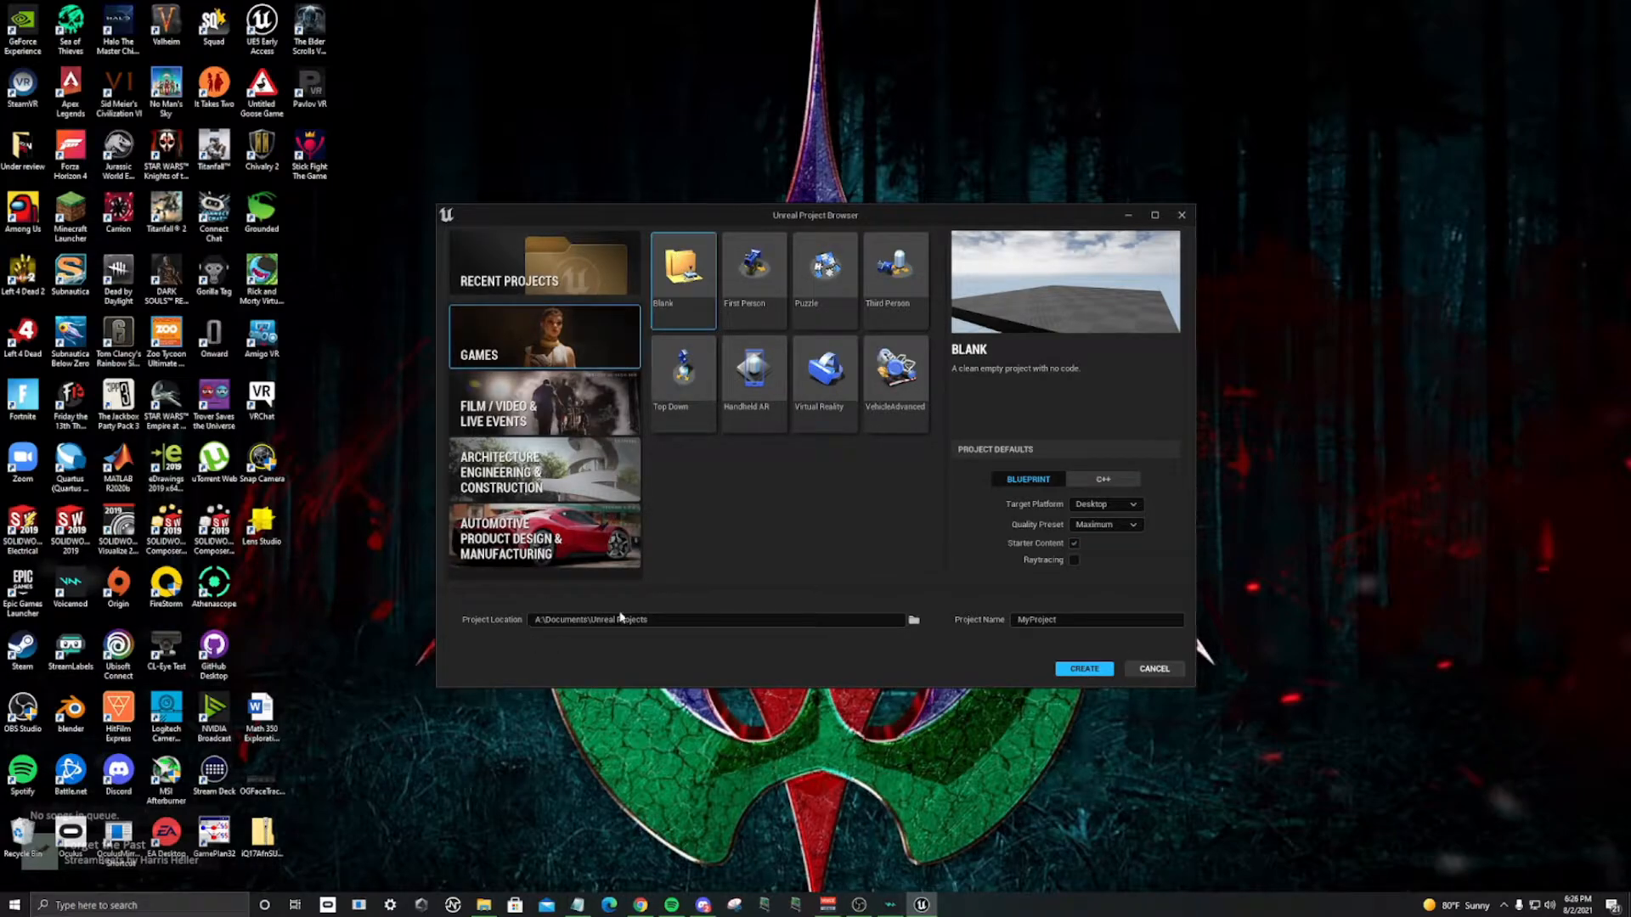
click(548, 619)
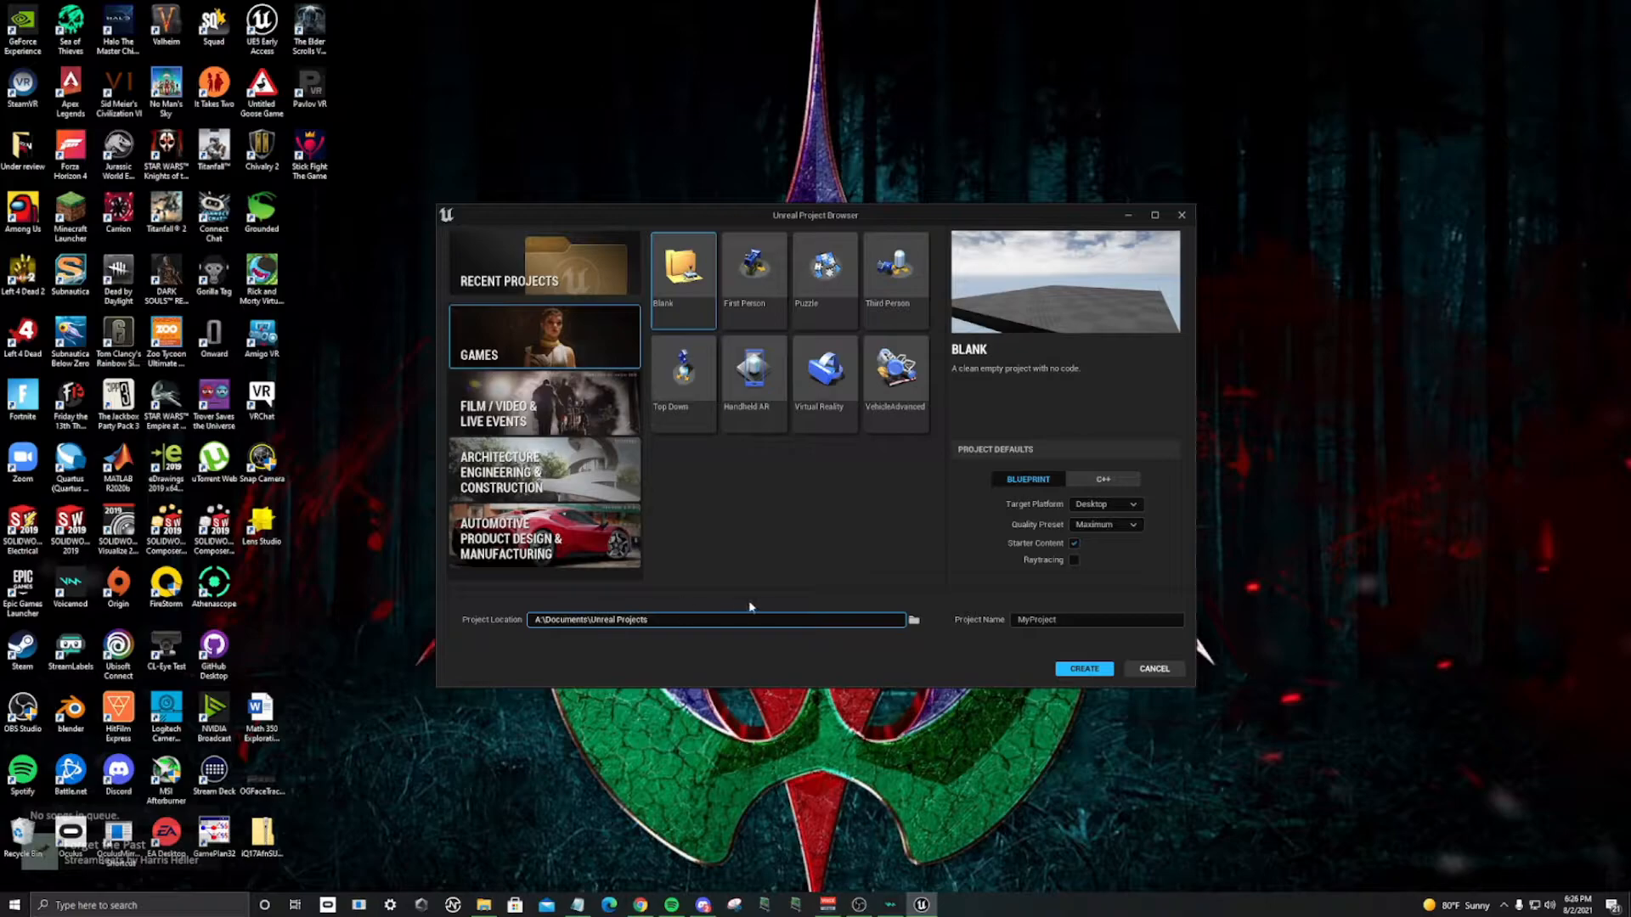
click(1054, 619)
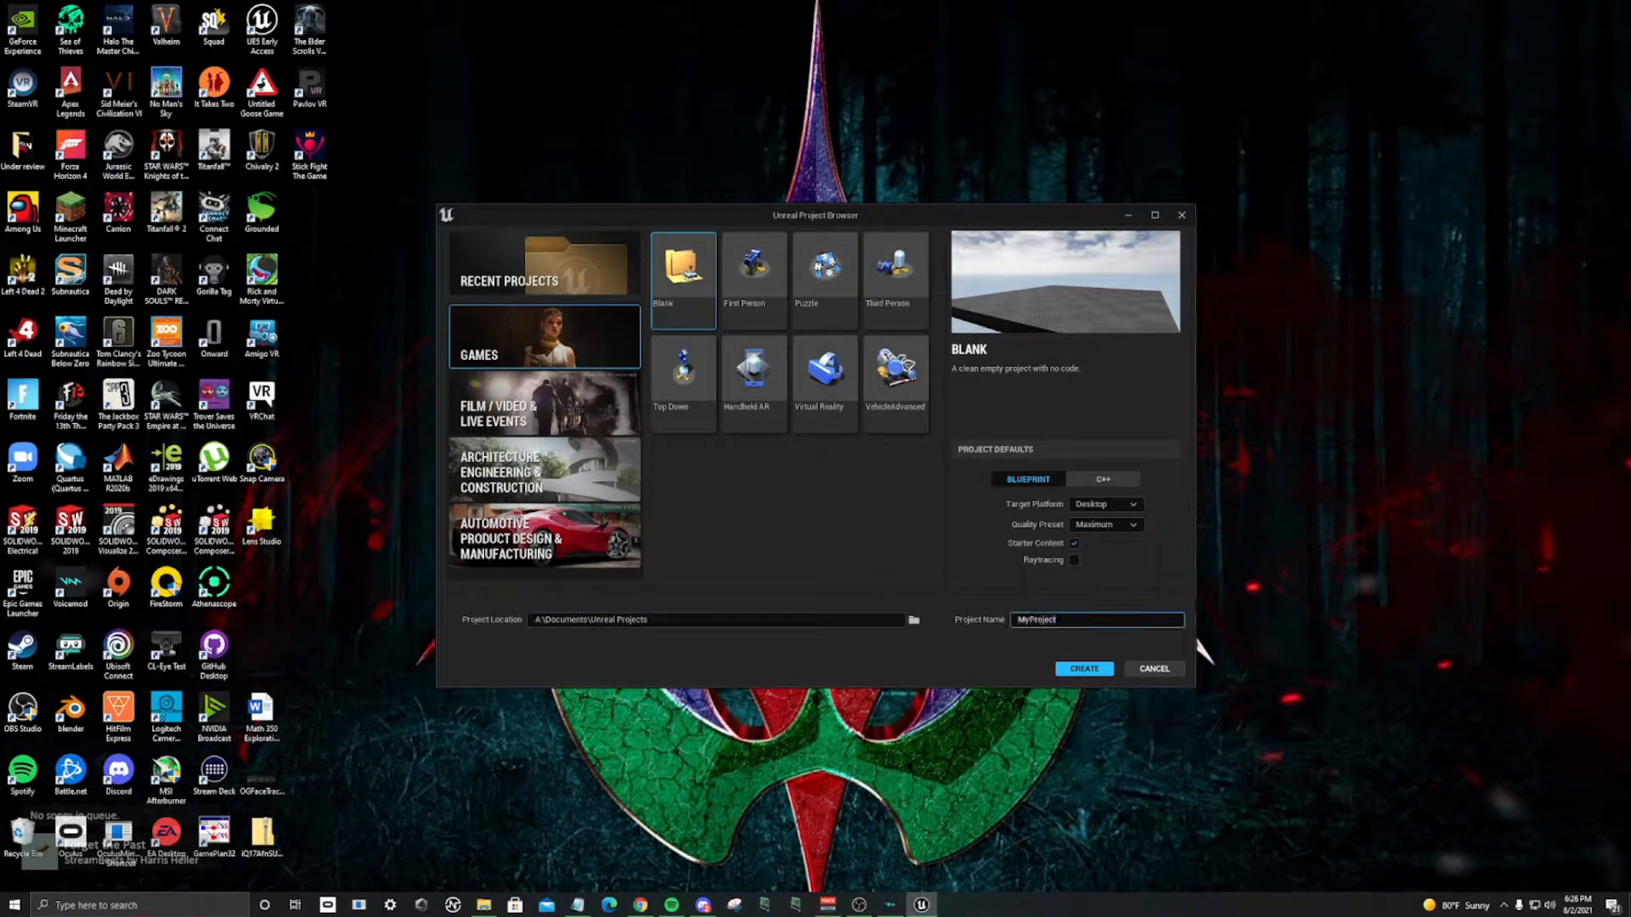
double_click(1054, 619)
text(G)
click(1085, 670)
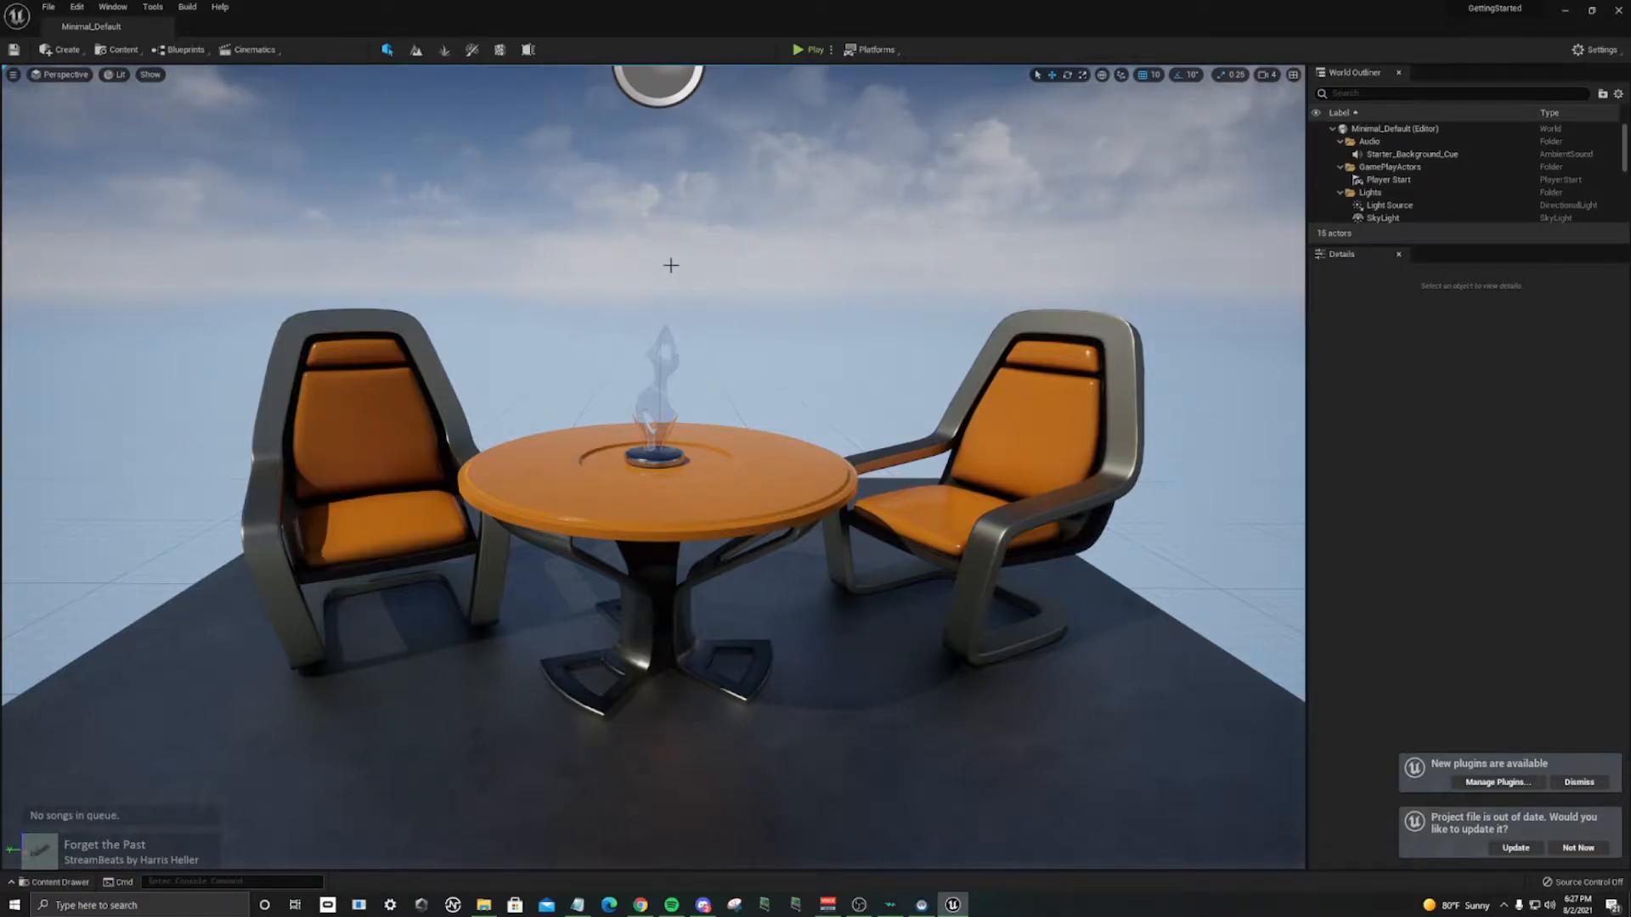
Step: Zoom the viewport in and out on the table and chairs
scroll(663, 275, up, 5)
scroll(662, 276, down, 9)
scroll(662, 276, up, 3)
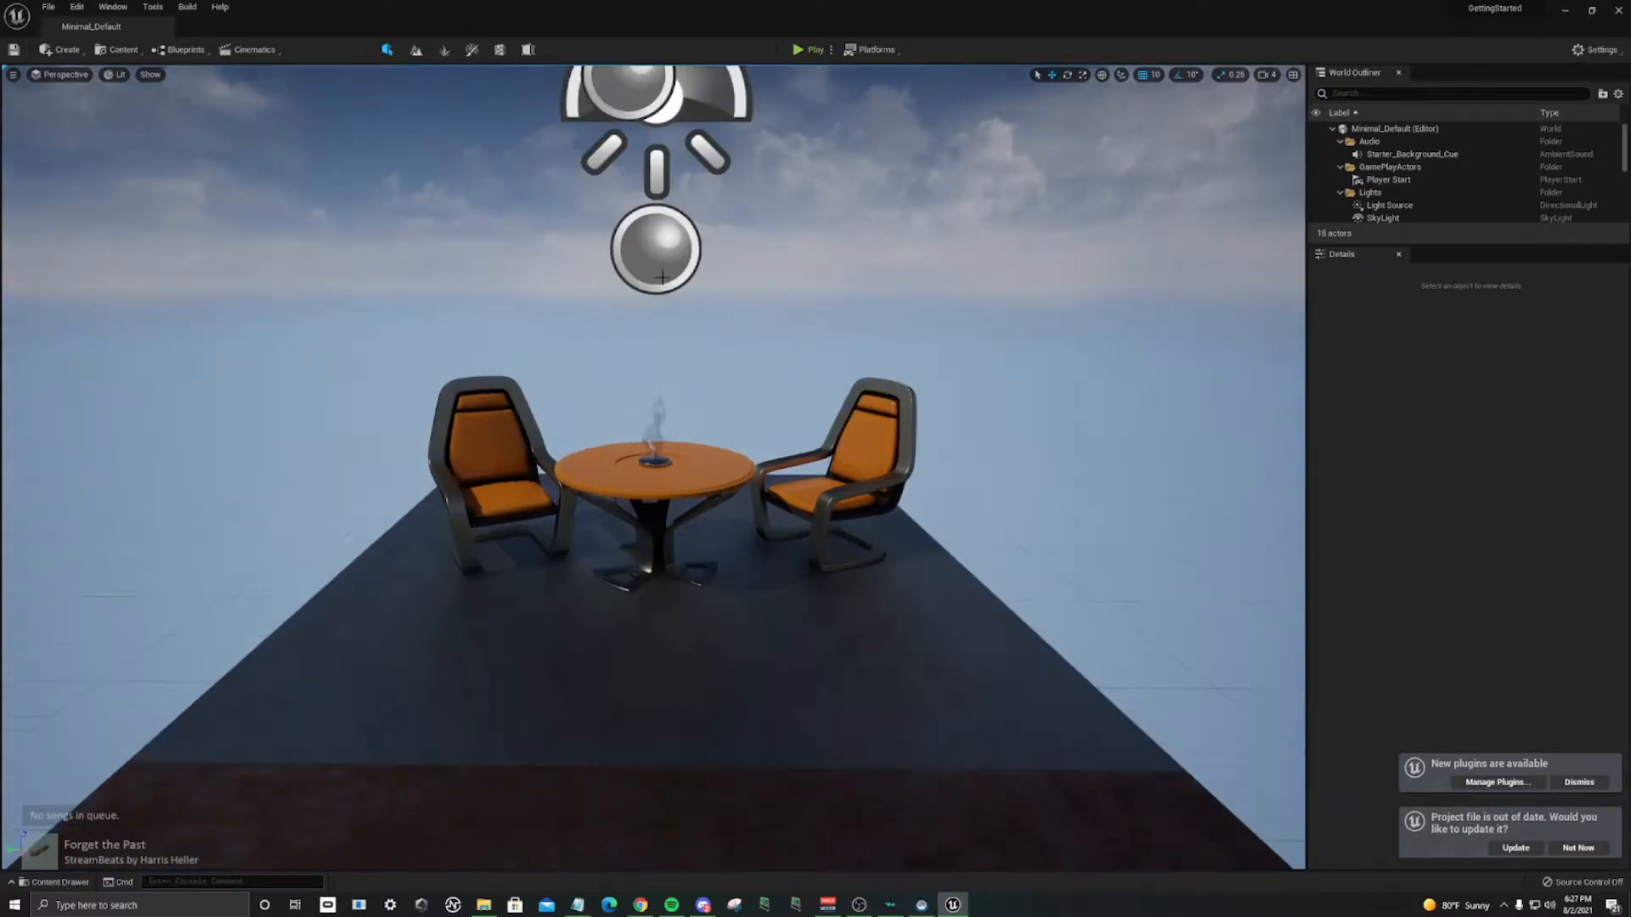
scroll(663, 281, down, 6)
scroll(666, 284, up, 8)
scroll(668, 287, down, 3)
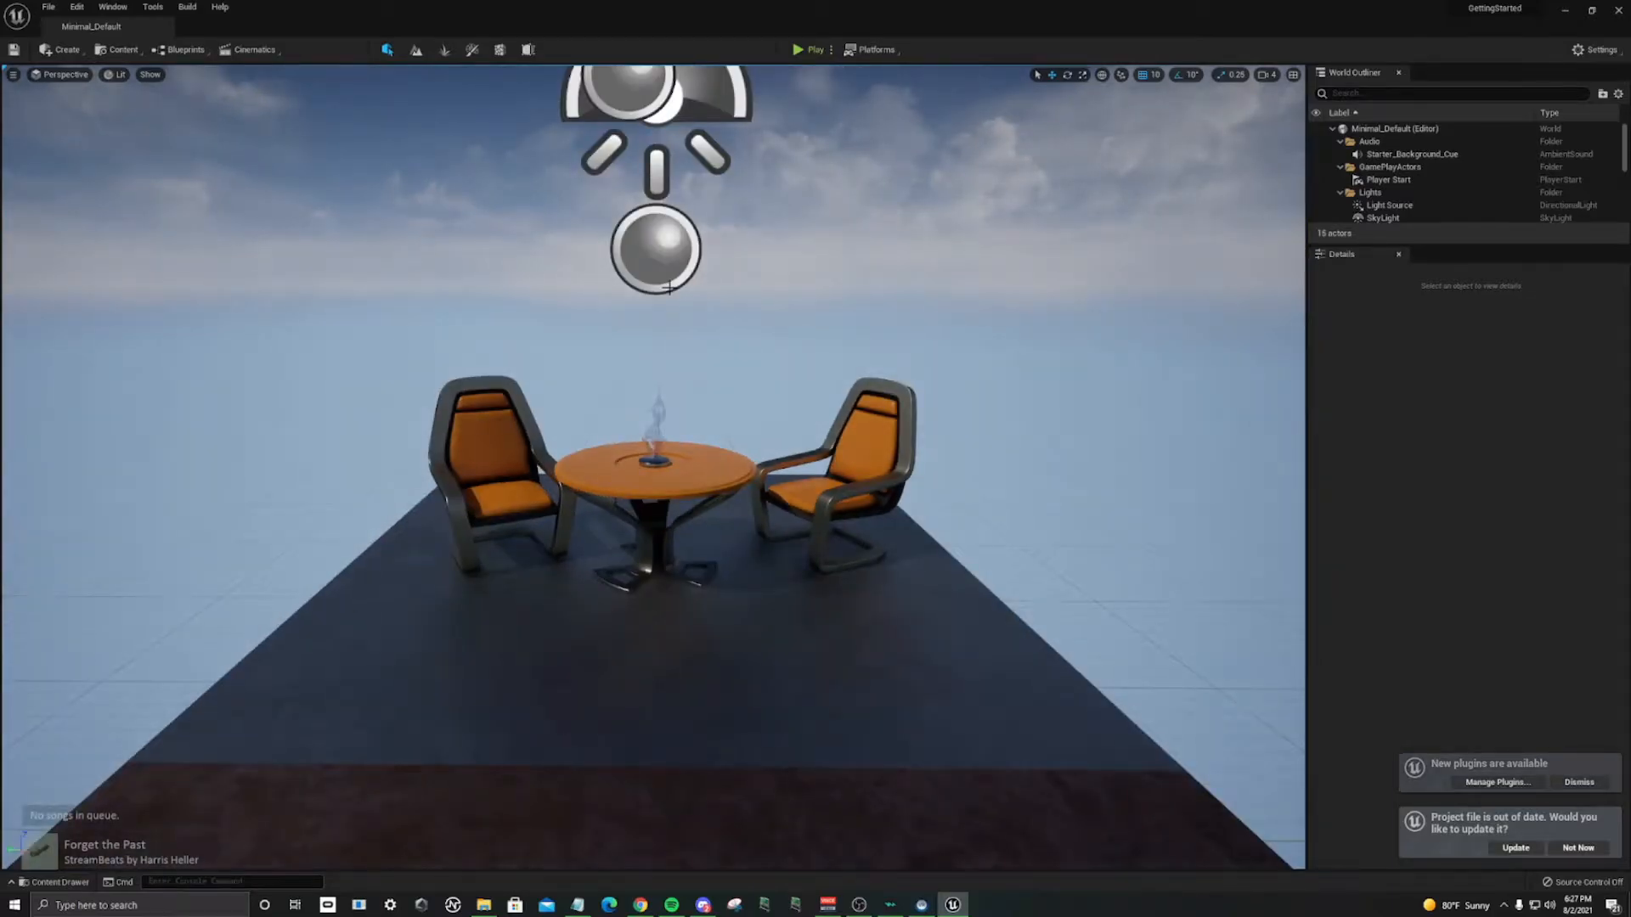
Step: Select the sky sphere, then turn and pan the viewport camera to look around the scene
click(667, 285)
scroll(667, 285, up, 3)
scroll(667, 285, up, 1)
right_drag(667, 284, 616, 213)
drag(616, 213, 718, 229)
middle_drag(650, 321, 559, 355)
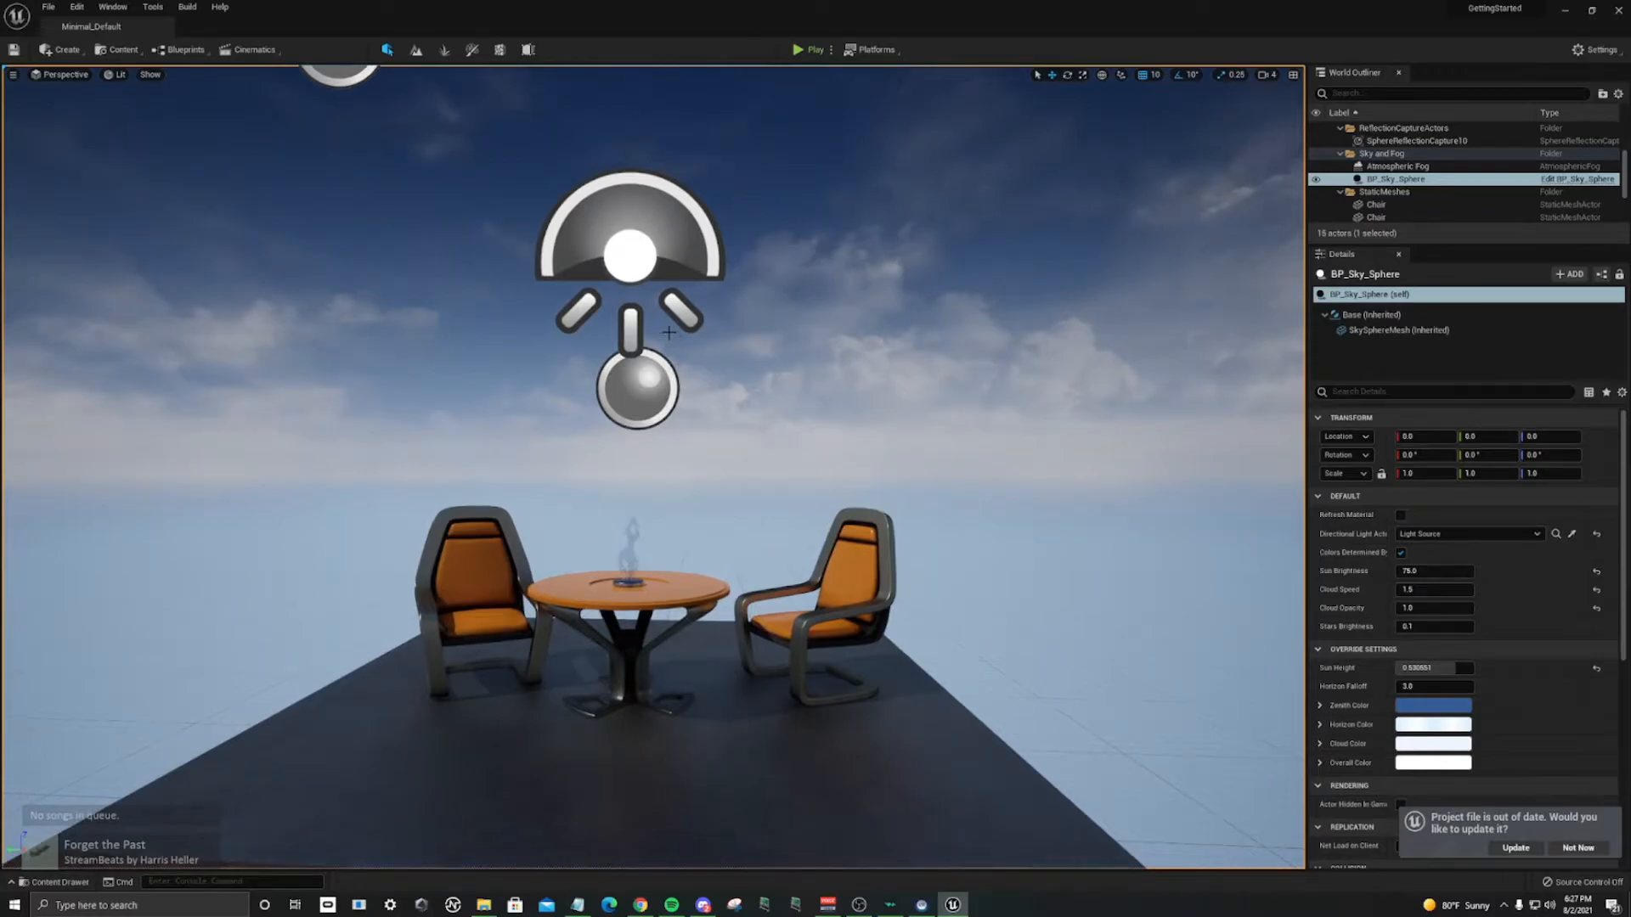
middle_drag(660, 346, 620, 374)
drag(620, 374, 672, 442)
middle_drag(645, 356, 646, 408)
drag(645, 408, 620, 339)
right_drag(653, 467, 661, 347)
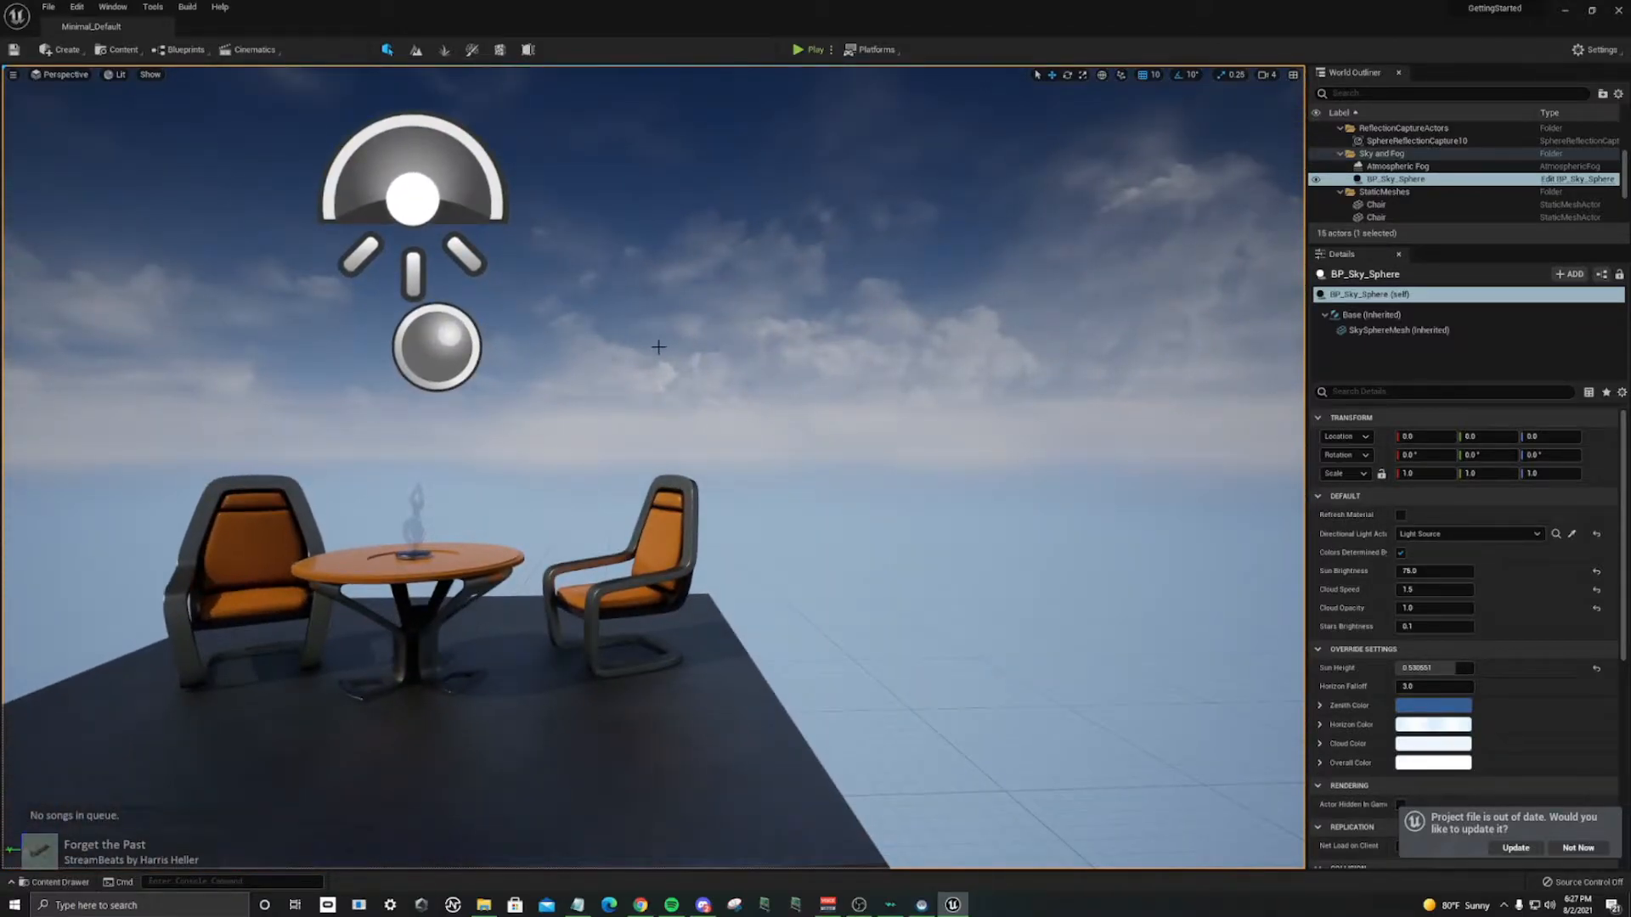
Step: Select one chair and then the other one, frame that chair in the viewport, and view it from behind
click(665, 541)
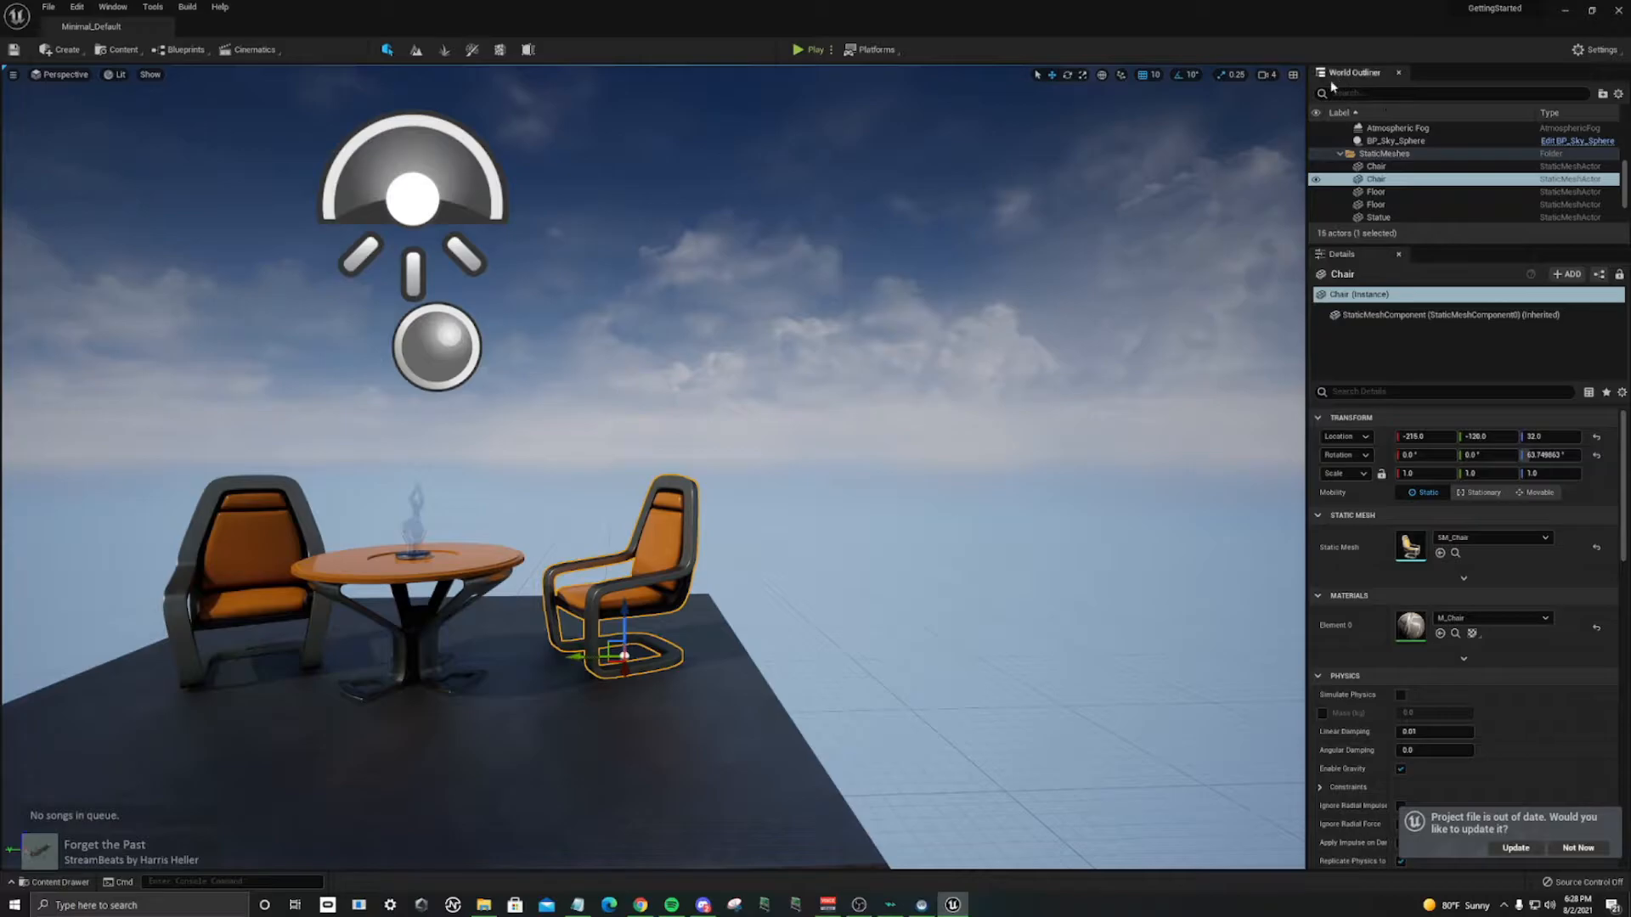
click(1377, 167)
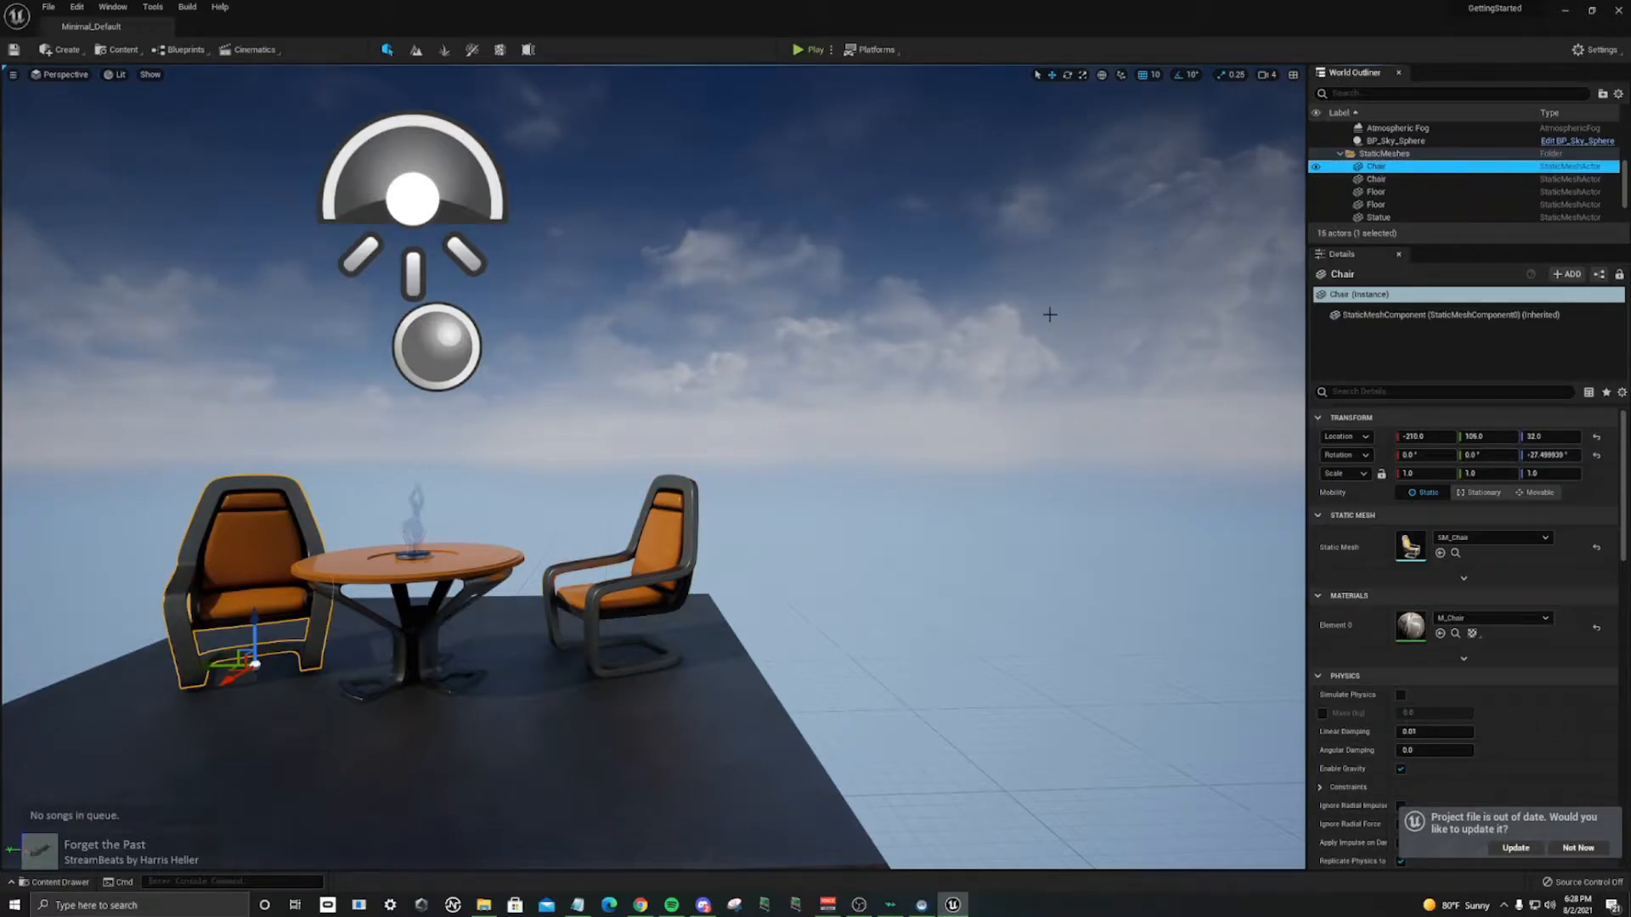
key(f)
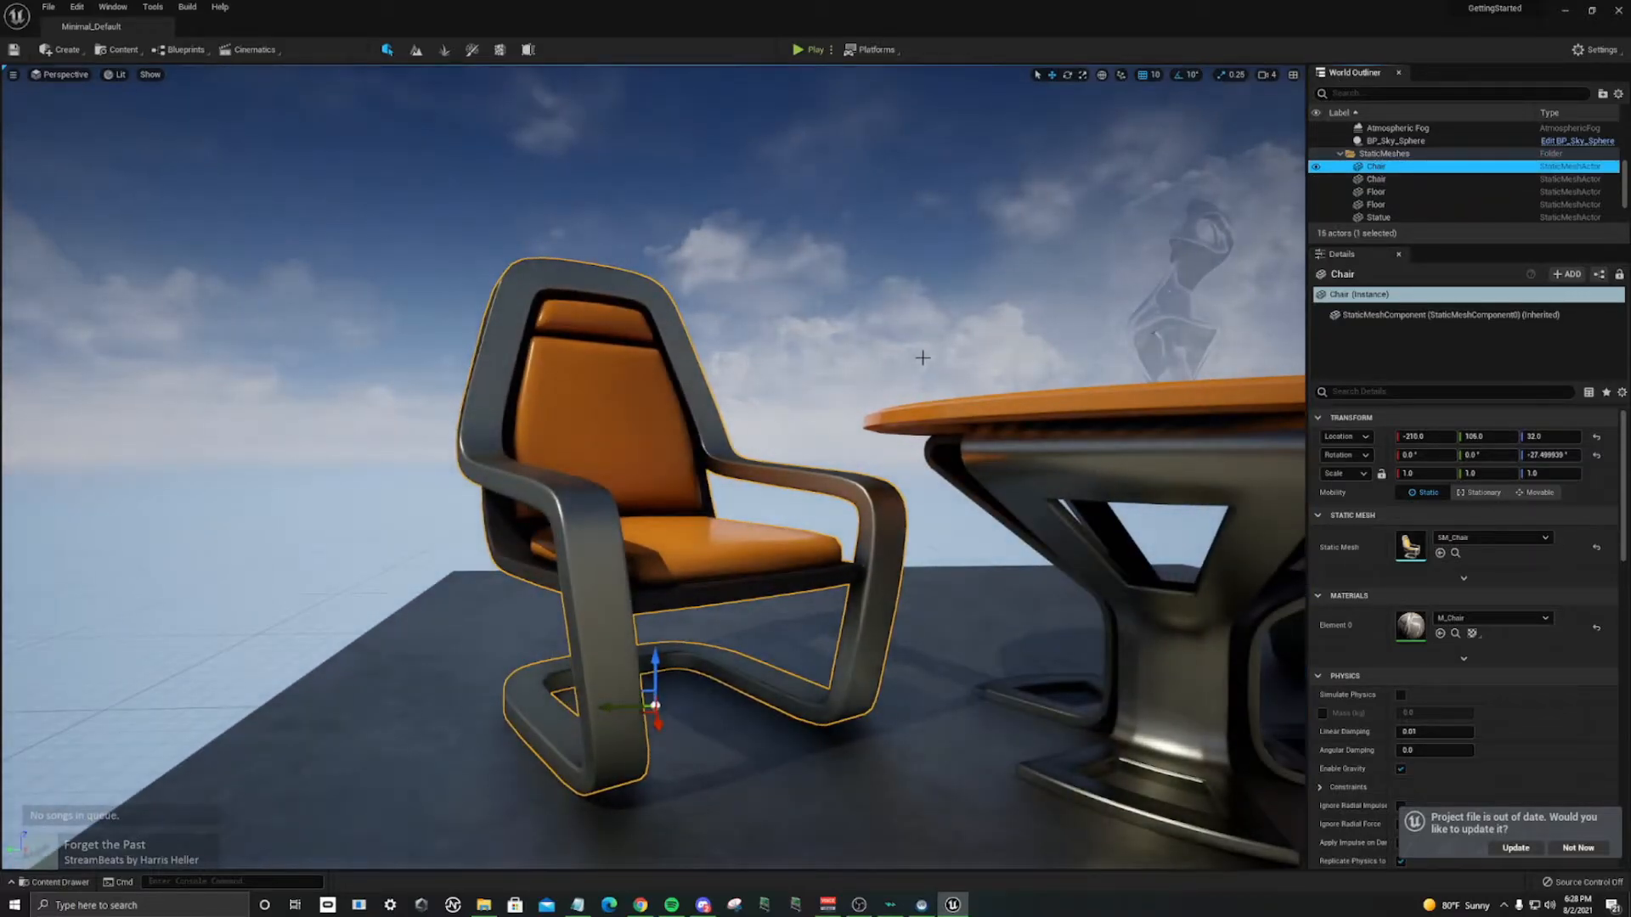
right_drag(922, 357, 1083, 338)
key(w)
Step: Toggle game view on and off to compare the scene with and without editor icons
key(g)
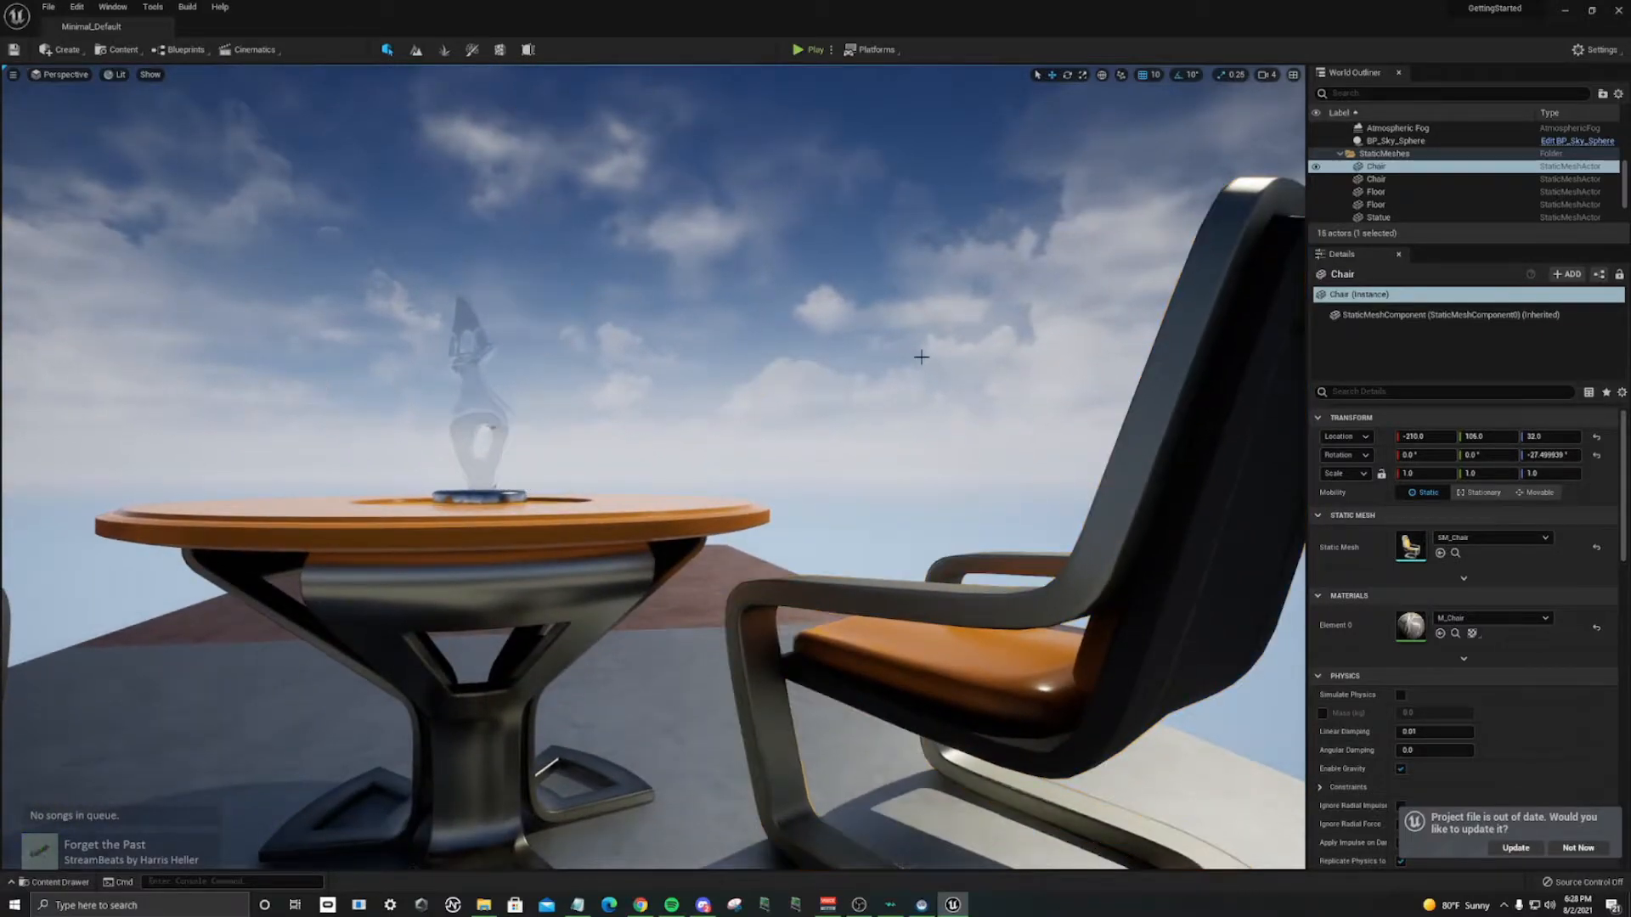
key(g)
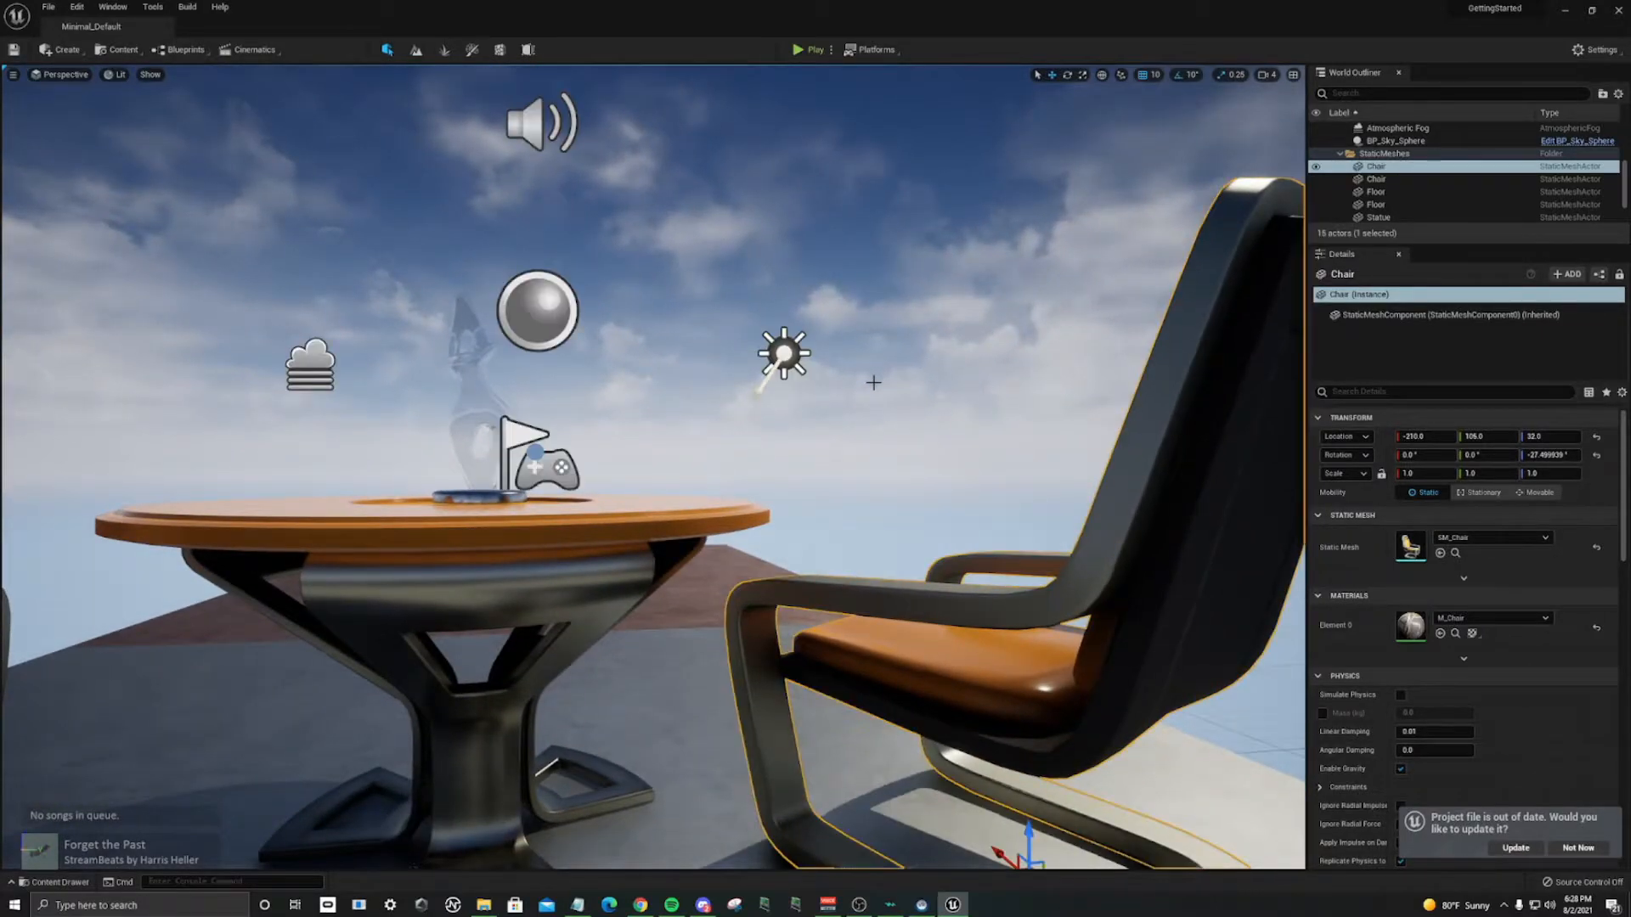
key(g)
key(g)
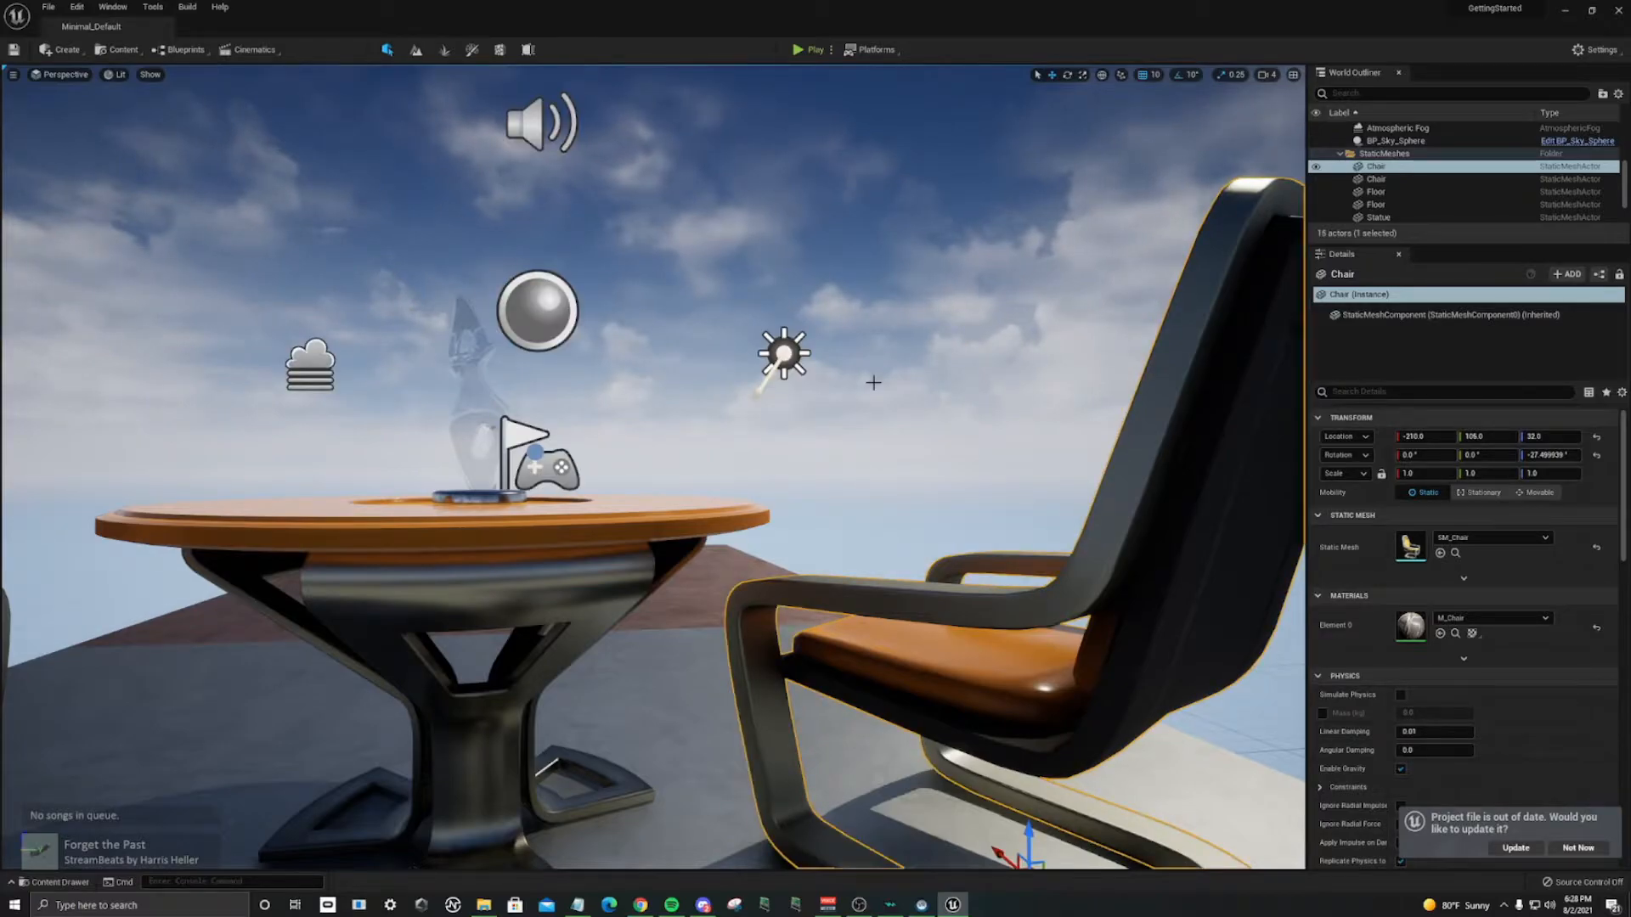
key(g)
key(g)
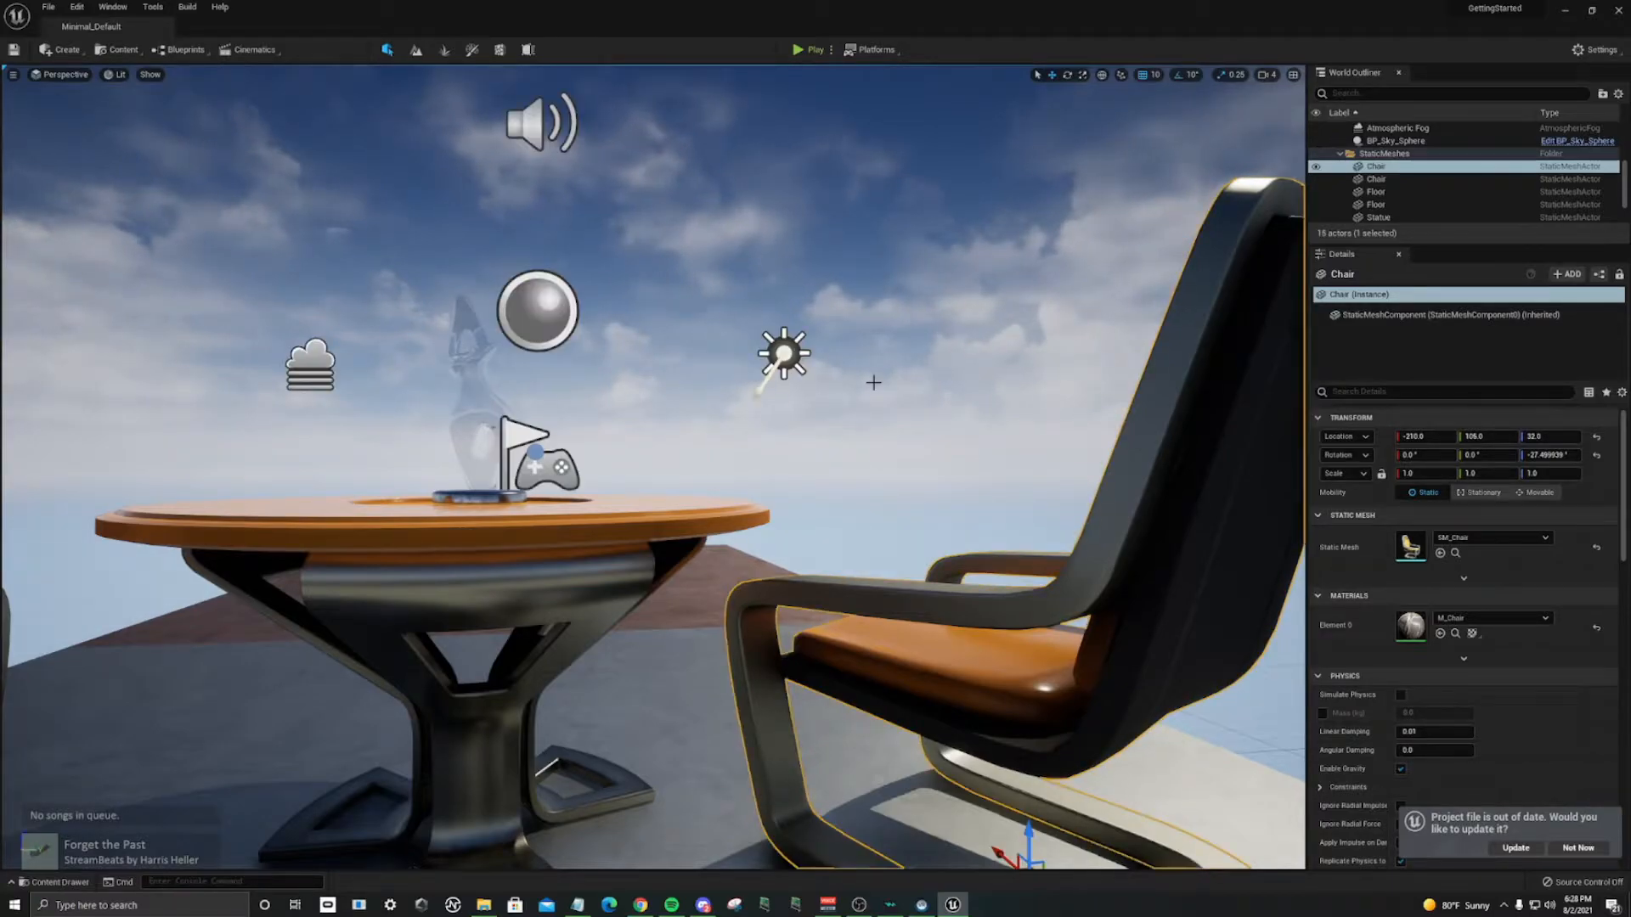
key(g)
mouse_move(874, 382)
right_down()
mouse_move(339, 357)
mouse_move(901, 379)
mouse_move(841, 374)
mouse_move(880, 379)
right_up()
key(g)
Step: Move the selected chair to X -270 and rotate it about Z to about 2.5°
key(s)
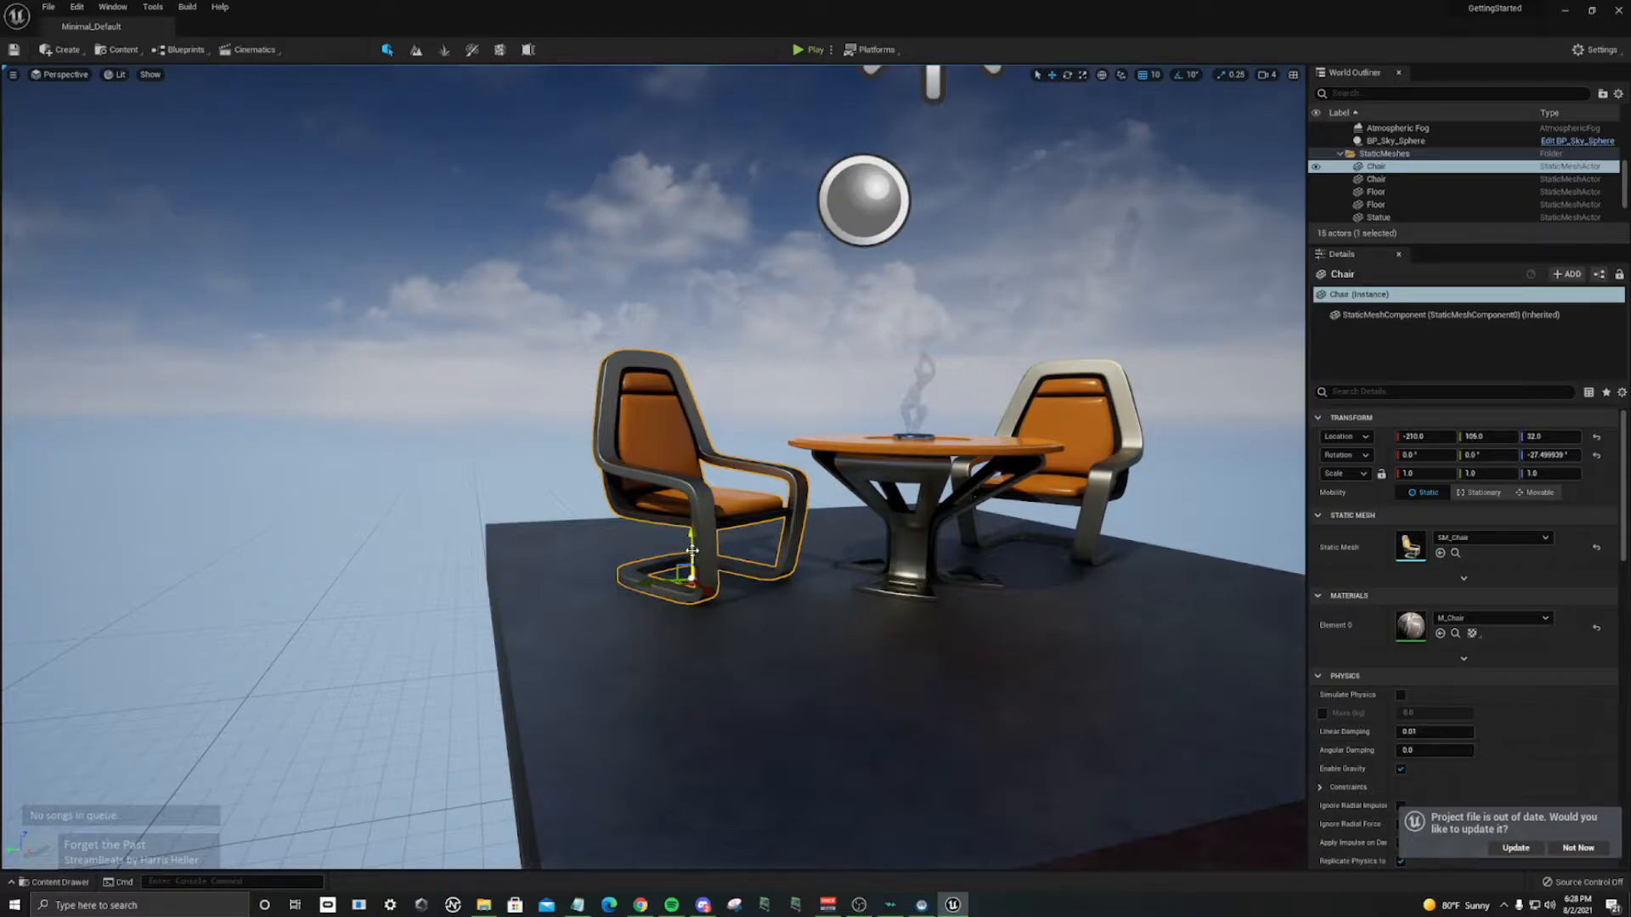
key(ctrl+grave)
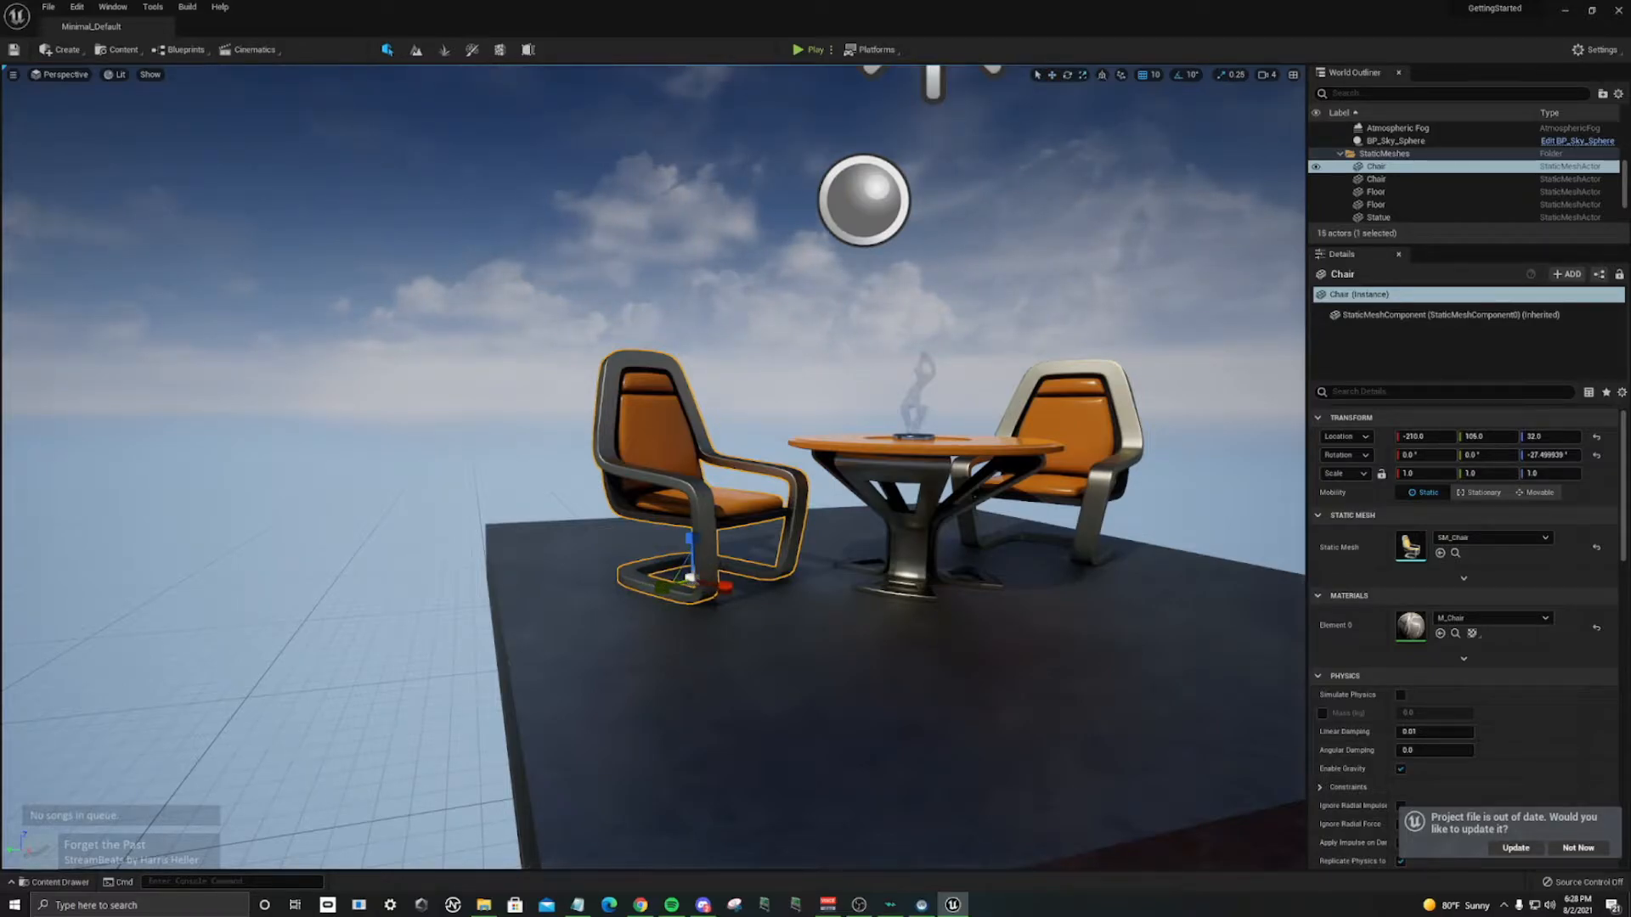
drag(695, 552, 660, 518)
key(e)
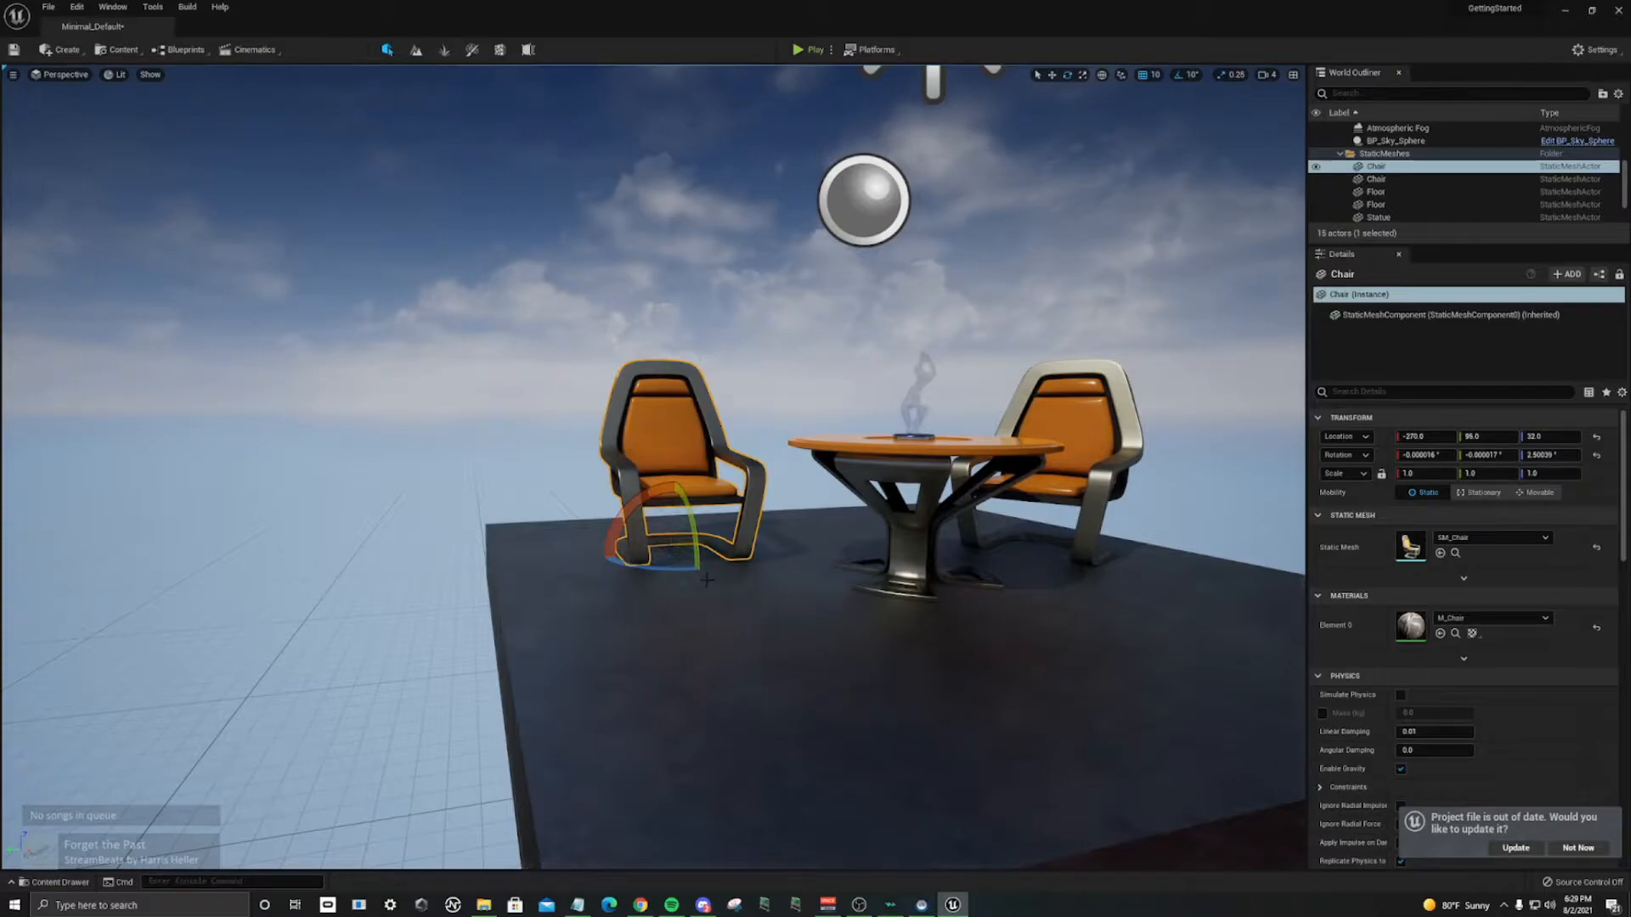
mouse_move(673, 550)
mouse_down()
mouse_move(663, 512)
mouse_move(674, 550)
mouse_move(673, 520)
mouse_move(684, 541)
mouse_up()
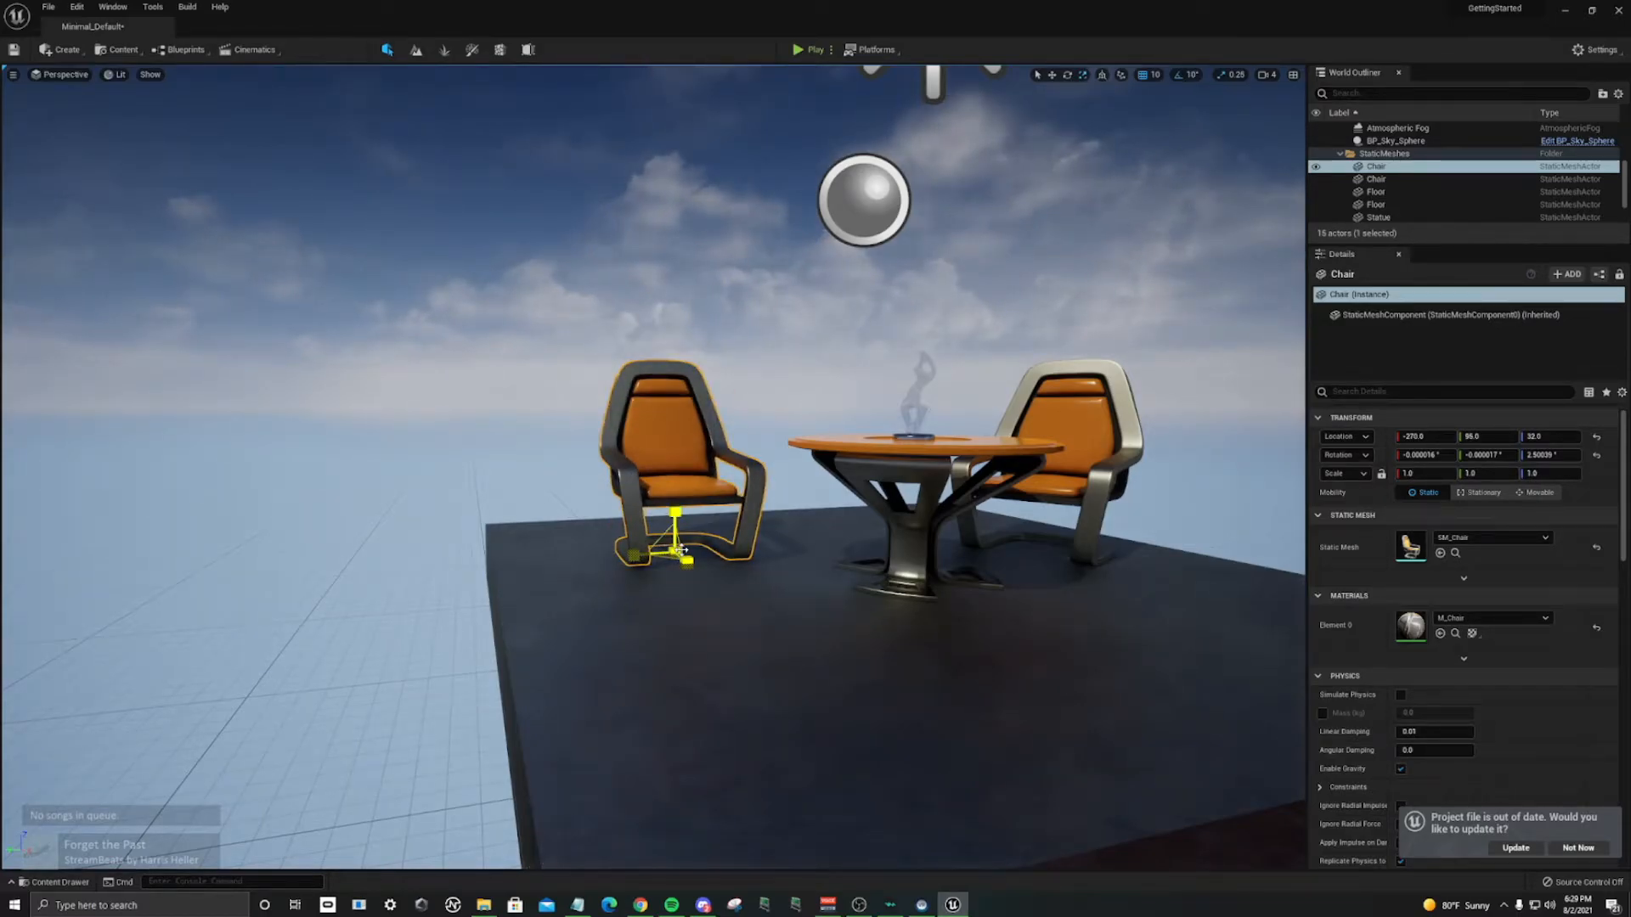
click(933, 451)
click(988, 435)
click(682, 467)
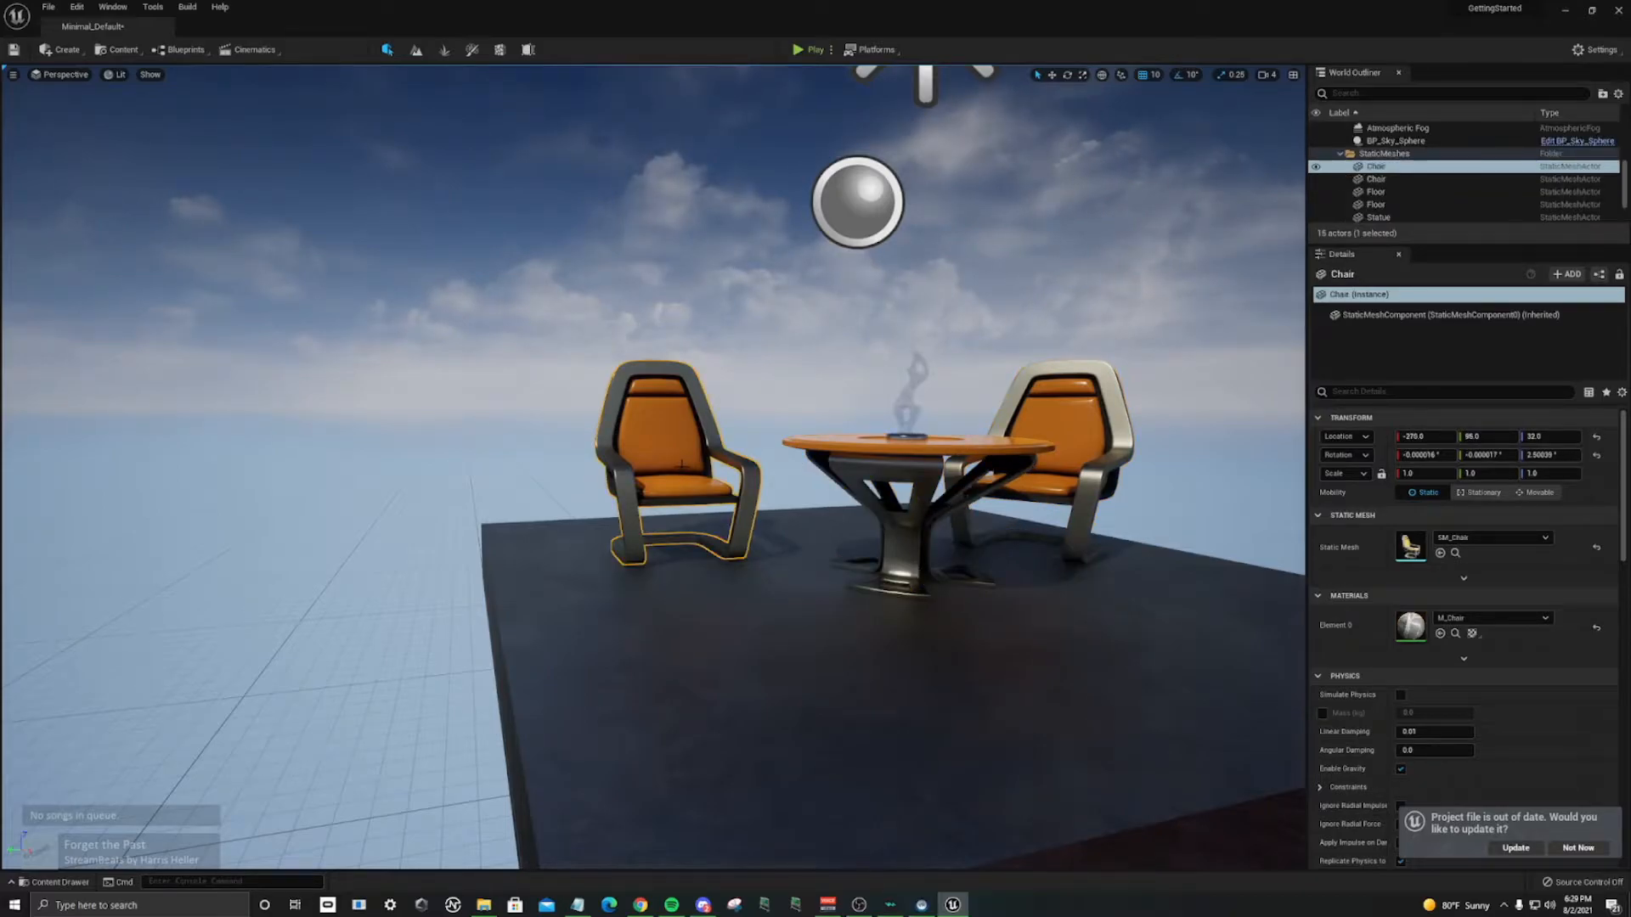
Step: Save a view from behind the chairs as camera bookmark 1 and return to it from another view
scroll(682, 466, down, 5)
right_drag(682, 466, 730, 362)
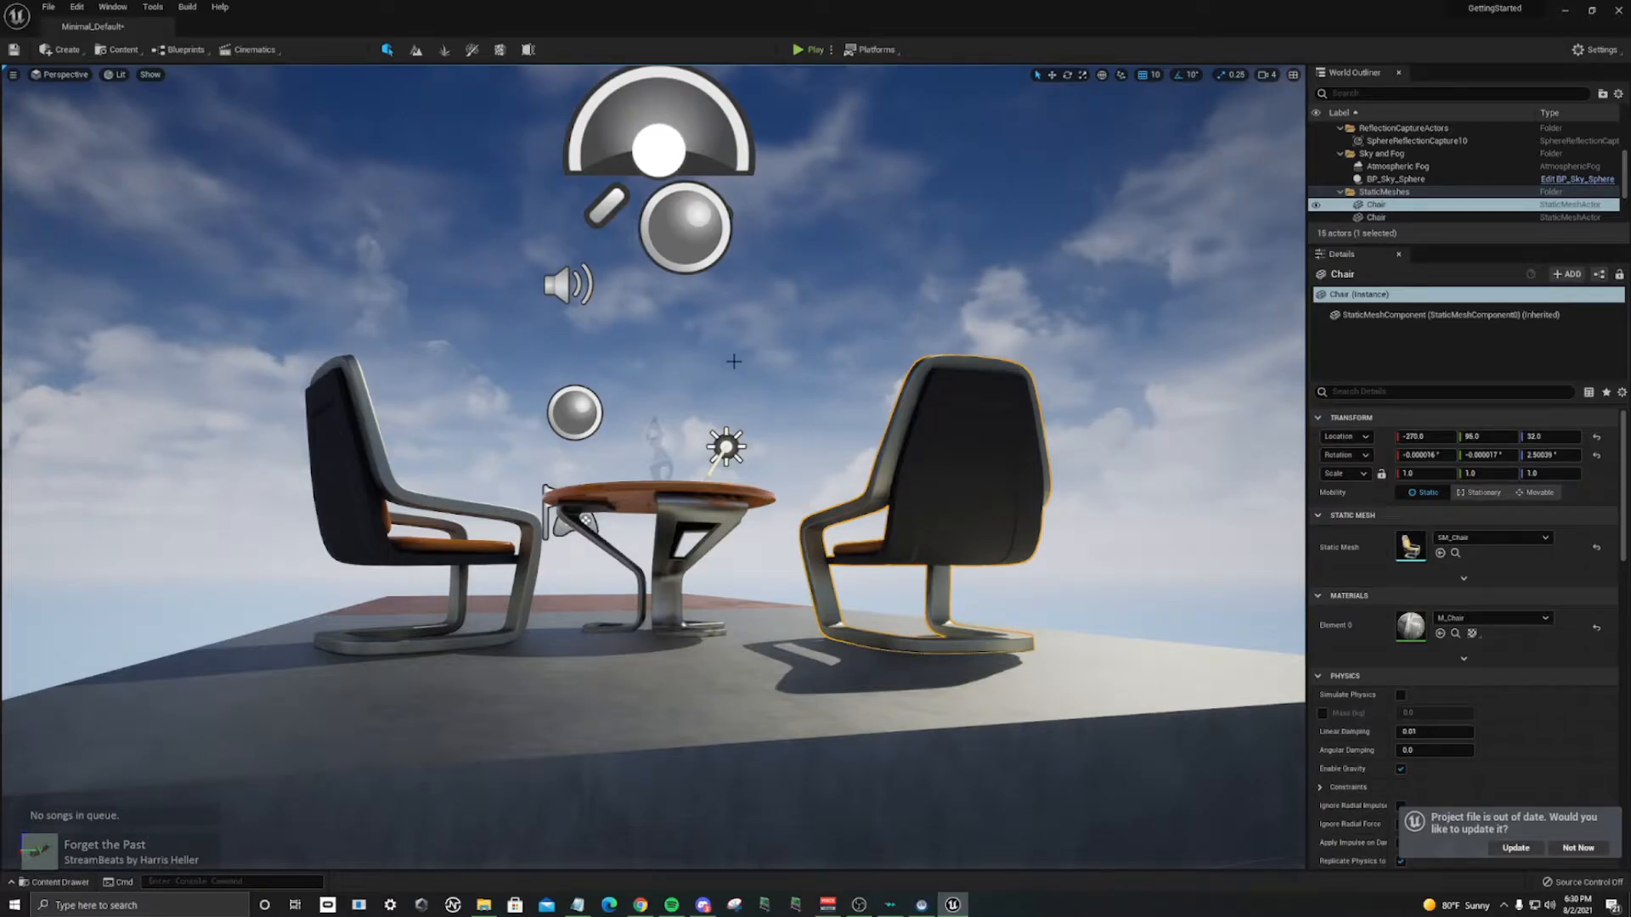
mouse_move(733, 362)
right_down()
mouse_move(697, 364)
mouse_move(849, 372)
mouse_move(749, 376)
right_up()
key(1)
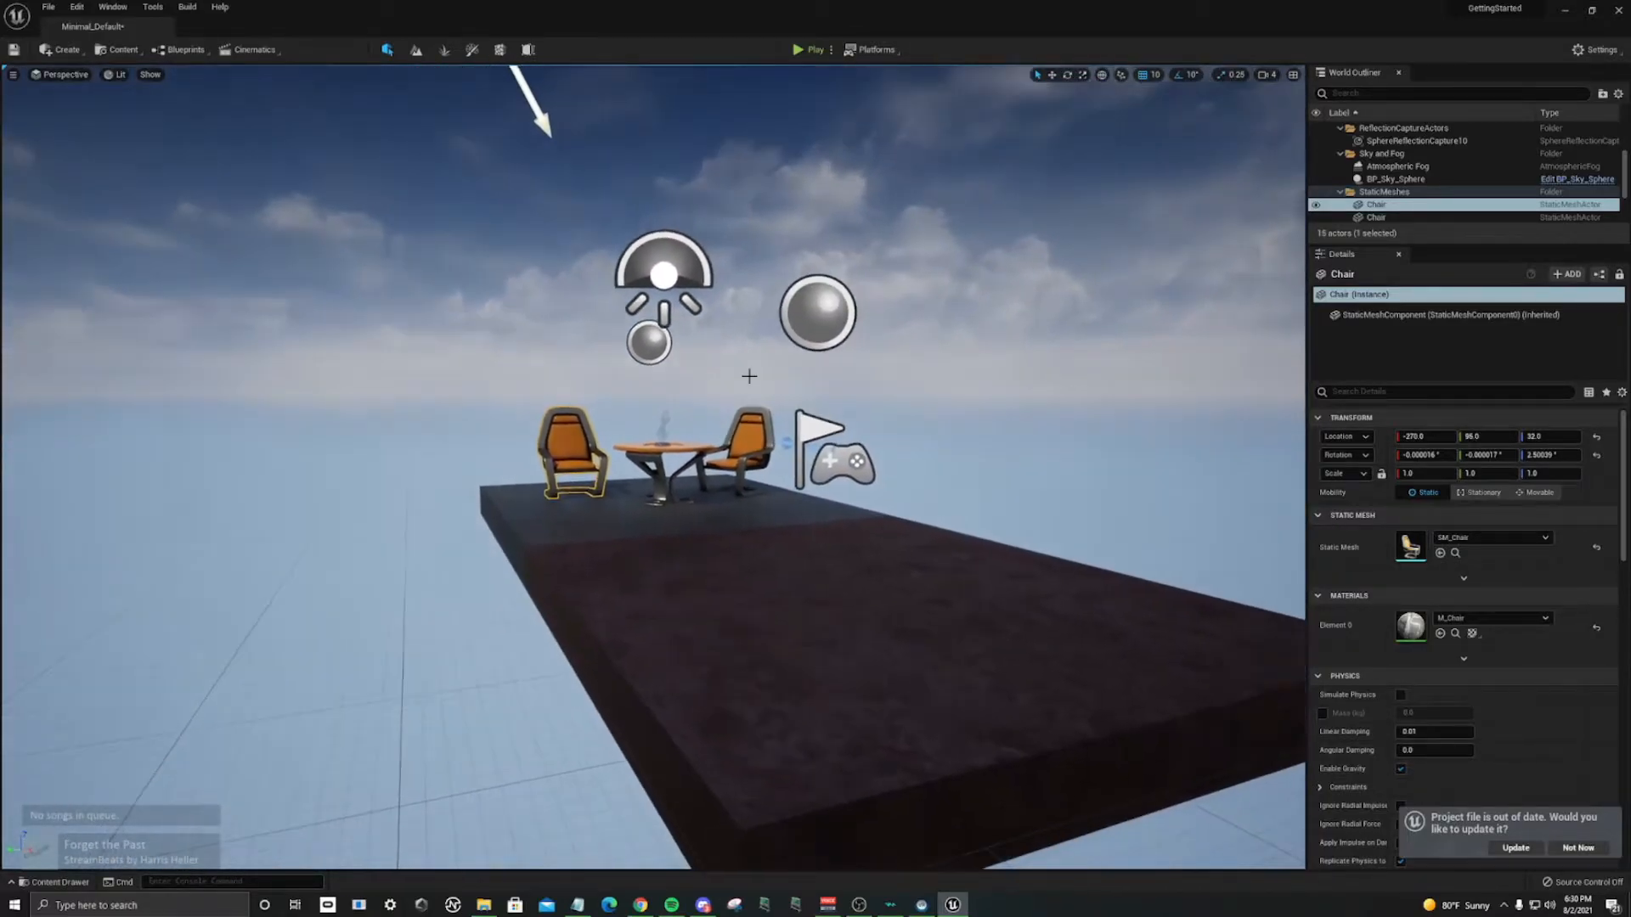
key(1)
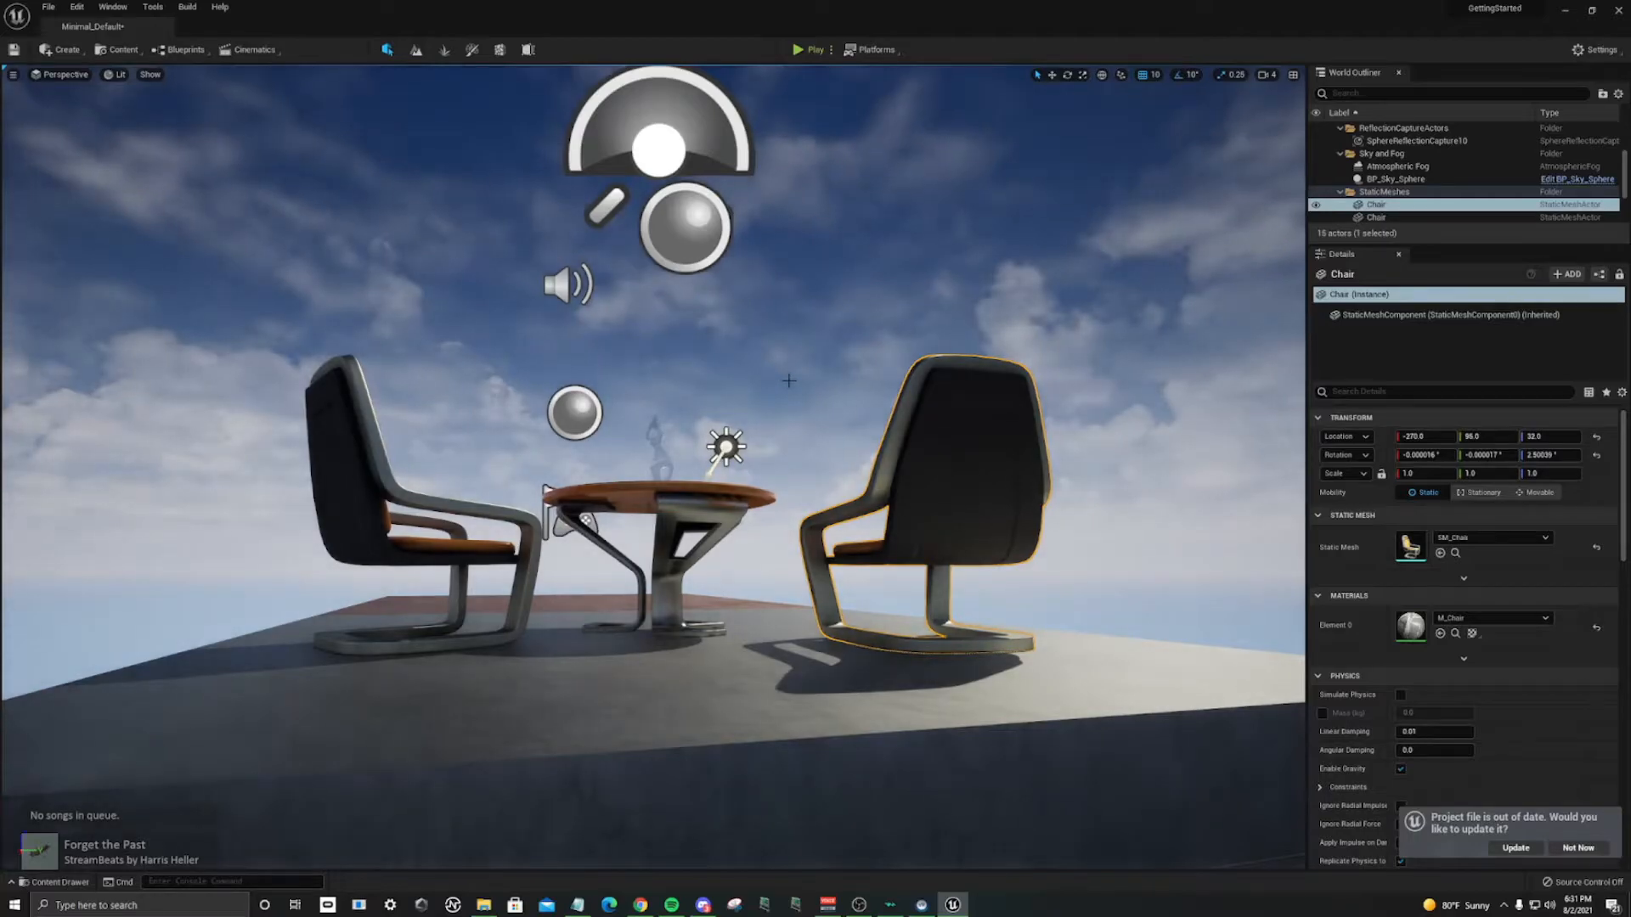
Step: Switch the selected chair's transform tool between translate, rotate and scale, ending on translate
right_drag(807, 388, 475, 390)
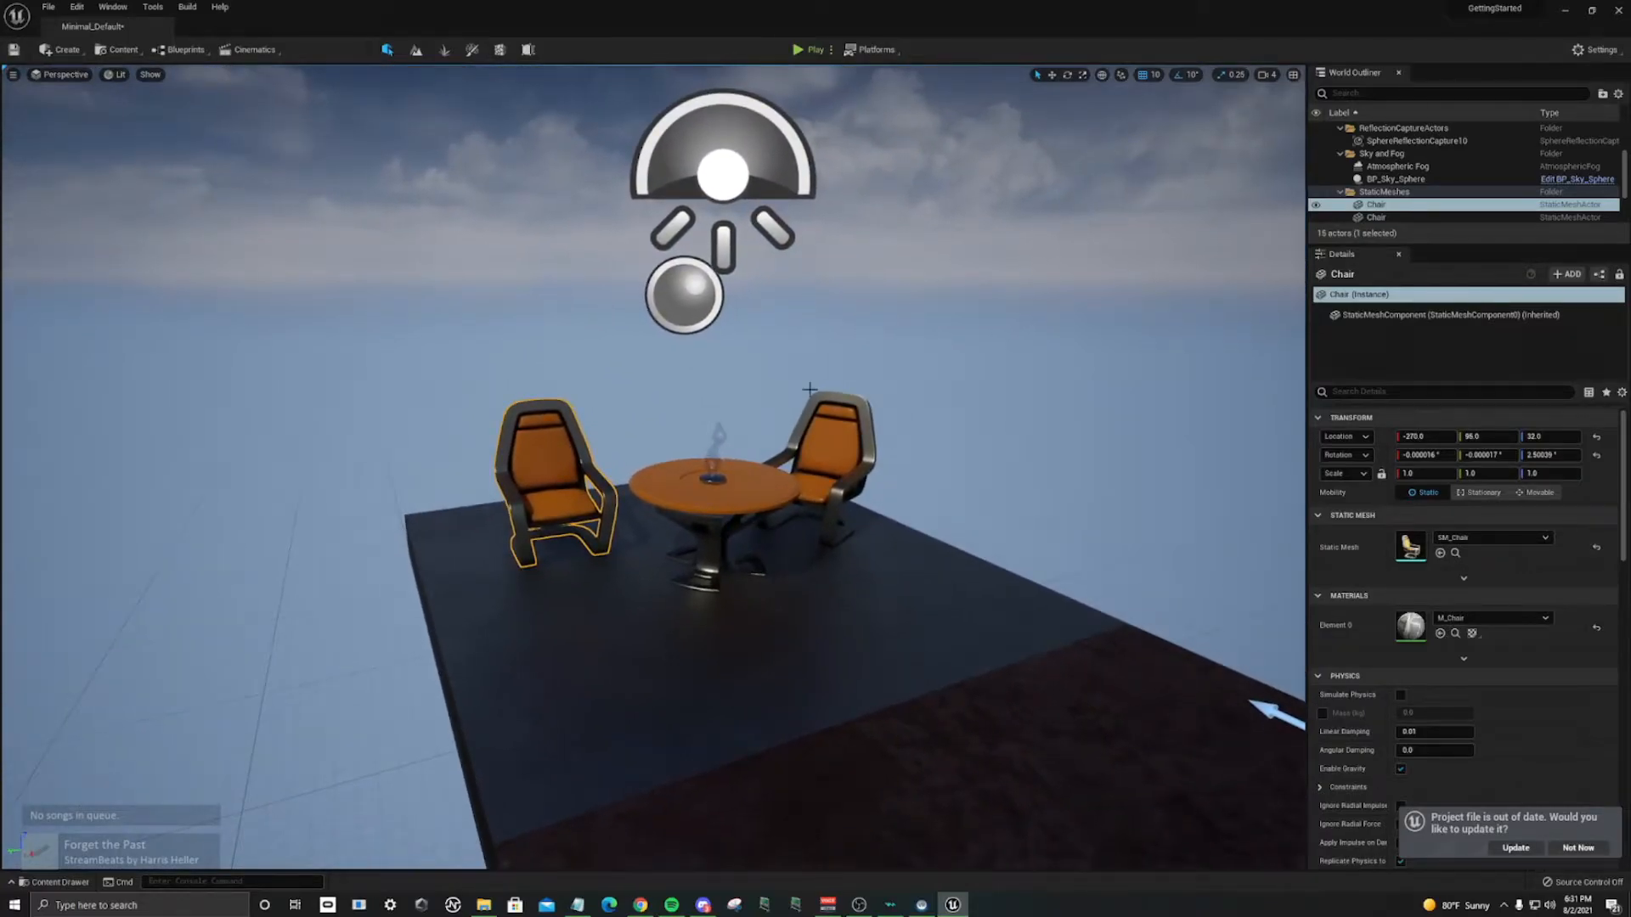
click(1052, 77)
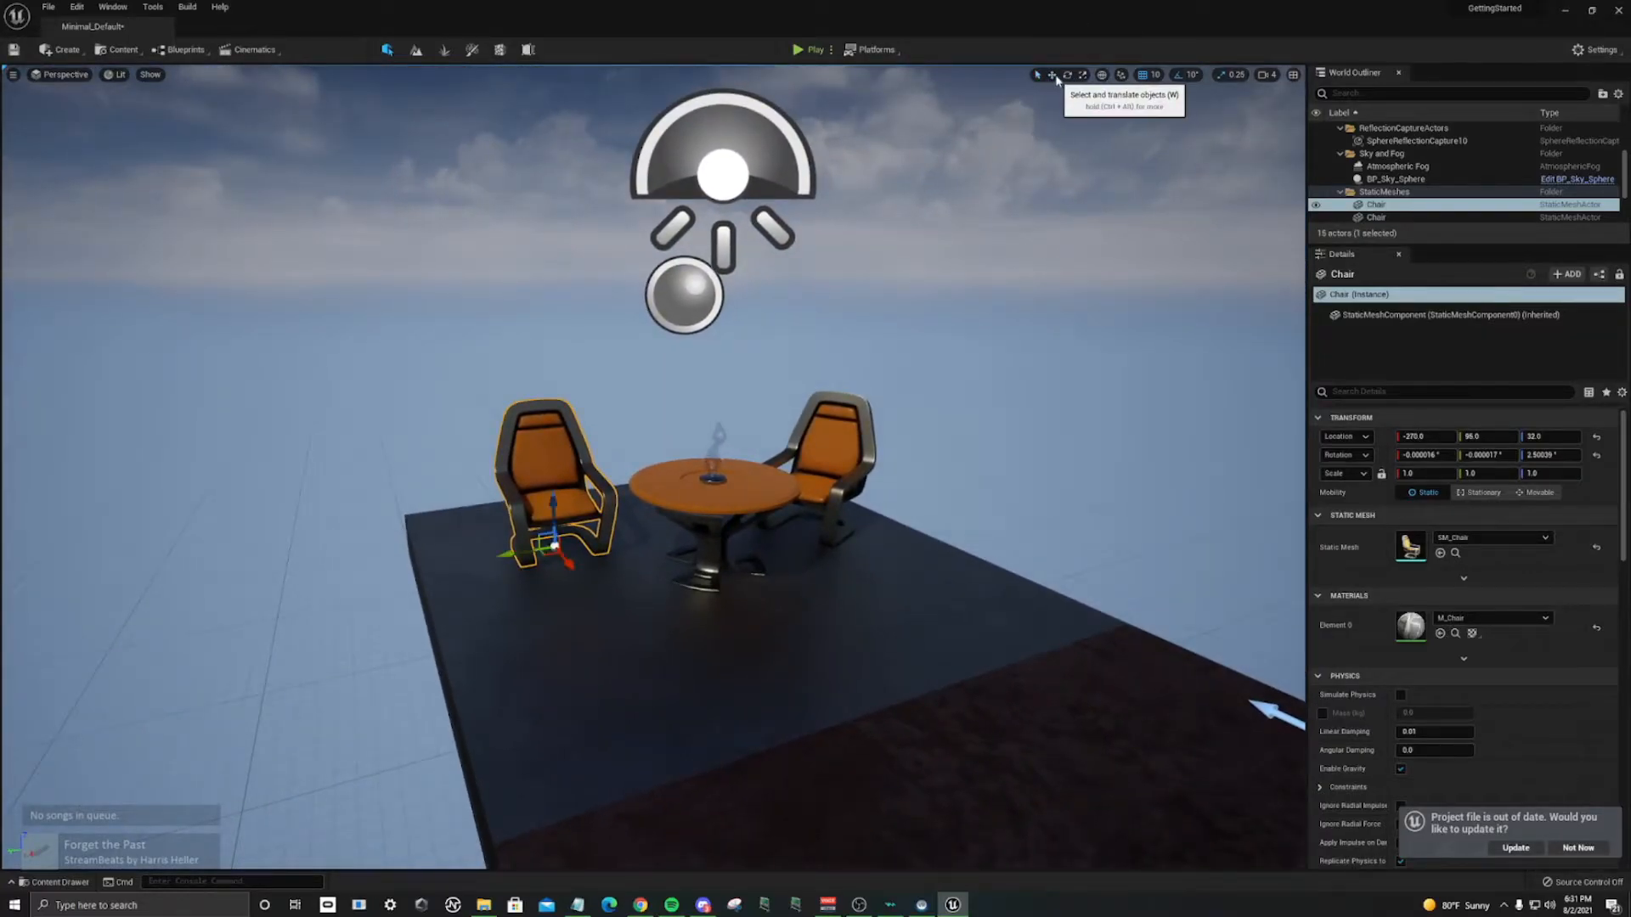
click(1067, 76)
click(1082, 76)
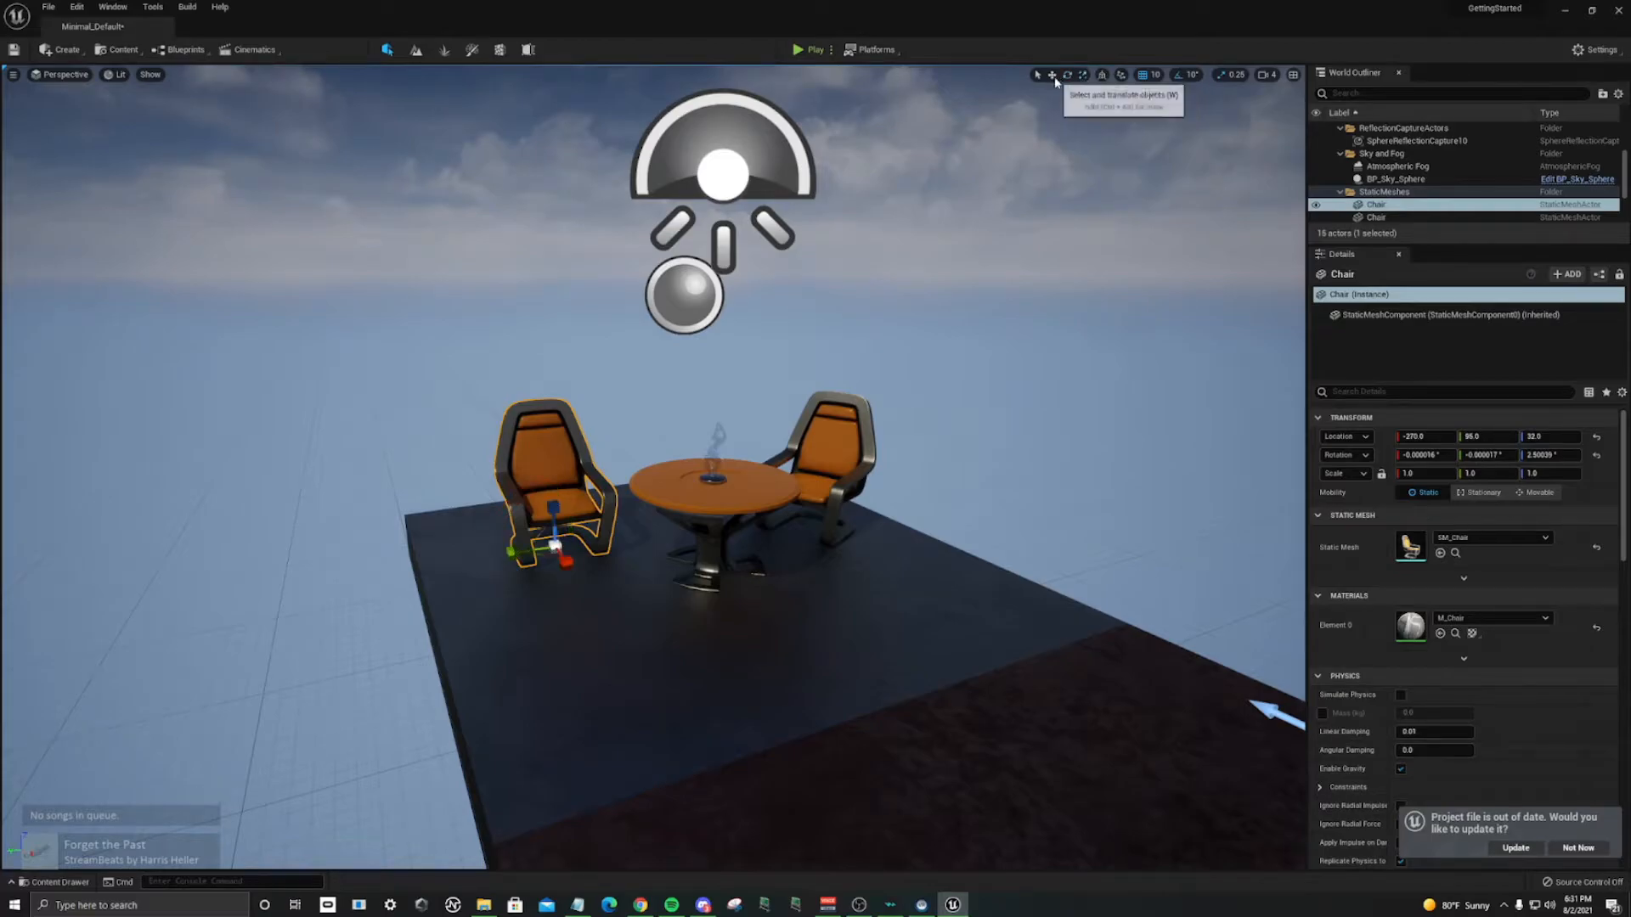
click(1054, 77)
click(1067, 75)
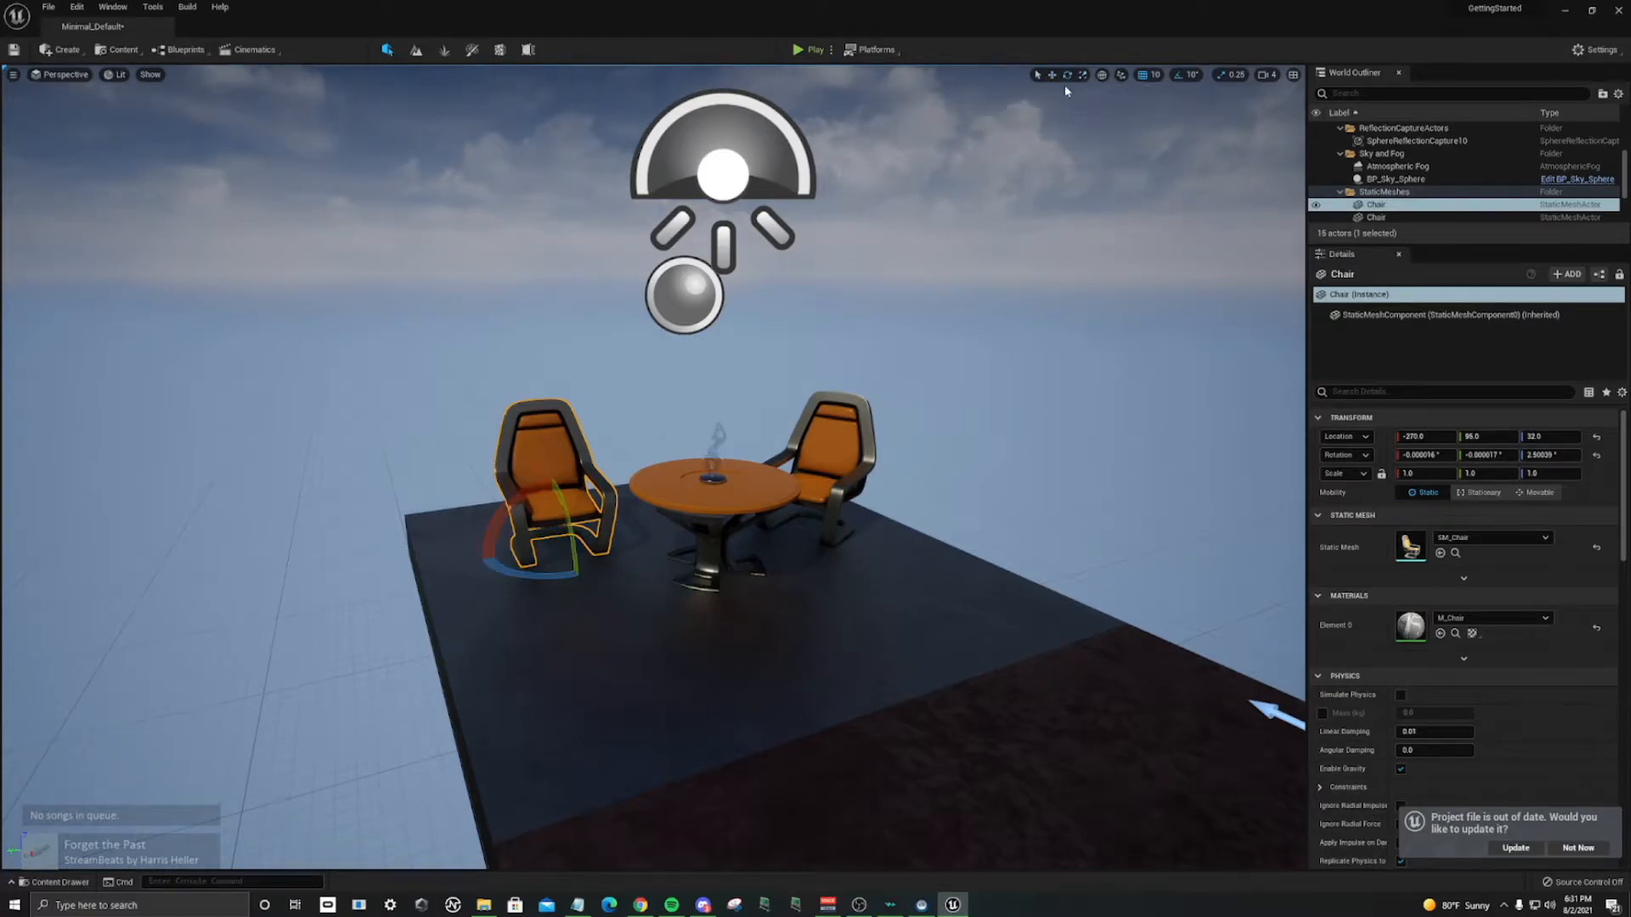
click(1082, 75)
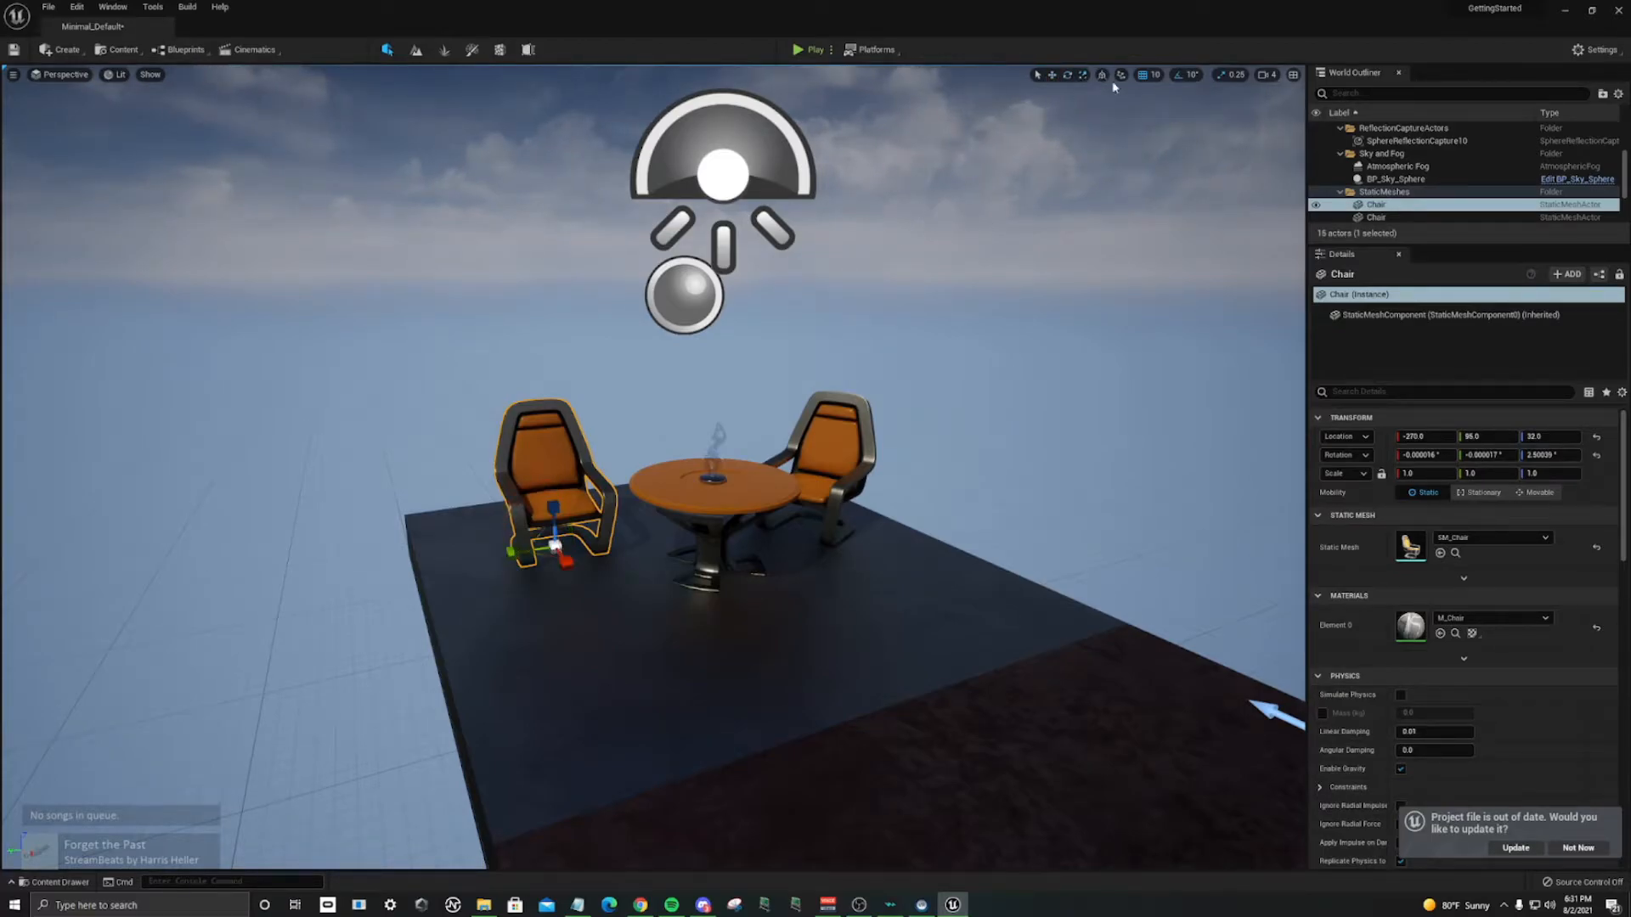
click(1067, 76)
click(1055, 77)
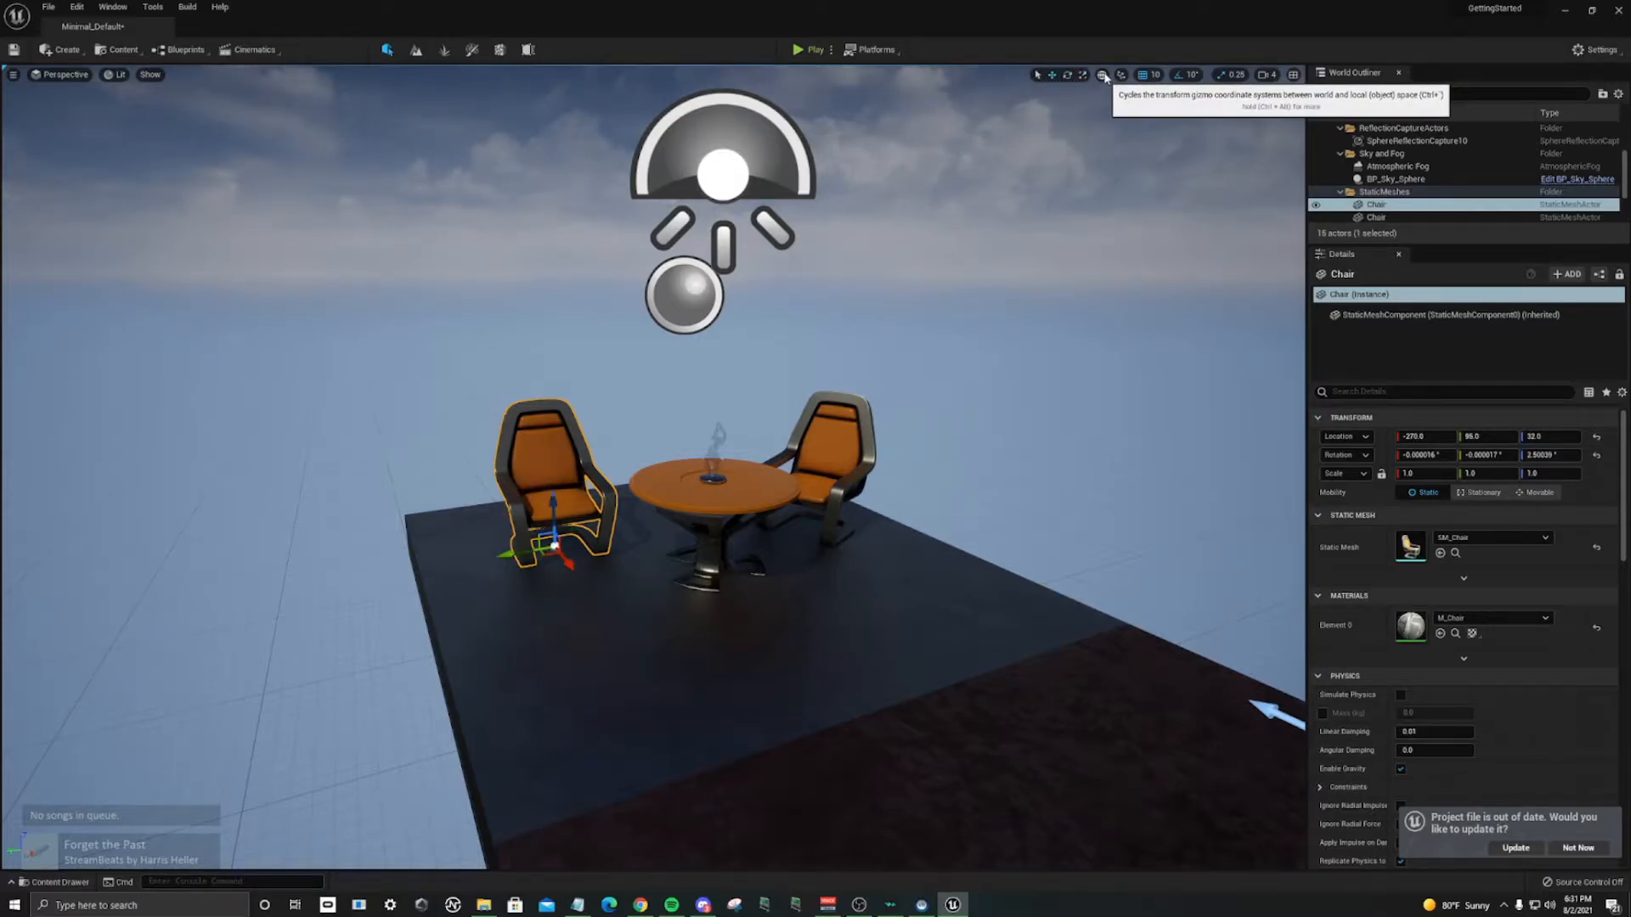
Step: Move the chair to X -230 and rotate it in both coordinate spaces, ending at about 20° on Y and -177° on Z
drag(558, 553, 529, 490)
key(e)
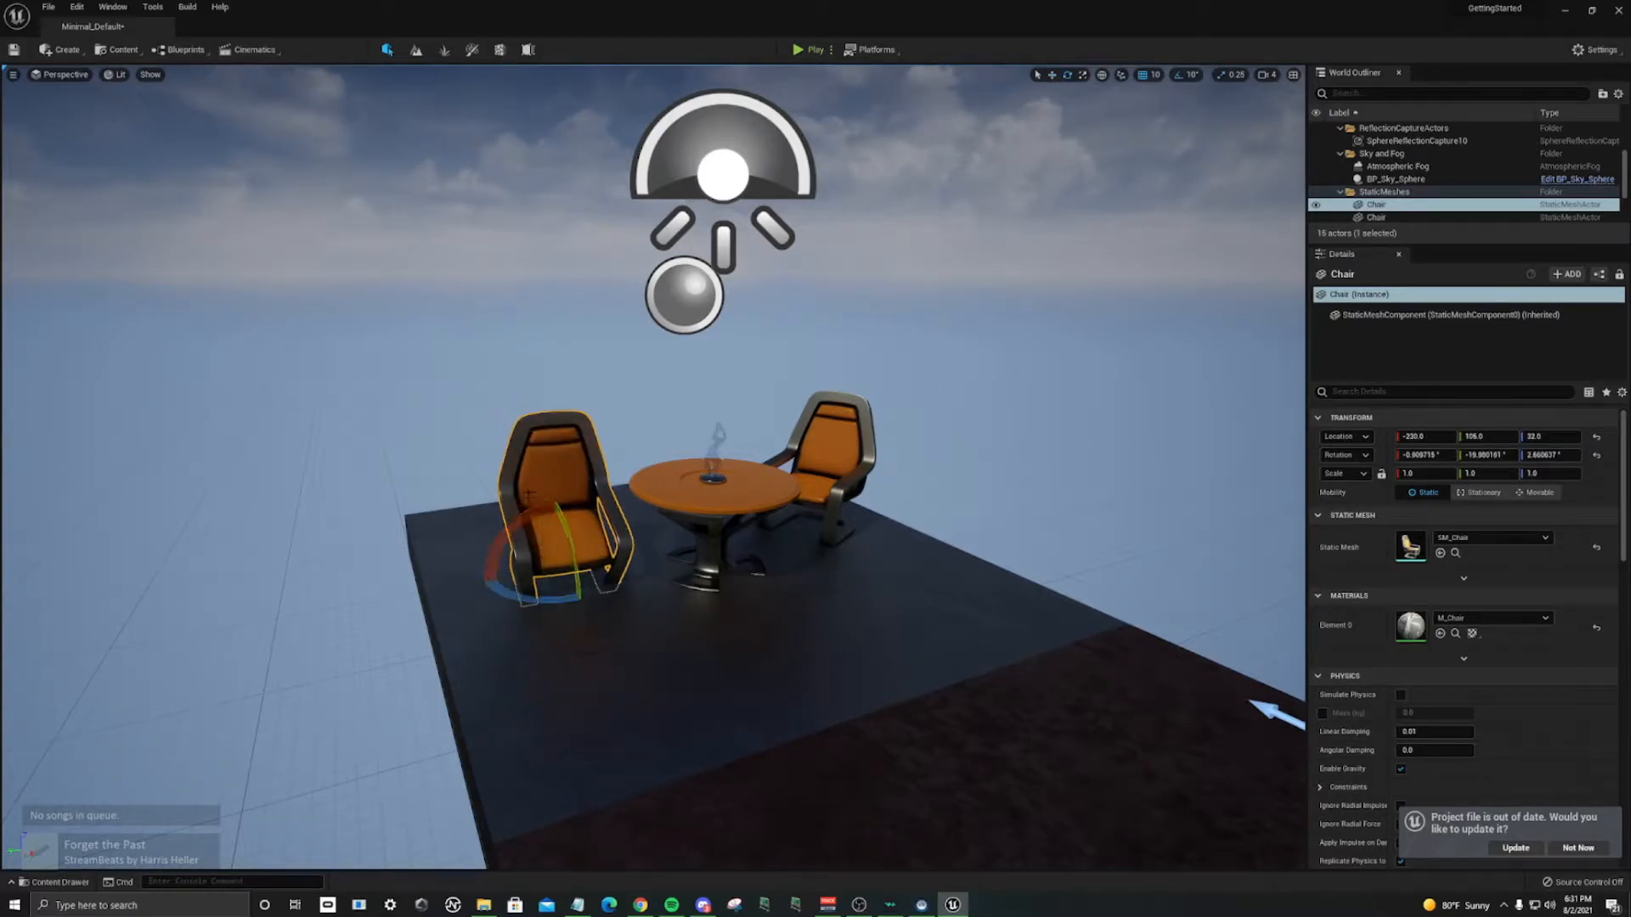
click(1102, 75)
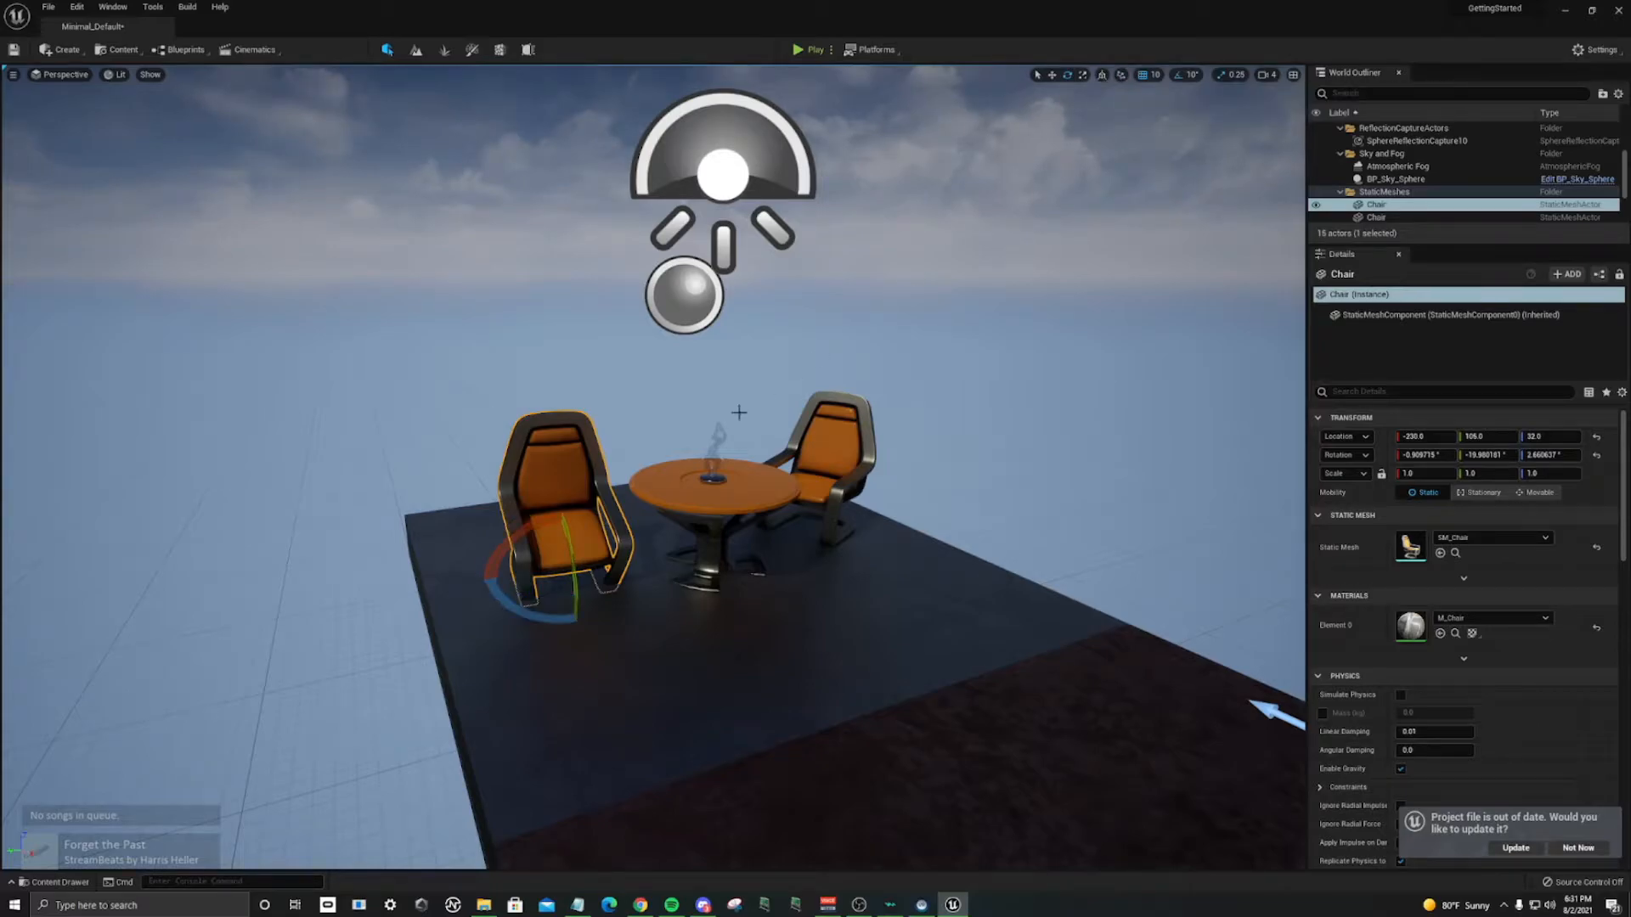
drag(524, 534, 461, 529)
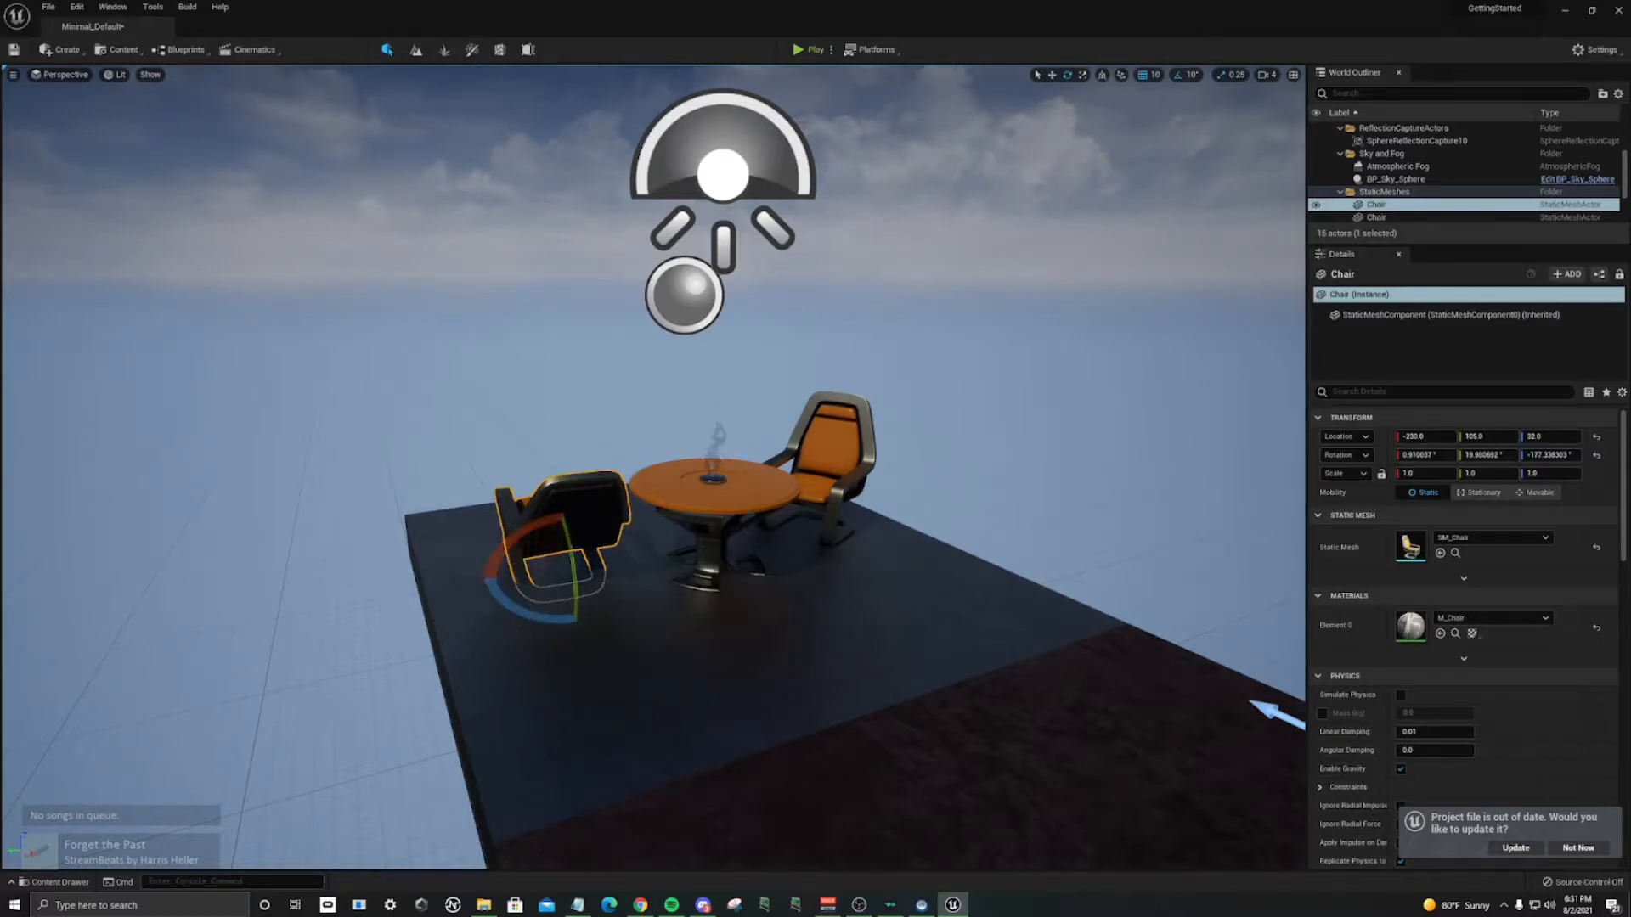
Step: In world space, rotate the chair to about 7.4° on X, -29.6° on Y and -368° on Z, and move it to Y about 118
click(1102, 75)
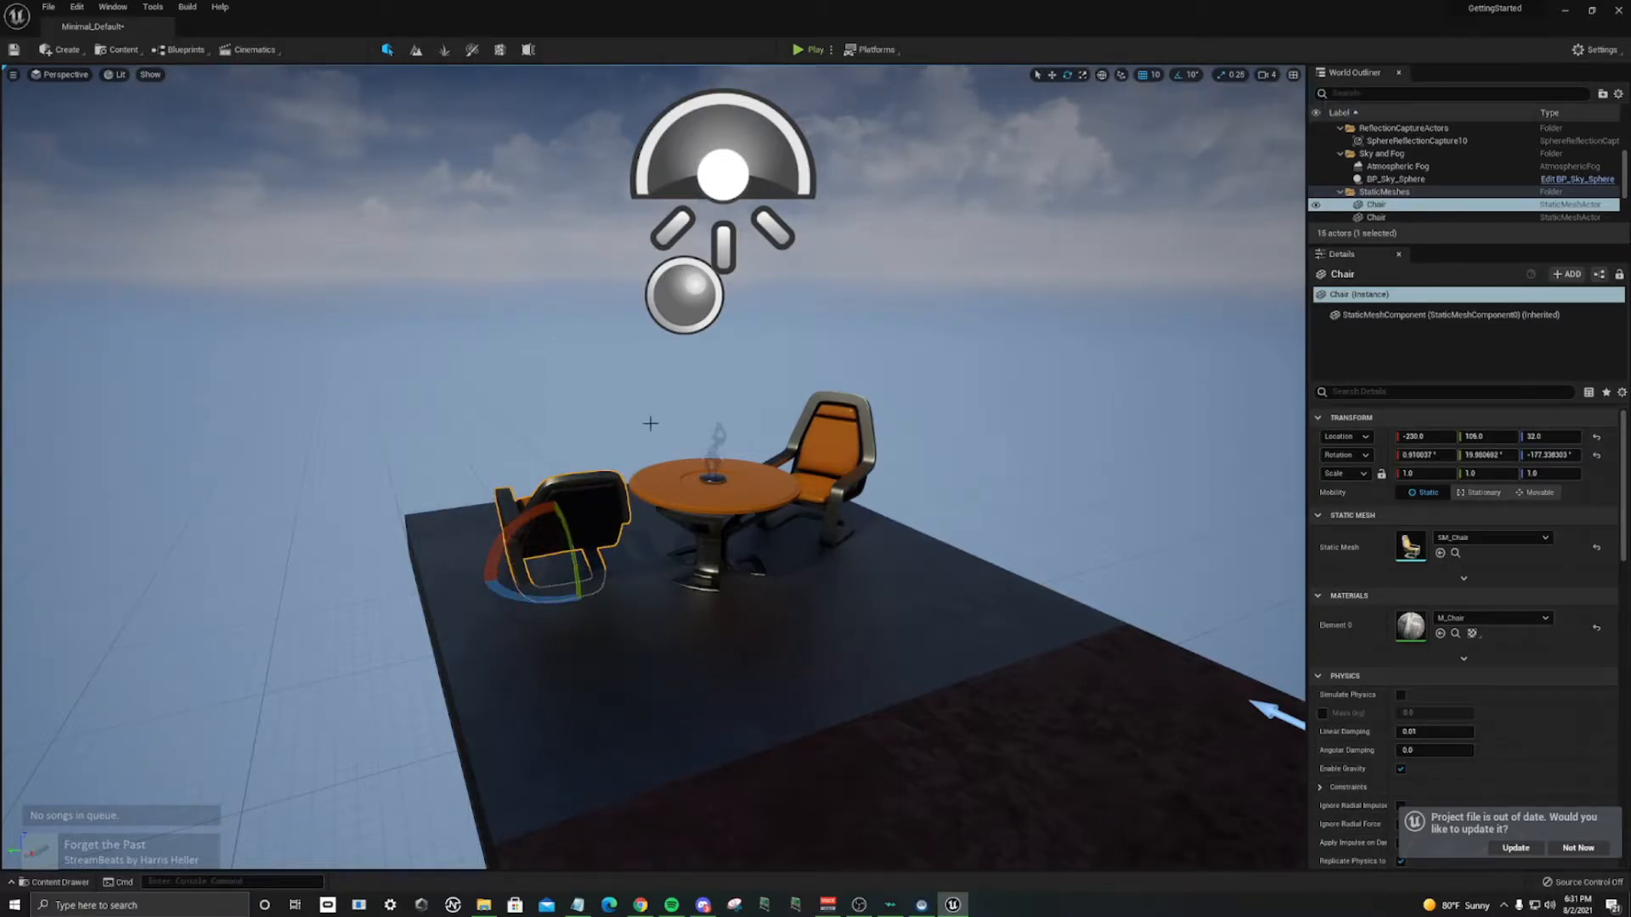
drag(491, 600, 672, 593)
drag(571, 552, 574, 643)
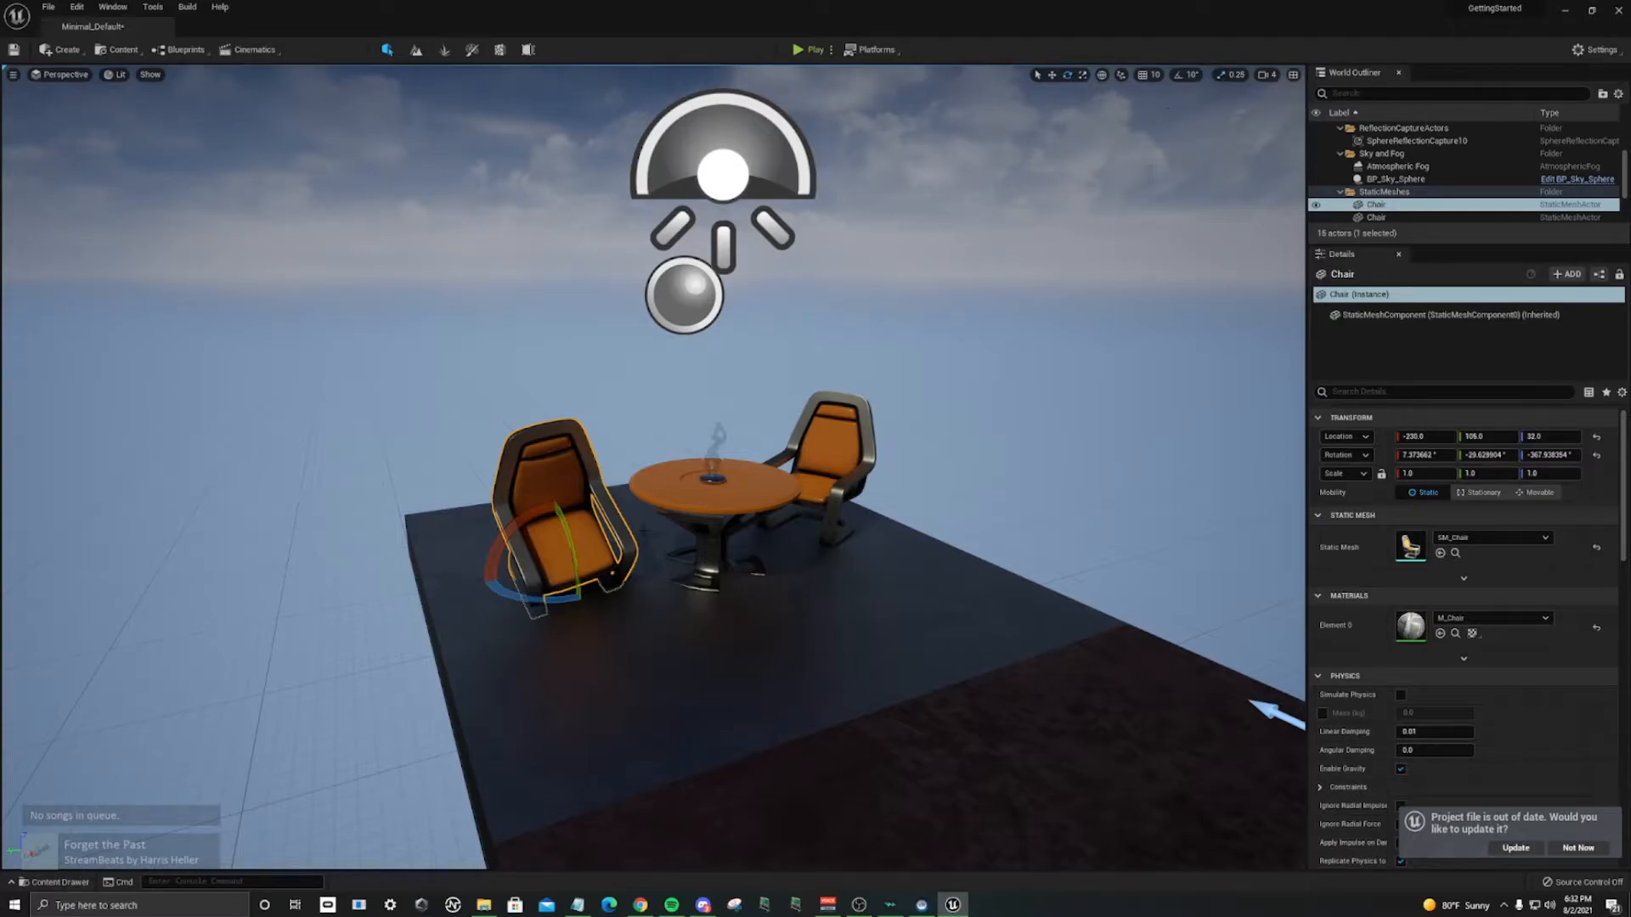
key(w)
drag(529, 575, 508, 578)
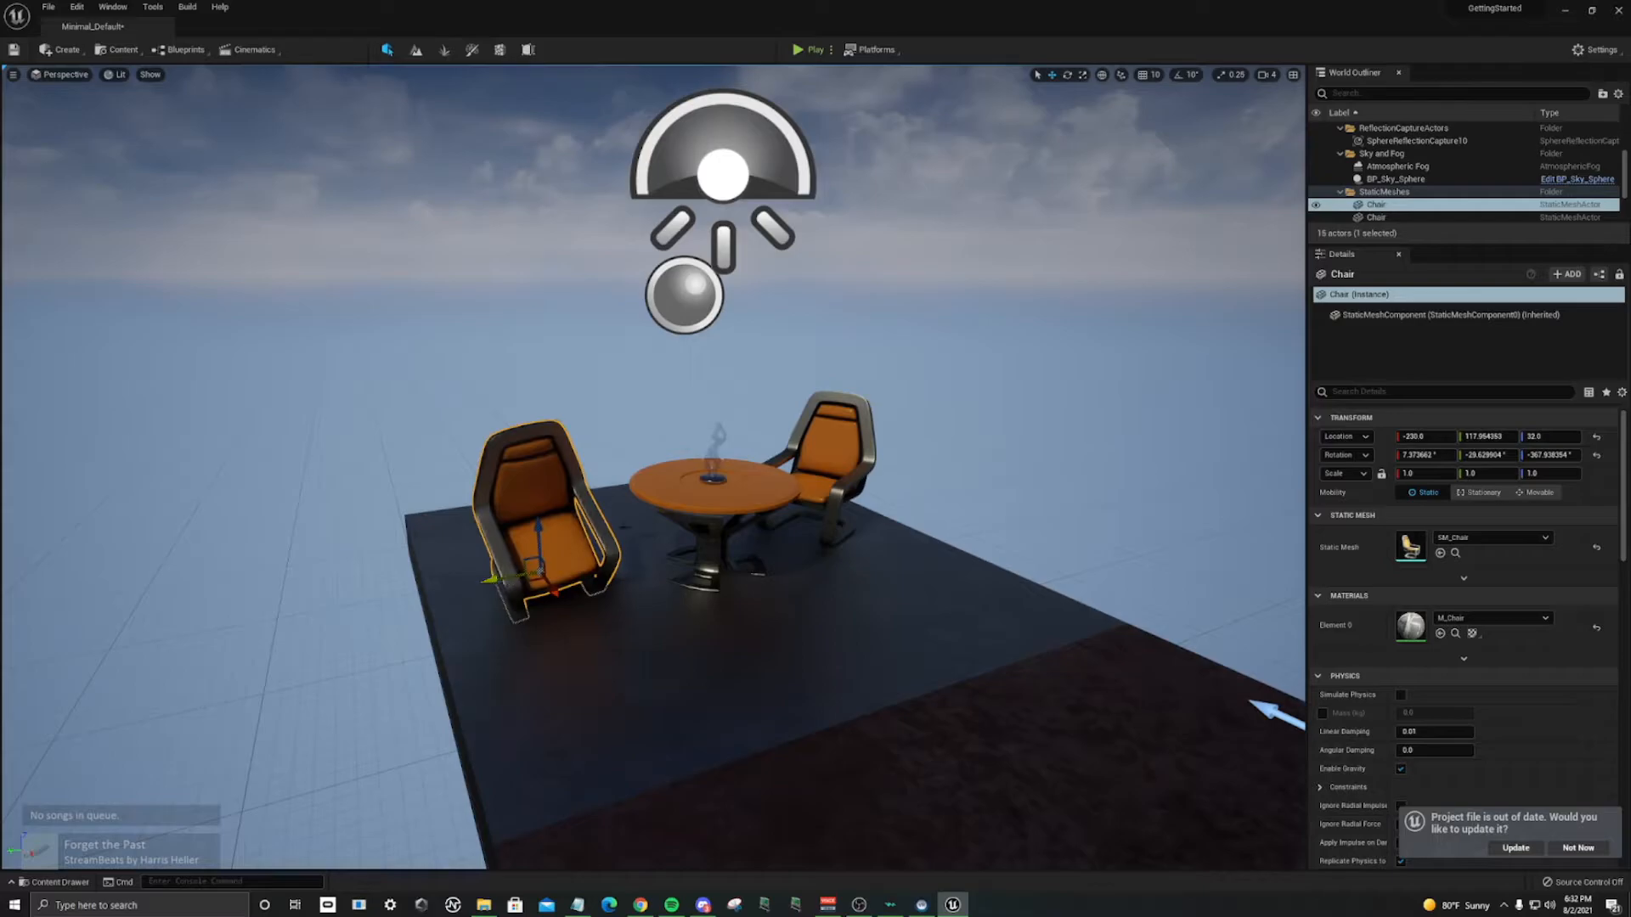
Step: Move the chair to Y about 114 using a position grid snap of 1, and restore the snap to 10
click(1152, 75)
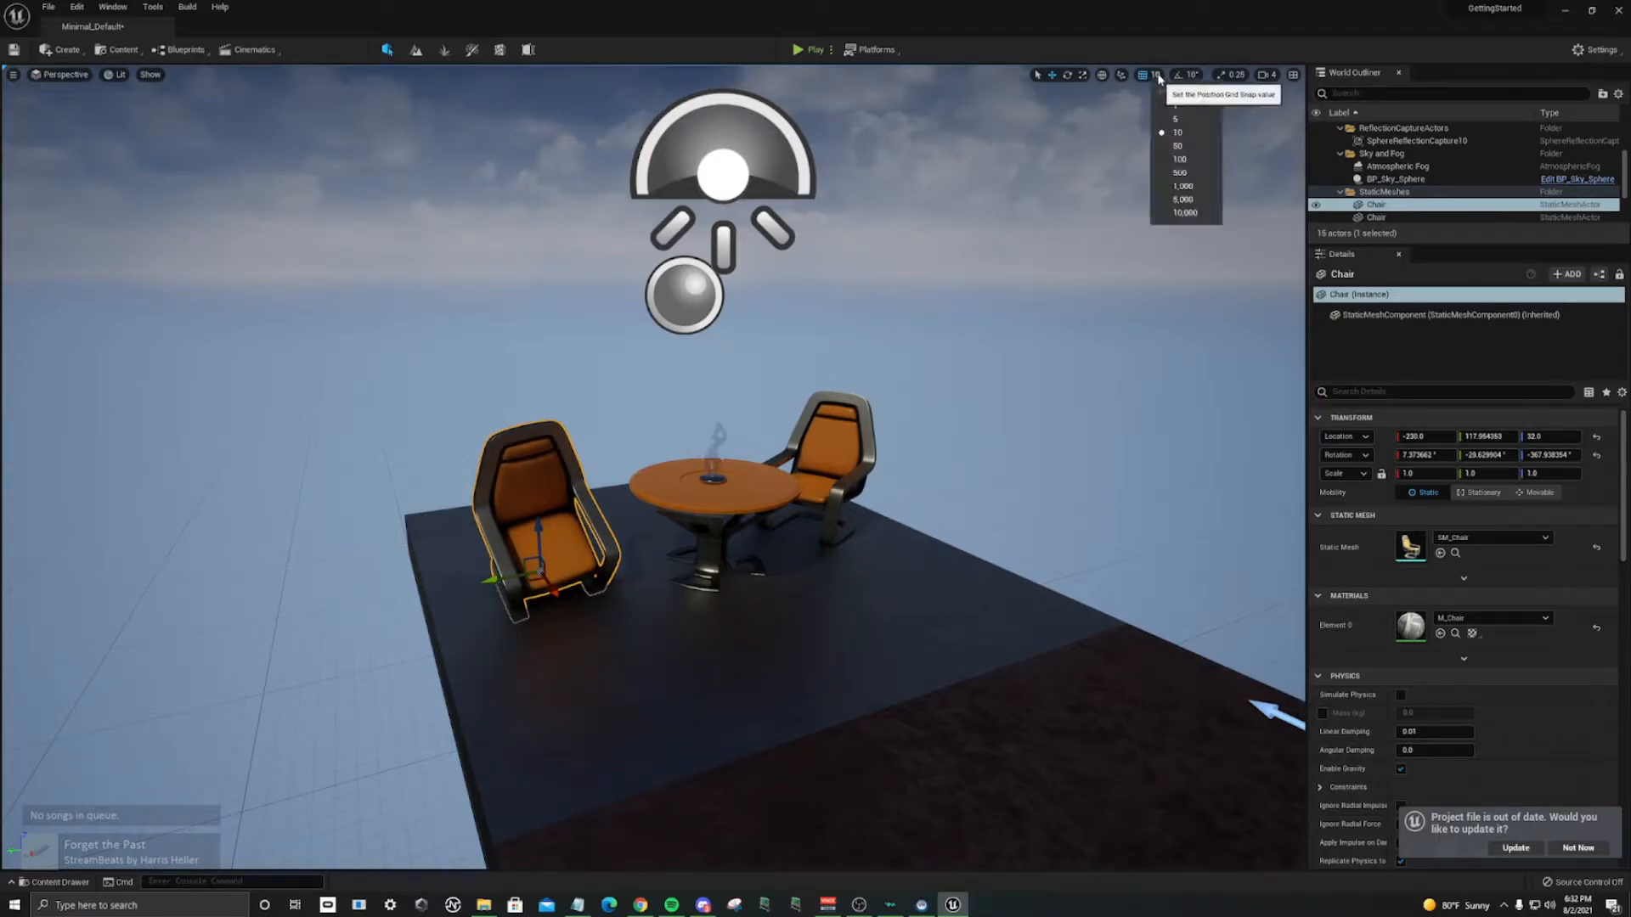
click(1180, 106)
drag(484, 580, 490, 581)
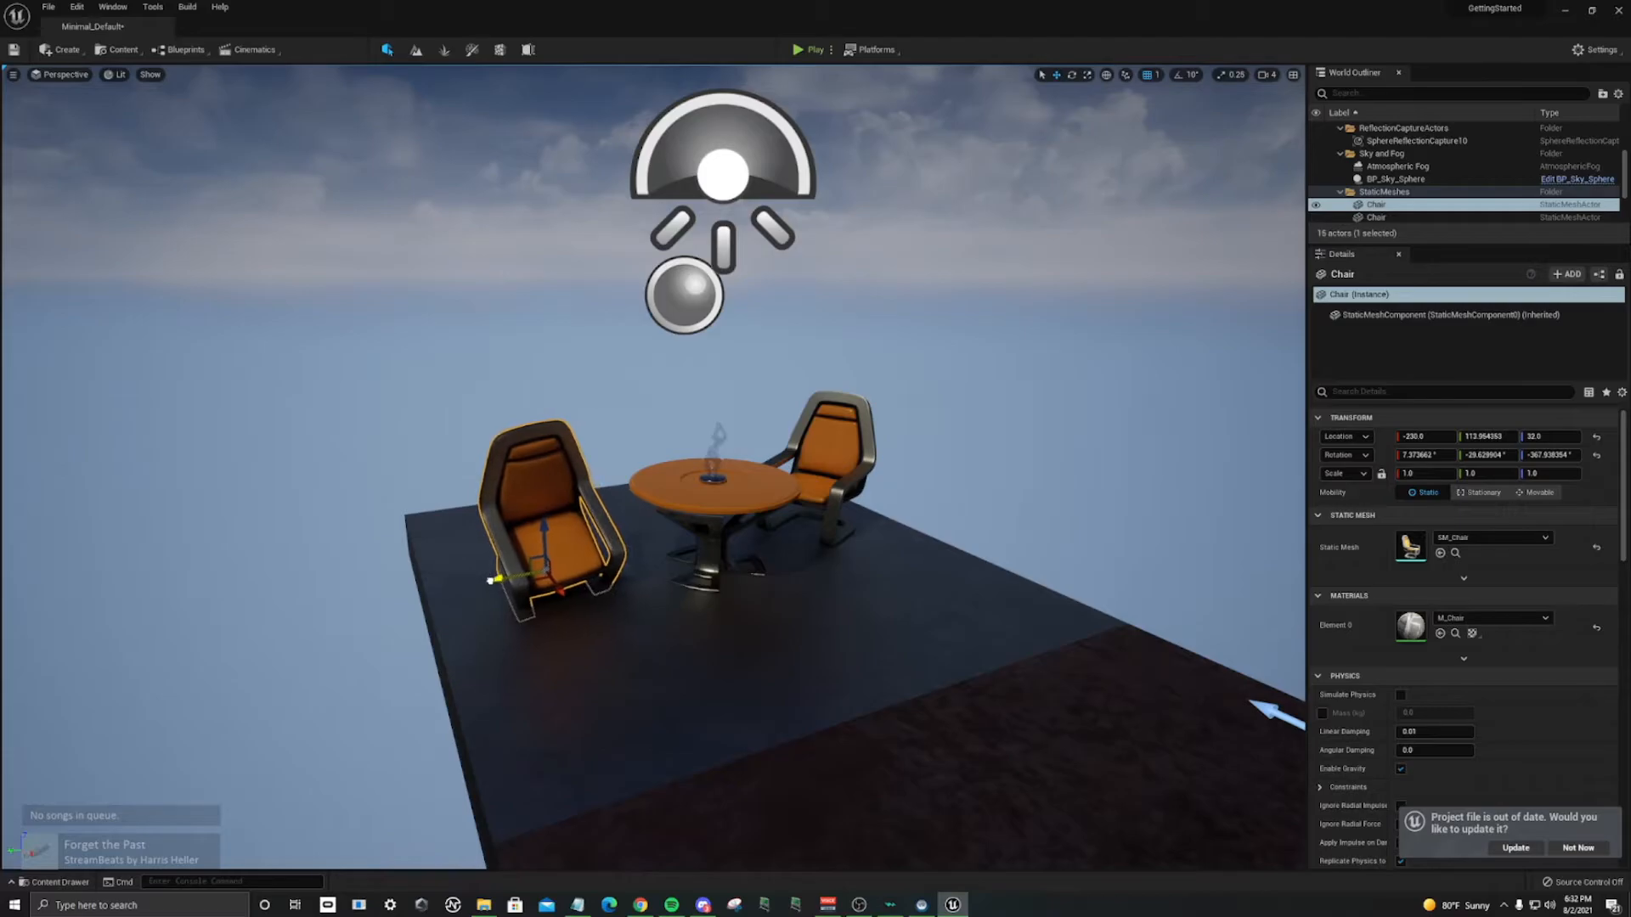
click(1153, 75)
click(1183, 131)
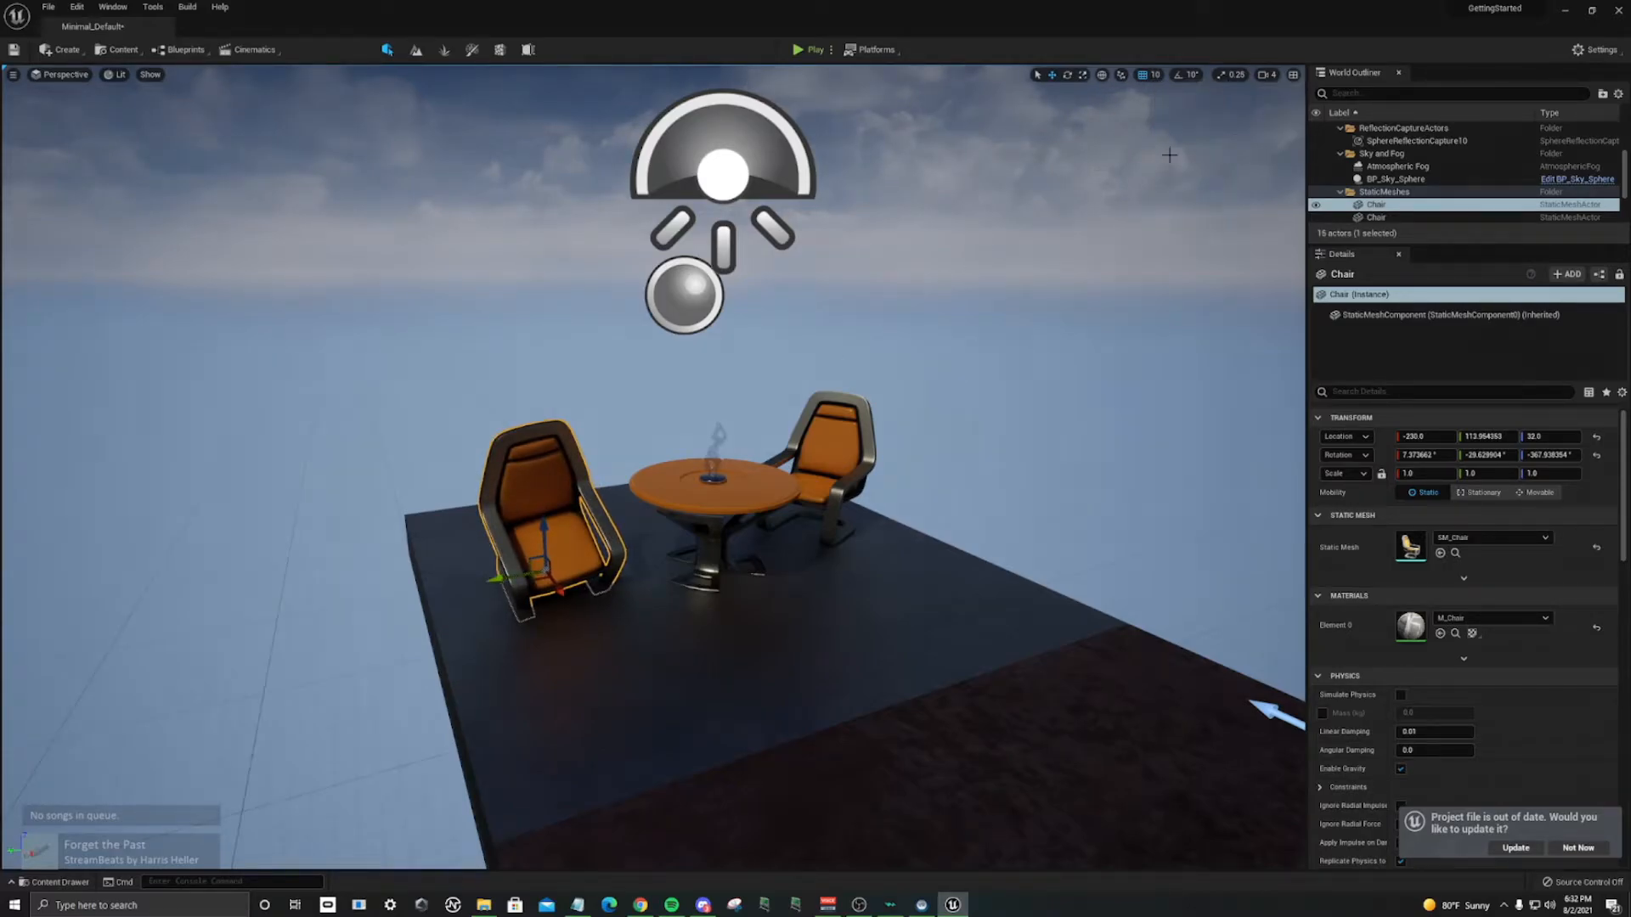
Step: Review the viewport's position, rotation and surface snapping options
click(1139, 85)
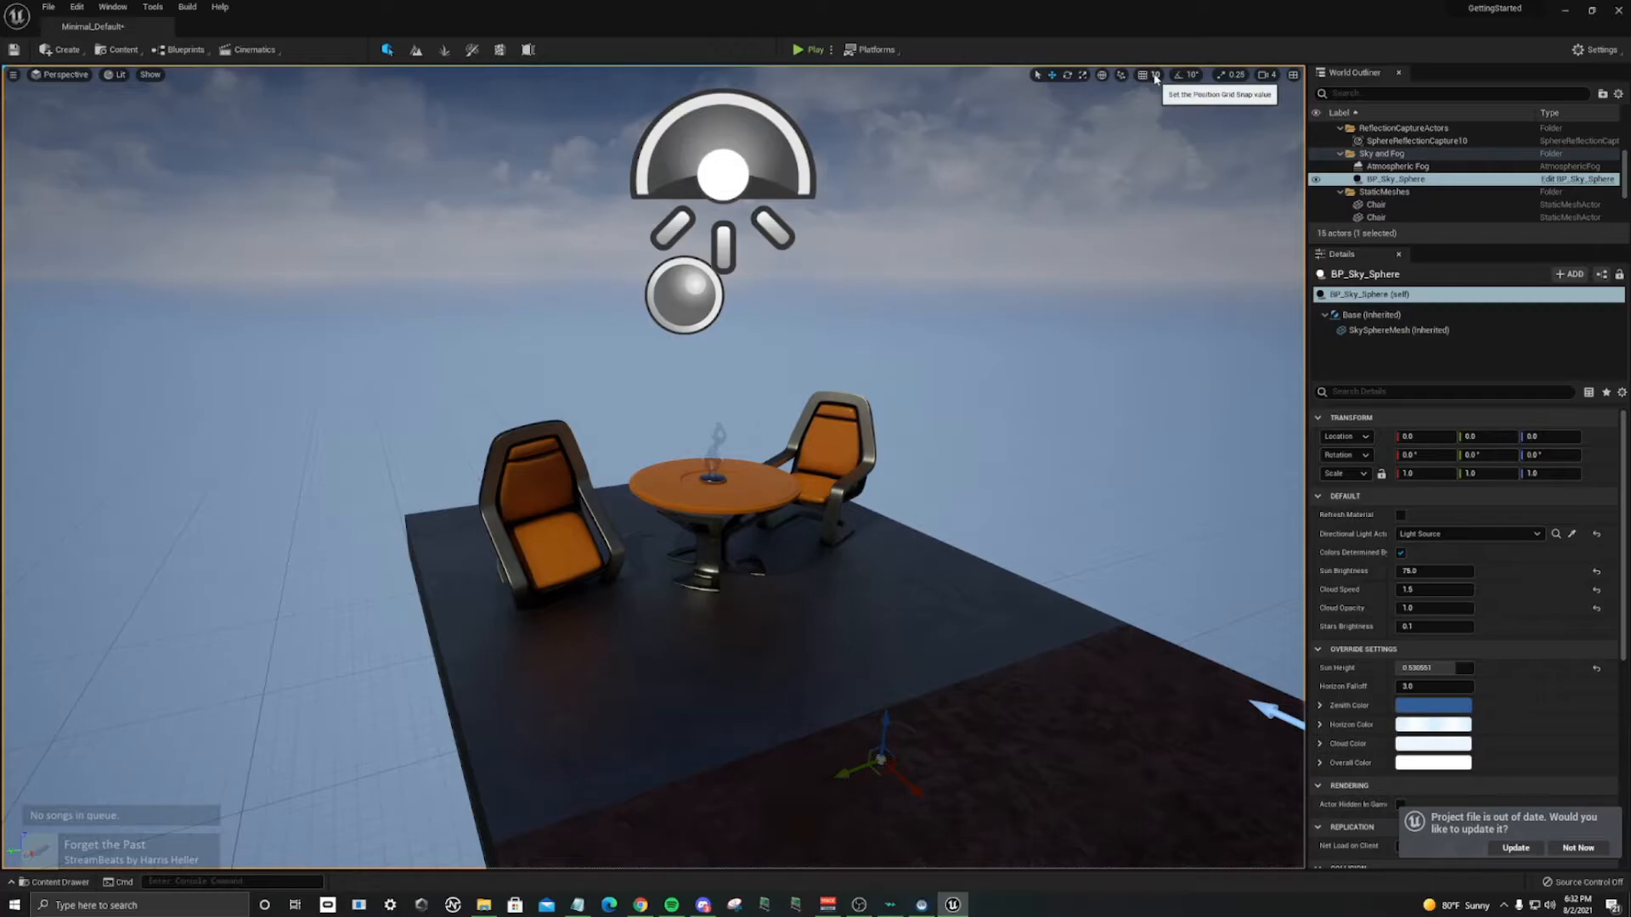
click(1155, 76)
click(1190, 75)
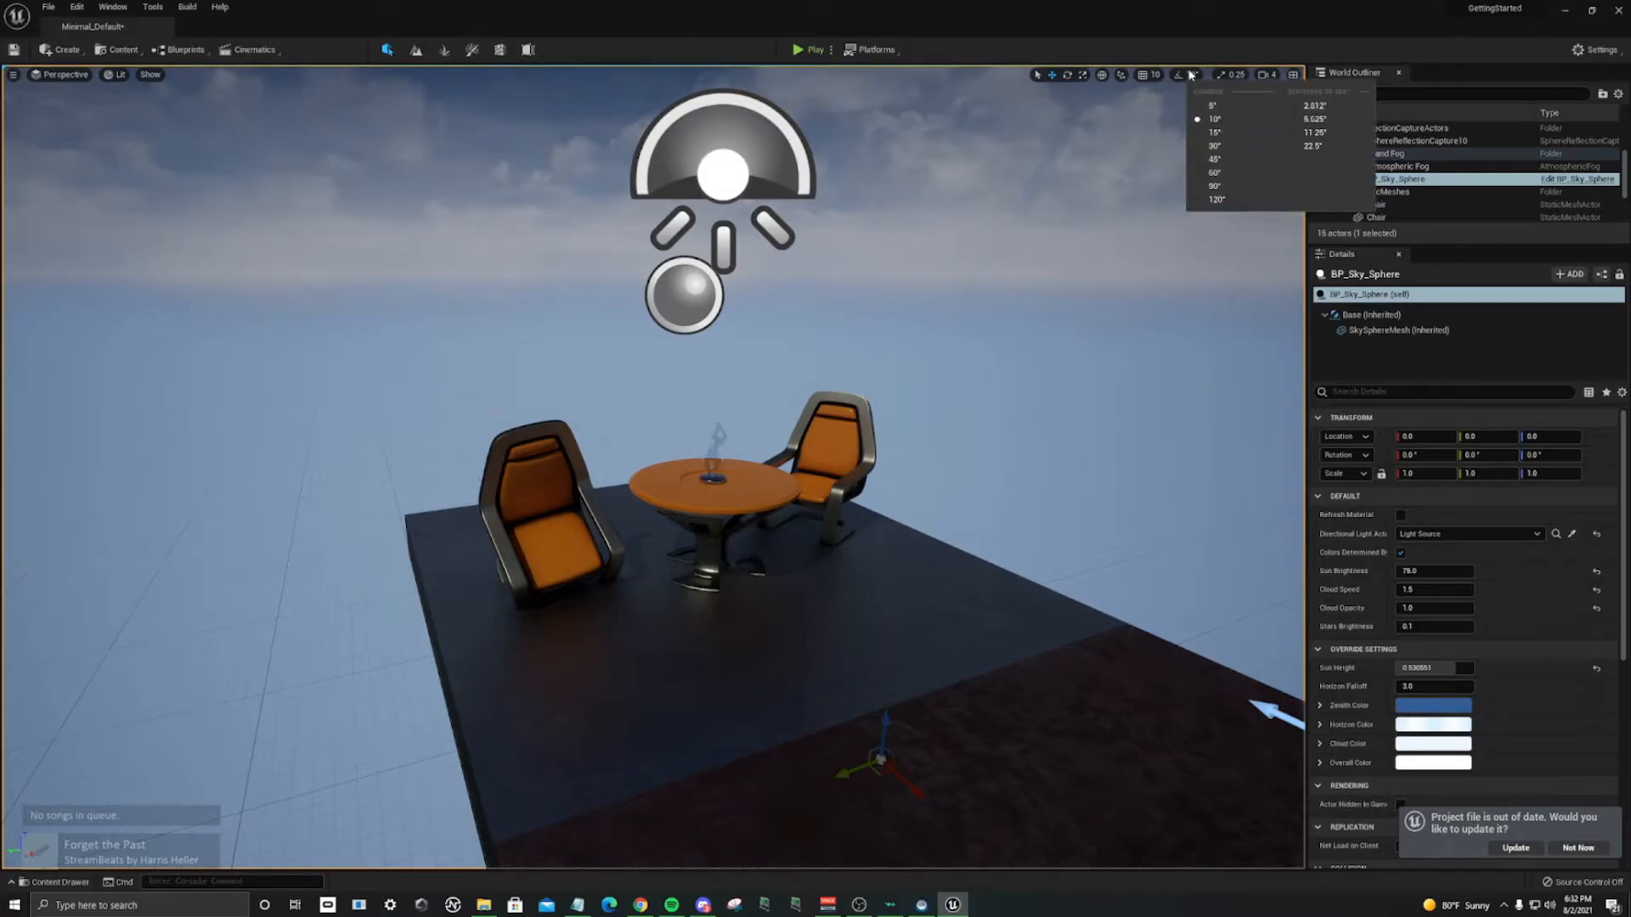
mouse_move(1120, 75)
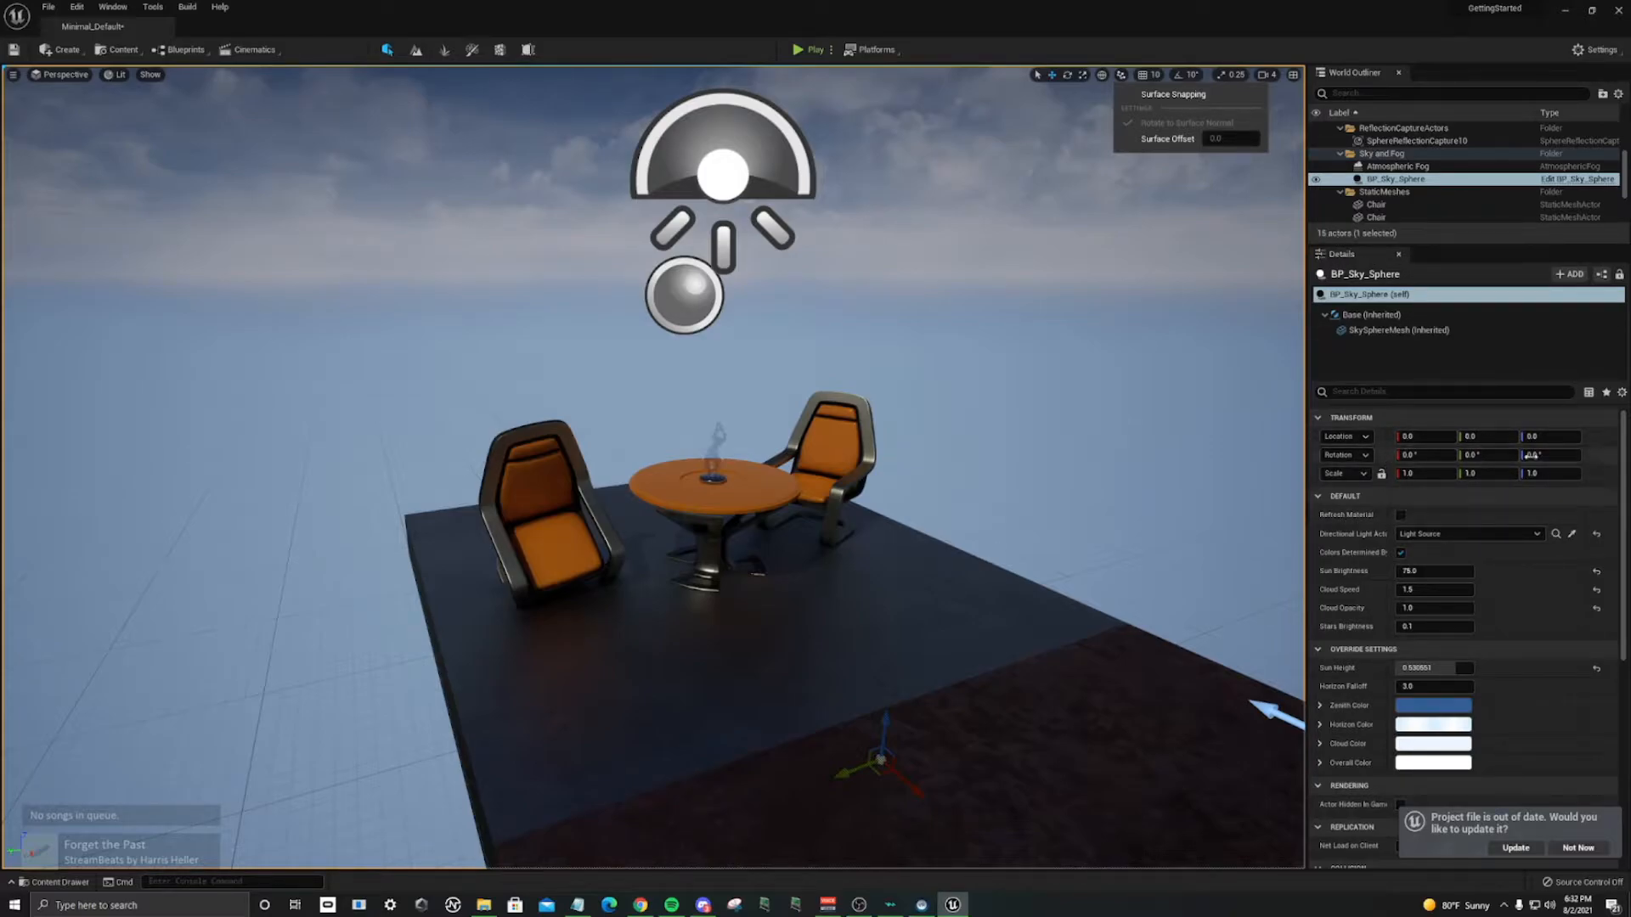
Step: Set the sky sphere's Y rotation to about 86° and the first chair's Y rotation to about 360°
drag(1482, 455, 1529, 456)
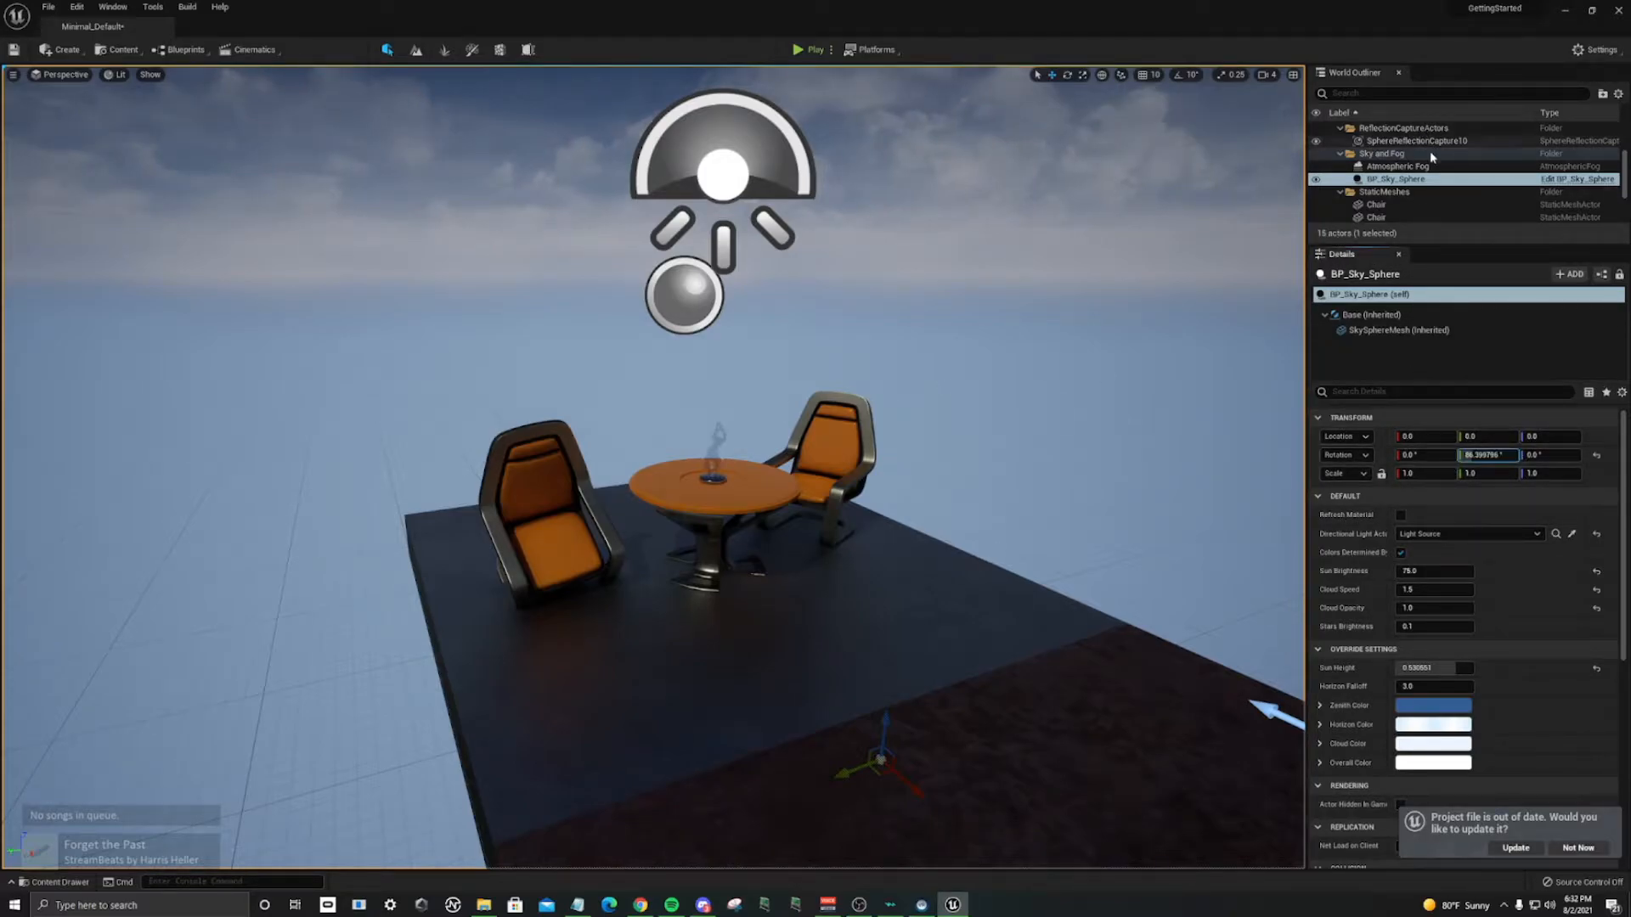
click(1376, 205)
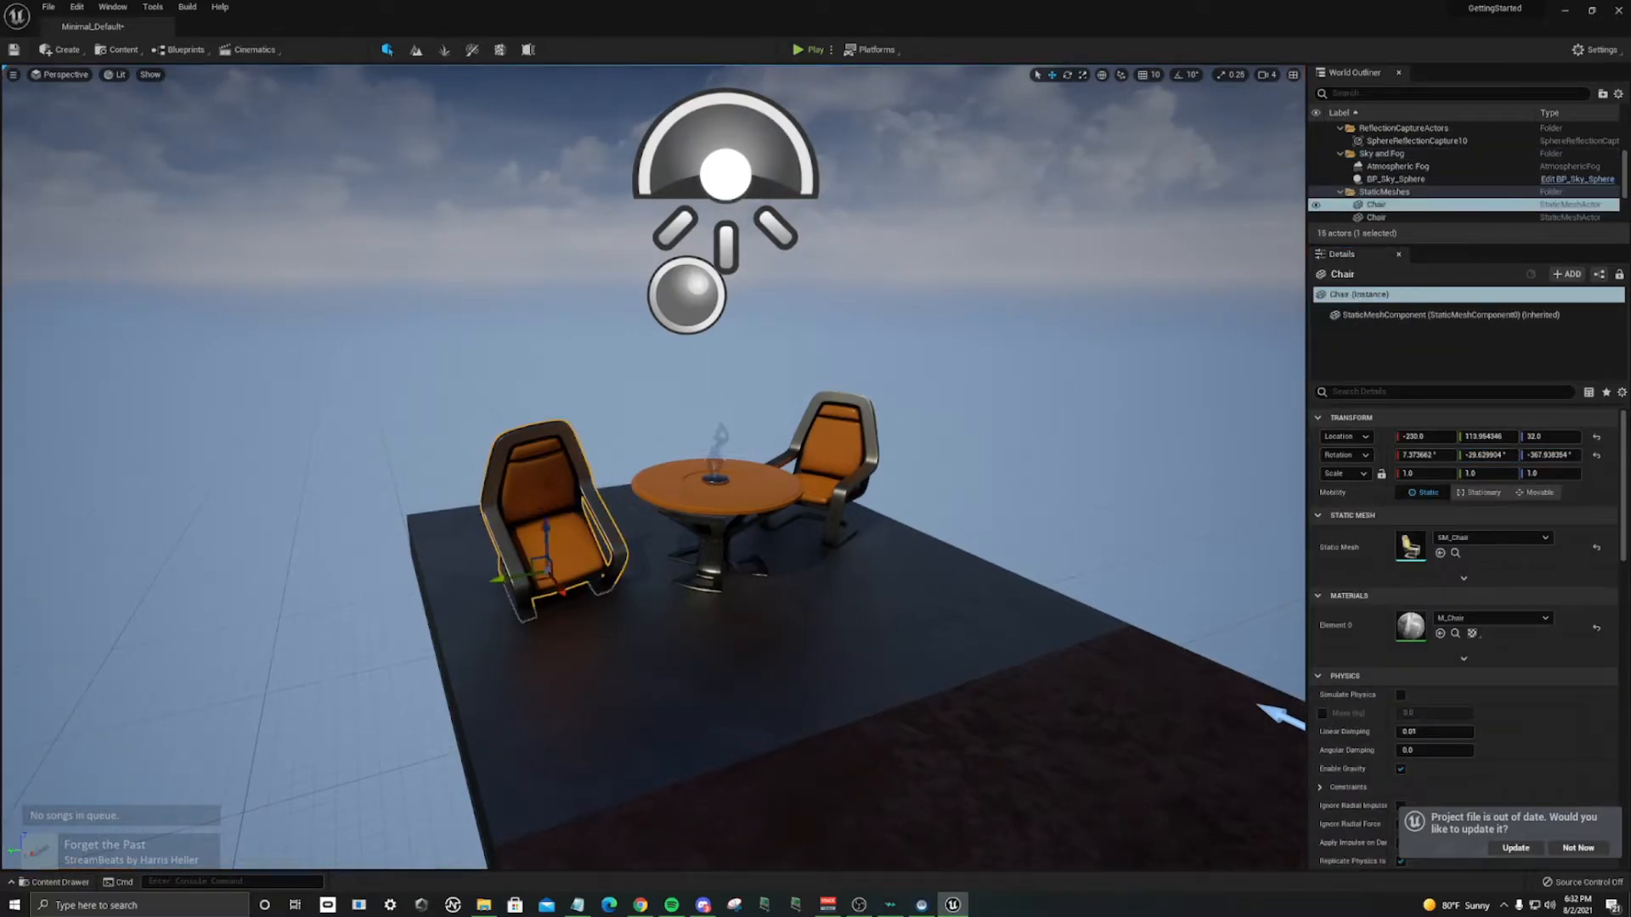
mouse_move(1489, 453)
mouse_down()
mouse_move(1546, 455)
mouse_move(1517, 455)
mouse_up()
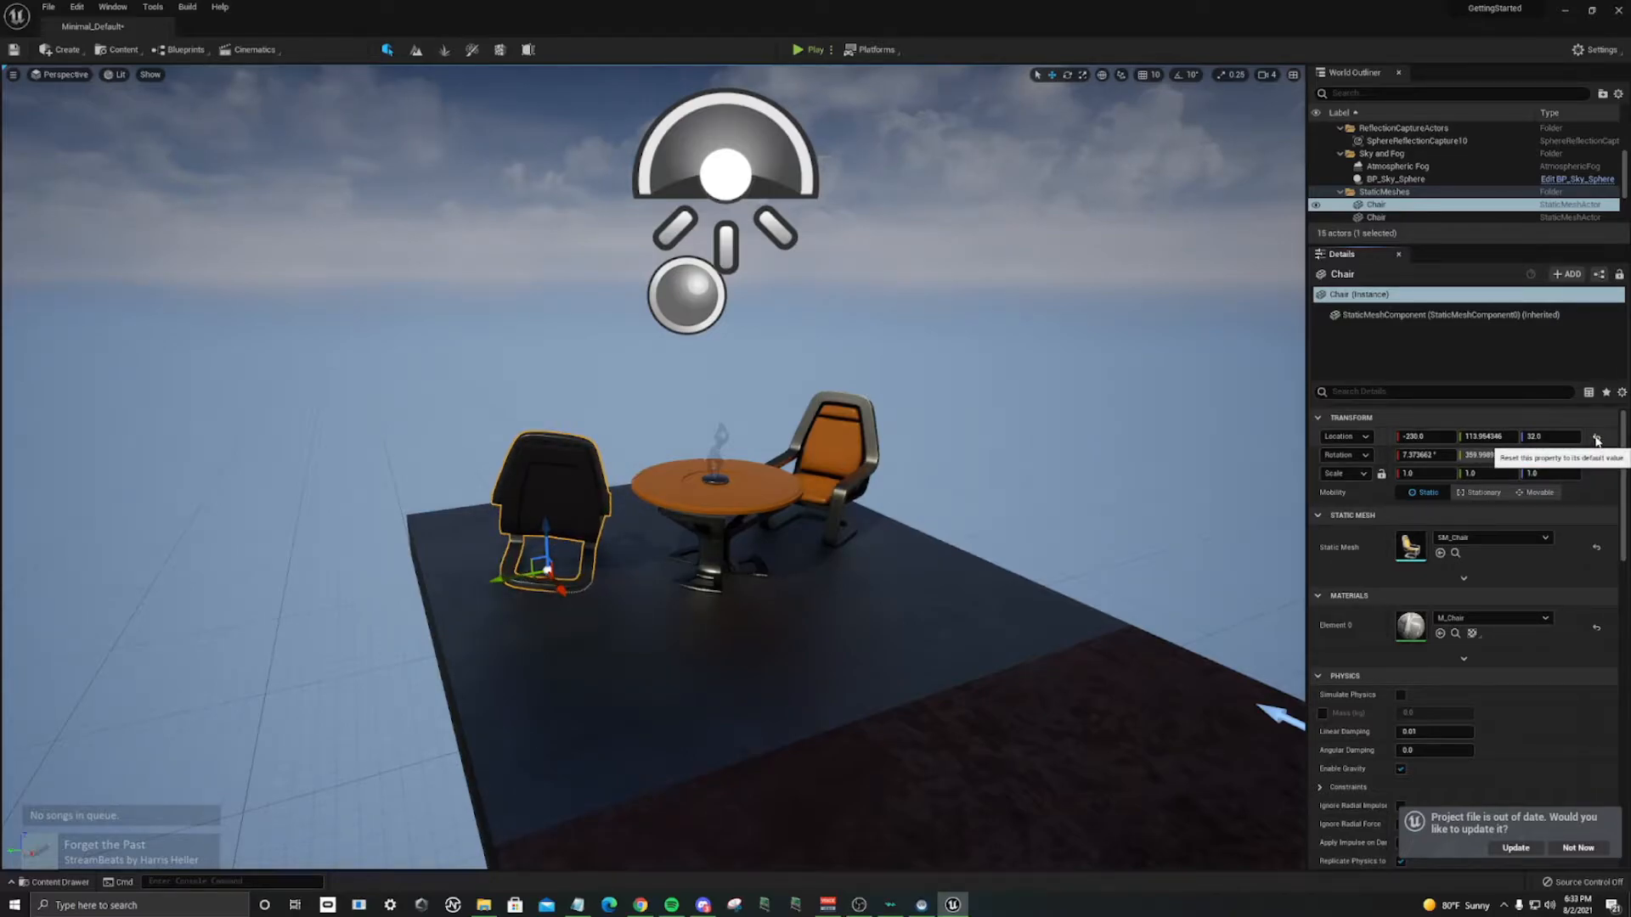
Step: Reset the chair's location and rotation to their defaults, and undo the location reset
click(1597, 438)
click(1593, 455)
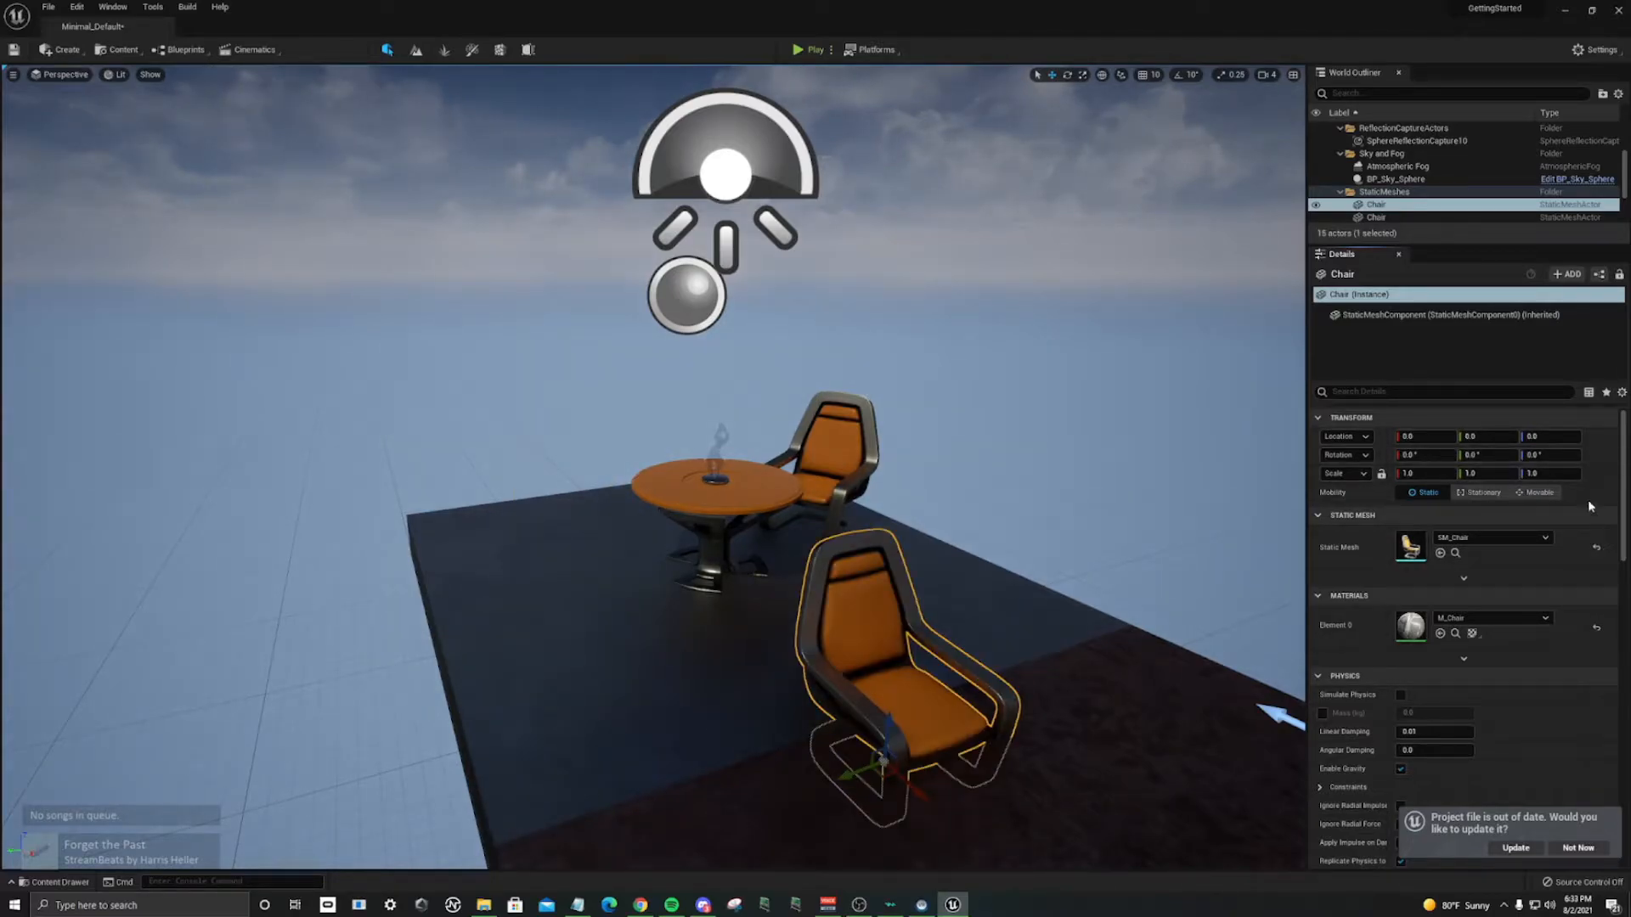
key(ctrl+z)
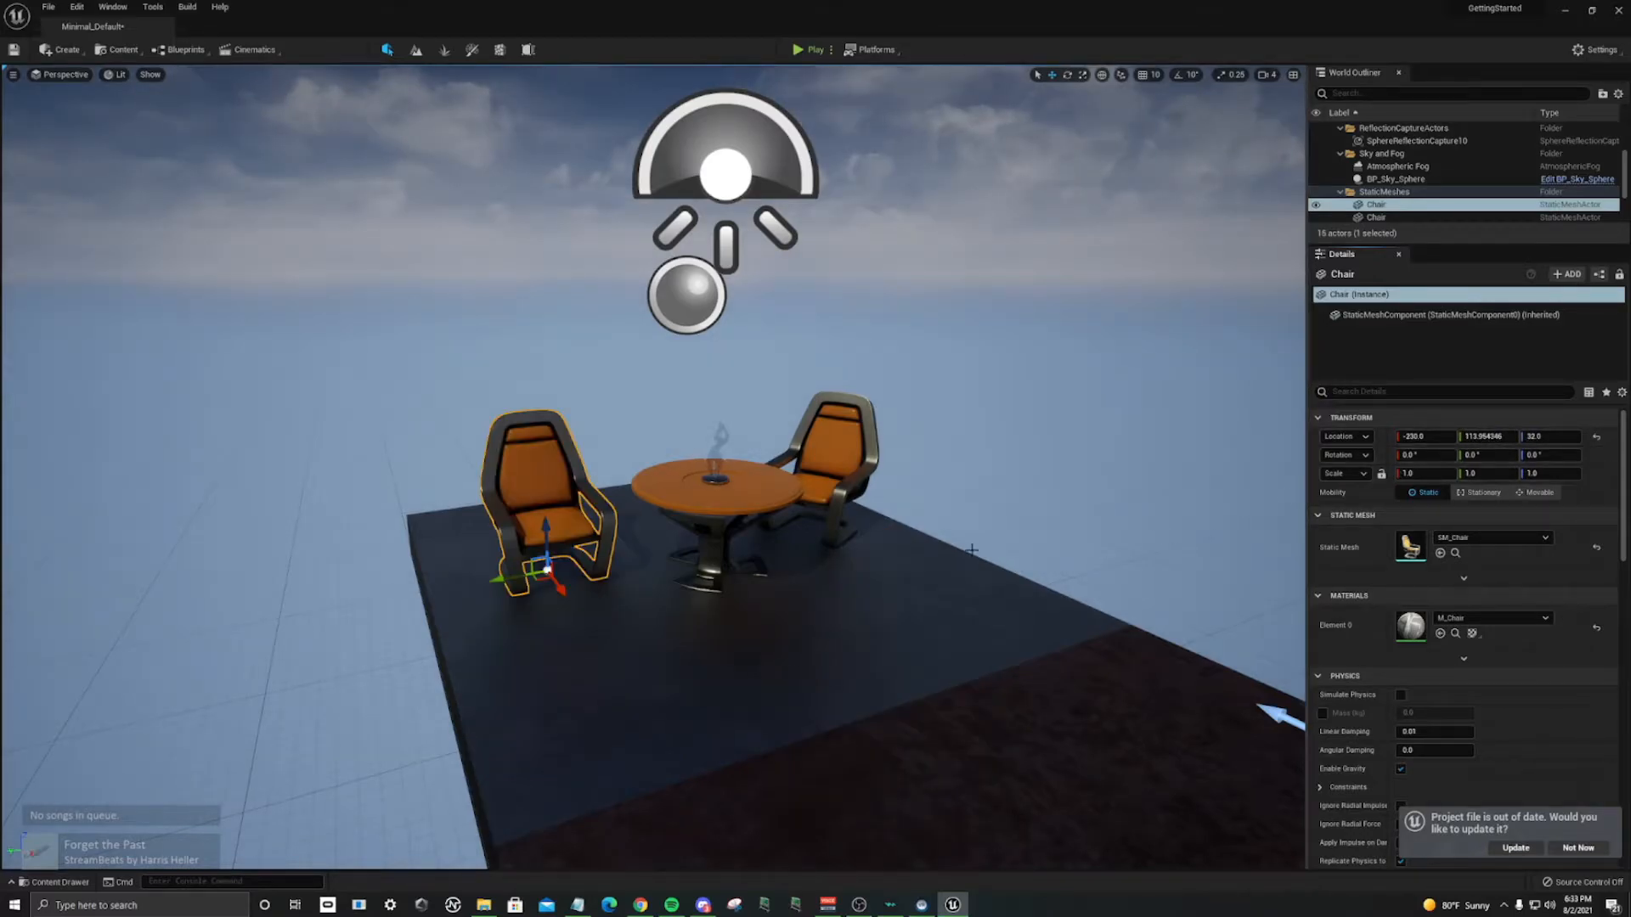
Step: Compare the details of both chairs and the table, examining the table's properties from transform and materials through physics, collision, lighting and actor settings
click(820, 479)
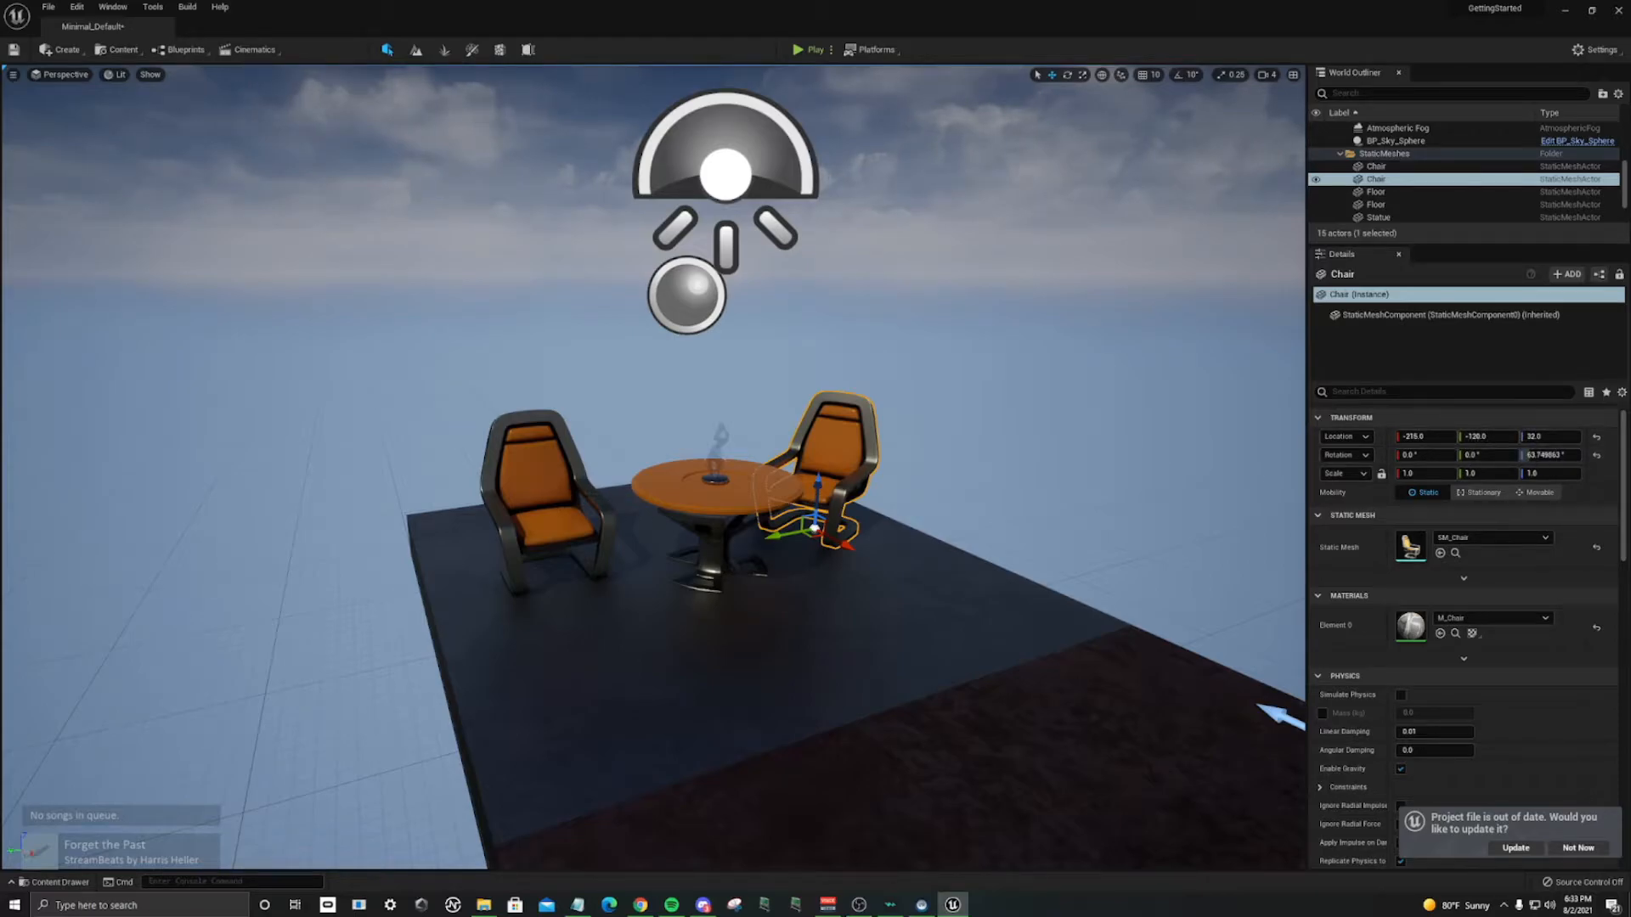
click(544, 485)
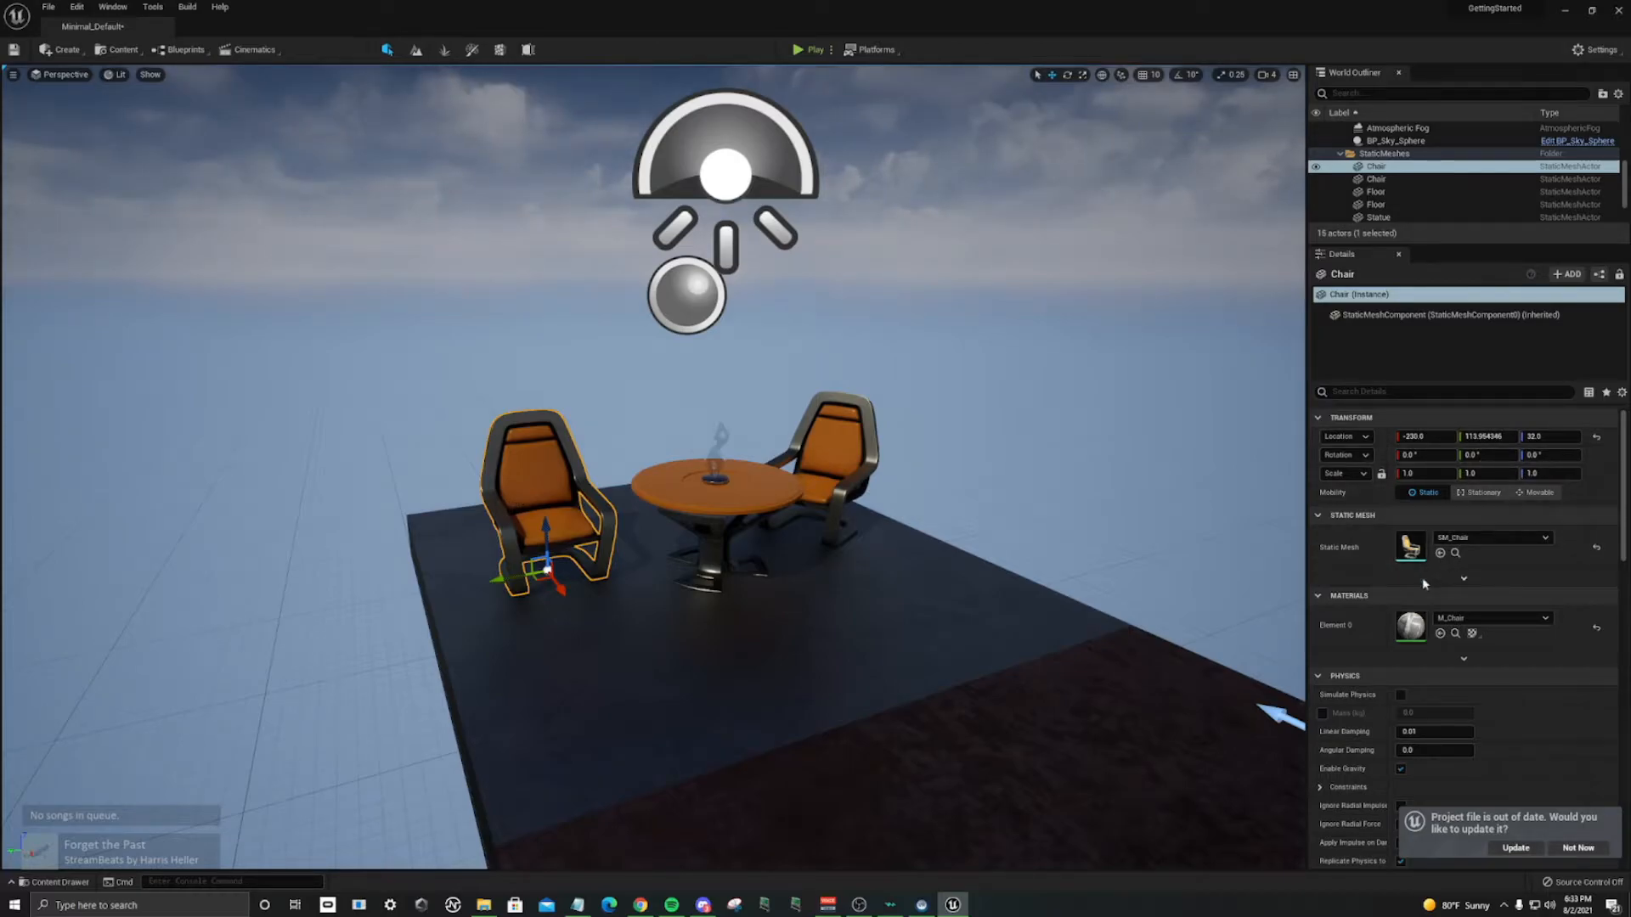
click(710, 500)
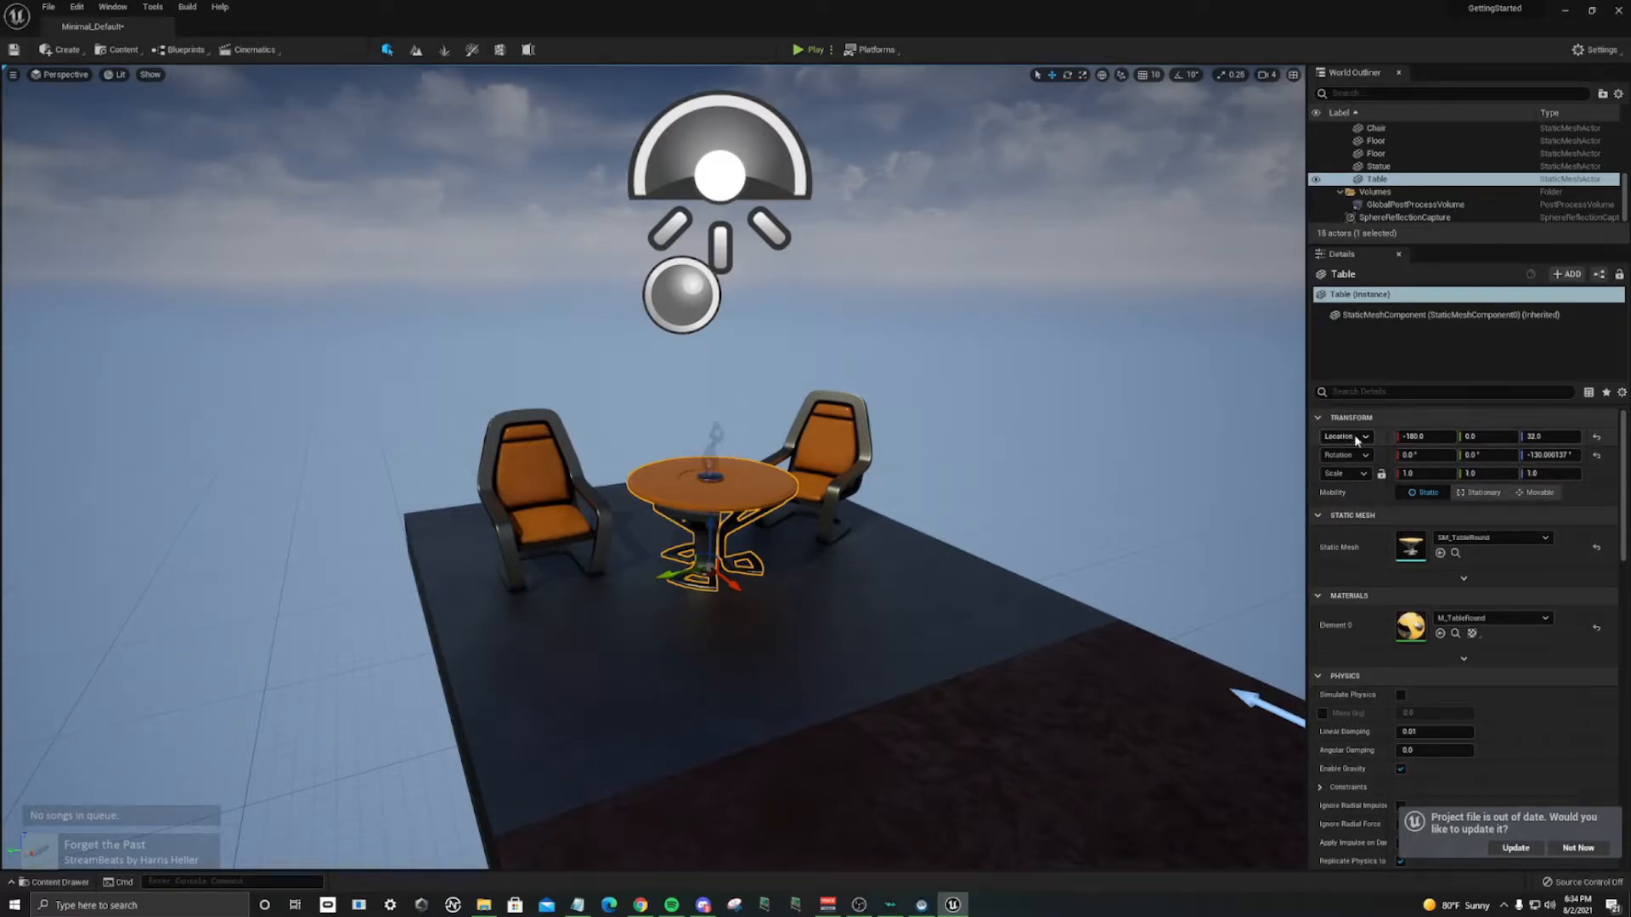
scroll(1478, 493, down, 1)
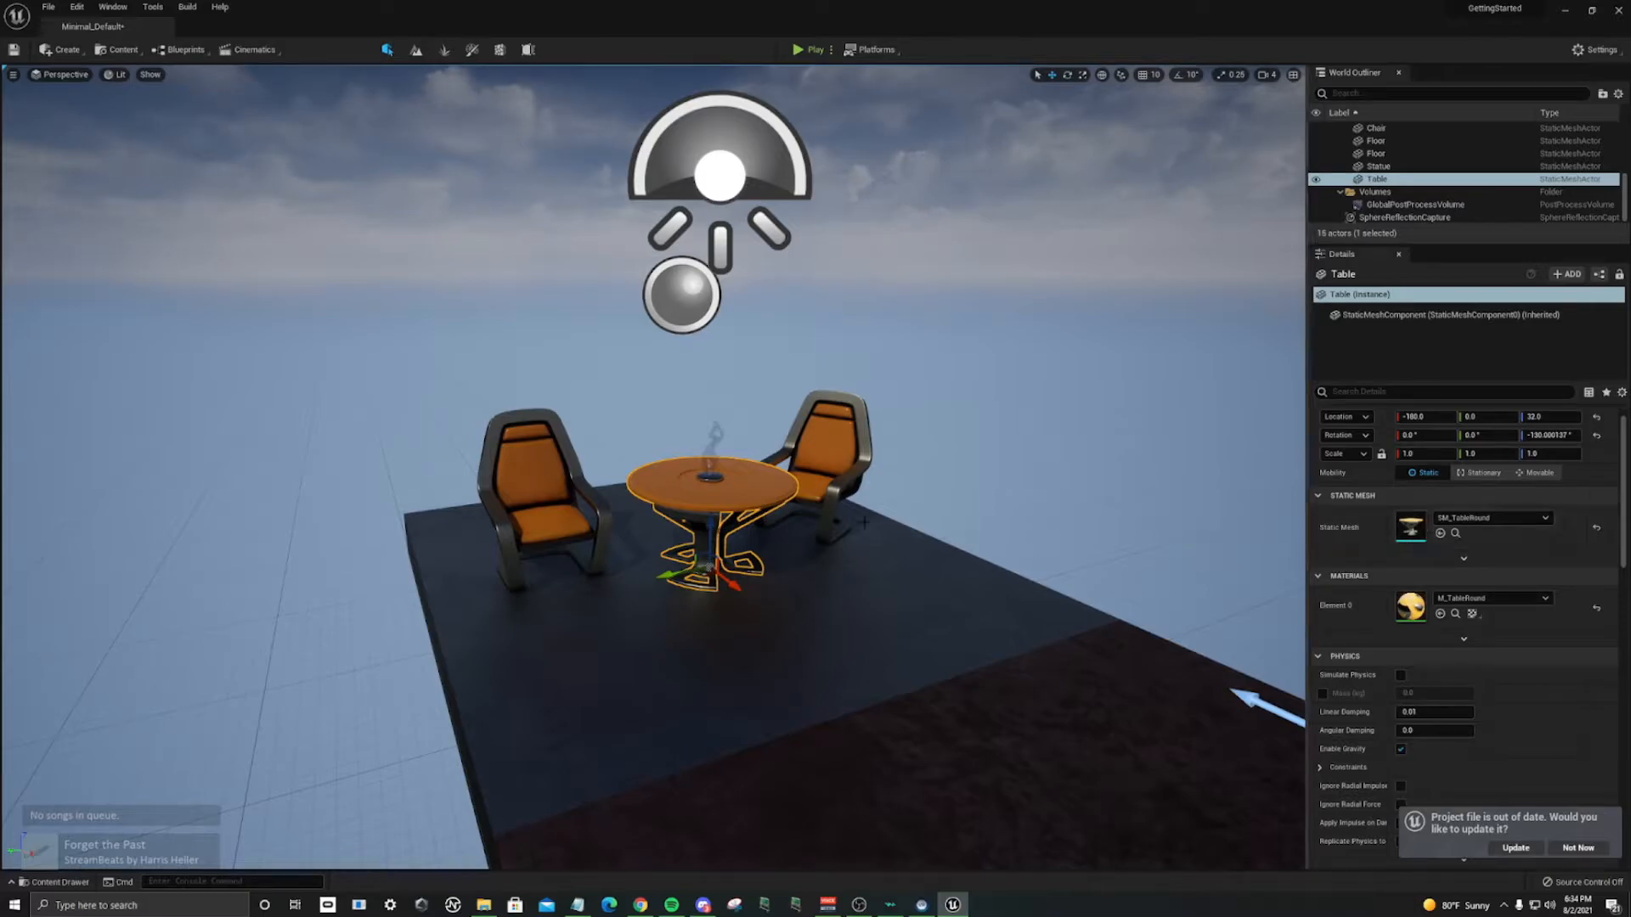
scroll(1452, 591, down, 3)
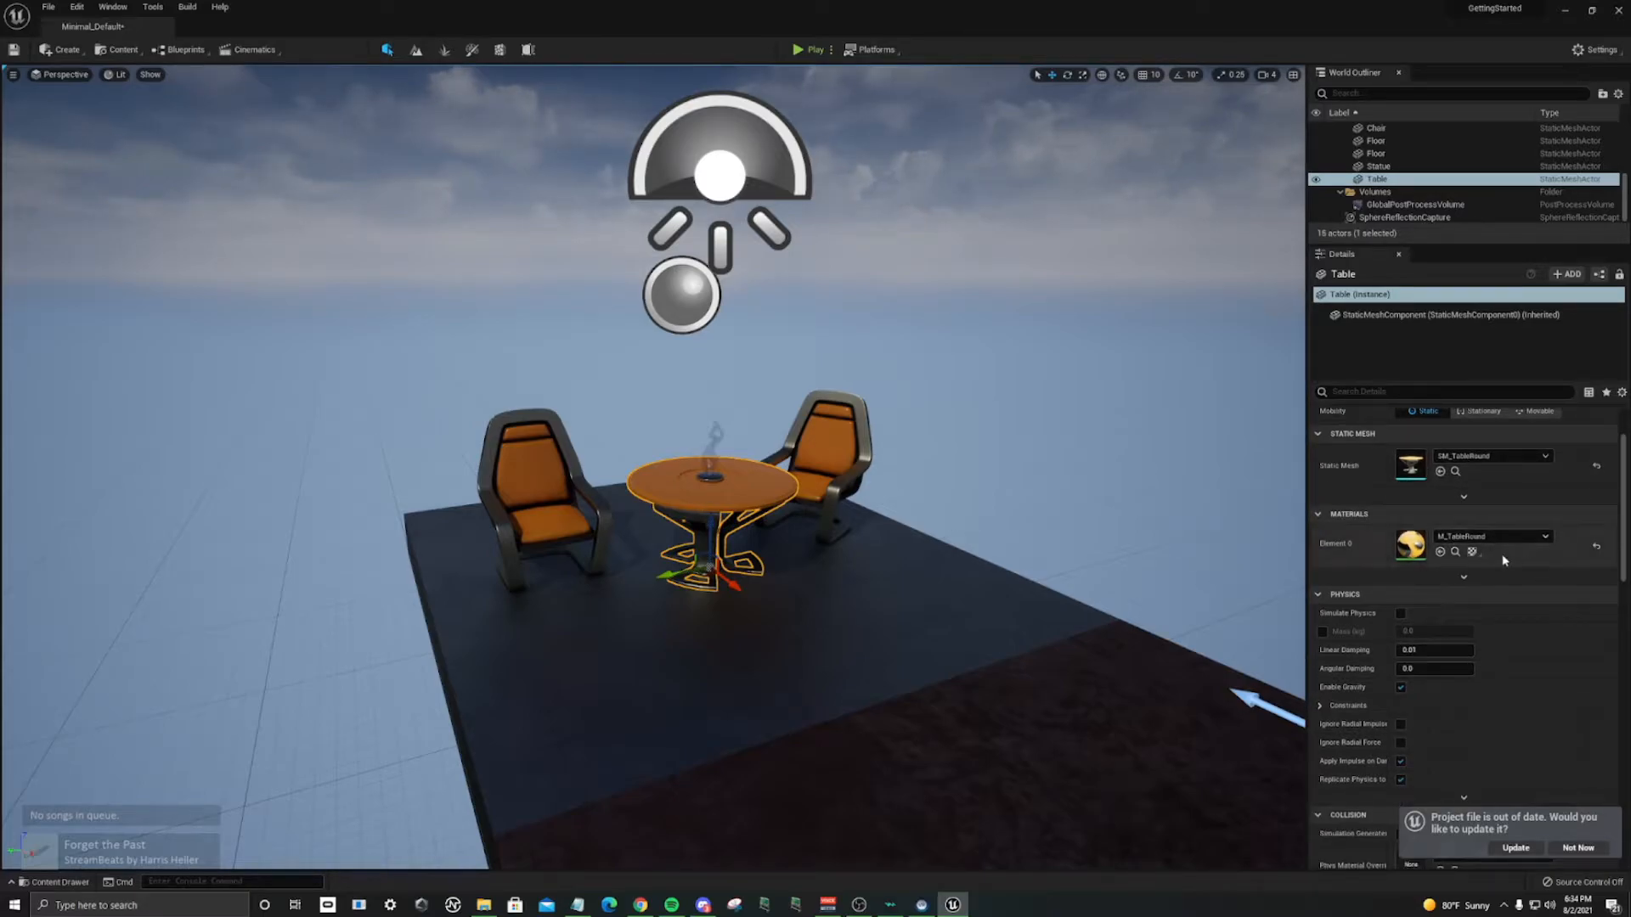
scroll(1462, 552, down, 8)
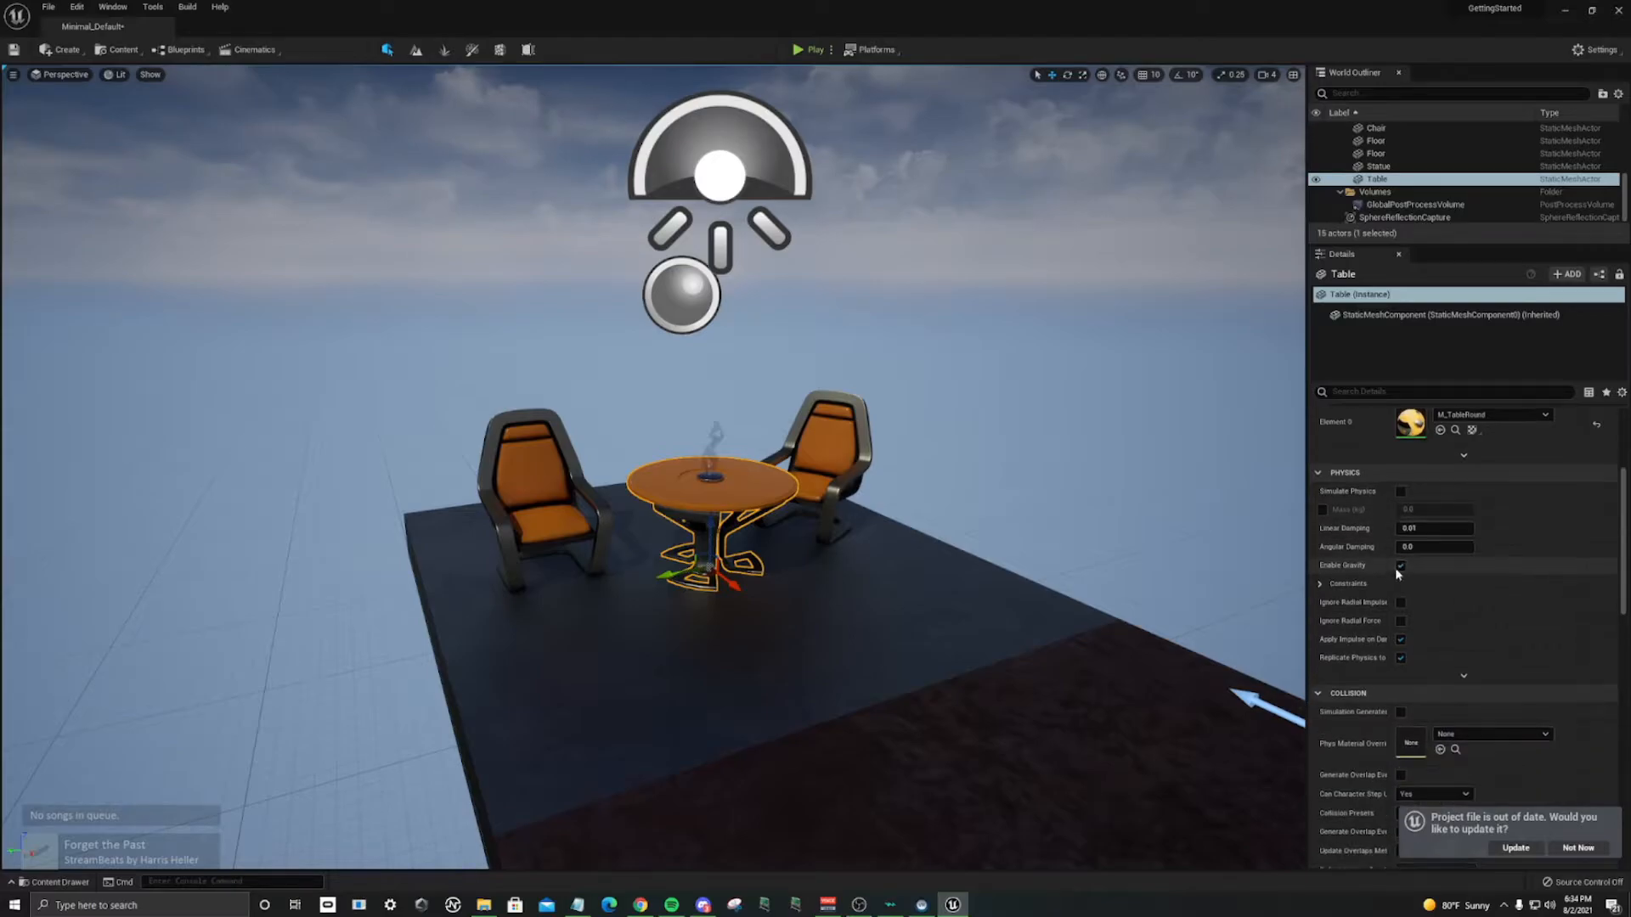
scroll(1417, 553, down, 6)
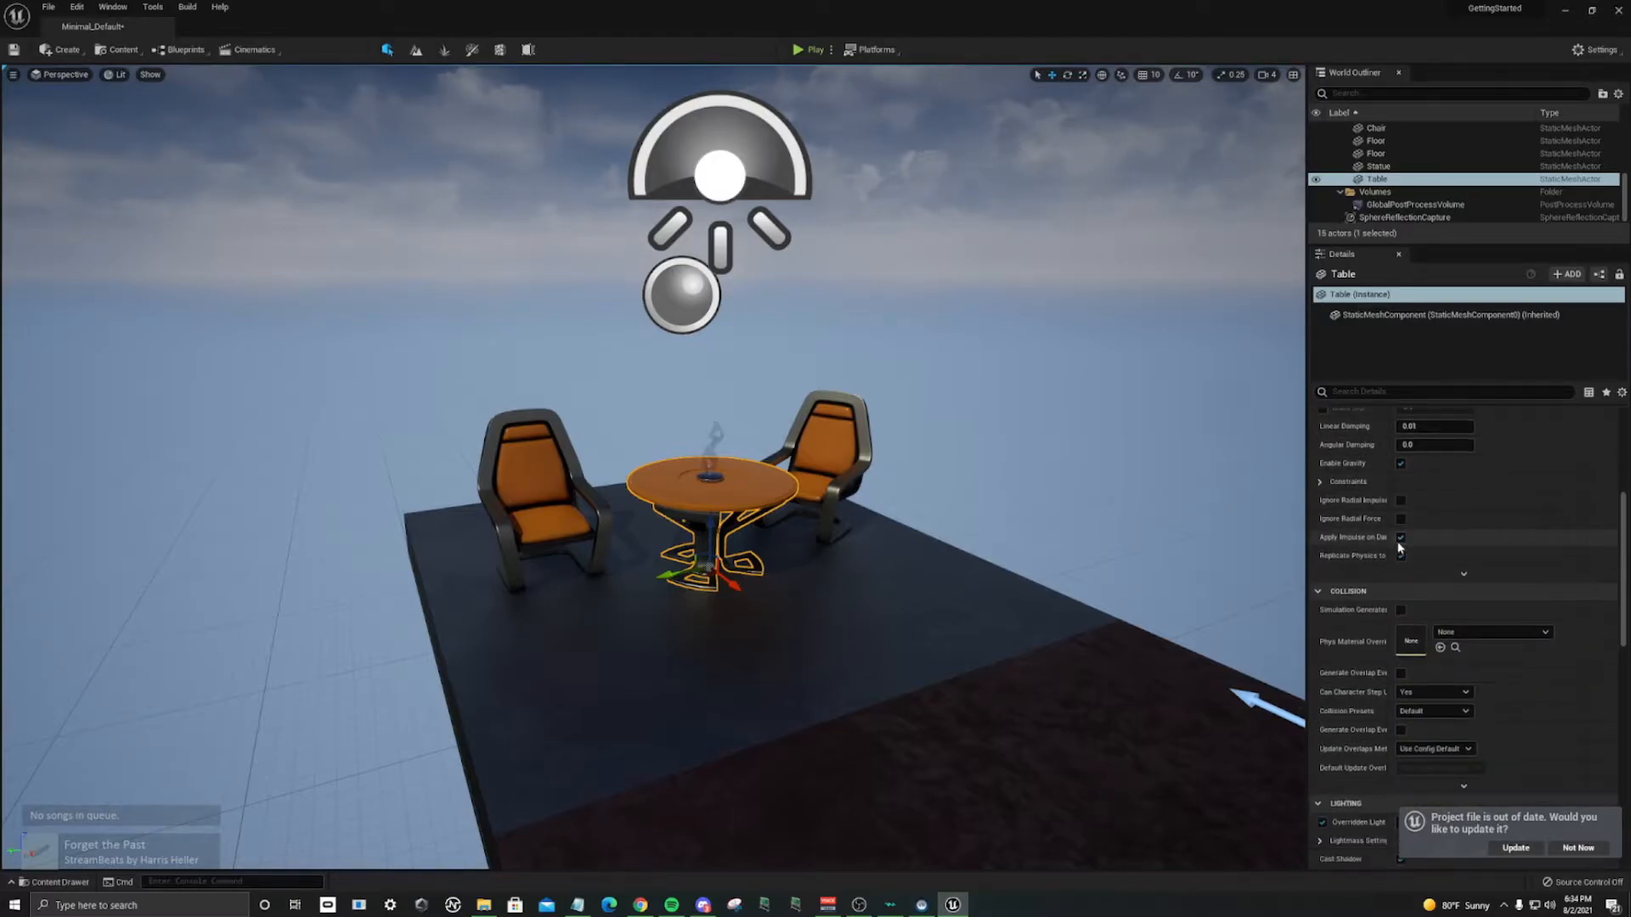
scroll(1376, 524, down, 16)
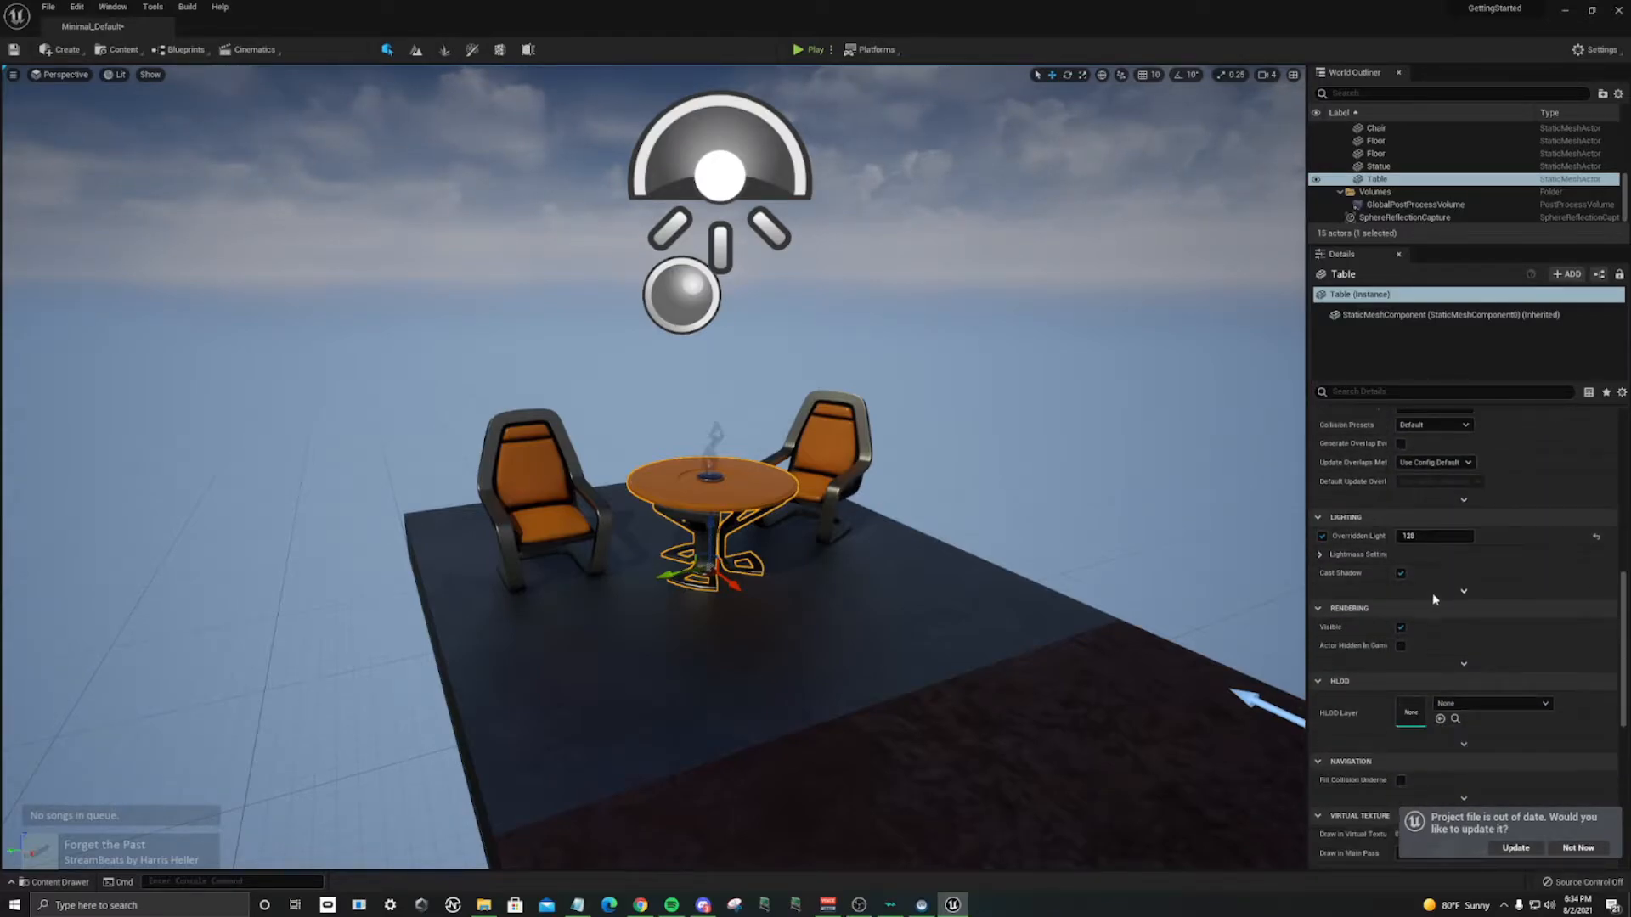
scroll(1449, 602, down, 4)
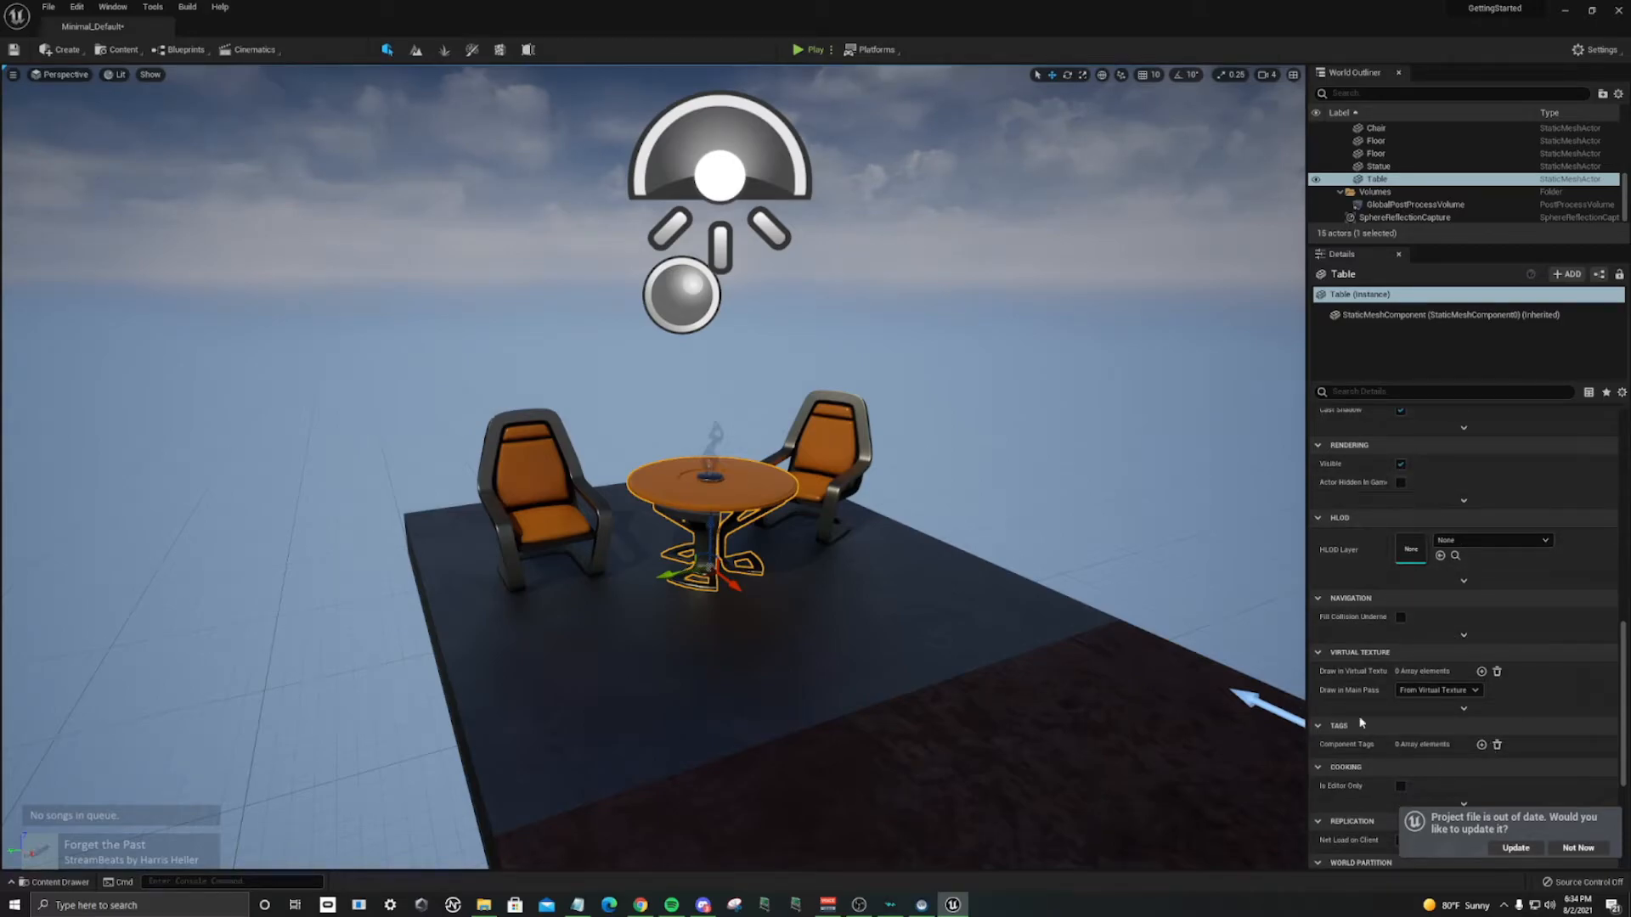
scroll(1490, 584, down, 4)
scroll(1490, 595, down, 2)
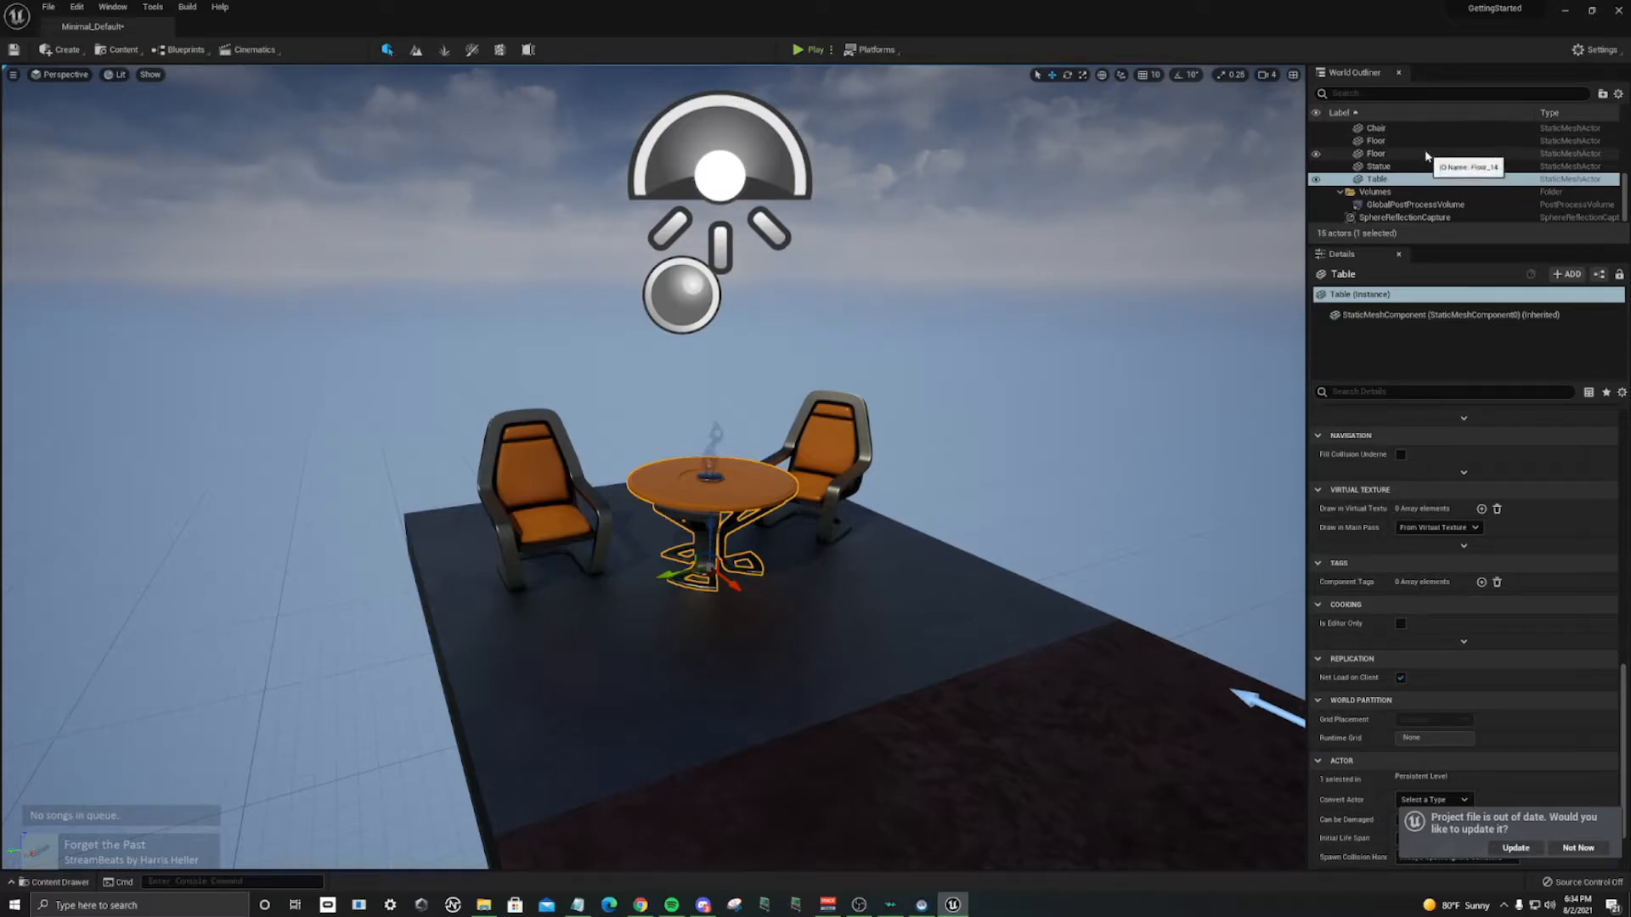
Step: Enlarge the World Outliner to fit the level's complete list of actors
scroll(1456, 168, up, 2)
scroll(1458, 170, up, 4)
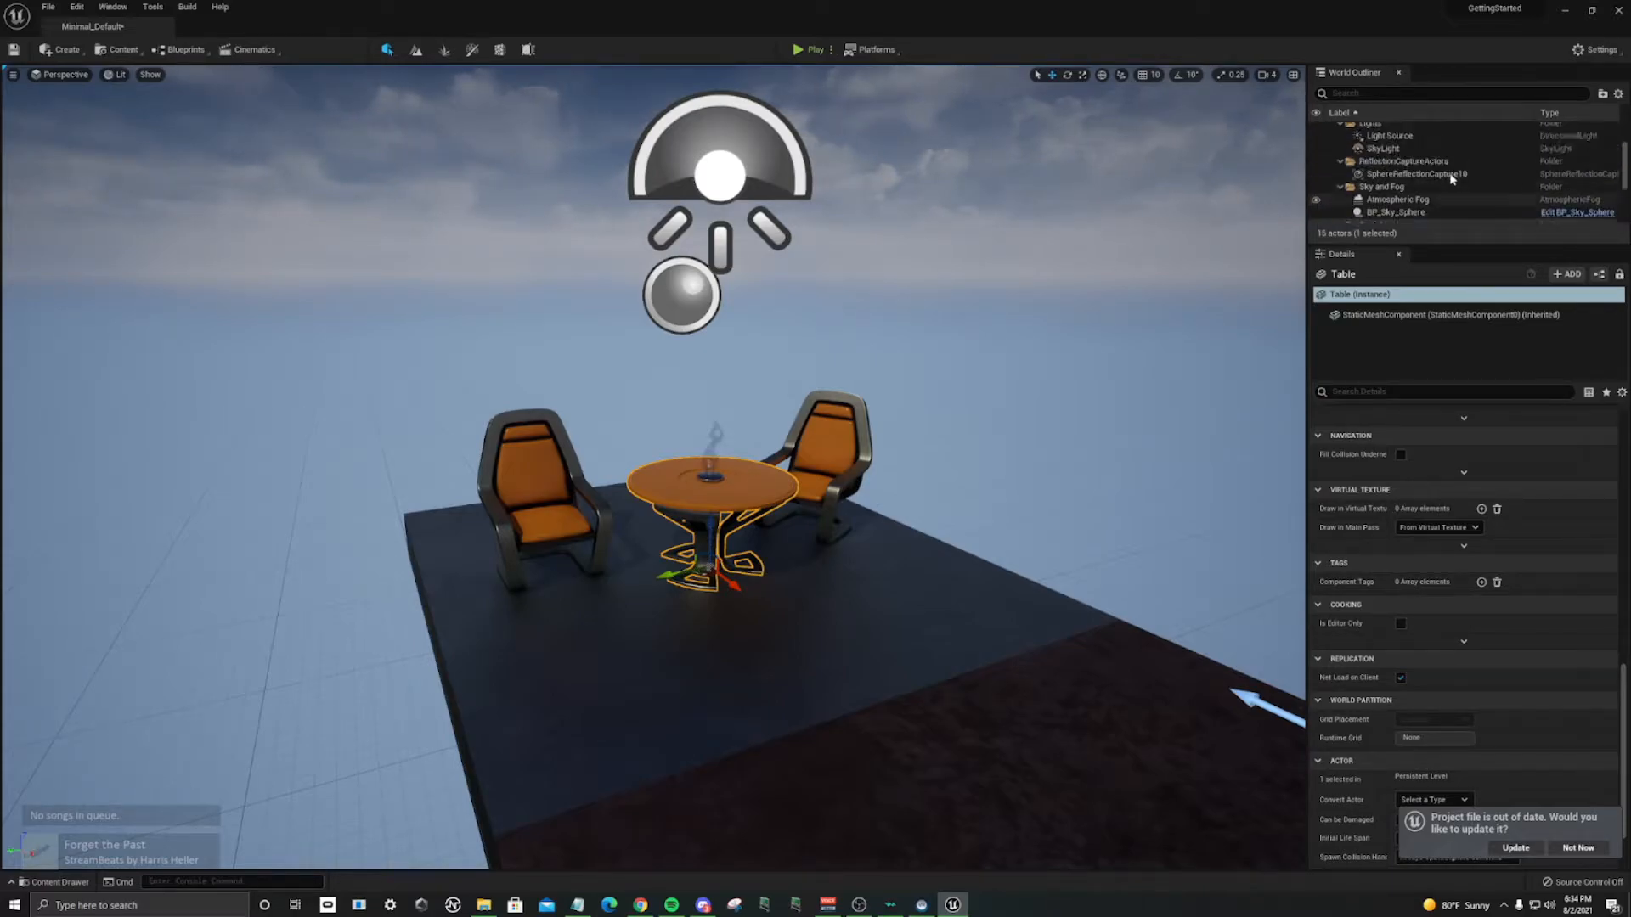
scroll(1472, 174, down, 1)
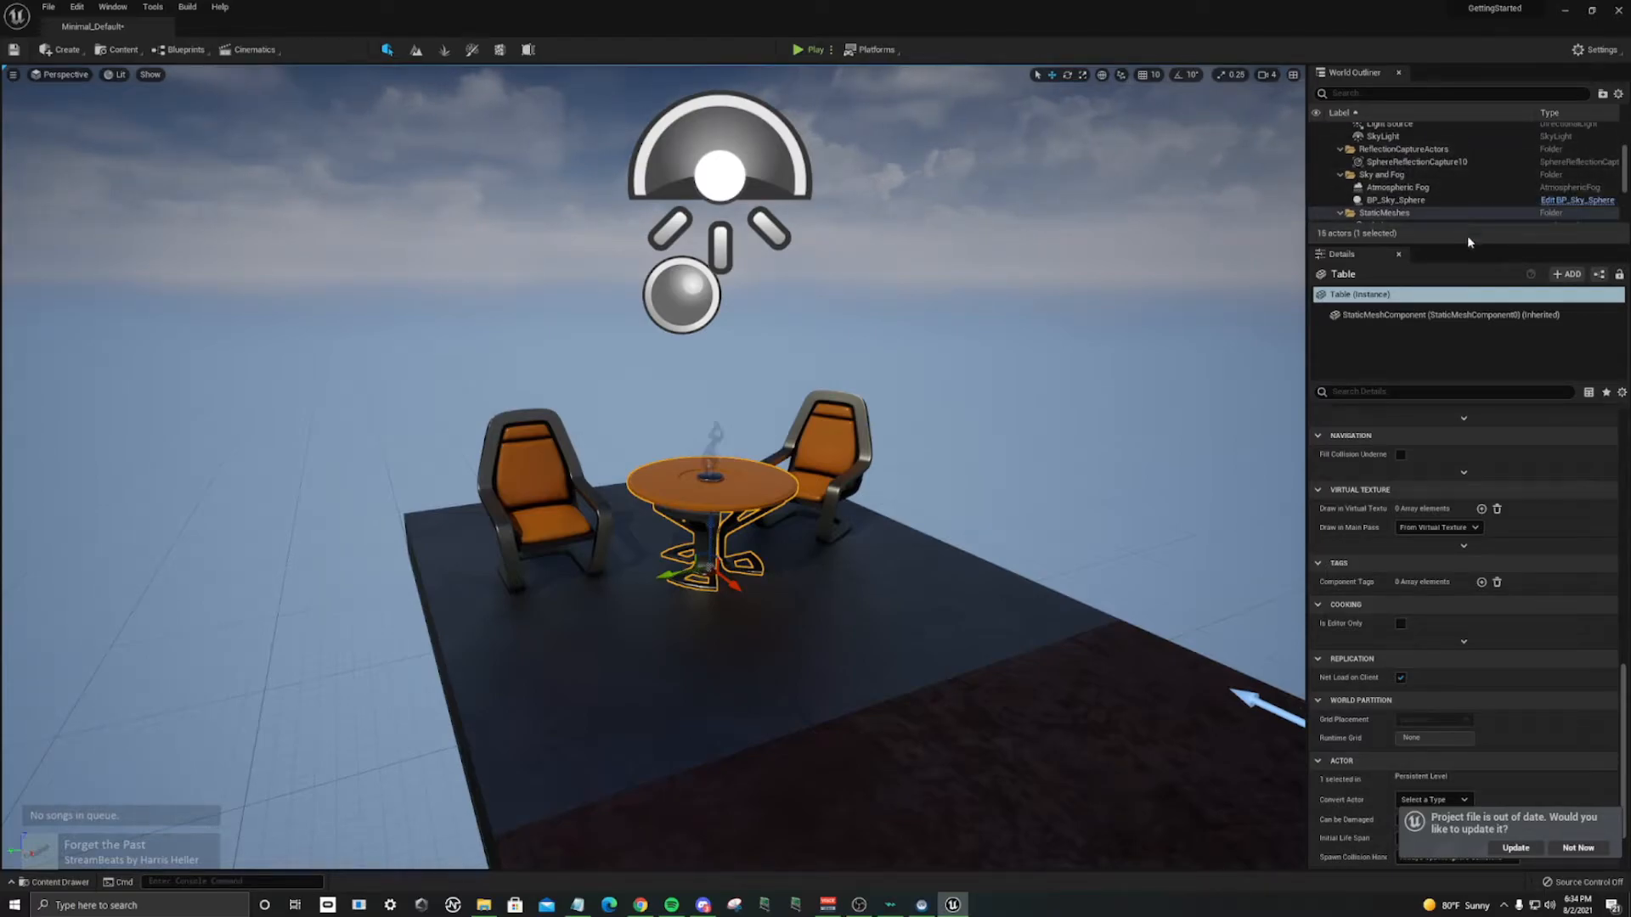
drag(1468, 244, 1489, 631)
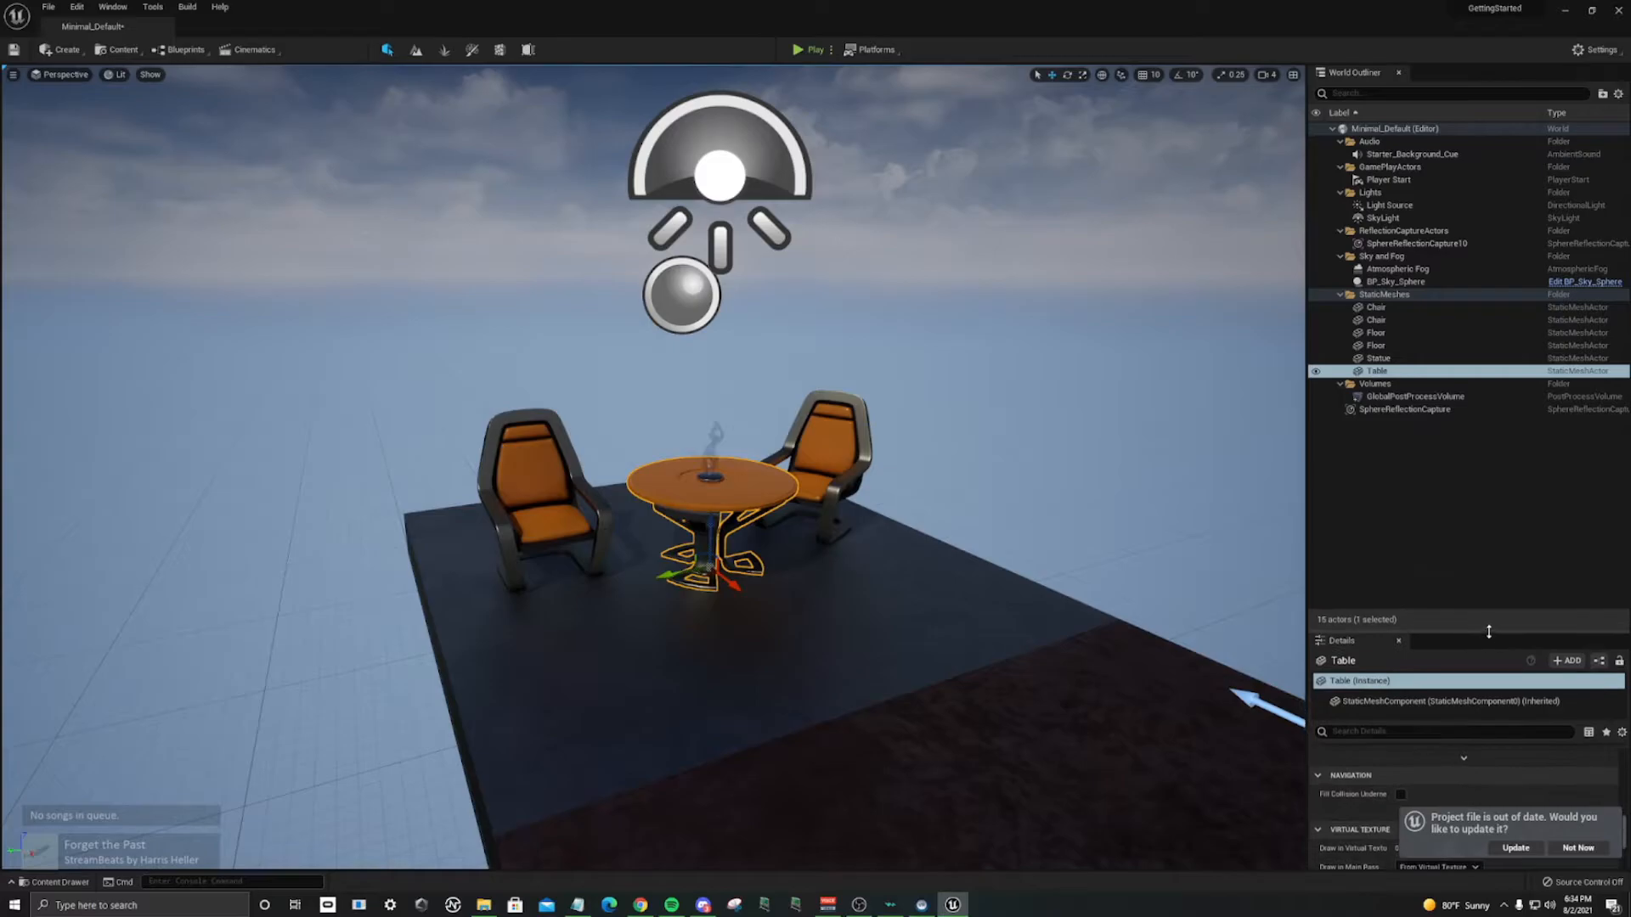
Step: Collapse and re-expand the Sky and Fog and ReflectionCaptureActors folders, and leave the Lights folder collapsed
click(1341, 257)
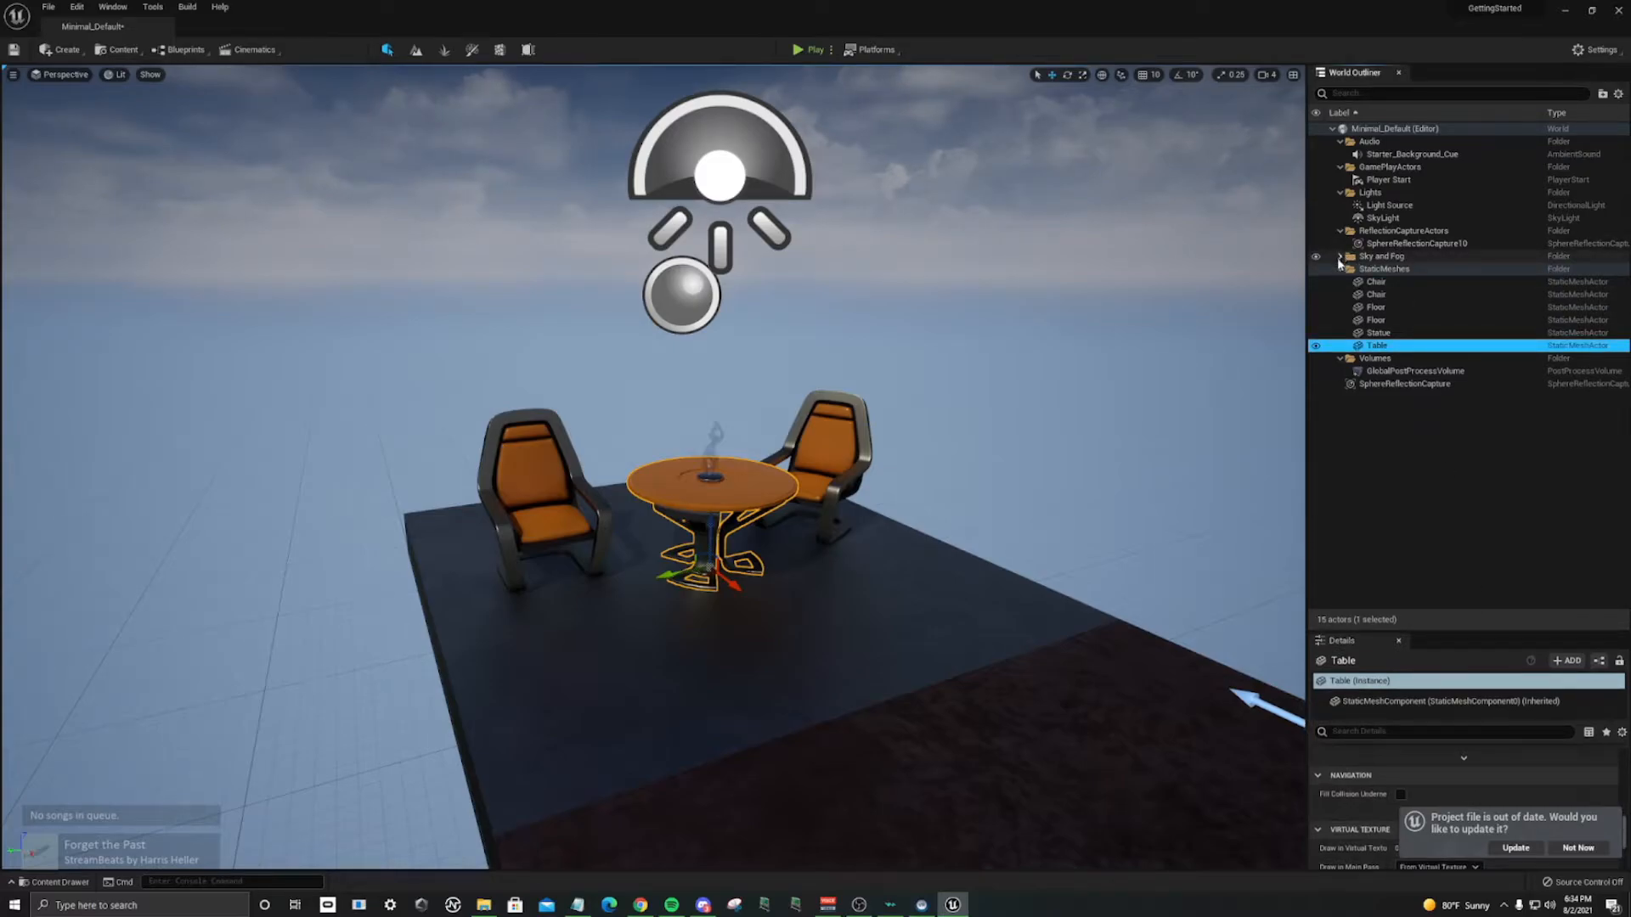
click(1340, 257)
click(1341, 231)
click(1340, 231)
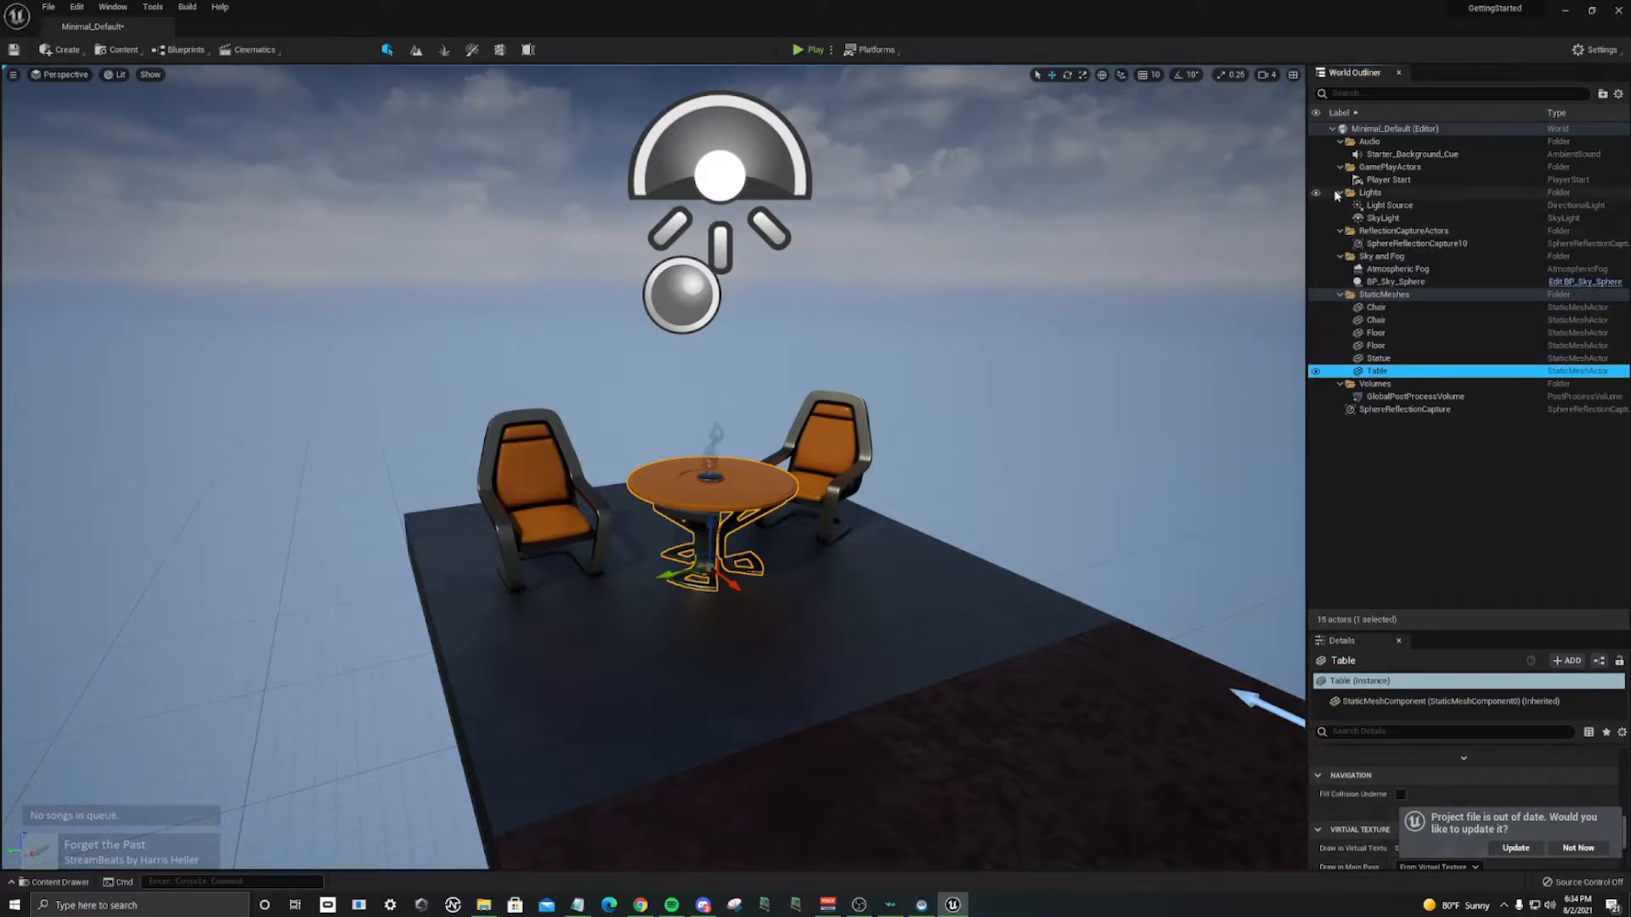
click(1341, 193)
click(1341, 193)
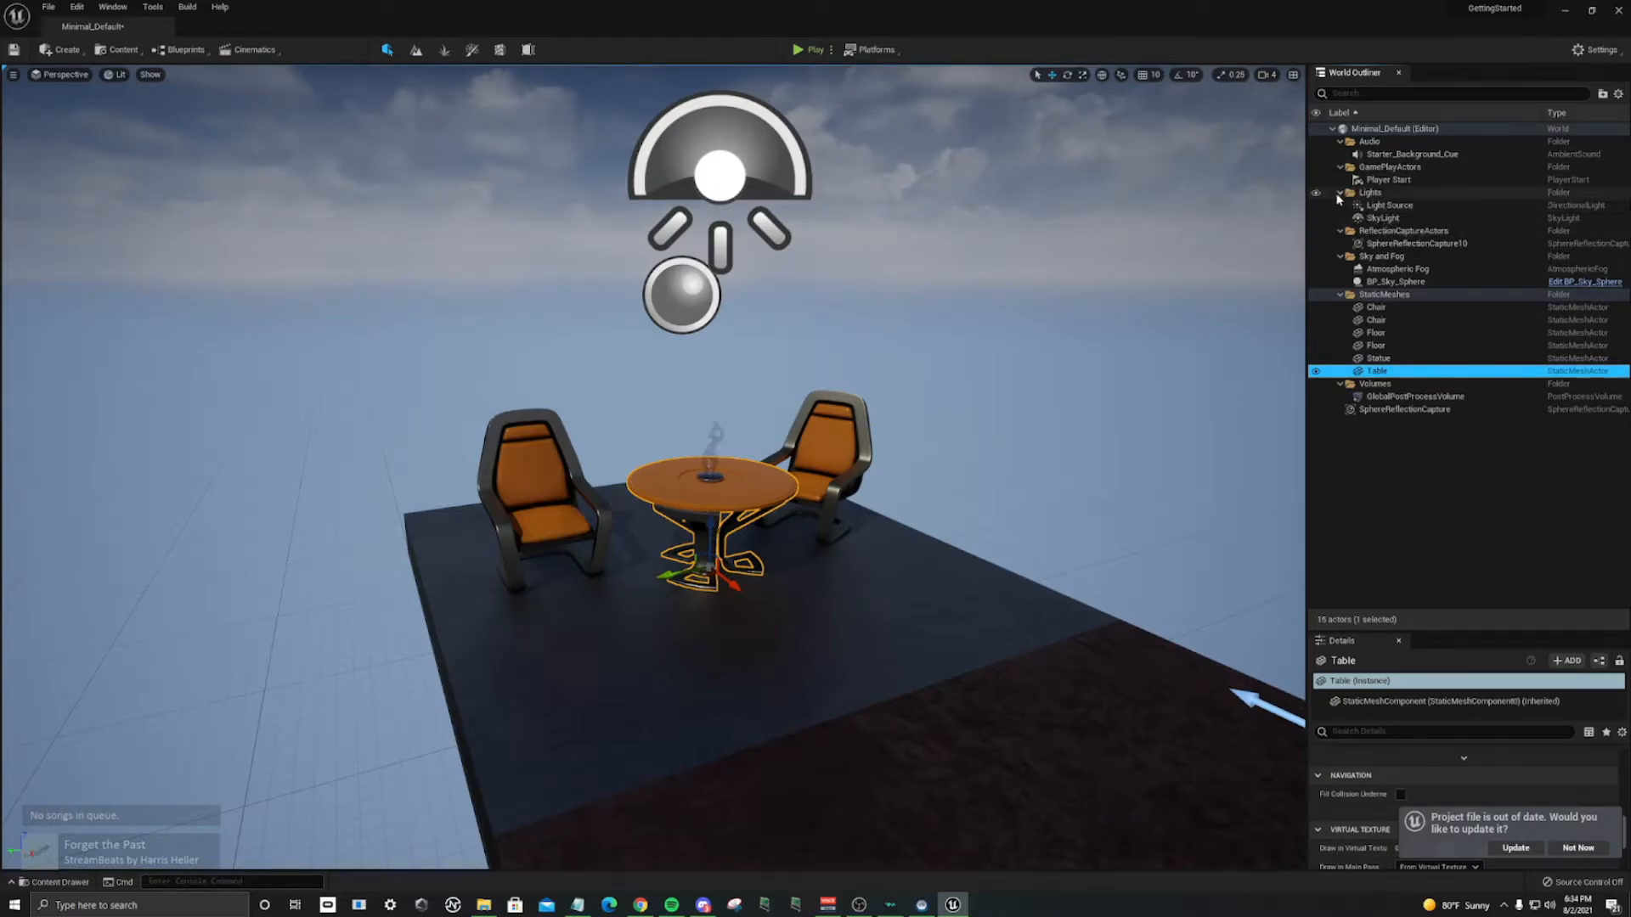
click(1340, 193)
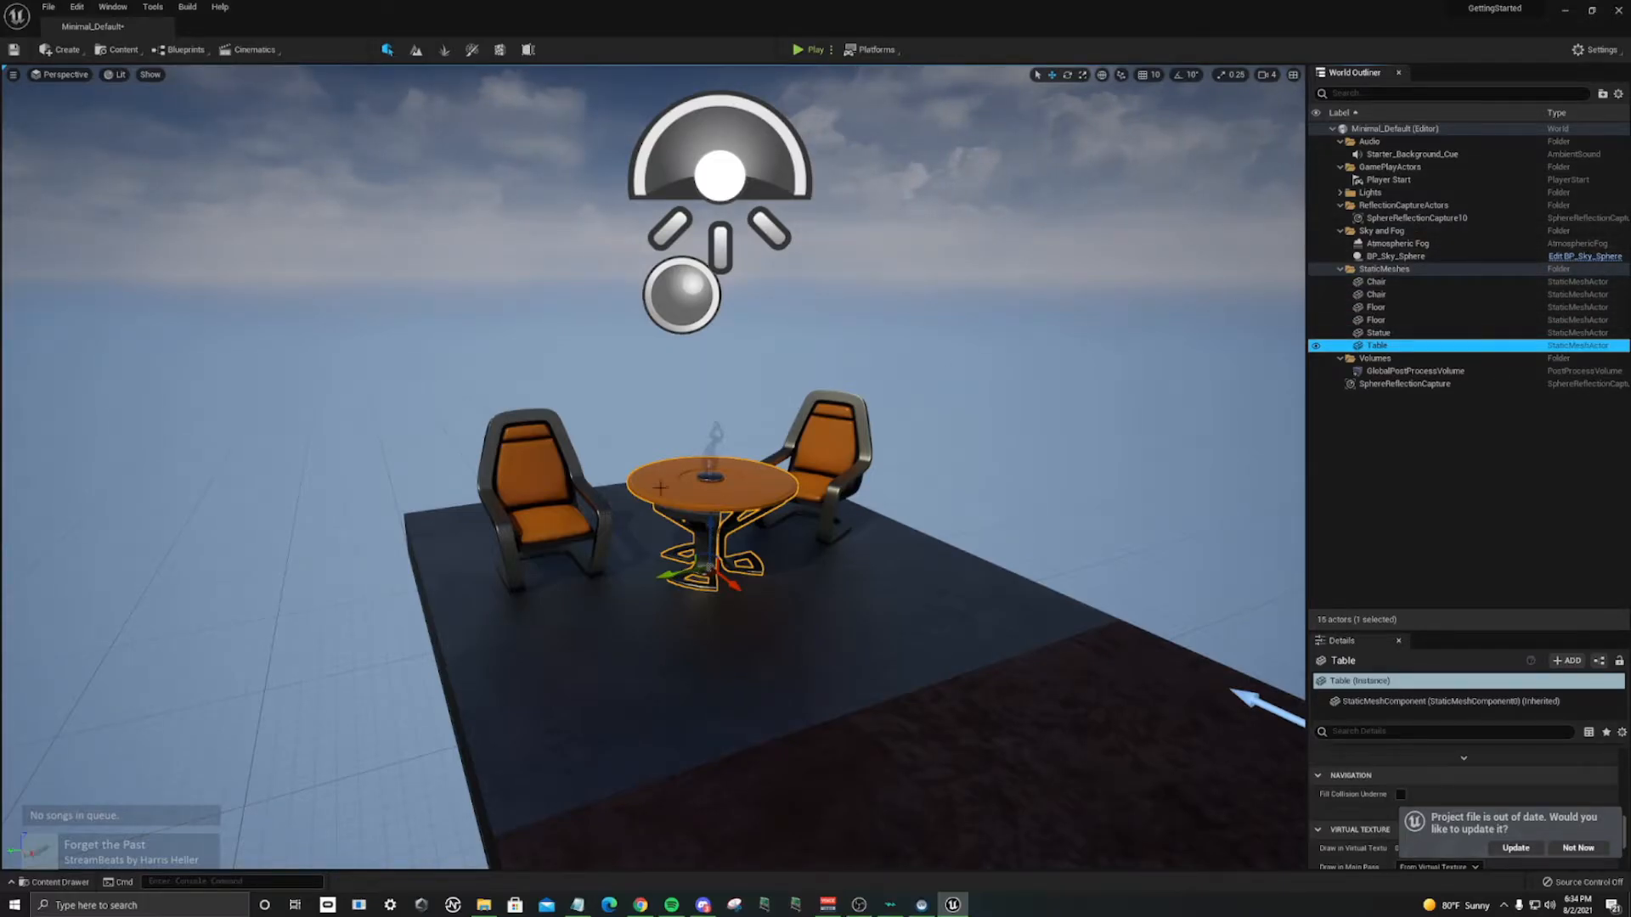
Step: Open the StarterContent folder in the Content Drawer, and repeatedly hide and show the drawer, leaving it open
click(61, 886)
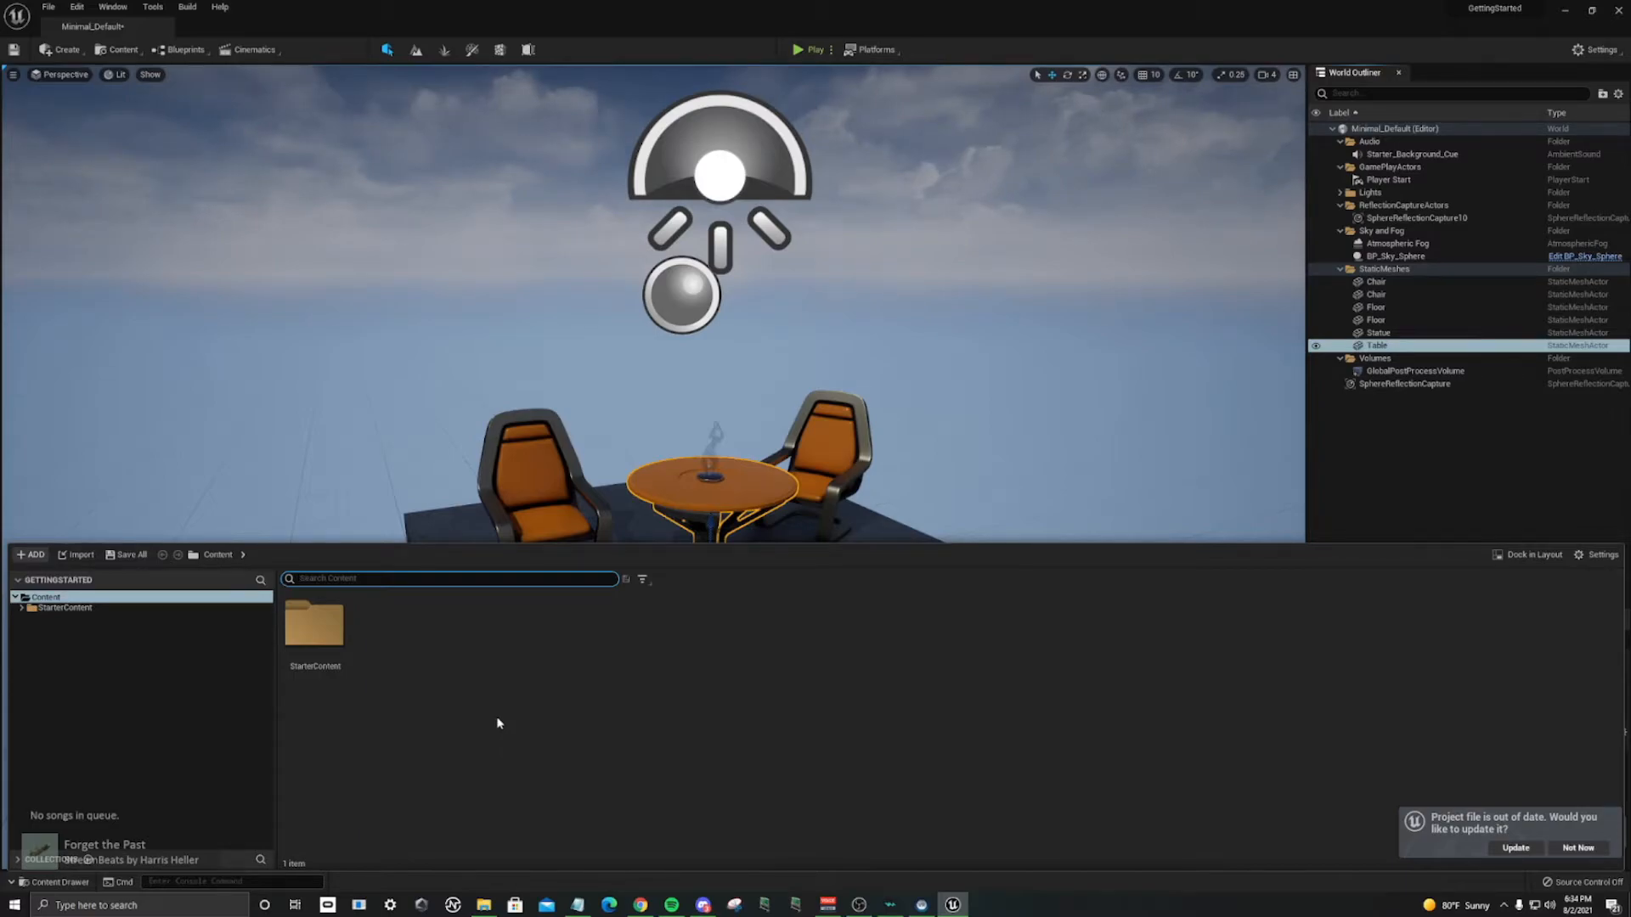
double_click(329, 631)
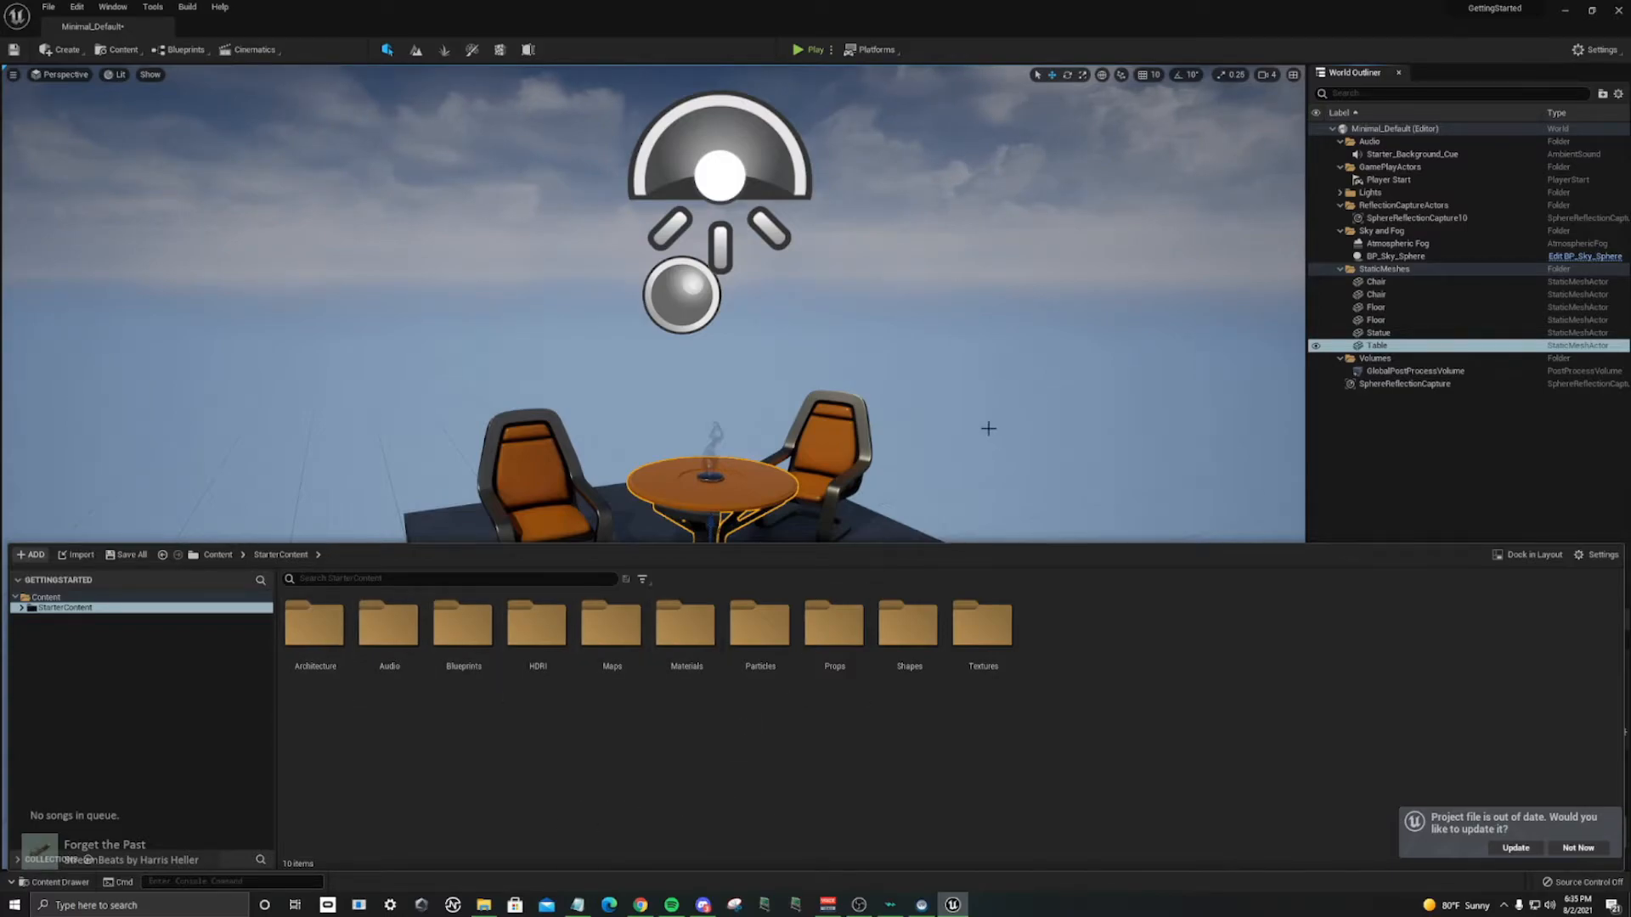
key(ctrl+space)
key(ctrl+space)
key(ctrl+space)
key(ctrl+space)
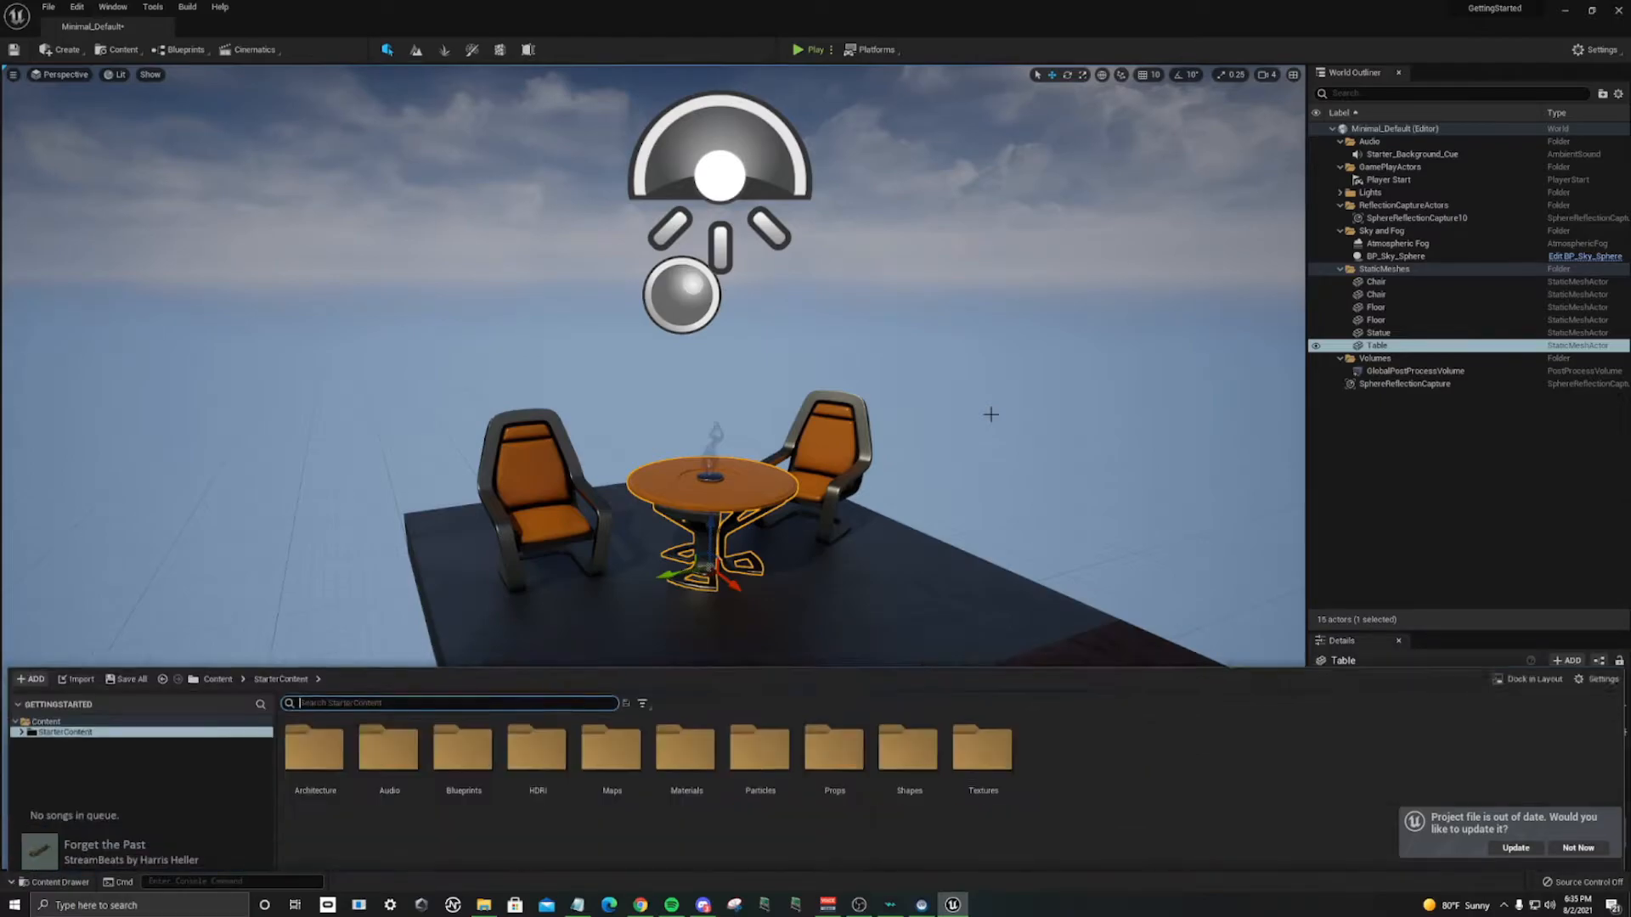
key(ctrl+space)
key(ctrl+space)
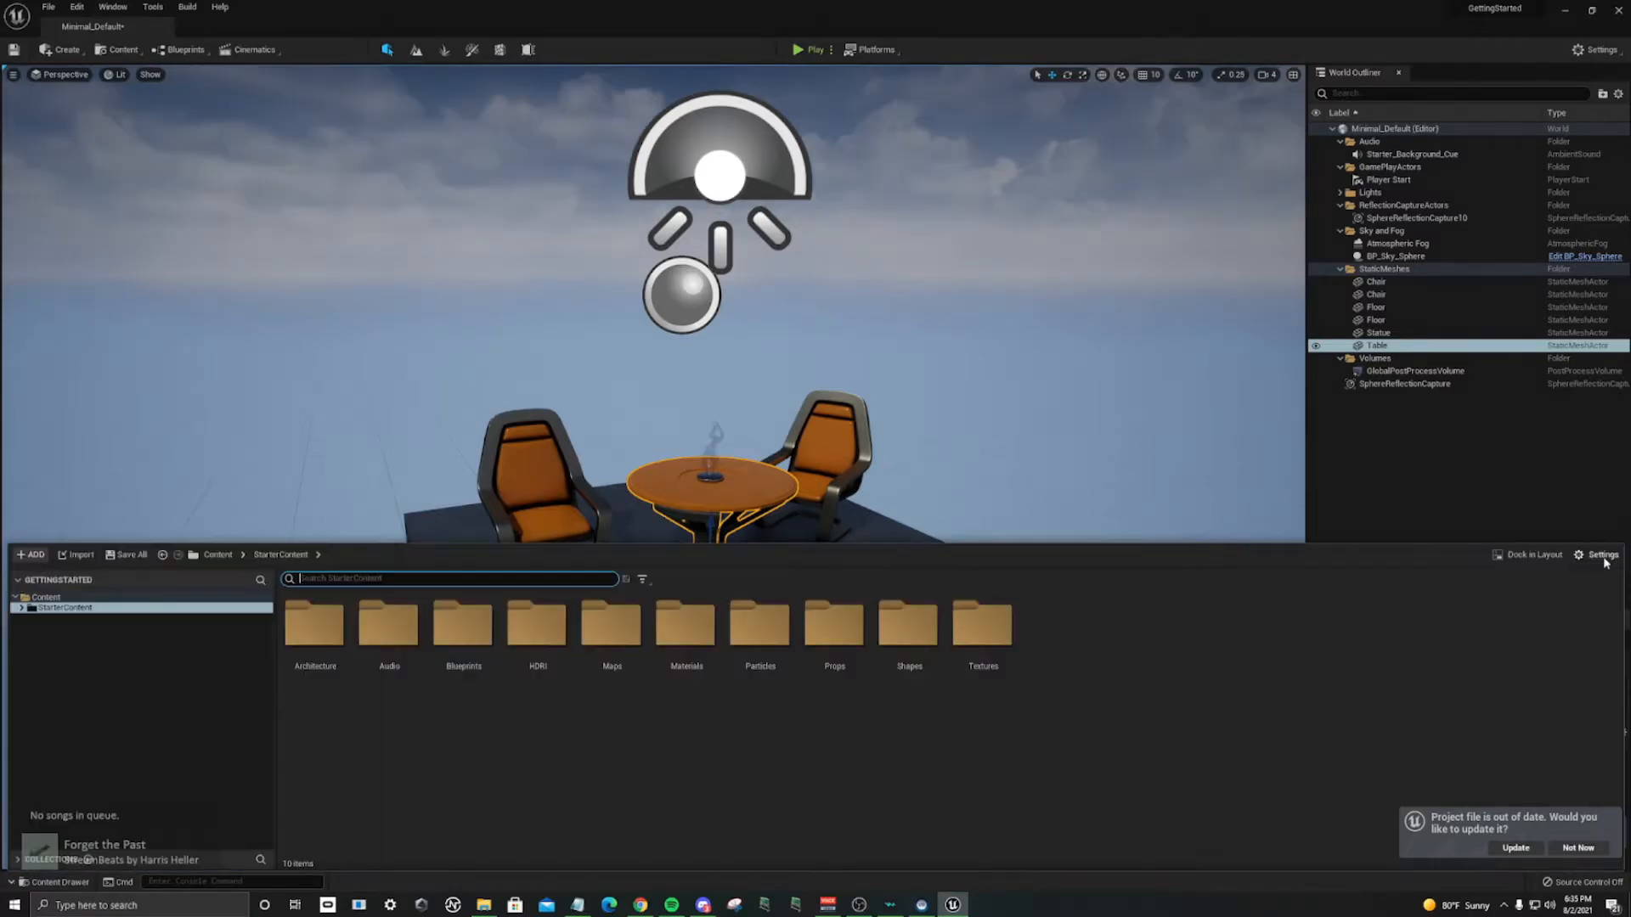
Step: Compare the Medium and Large thumbnail sizes in the Content Drawer, leave it on Large, and open the root Content folder
click(1602, 556)
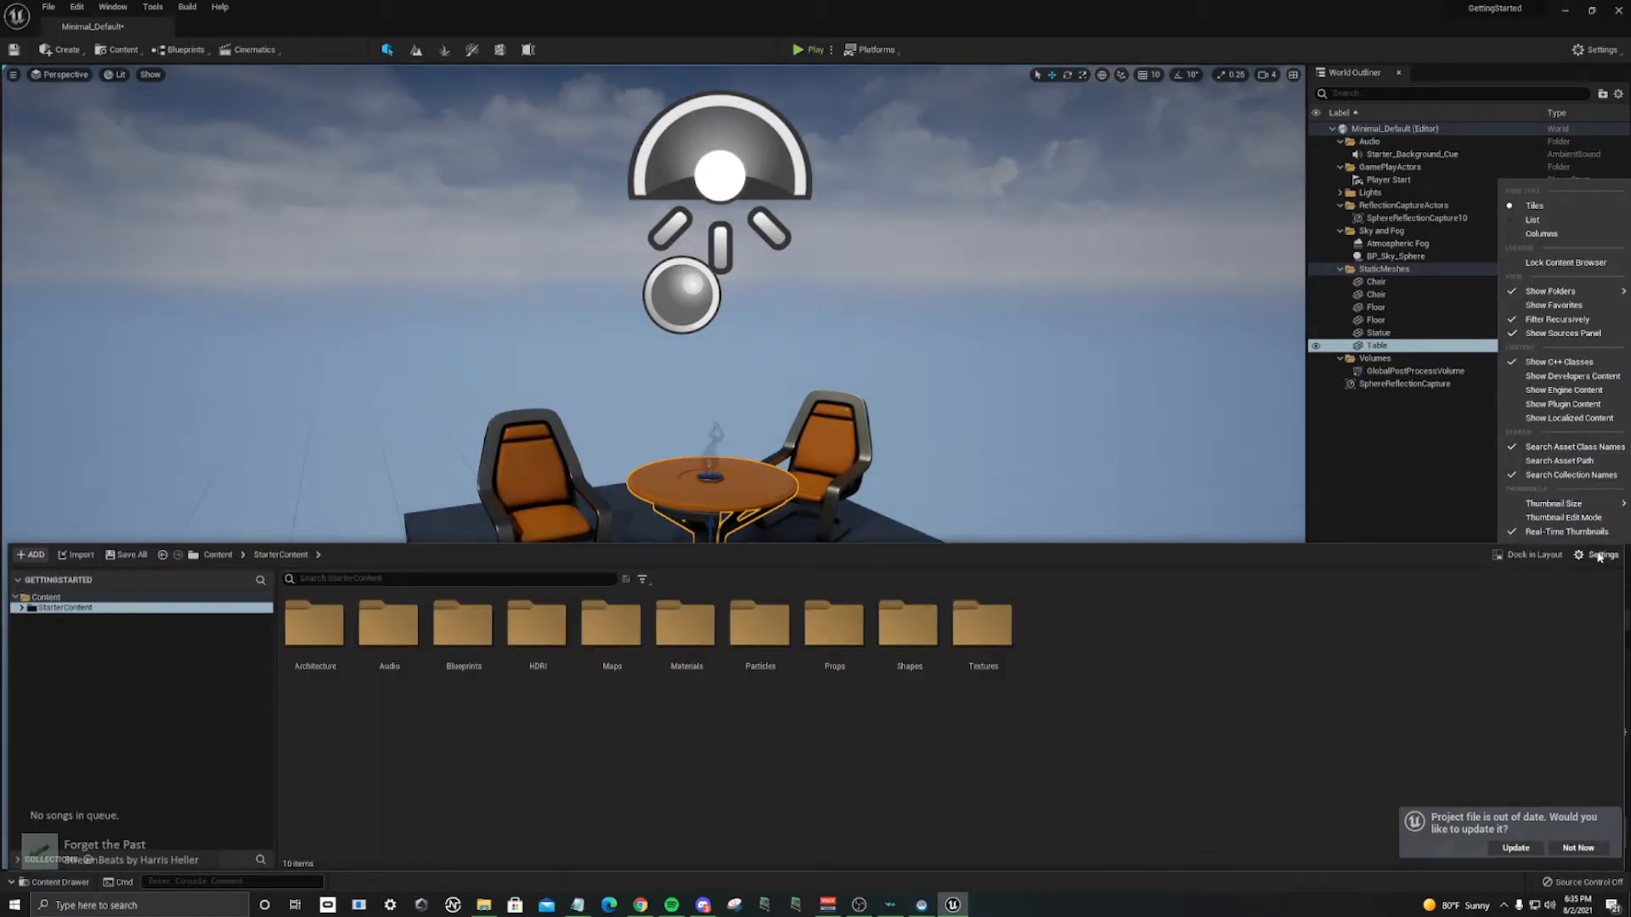
mouse_move(1558, 504)
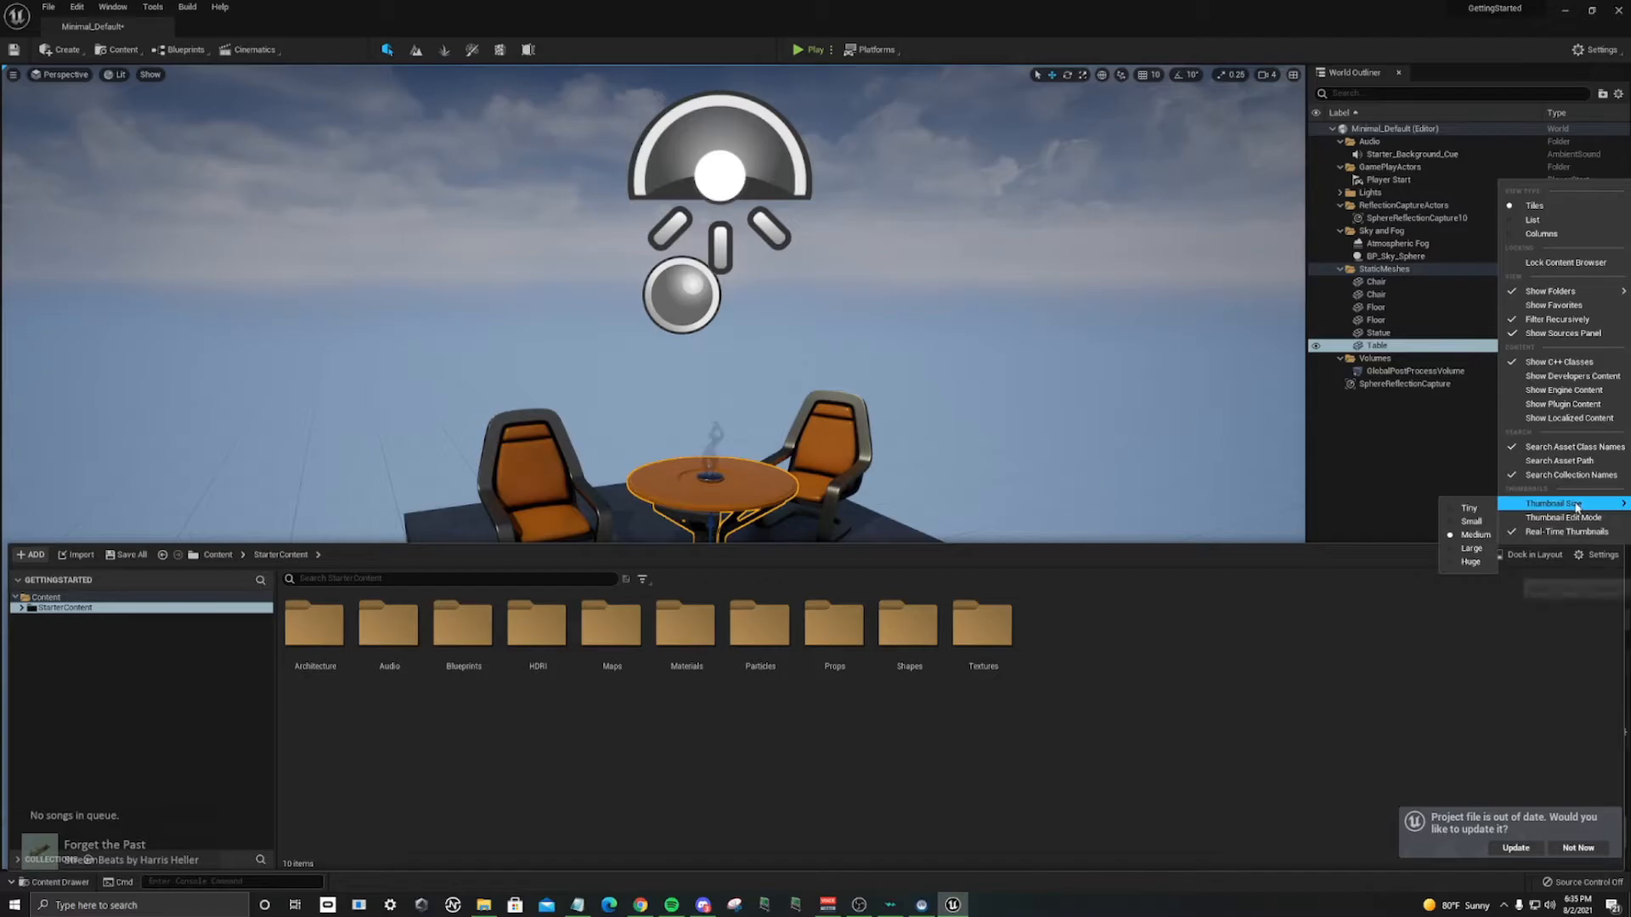
click(1466, 550)
click(1602, 555)
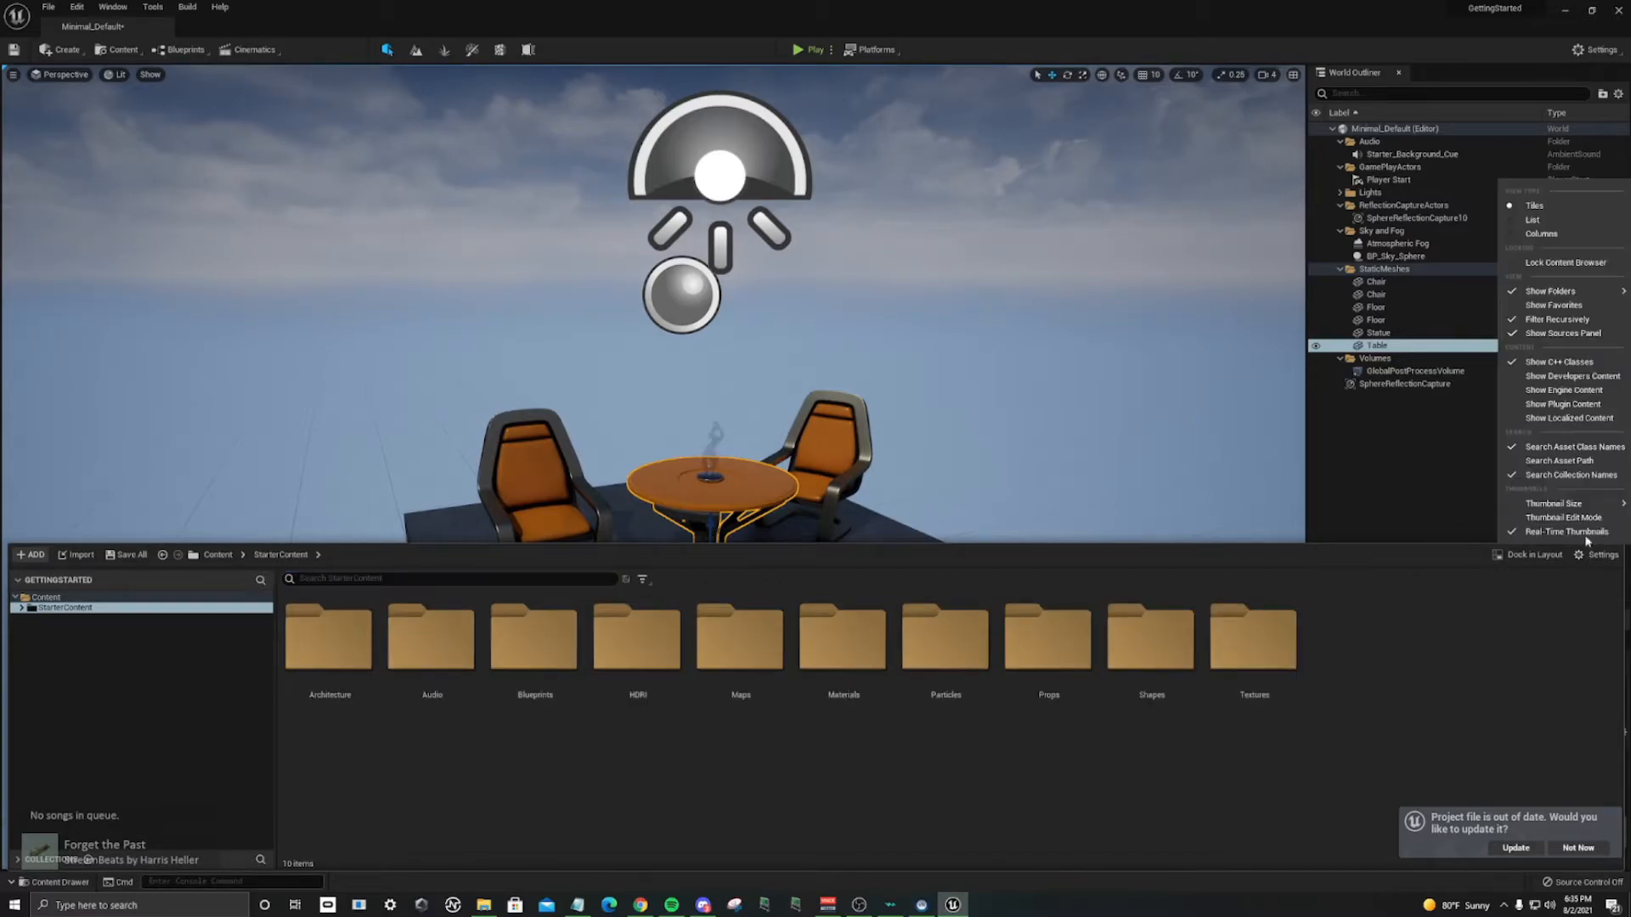
mouse_move(1572, 505)
click(1483, 538)
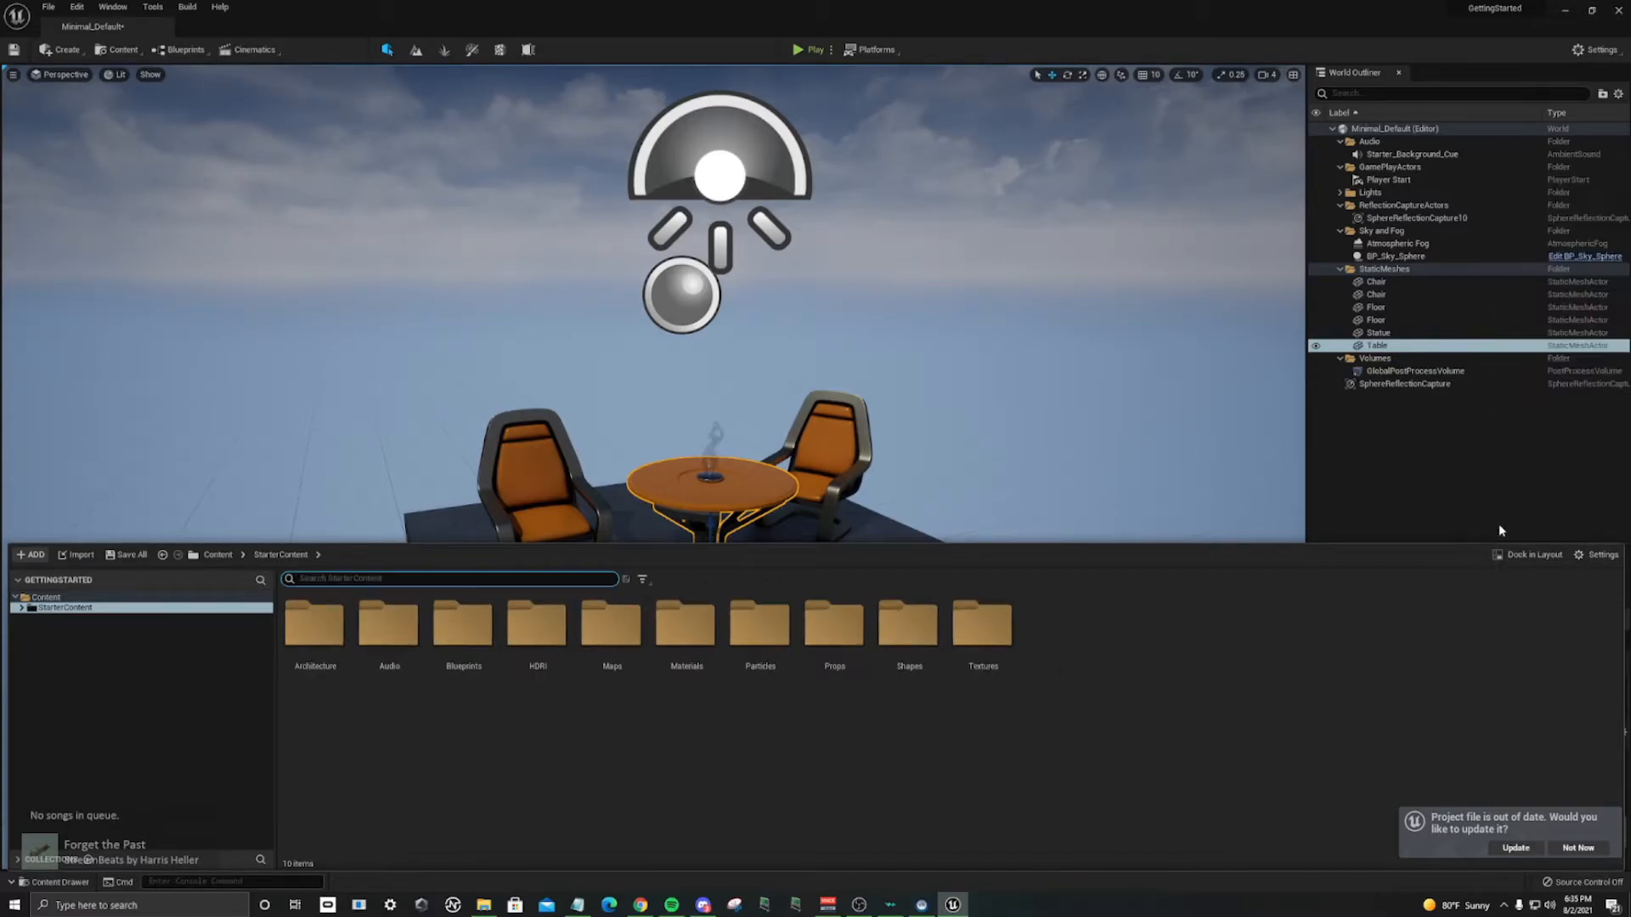
click(1602, 556)
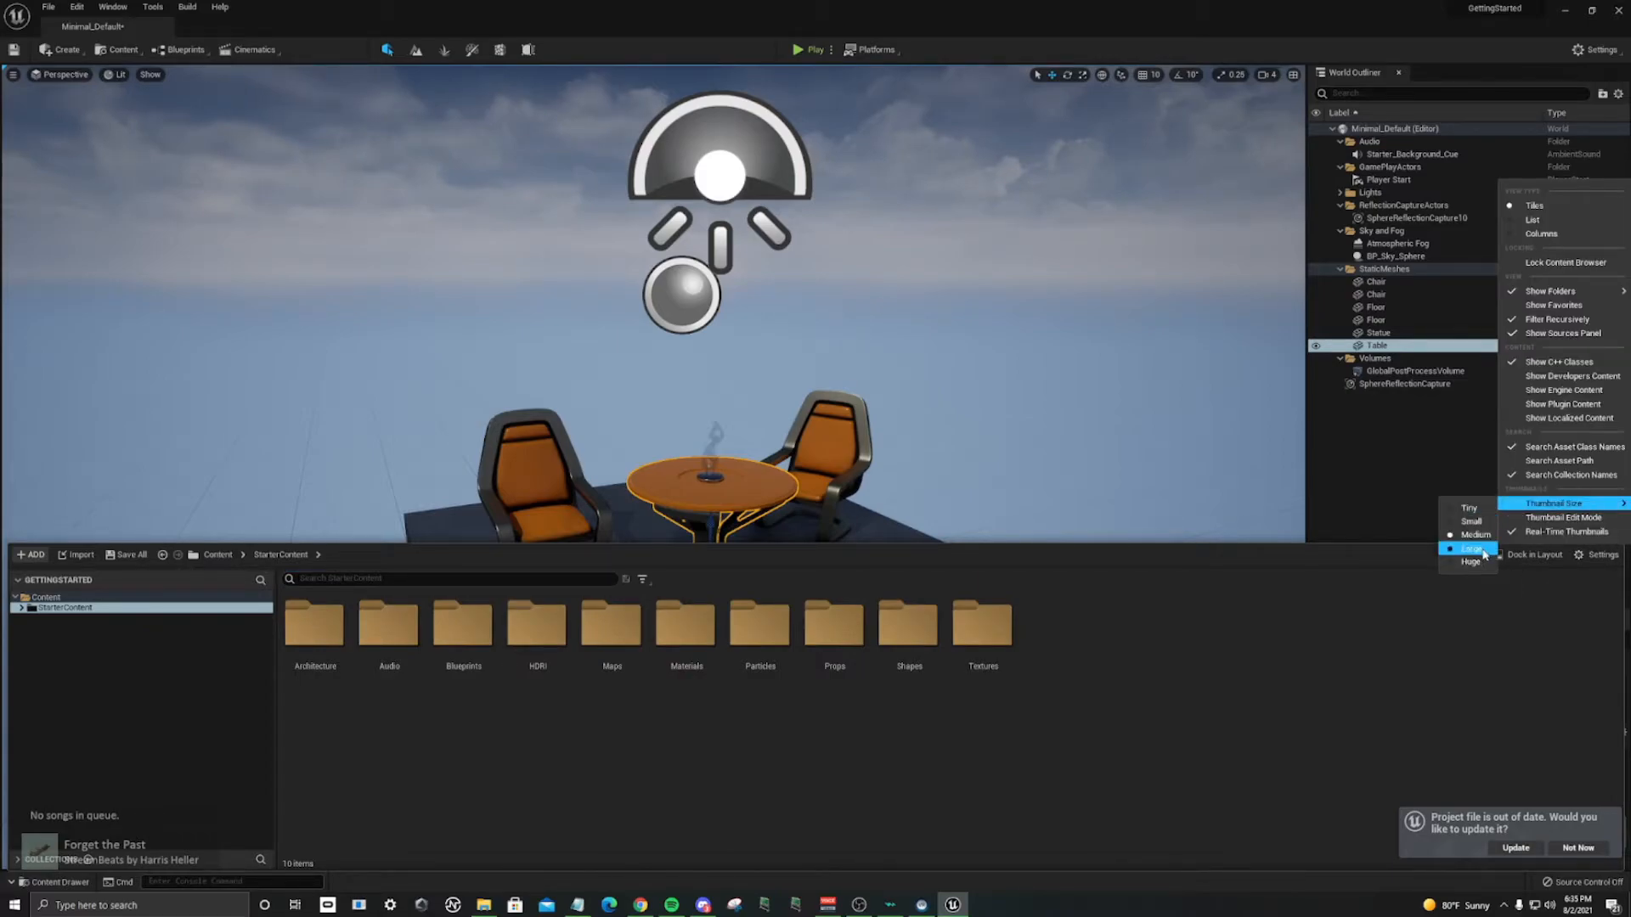
click(1474, 550)
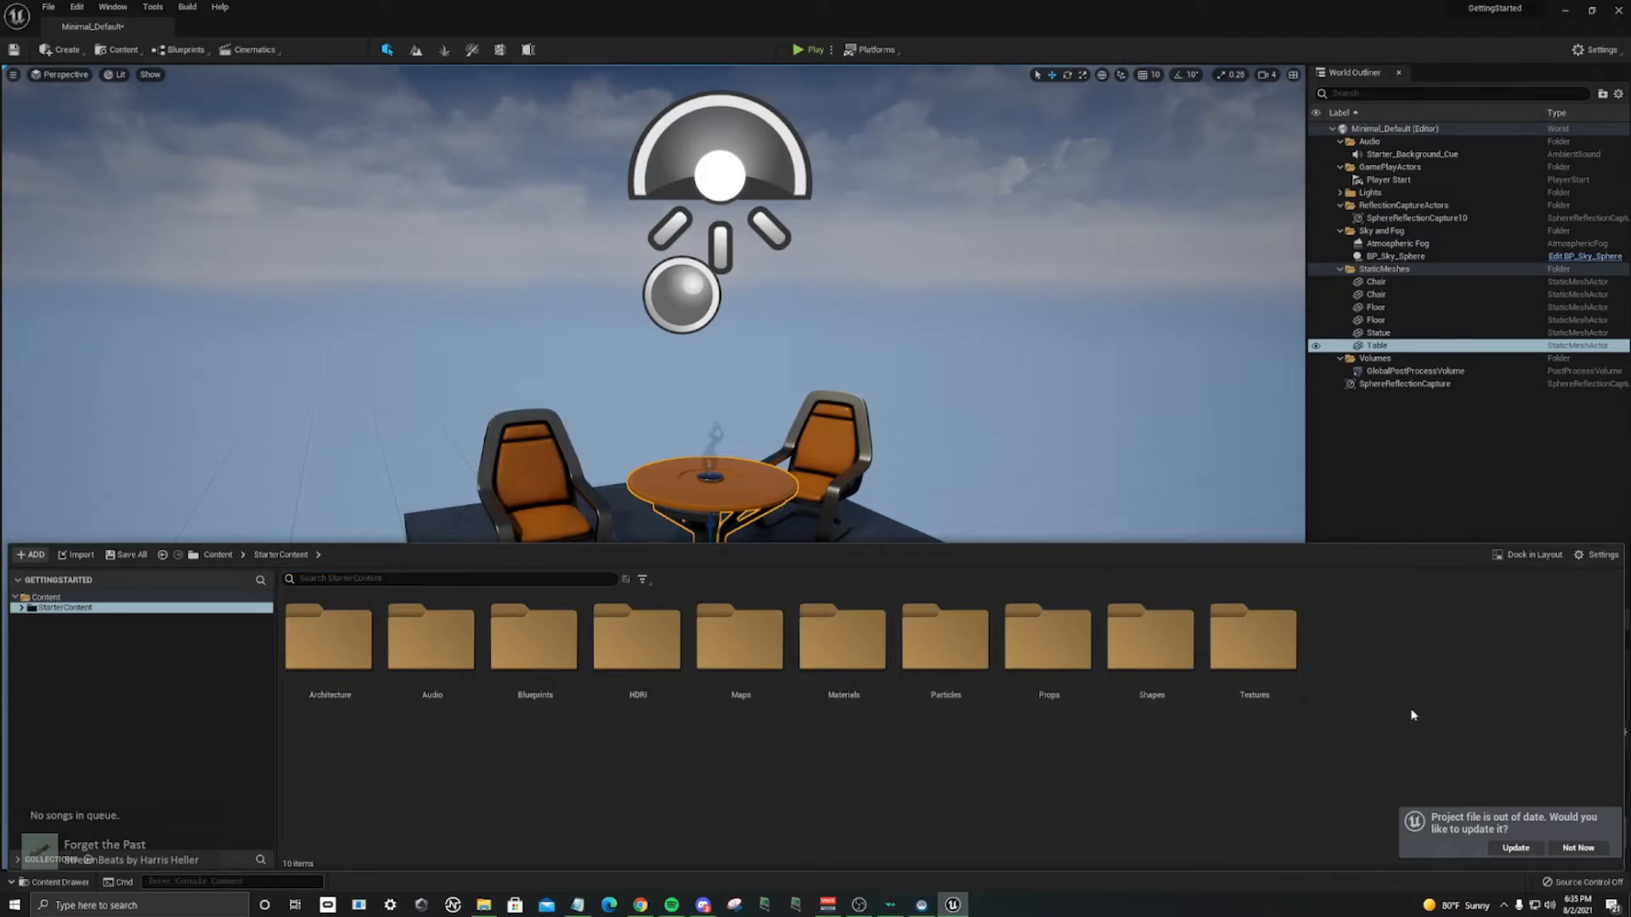
click(184, 598)
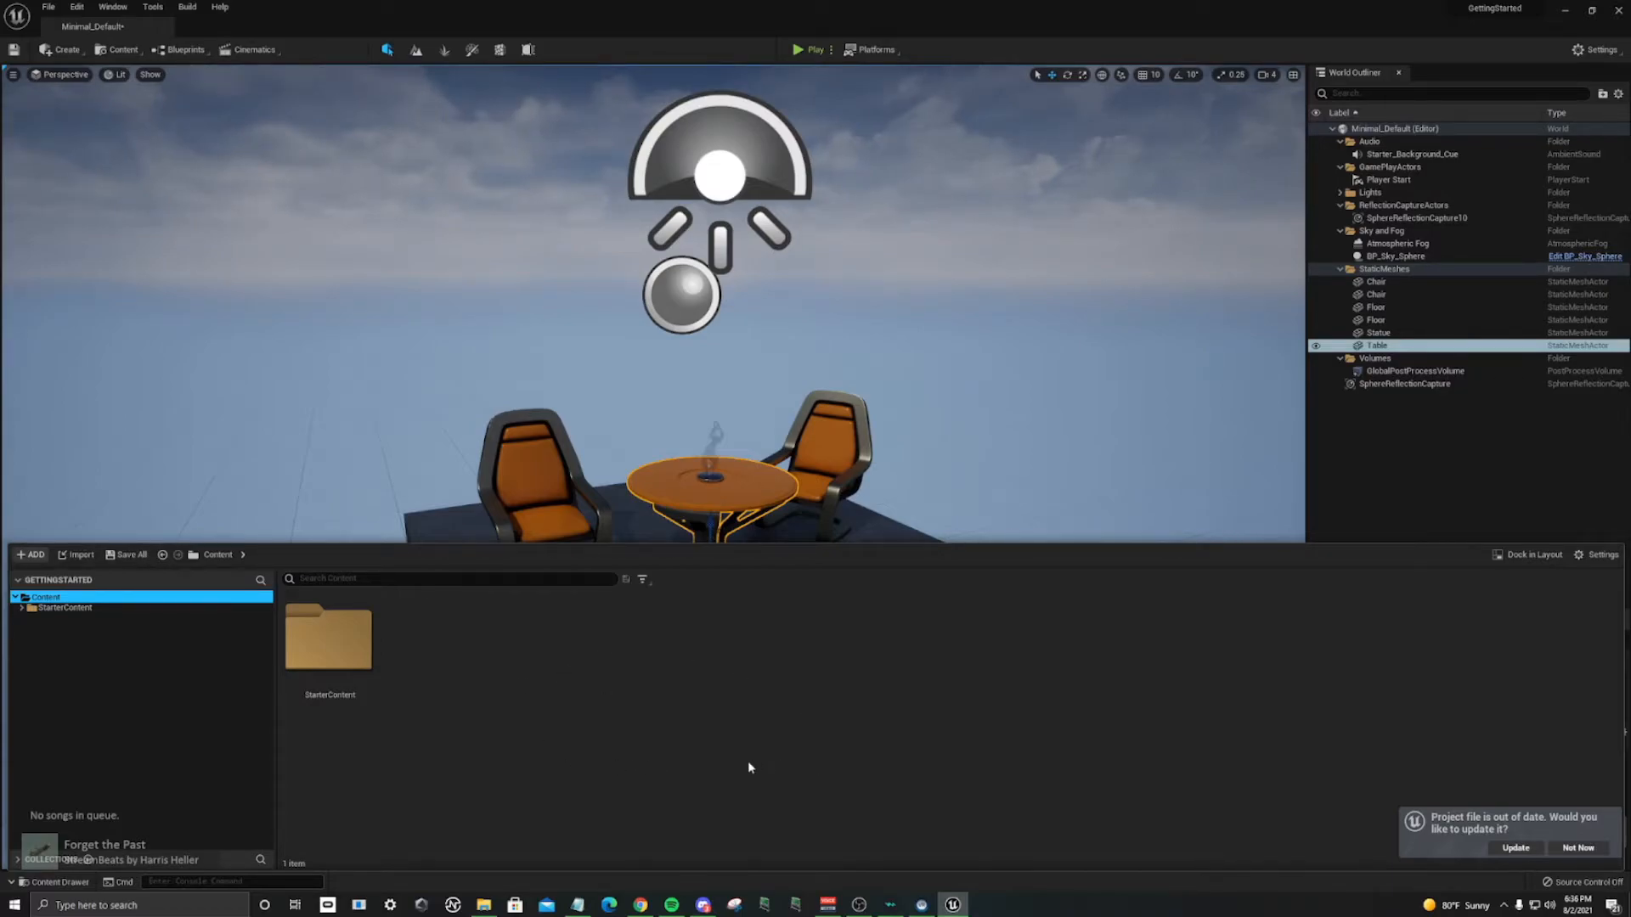
Step: Switch to Paint 3D and create a new drawing with a transparent canvas
click(136, 904)
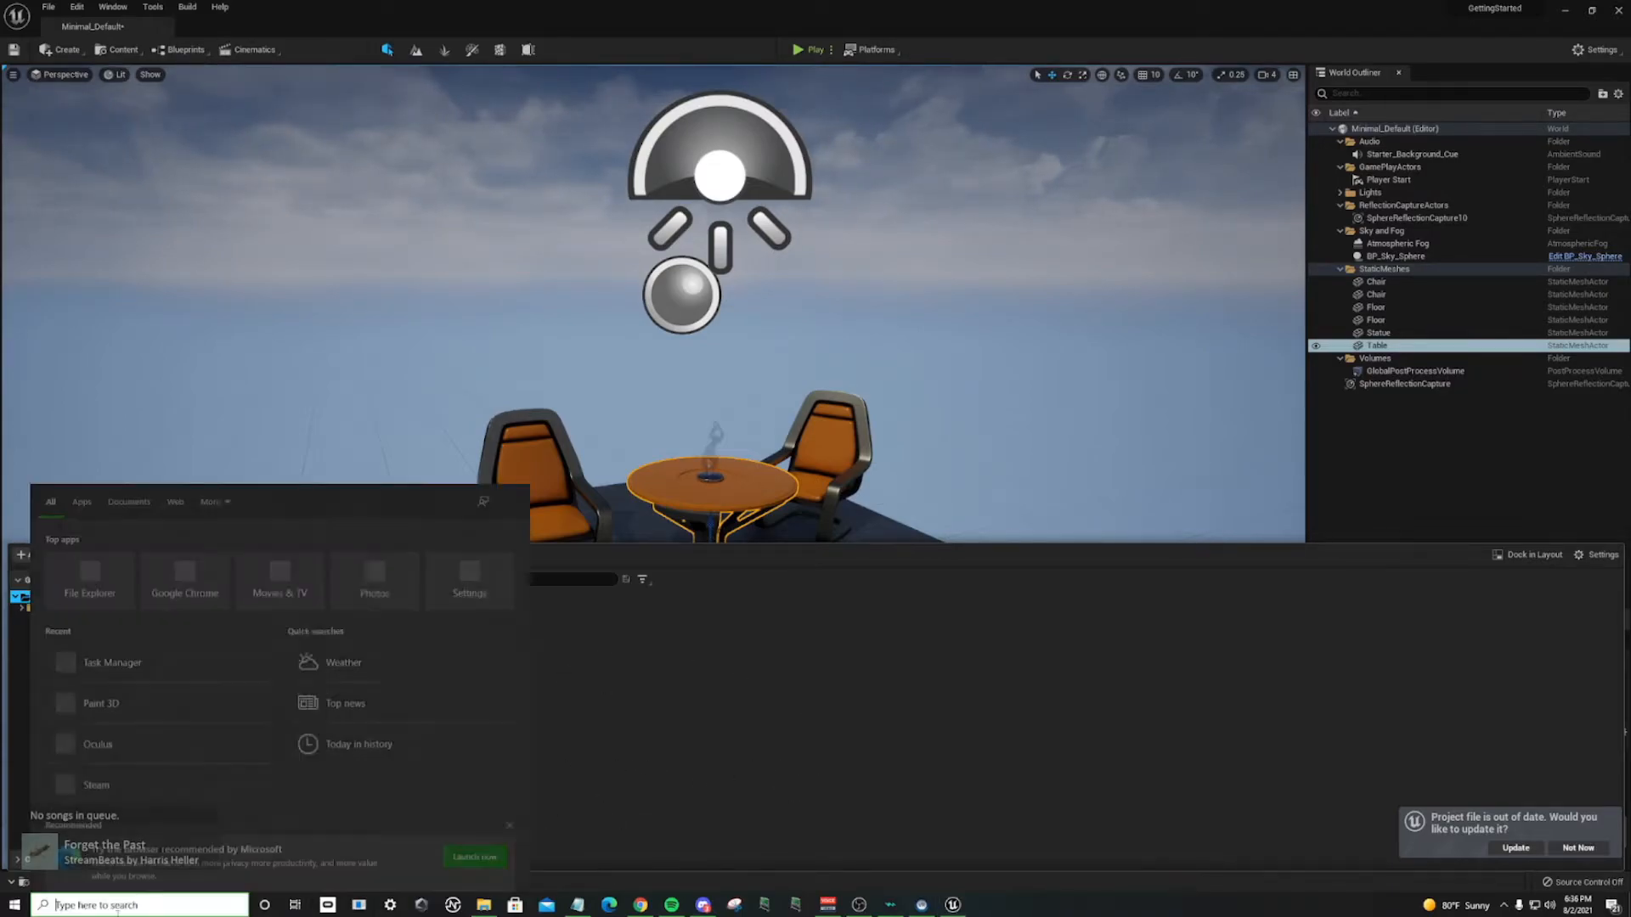
click(100, 702)
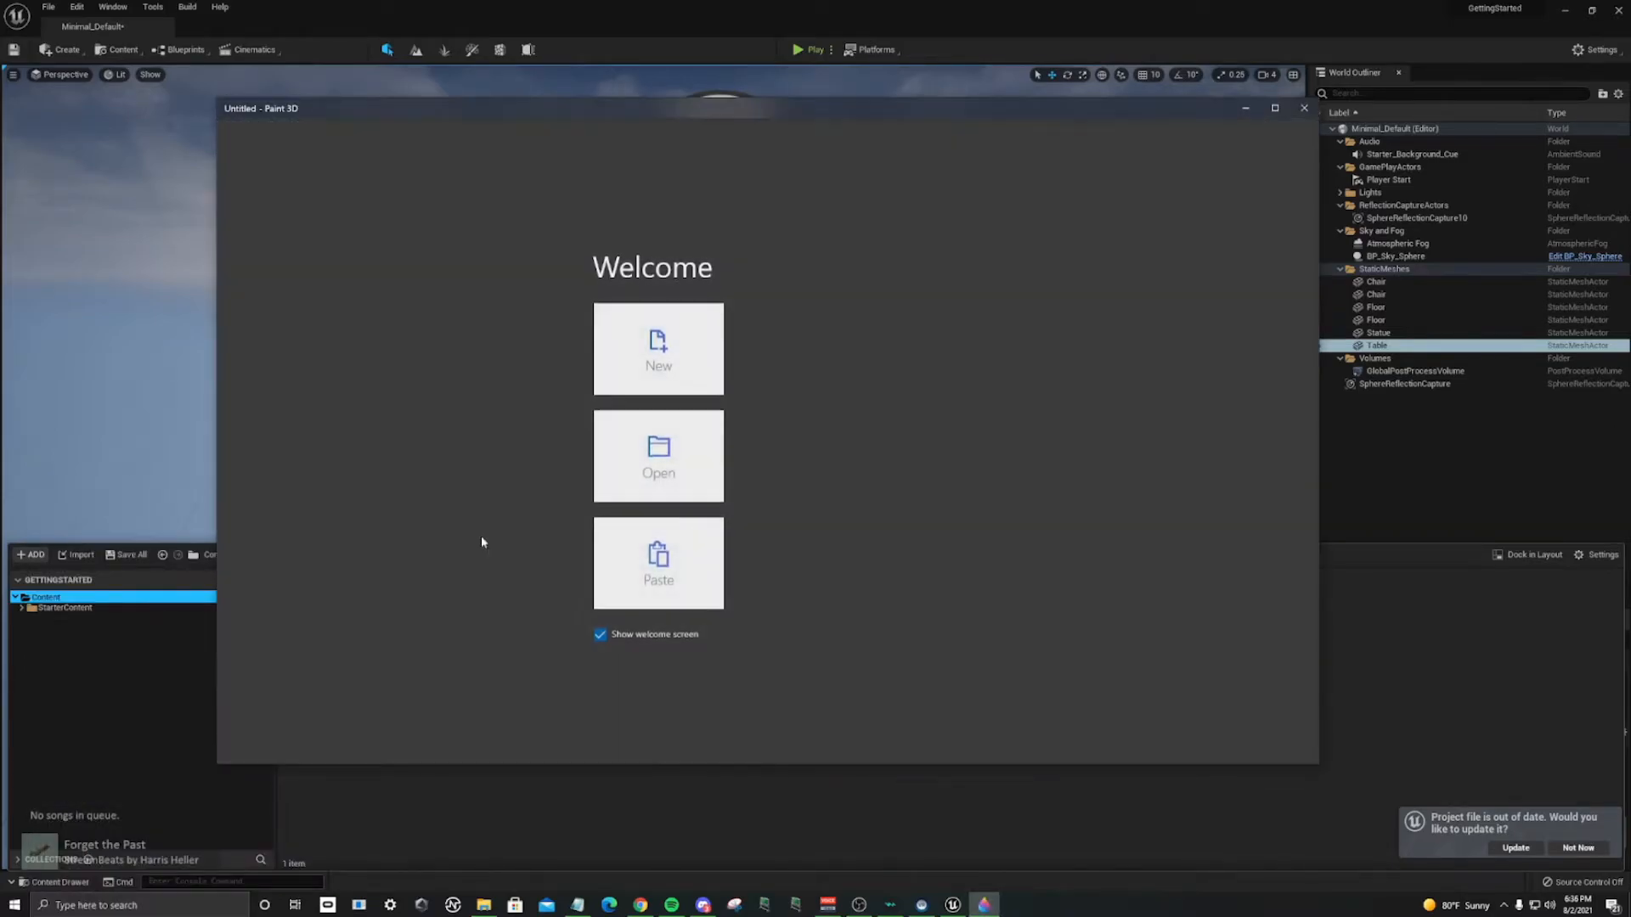
click(639, 348)
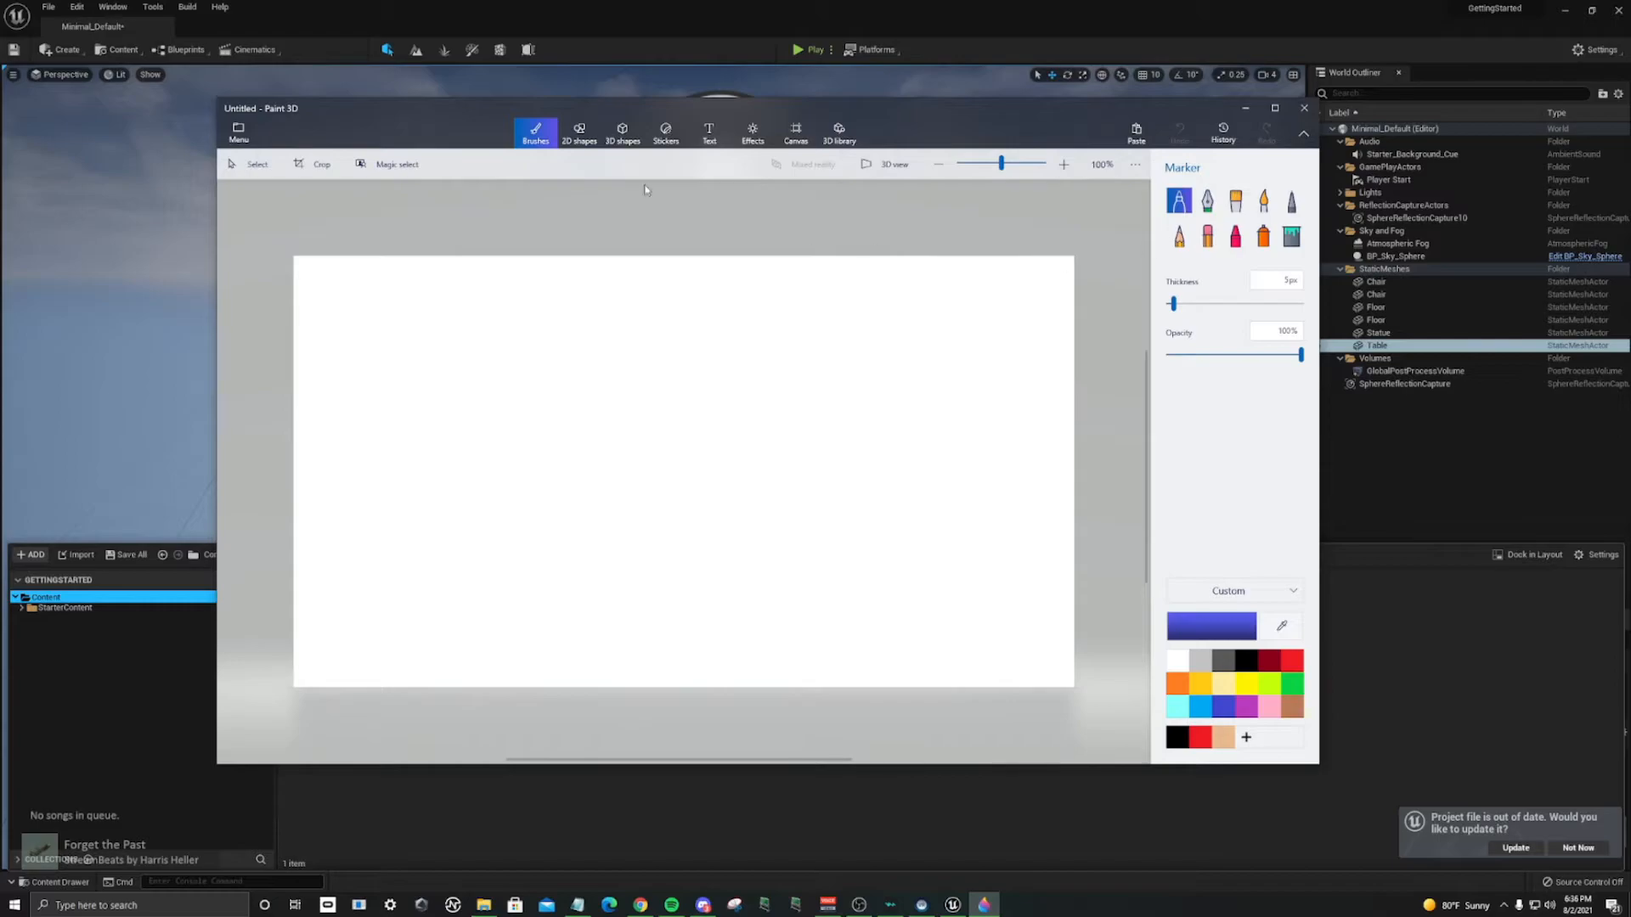
click(796, 133)
click(1183, 253)
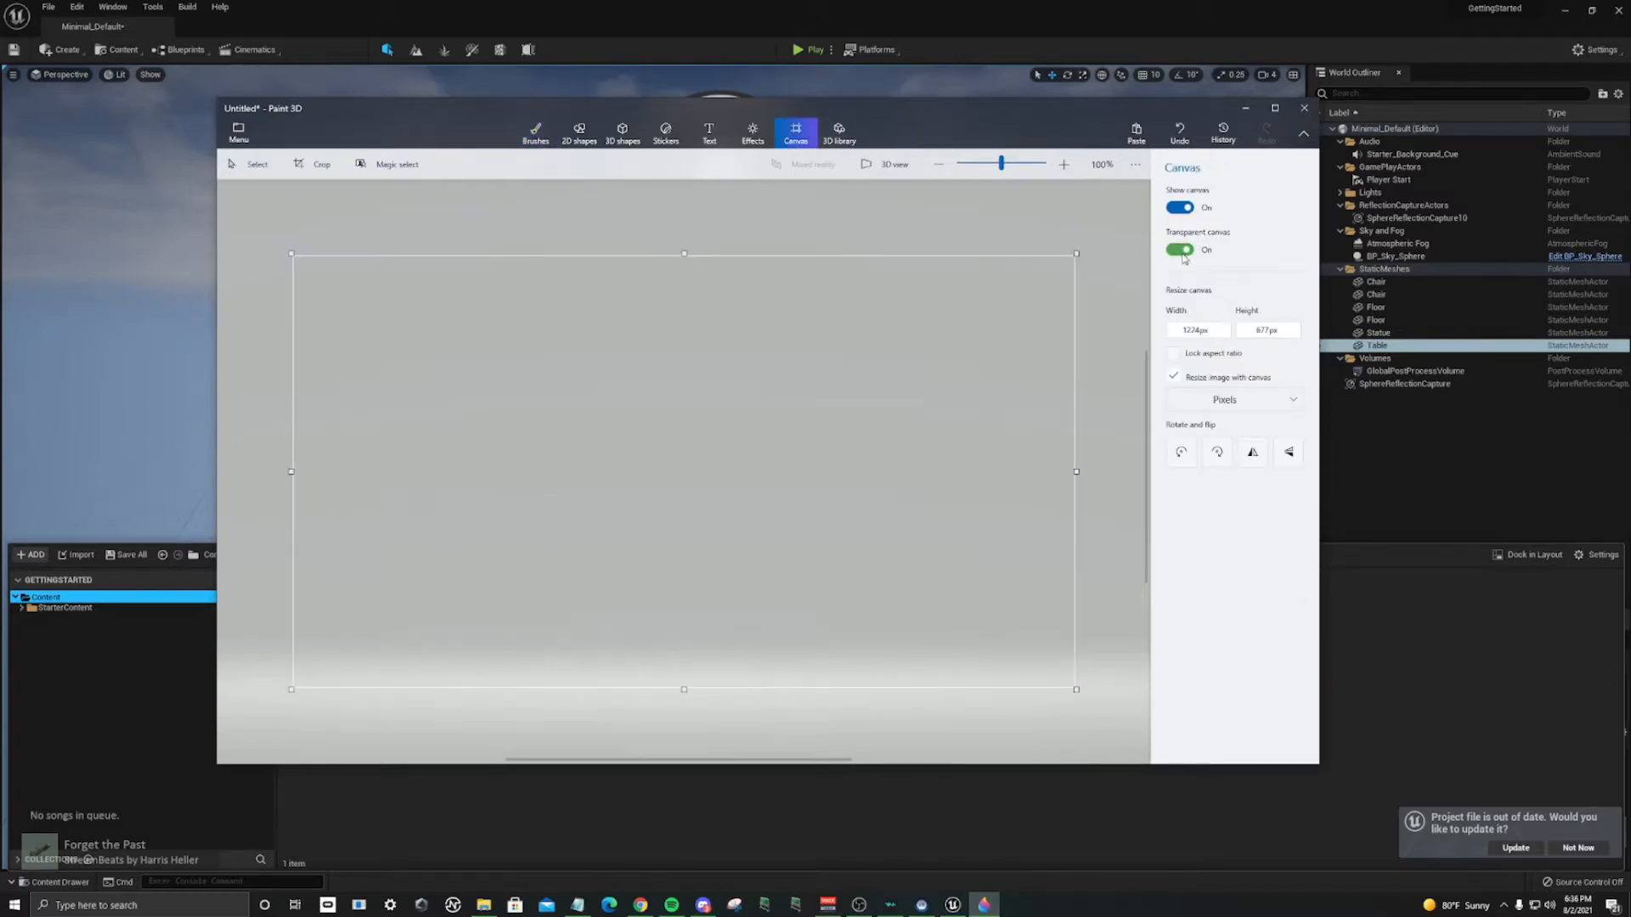
Step: Handwrite "Well done" across the canvas on two lines with the blue Marker at 43 px thickness
click(537, 132)
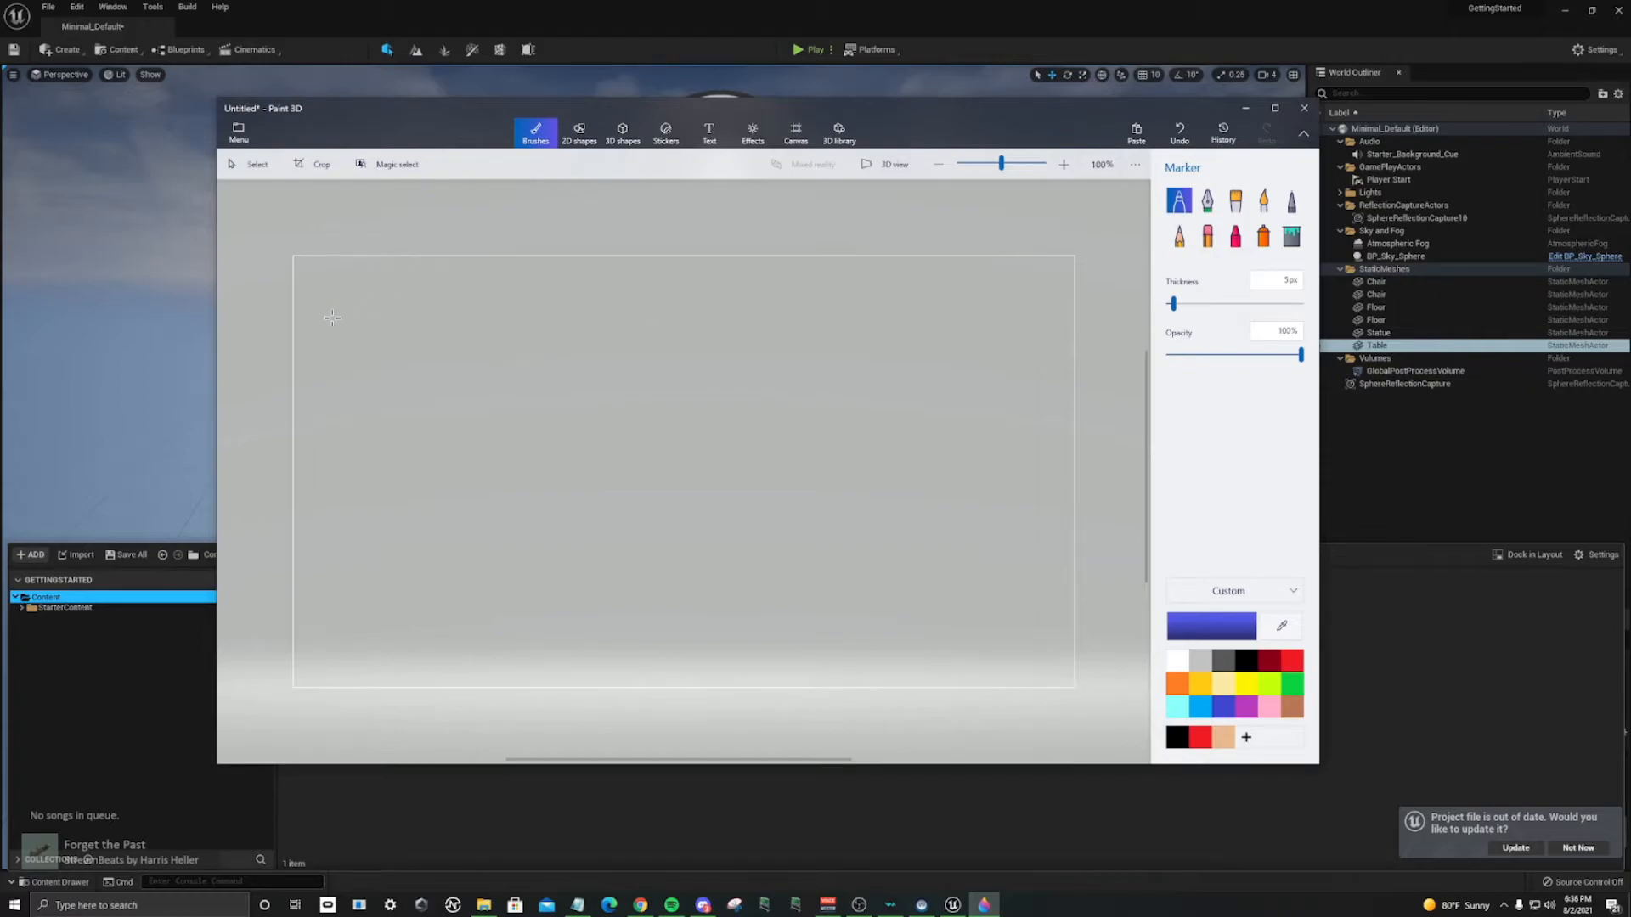
mouse_move(340, 308)
mouse_down()
mouse_move(383, 440)
mouse_move(420, 398)
mouse_move(422, 364)
mouse_move(446, 463)
mouse_move(500, 337)
mouse_up()
mouse_move(518, 423)
mouse_down()
mouse_move(571, 420)
mouse_move(548, 468)
mouse_move(586, 463)
mouse_up()
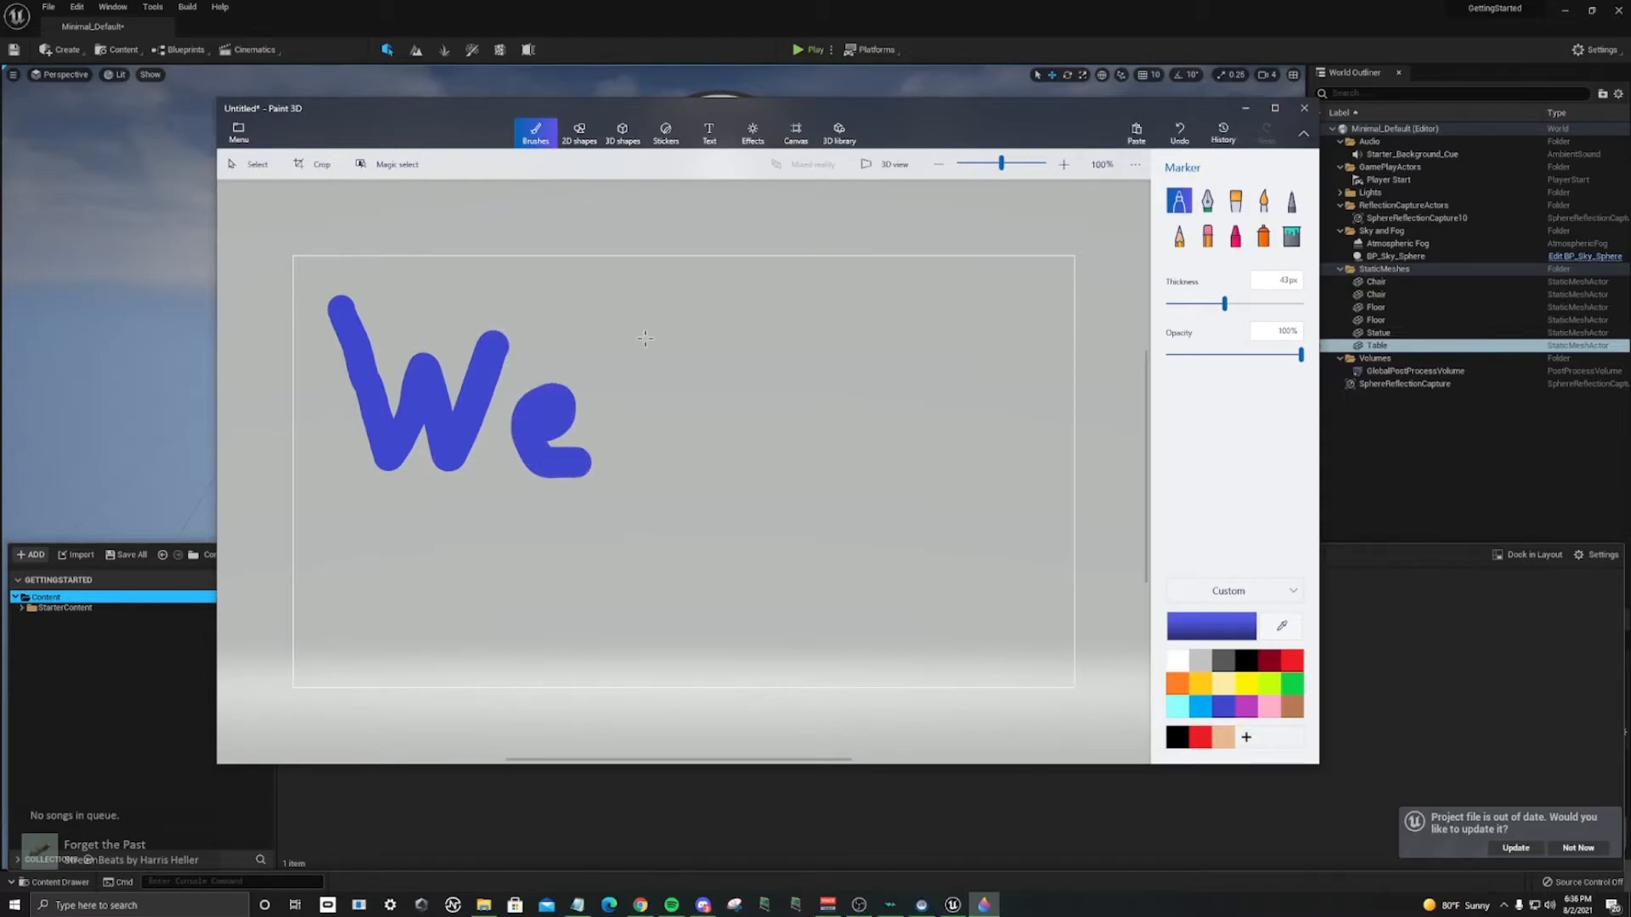
drag(645, 338, 638, 466)
drag(703, 327, 723, 465)
mouse_move(605, 550)
mouse_down()
mouse_move(529, 633)
mouse_move(623, 505)
mouse_move(616, 489)
mouse_up()
mouse_move(705, 552)
mouse_down()
mouse_move(733, 616)
mouse_move(712, 556)
mouse_up()
mouse_move(764, 548)
mouse_down()
mouse_move(840, 544)
mouse_move(867, 610)
mouse_move(902, 595)
mouse_move(985, 617)
mouse_up()
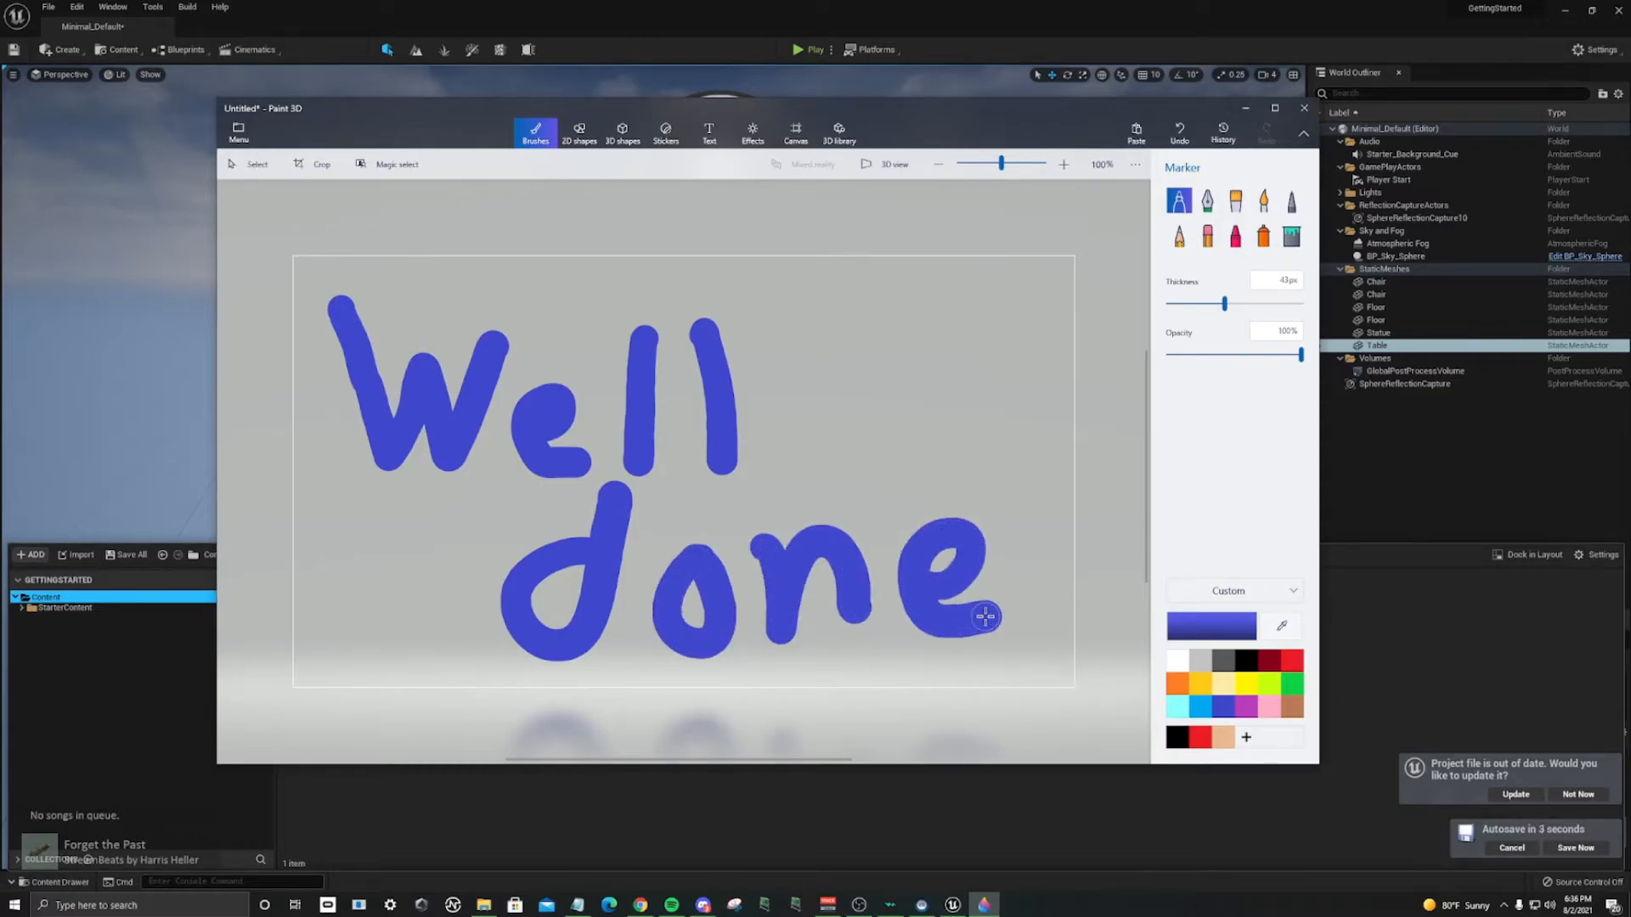
Step: Save the drawing as a PNG image named welldone.png on the Desktop
click(239, 134)
click(279, 292)
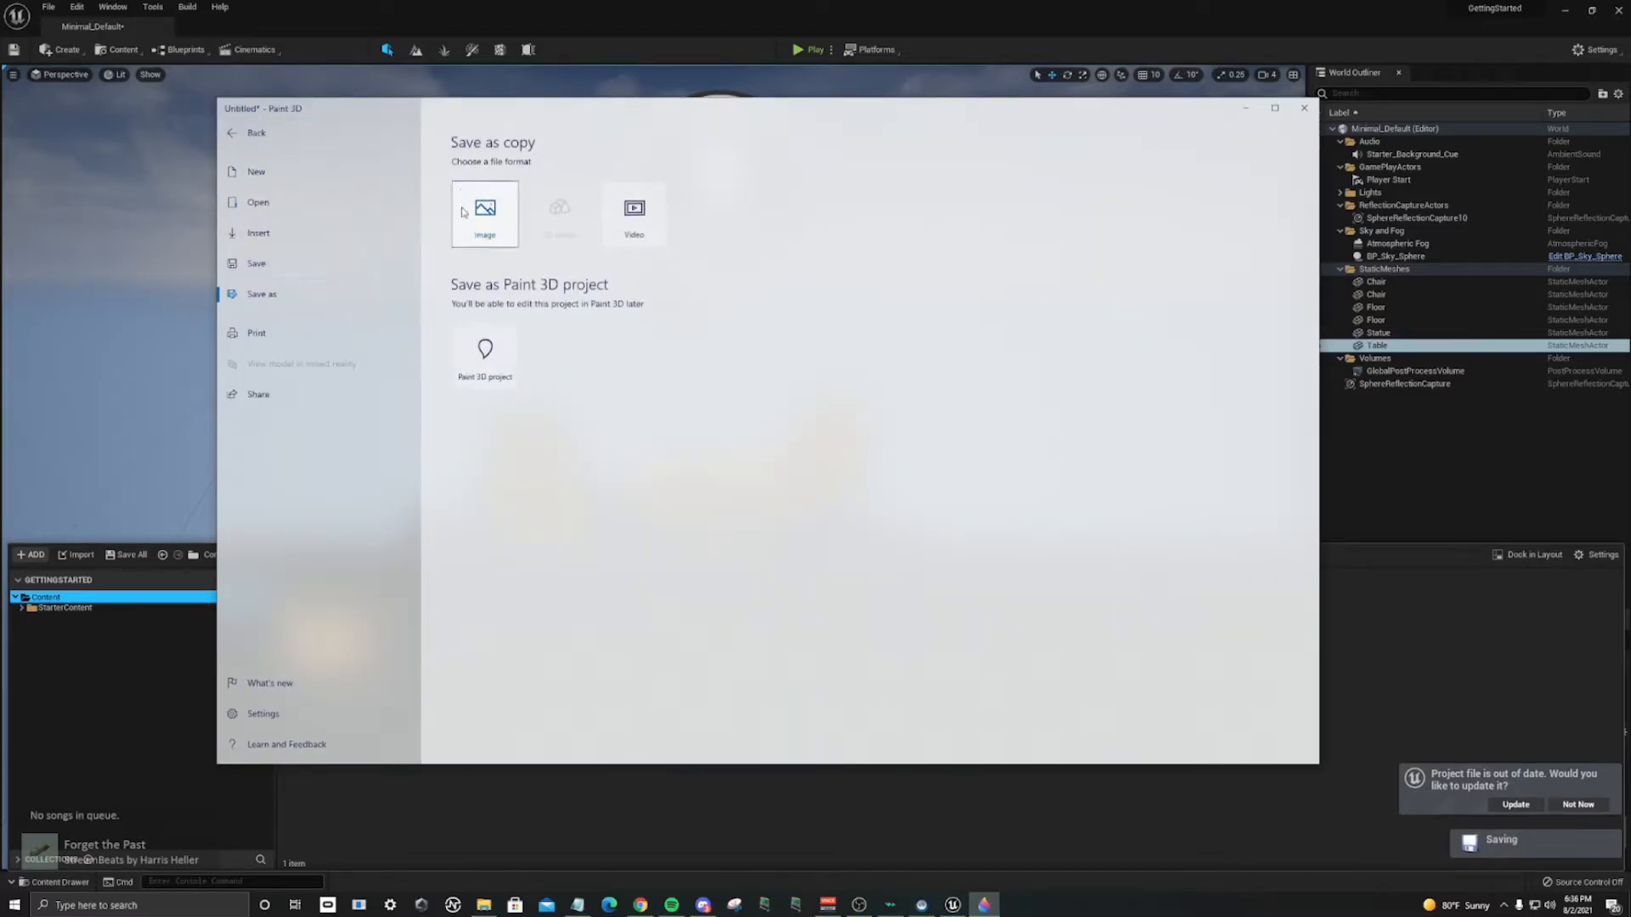
click(485, 223)
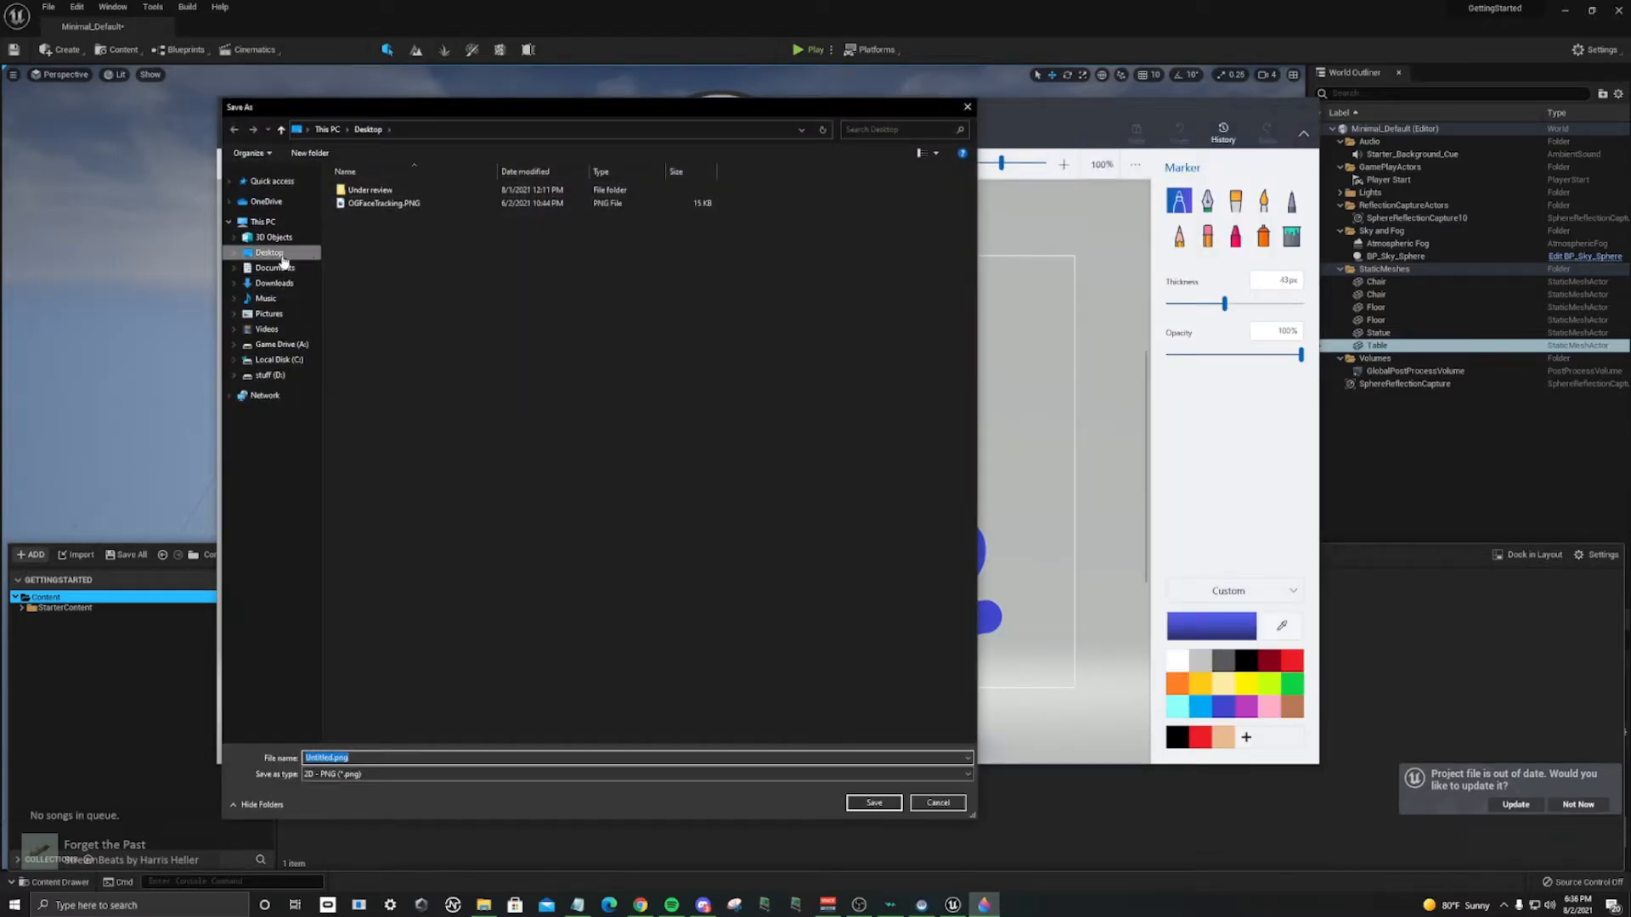
click(330, 758)
text(welldo)
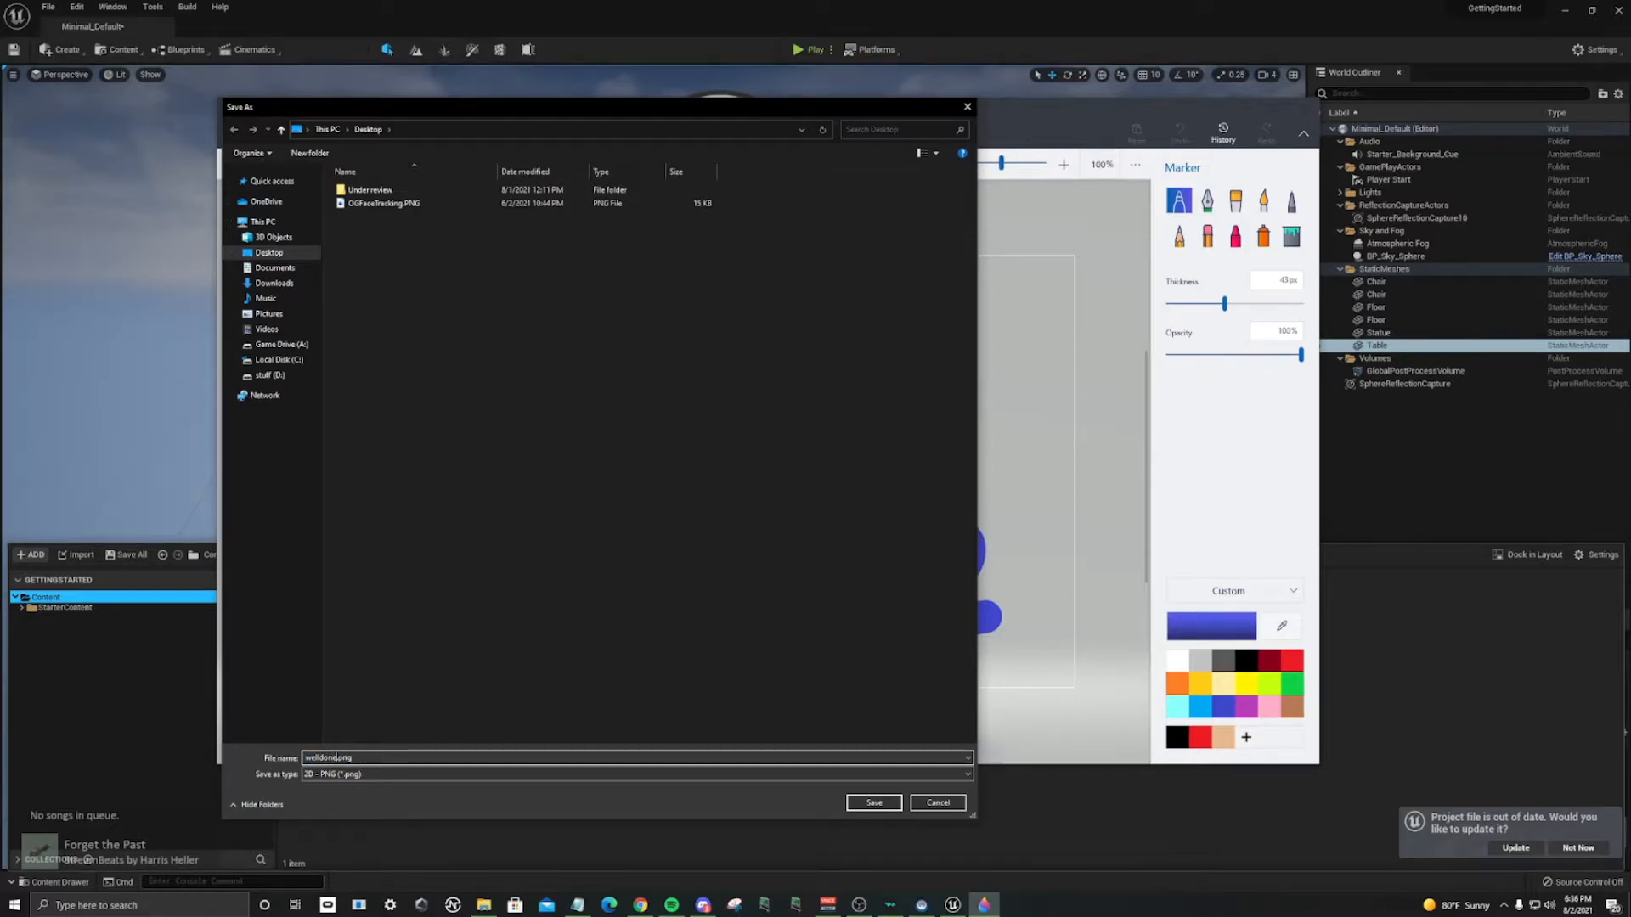
key(Return)
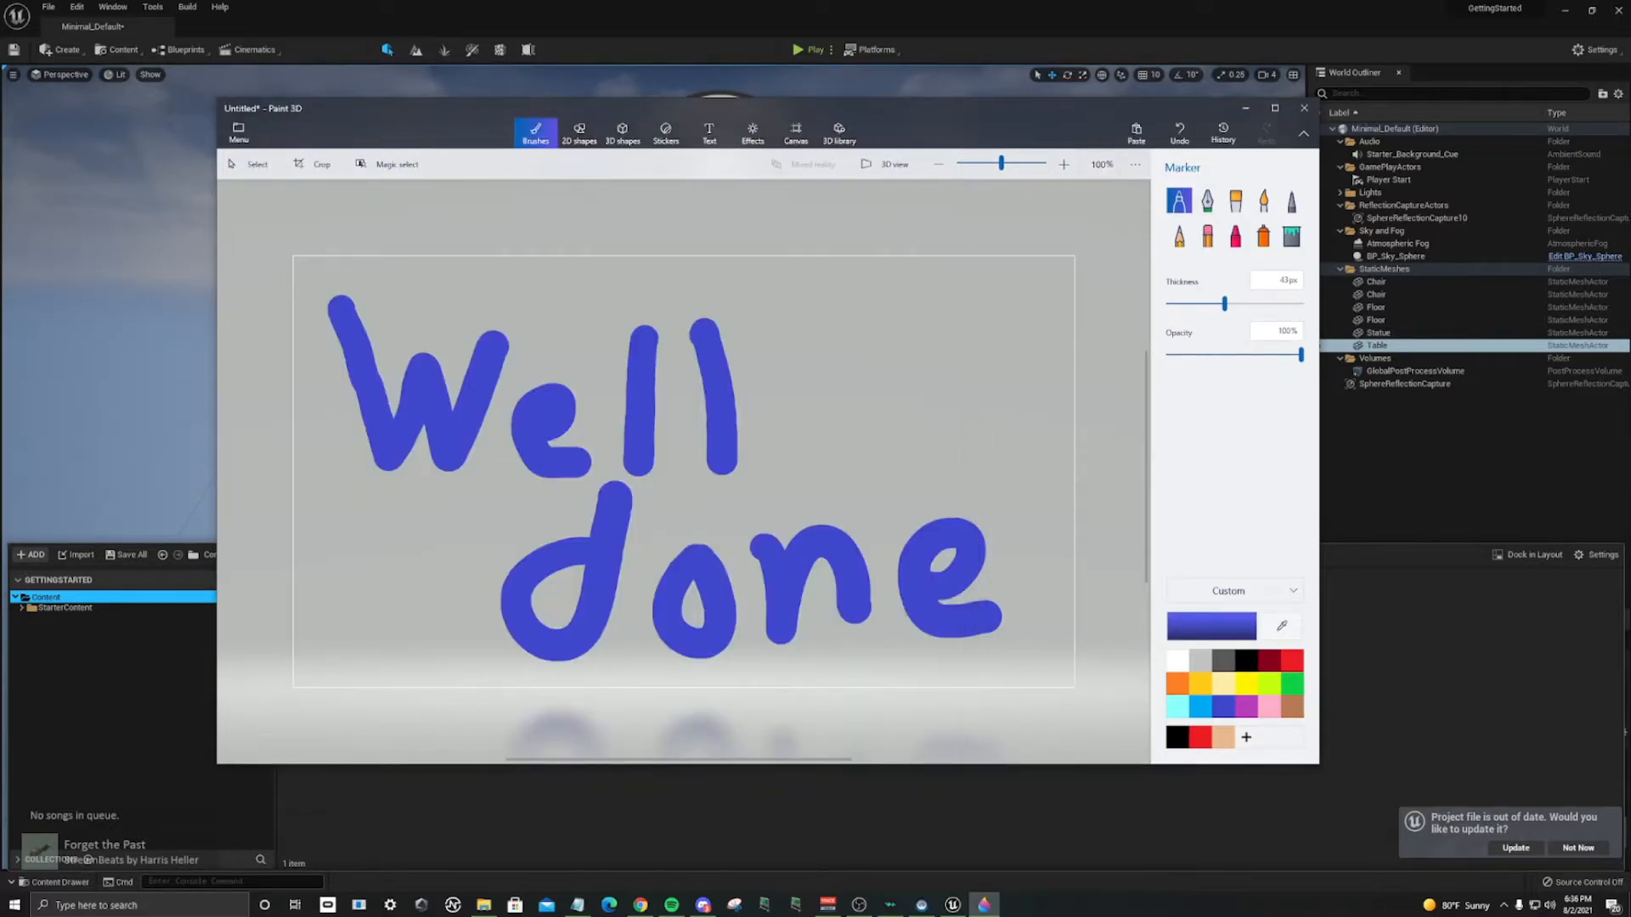
Step: Switch to Unreal Editor, shrink its window to uncover the desktop, and close Paint 3D without saving the project
click(720, 15)
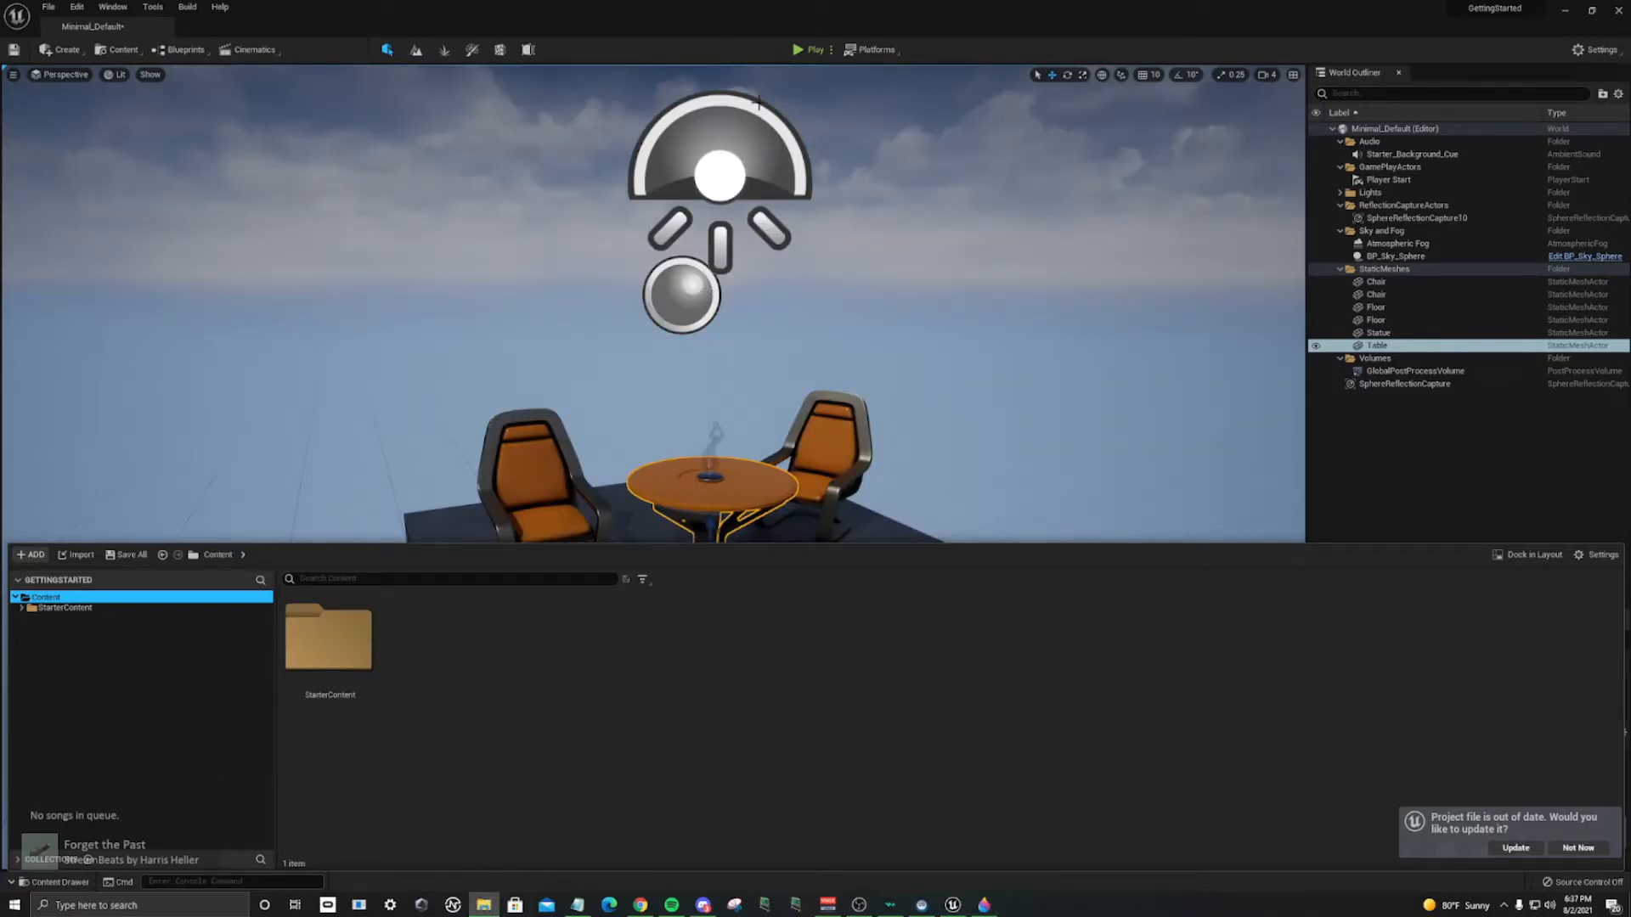
mouse_move(765, 20)
mouse_down()
mouse_move(824, 152)
mouse_move(663, 167)
mouse_up()
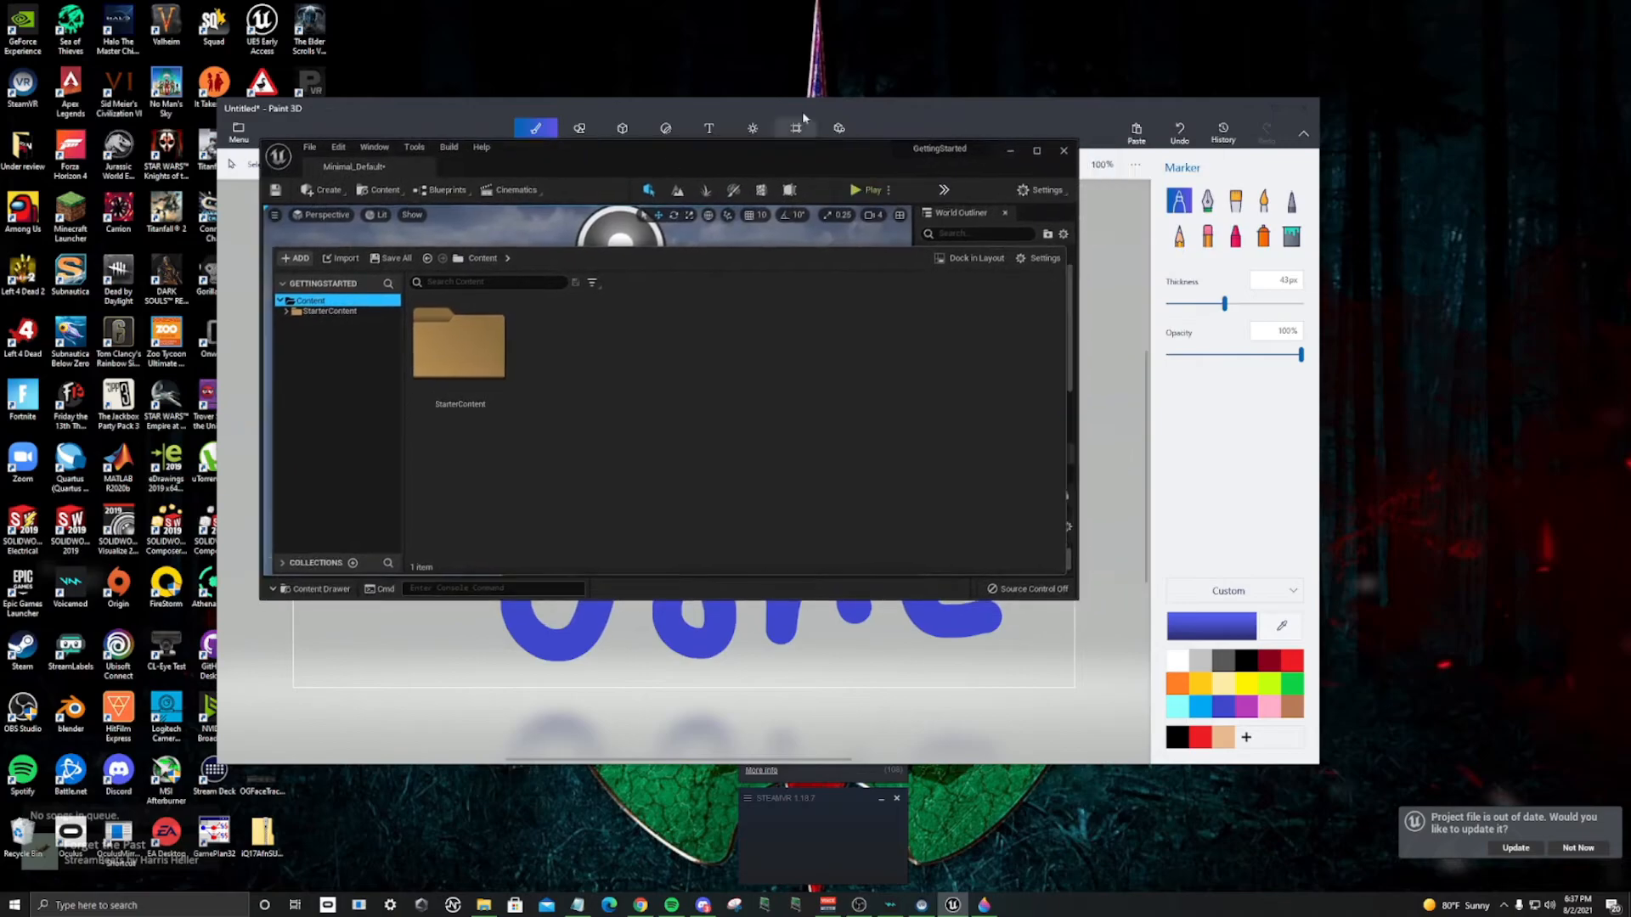
click(1303, 108)
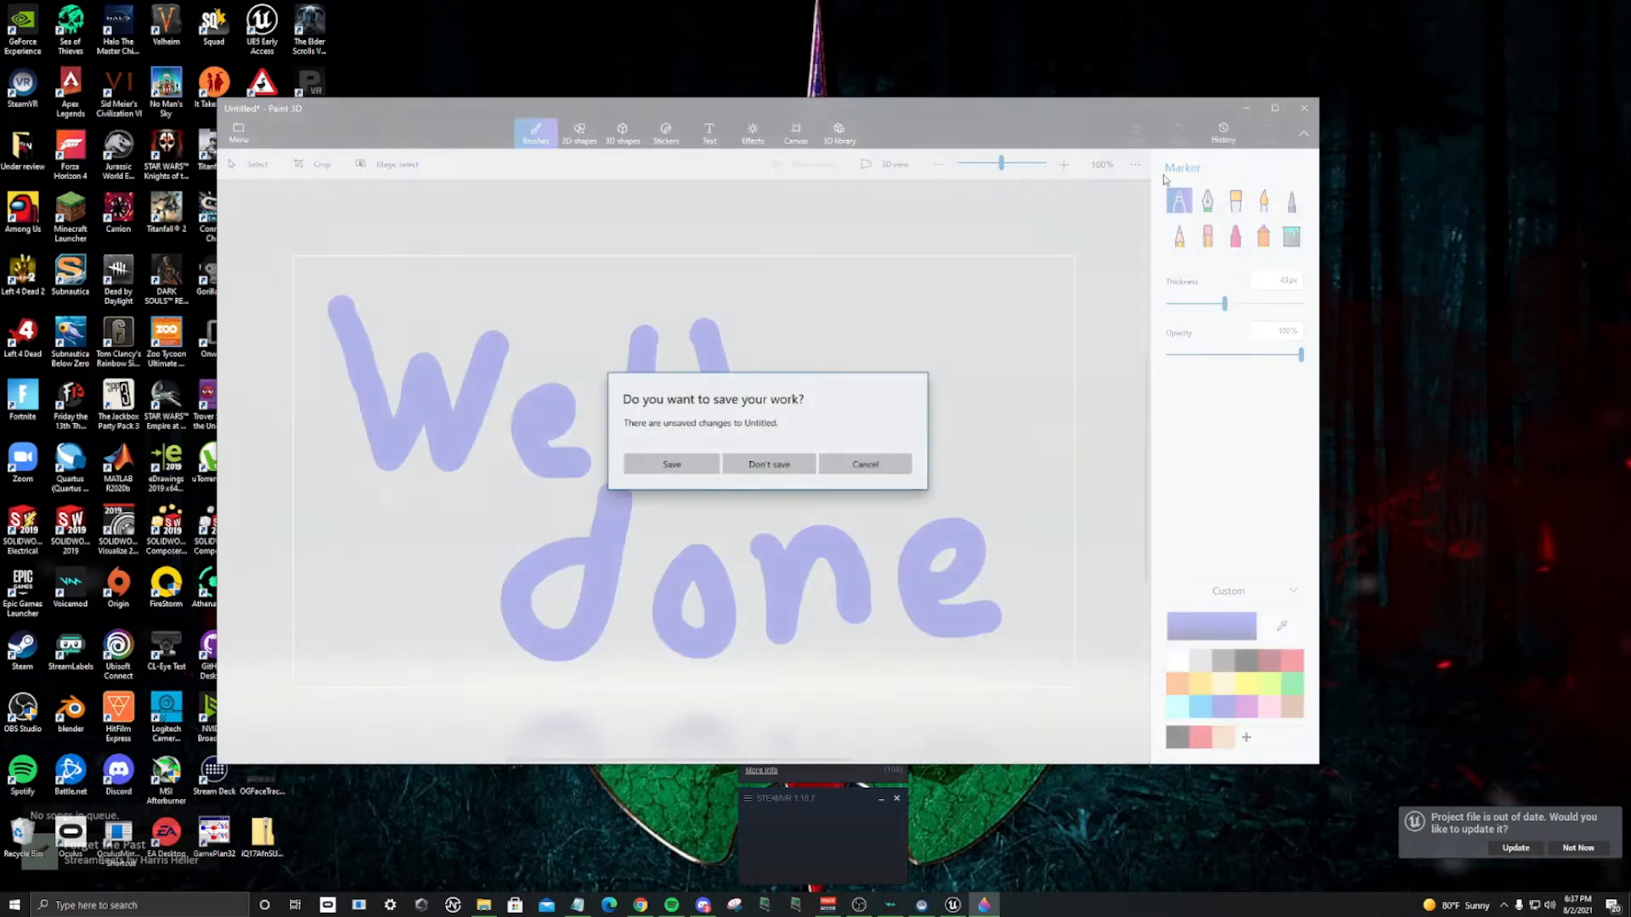
click(783, 467)
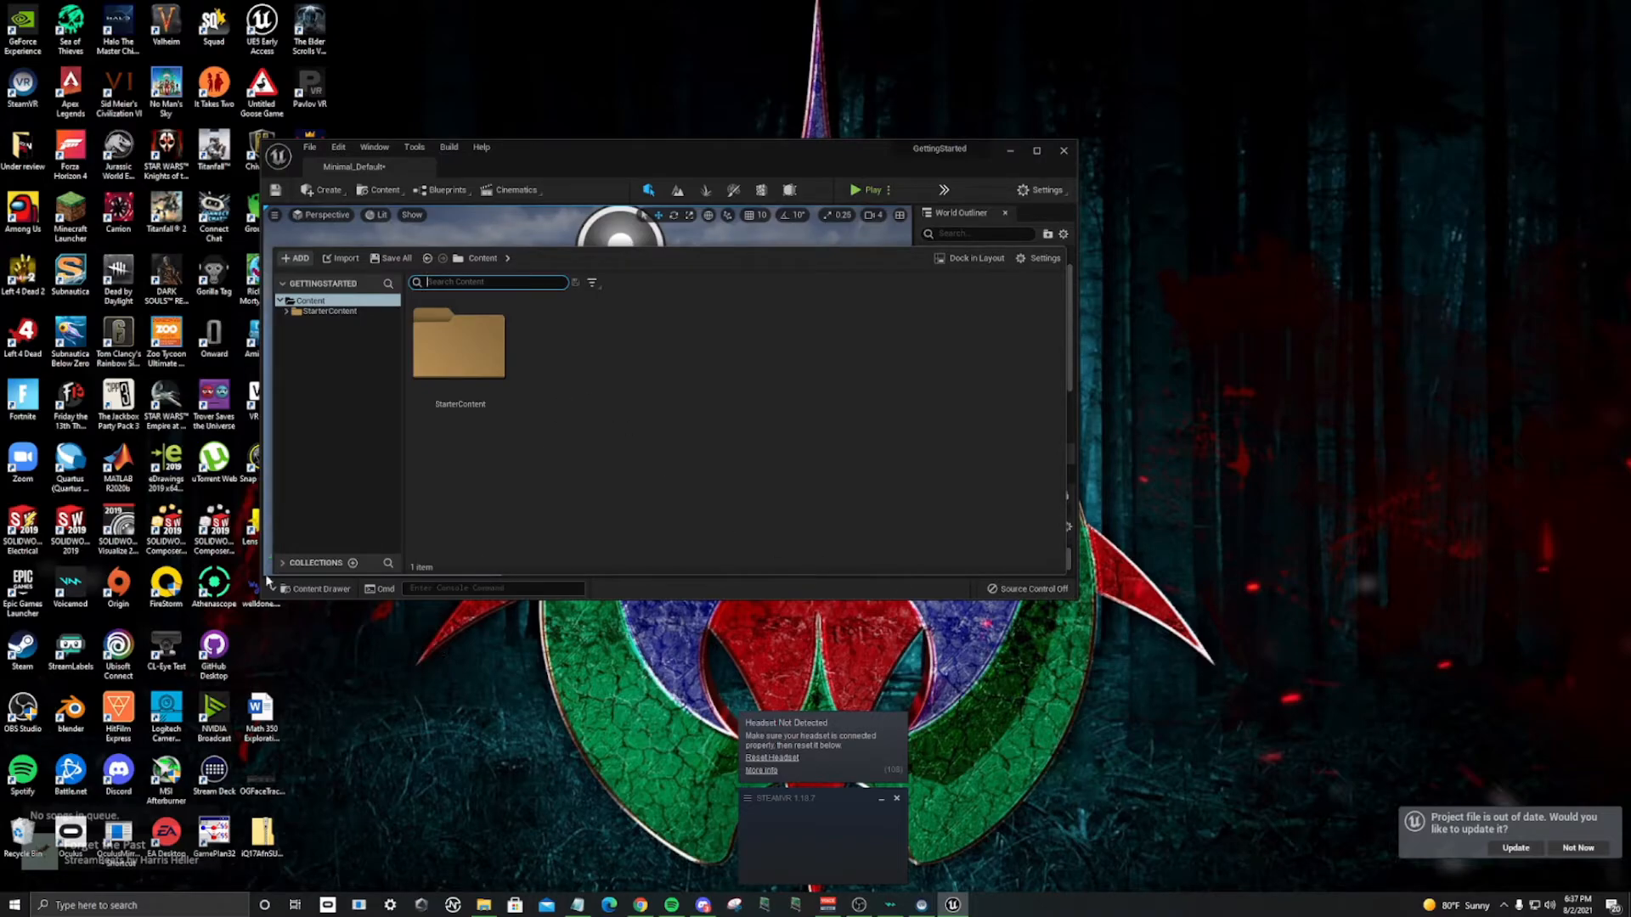
Step: Import welldone.png from the desktop into the project's Content folder
drag(544, 151, 604, 135)
drag(264, 602, 703, 339)
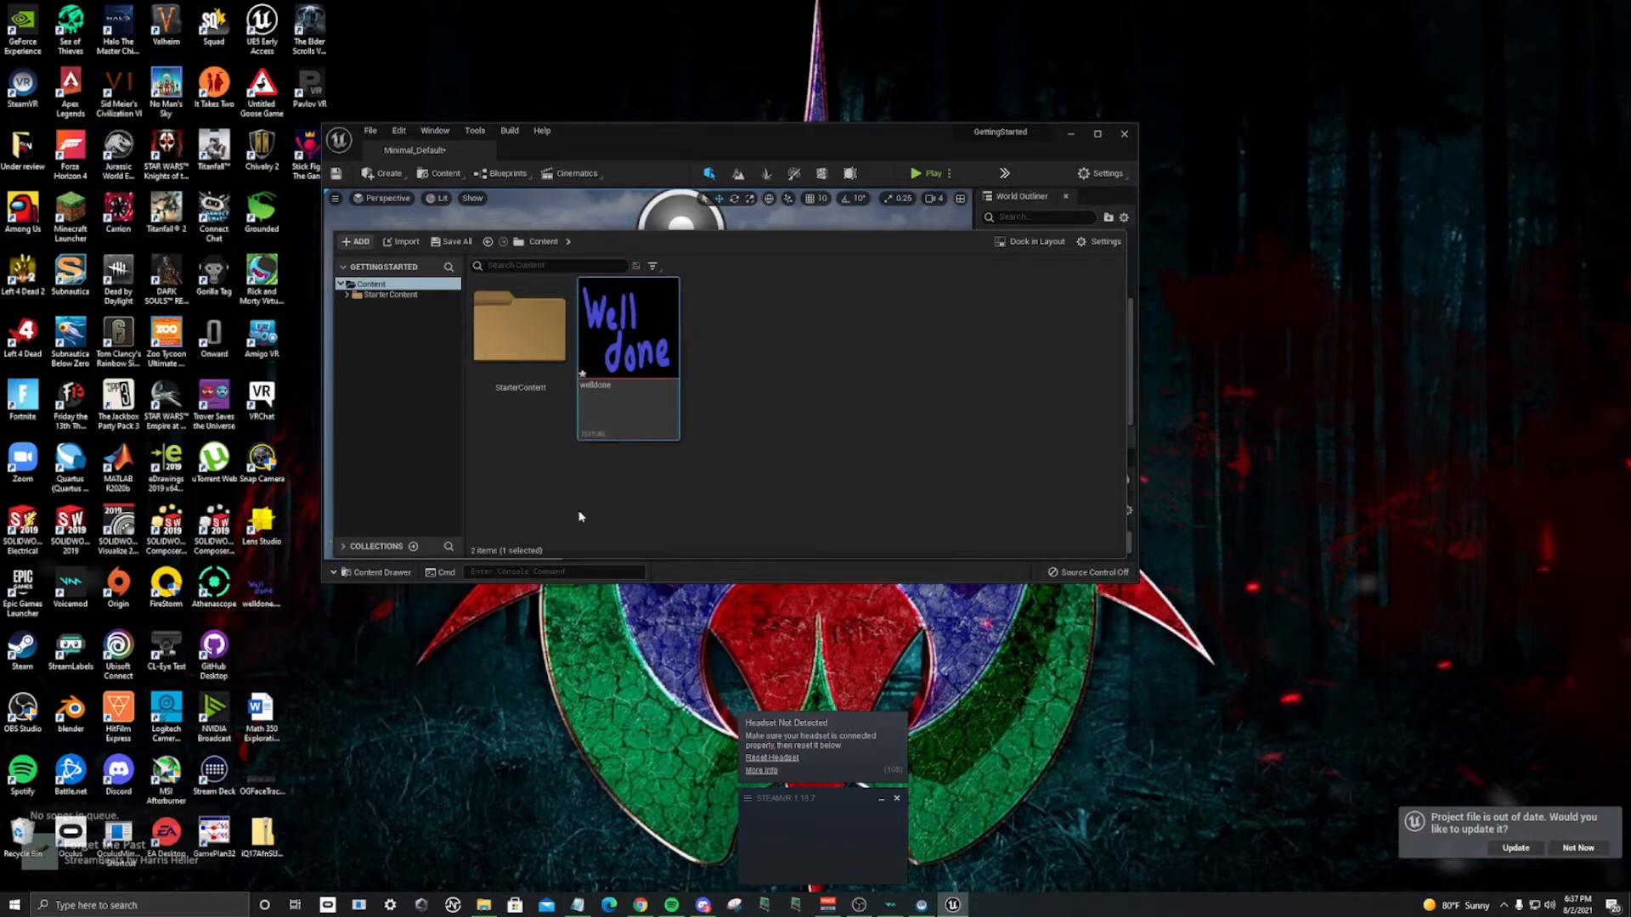
Step: Maximize the editor window and apply the welldone texture to the chair left of the table
click(1098, 135)
key(ctrl+space)
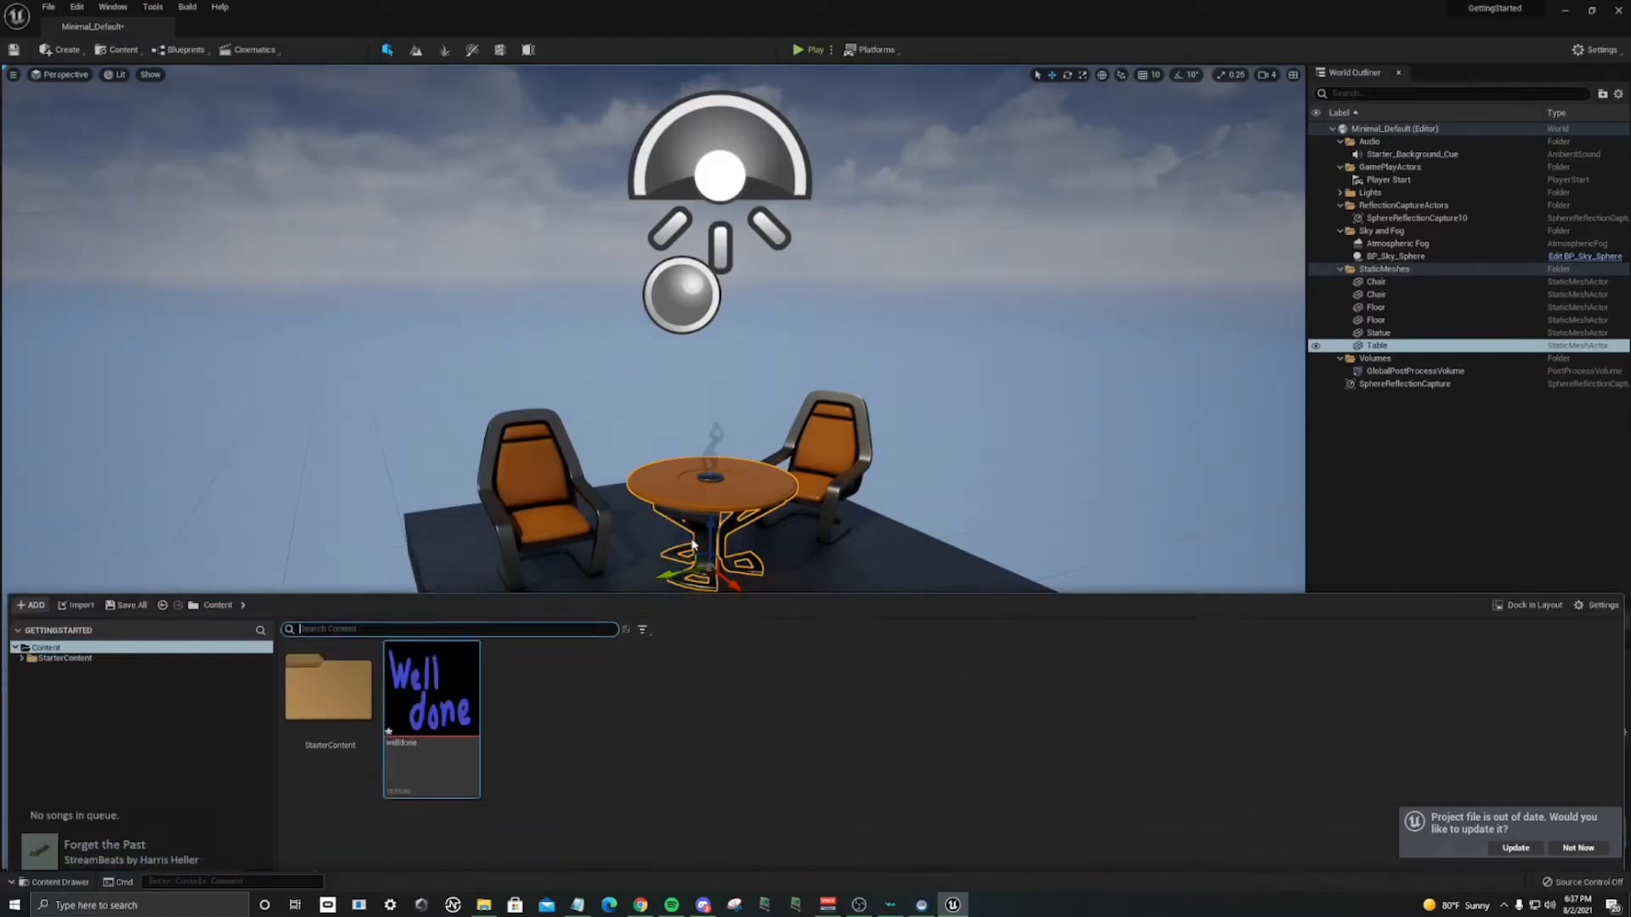
drag(412, 601, 542, 480)
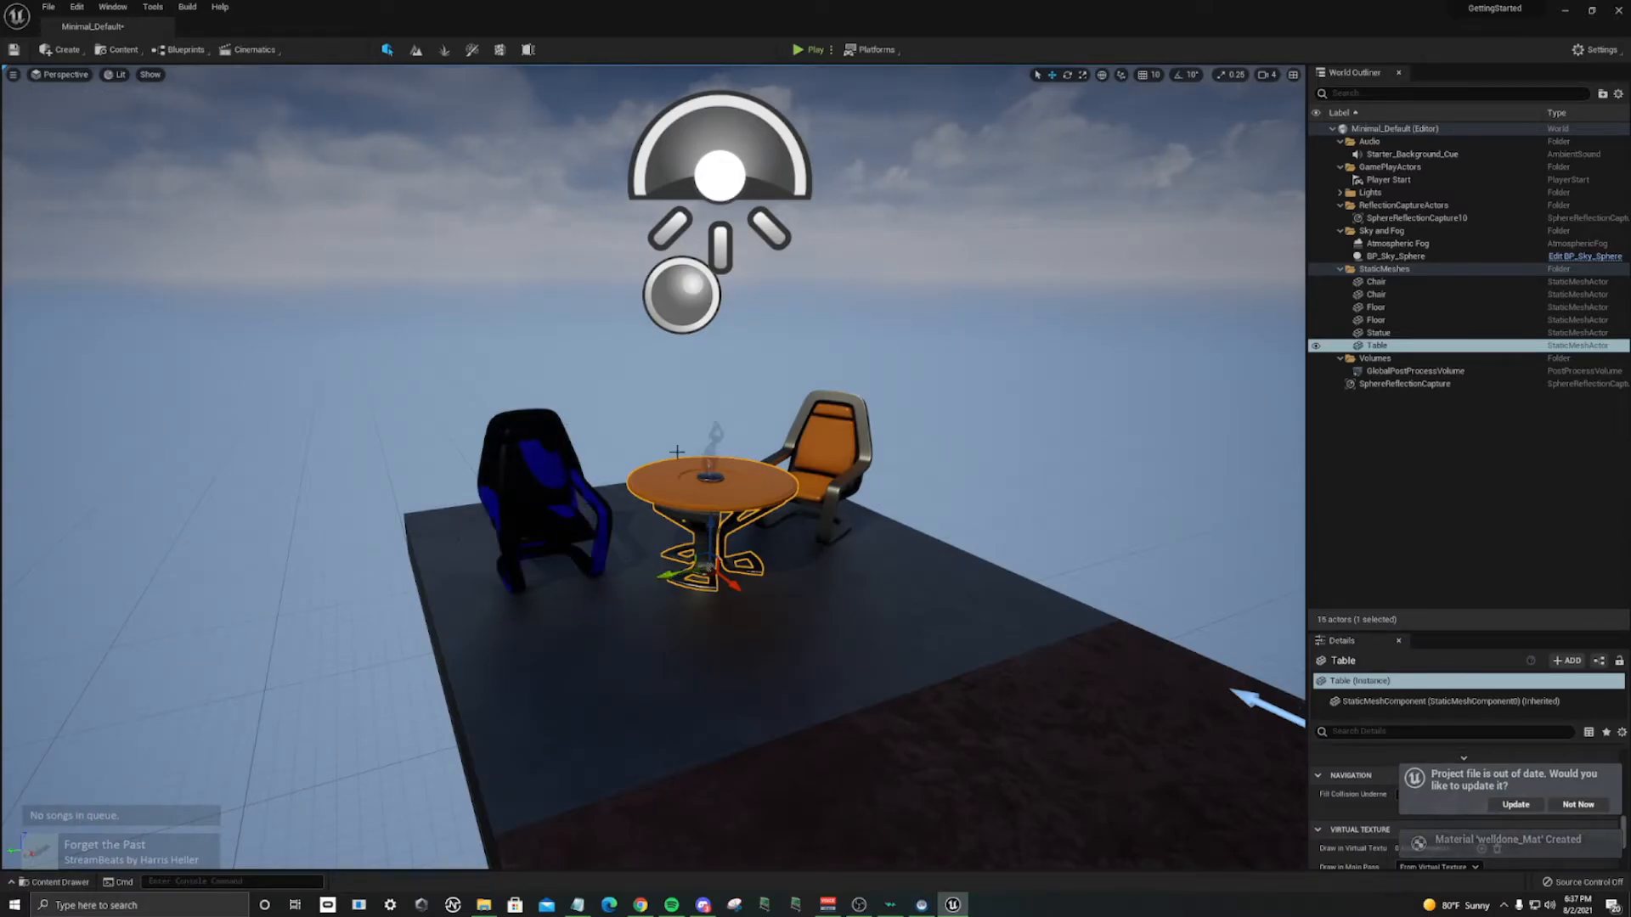
Step: Place a cube above the retextured chair and apply the welldone texture to it
click(59, 49)
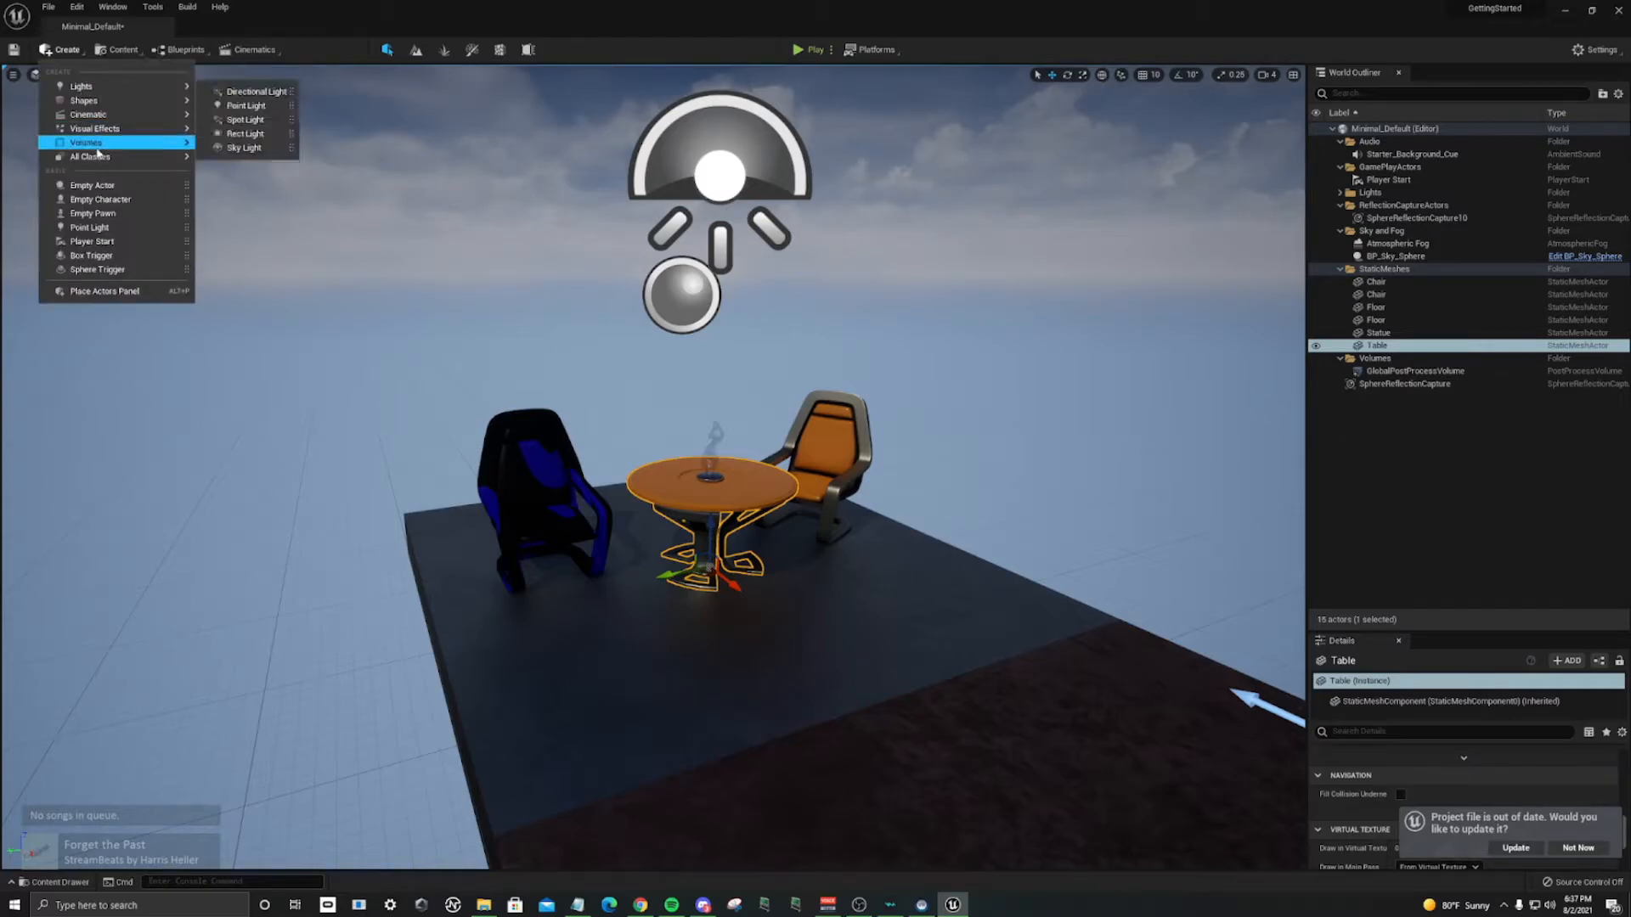
mouse_move(96, 158)
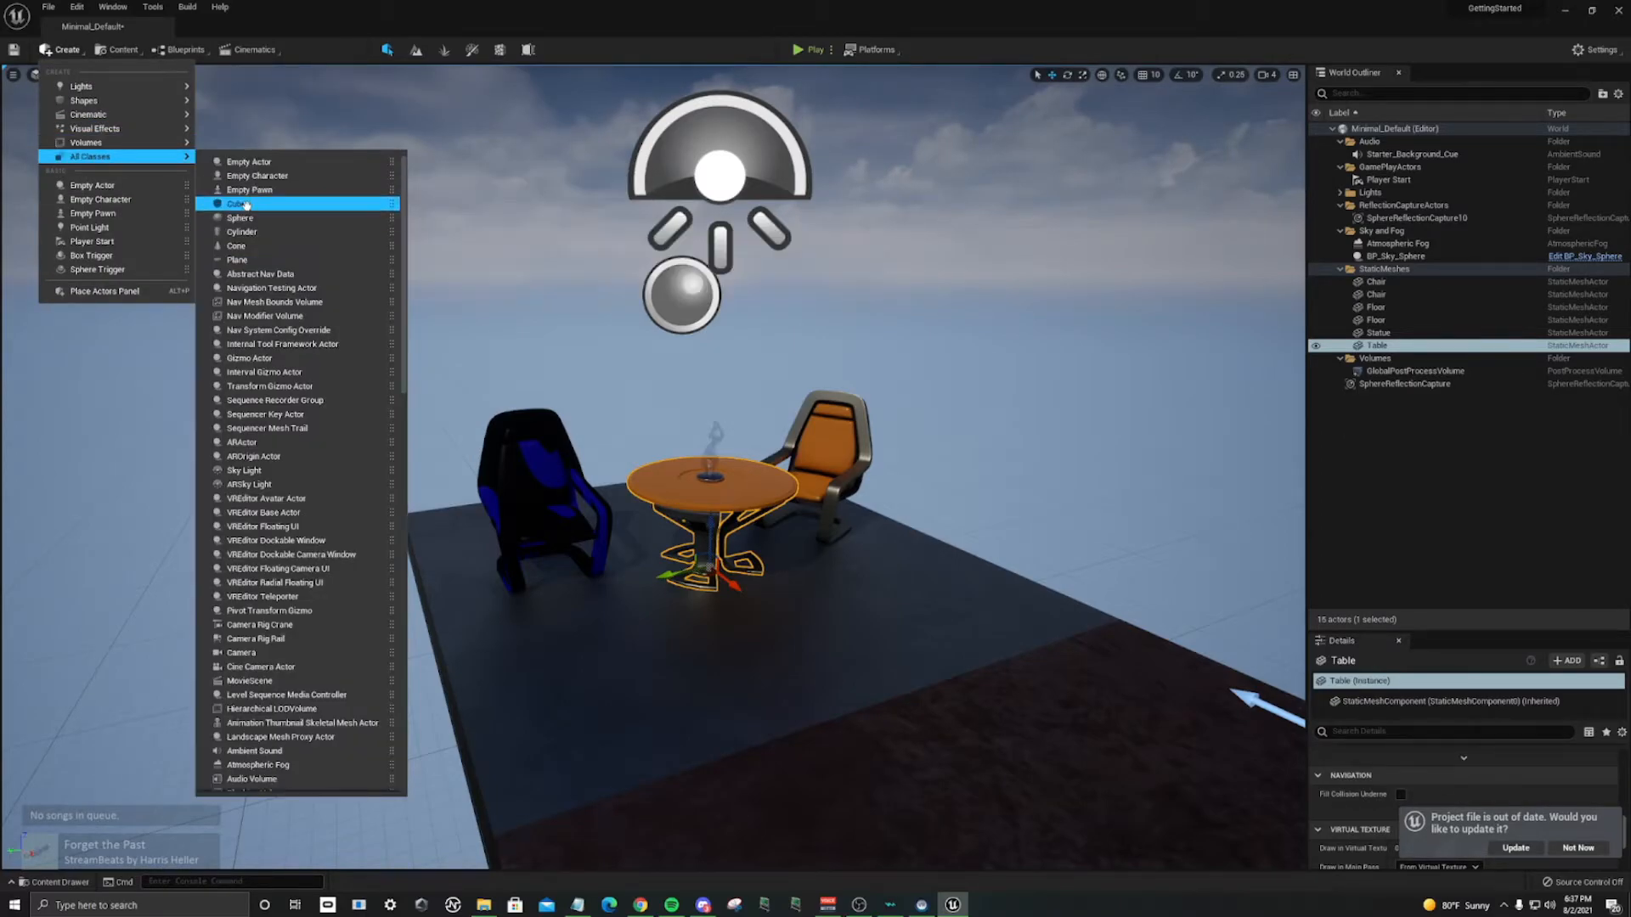
drag(246, 205, 454, 323)
key(ctrl+space)
drag(535, 637, 458, 327)
Step: Examine the welldone texture on the cube up close and from farther back together with the chairs and table
click(508, 243)
drag(508, 243, 508, 221)
right_drag(531, 291, 459, 252)
scroll(569, 316, up, 5)
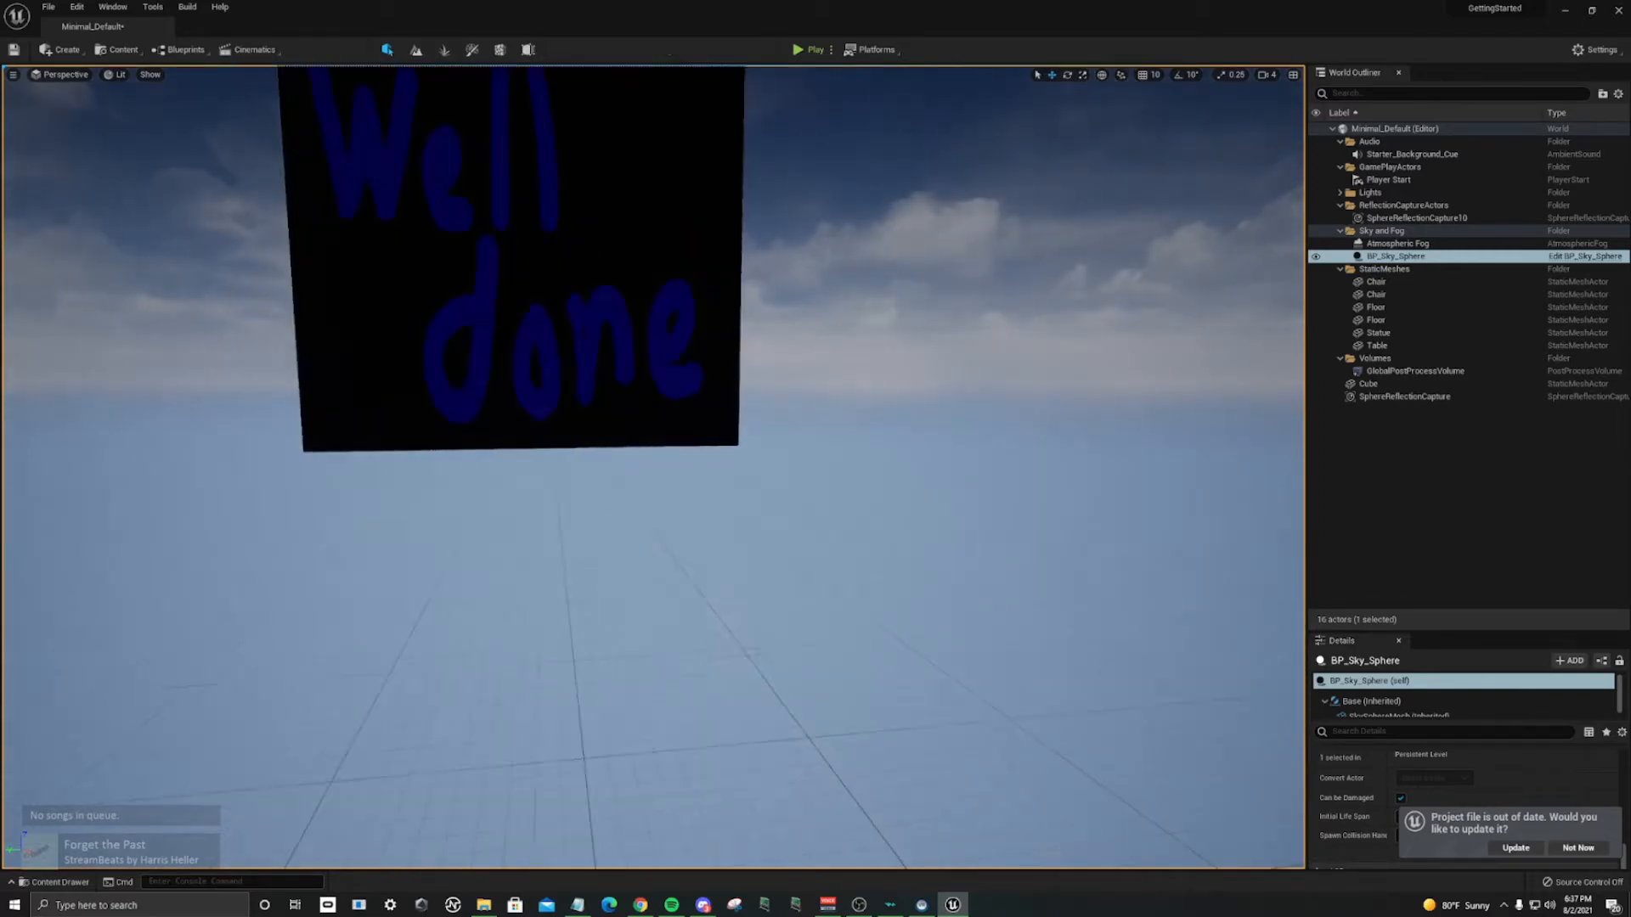
right_click(588, 331)
scroll(588, 331, down, 3)
scroll(588, 331, up, 1)
click(588, 332)
drag(588, 331, 622, 260)
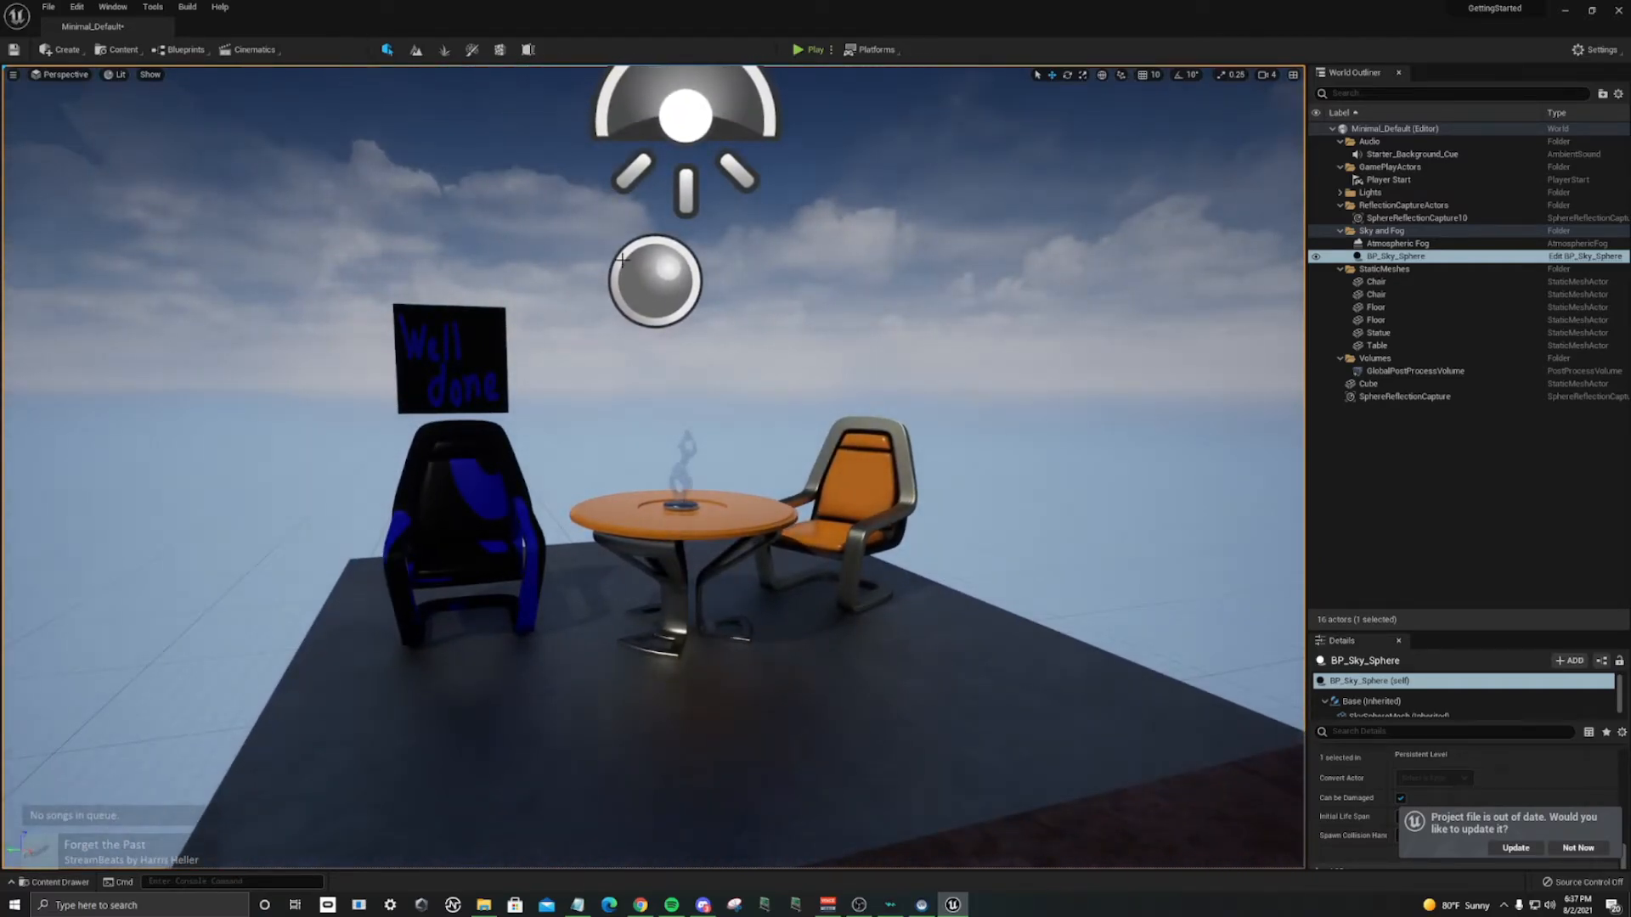
scroll(628, 255, down, 3)
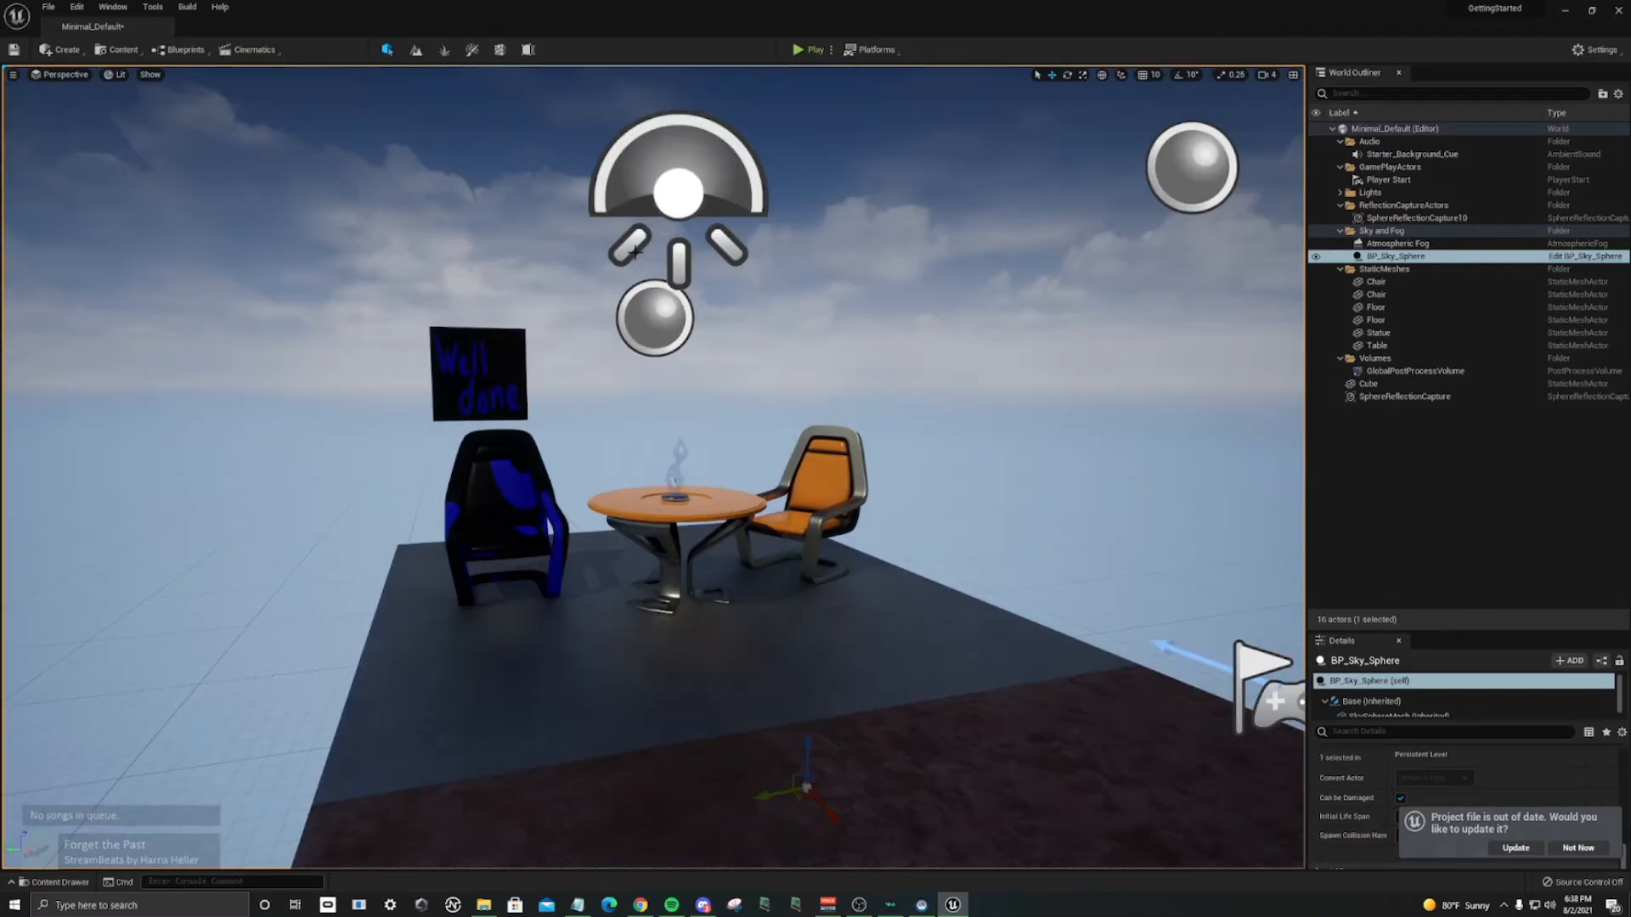
click(63, 49)
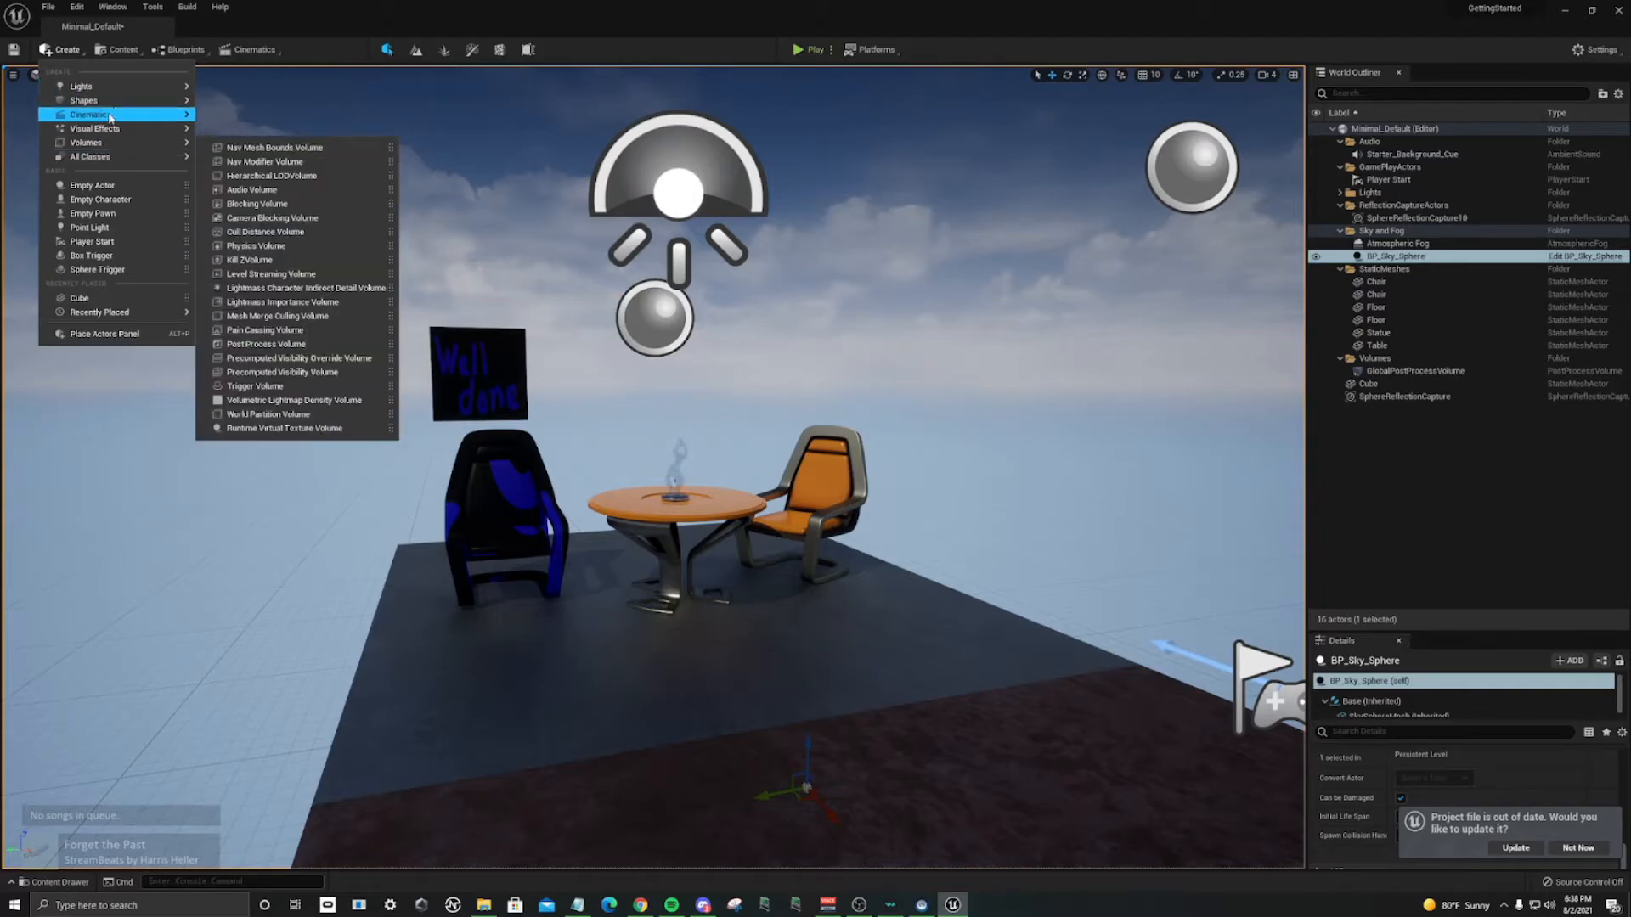
mouse_move(131, 103)
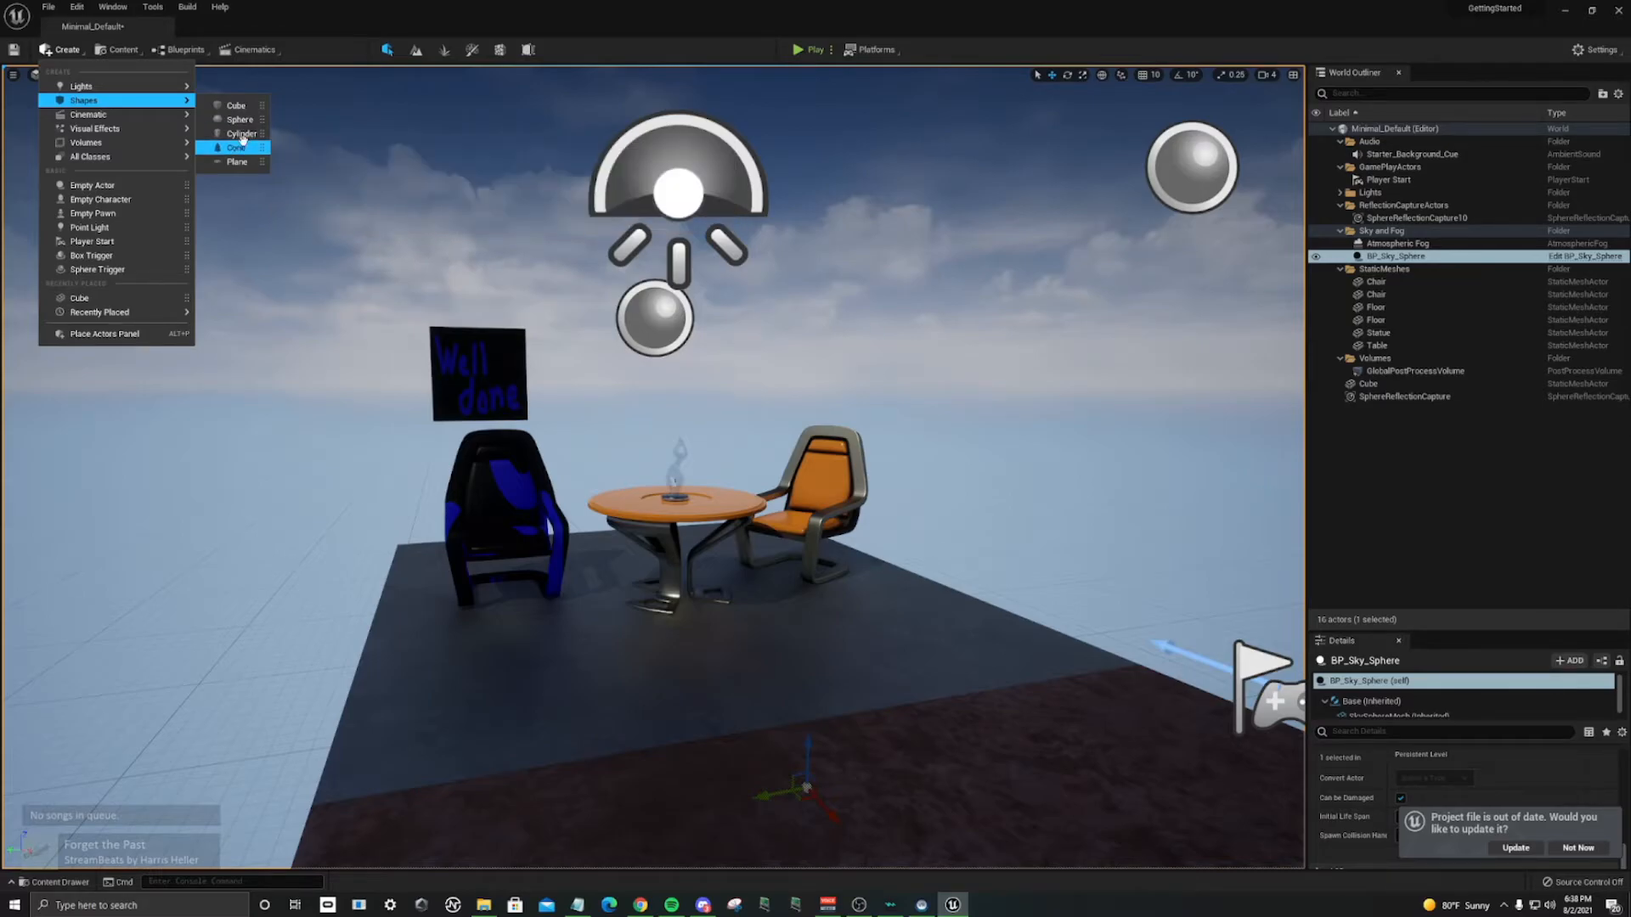
mouse_move(173, 161)
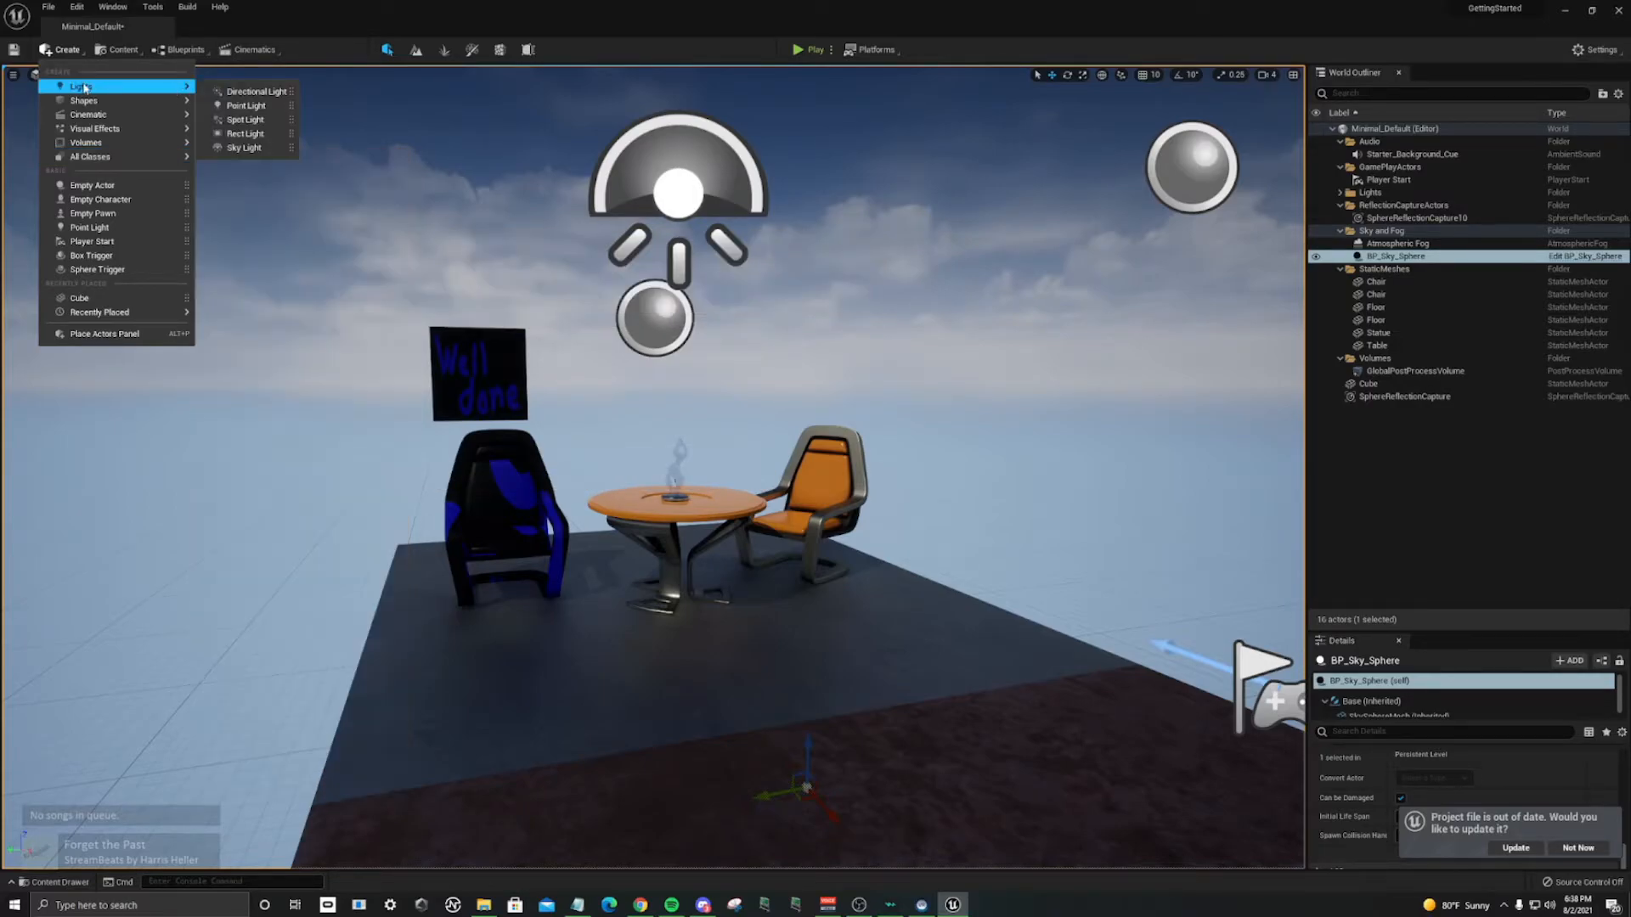
click(58, 53)
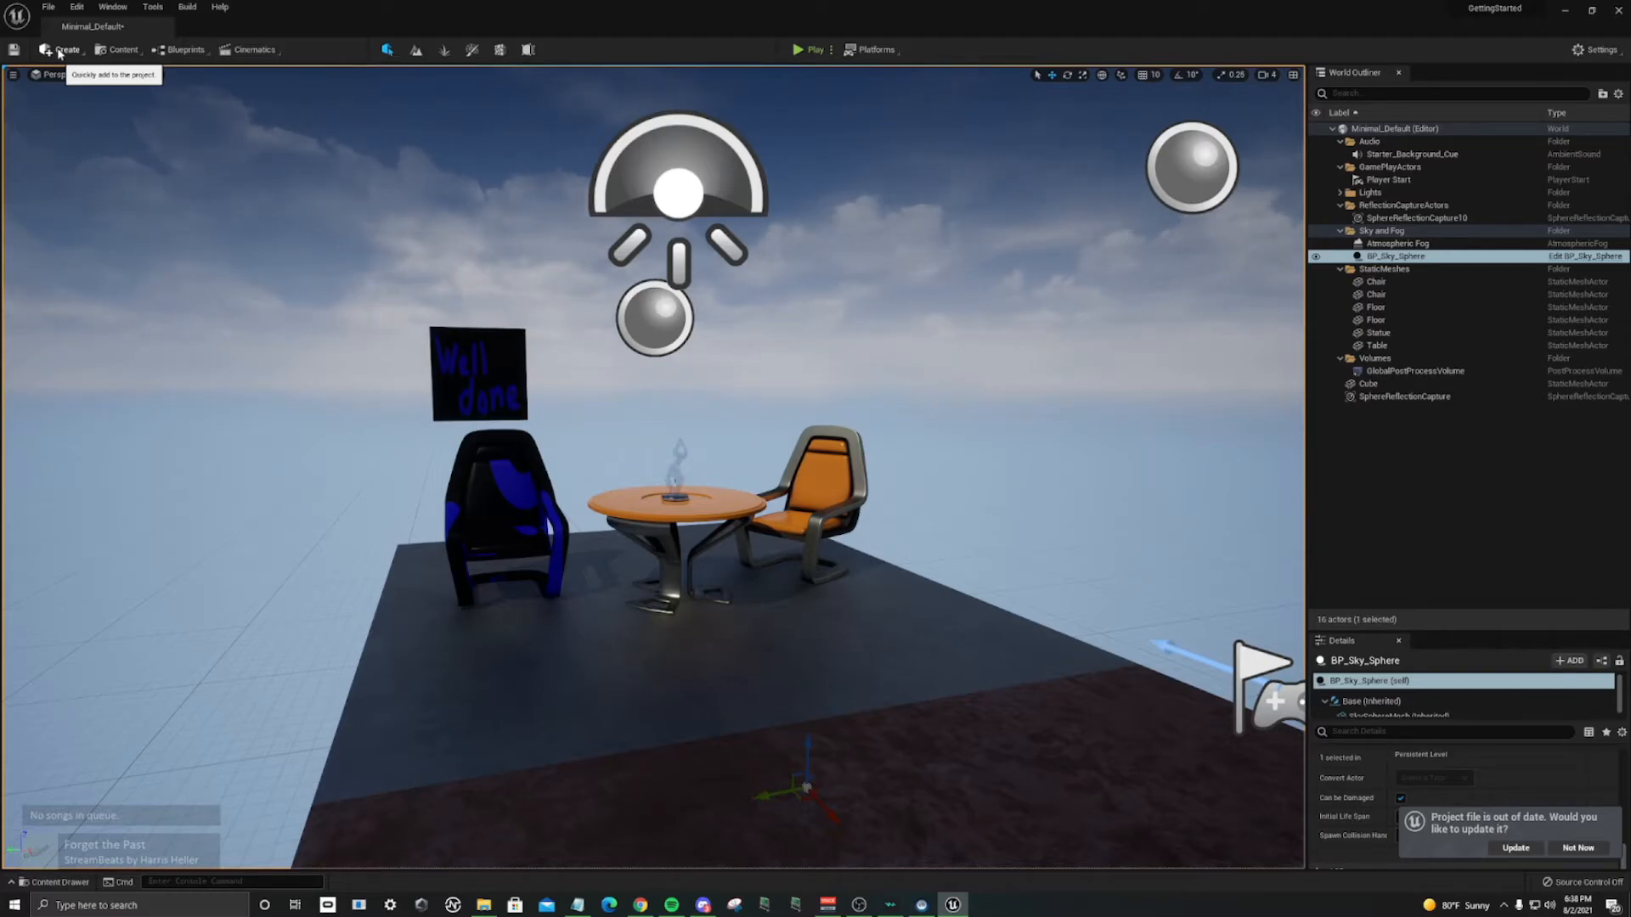
Step: Open Quixel Bridge from the level editor and search its asset library for "rocks"
click(116, 50)
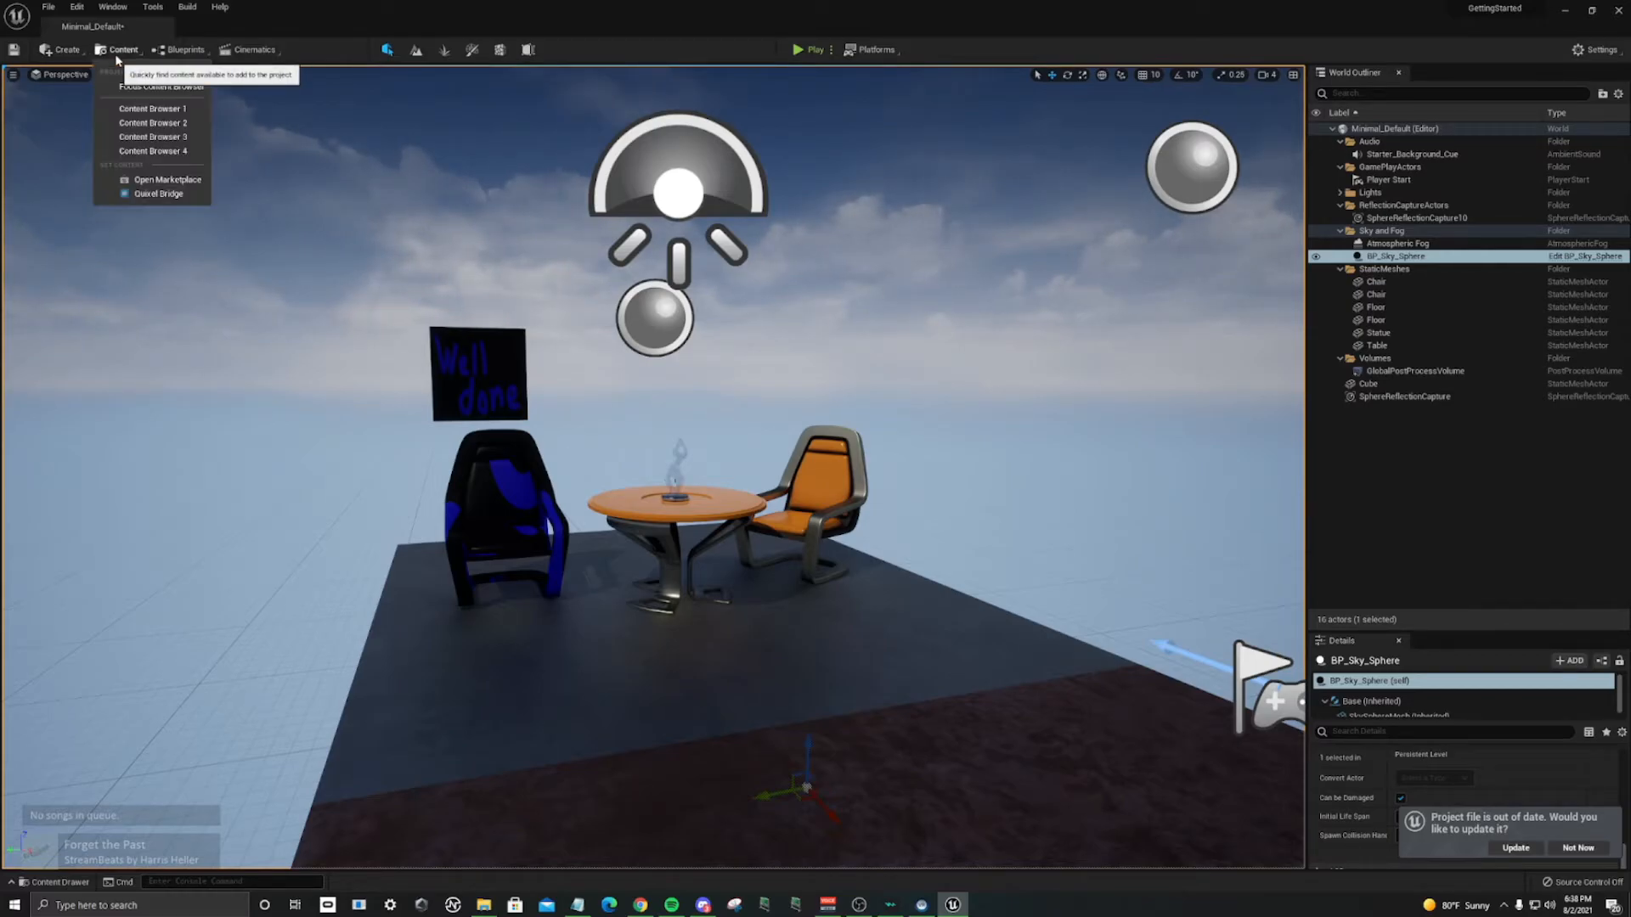
click(169, 196)
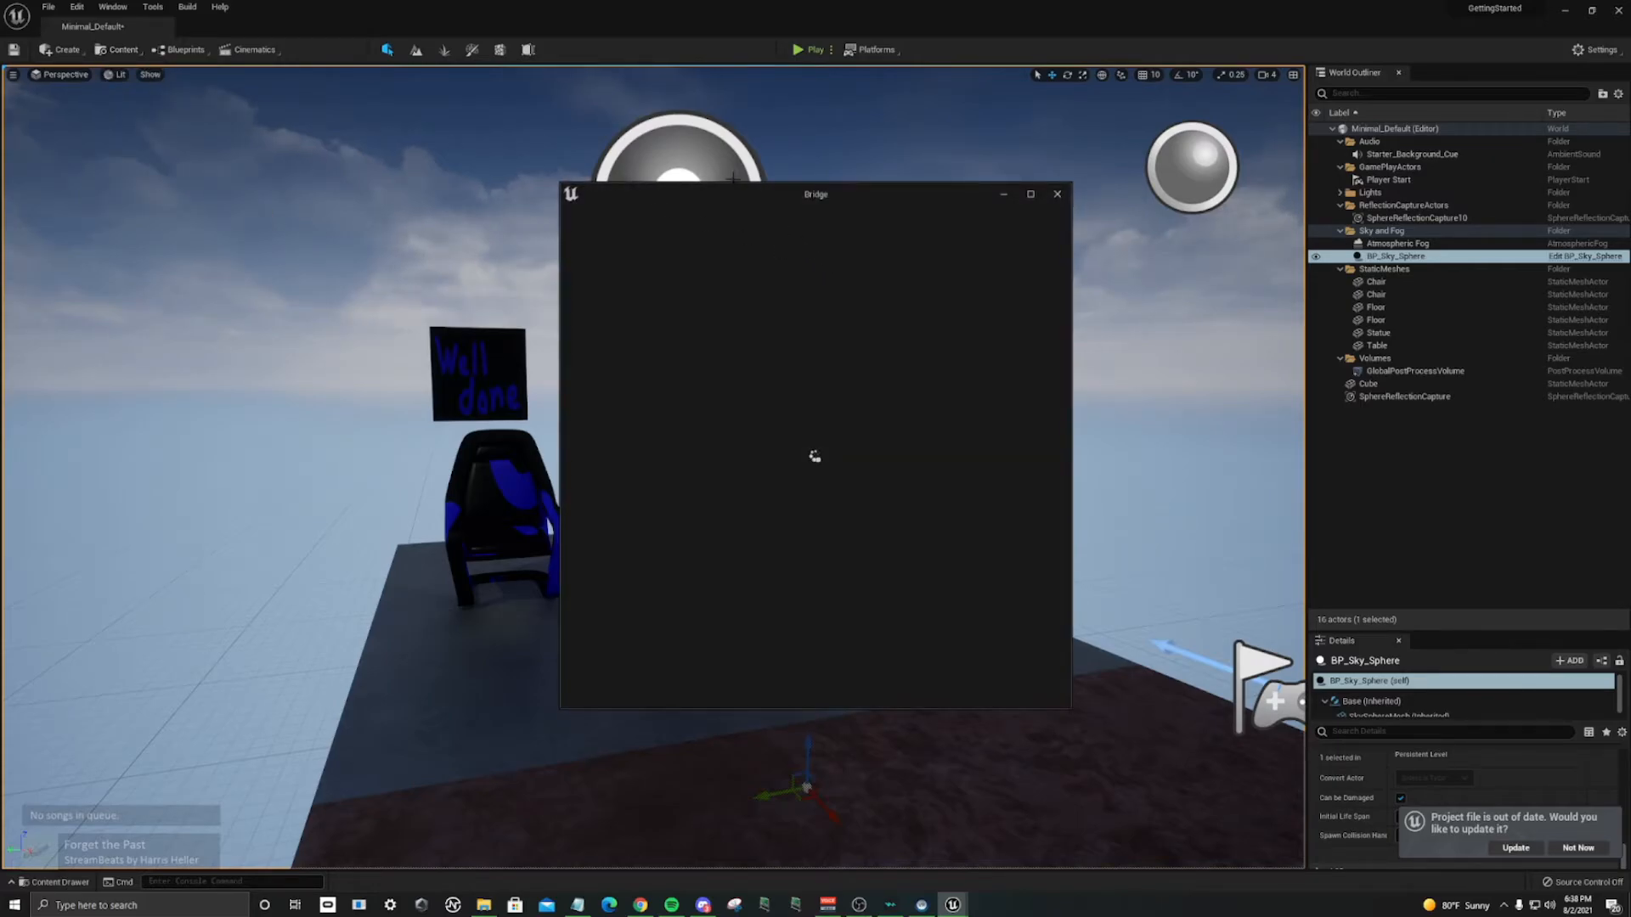
drag(781, 194, 692, 124)
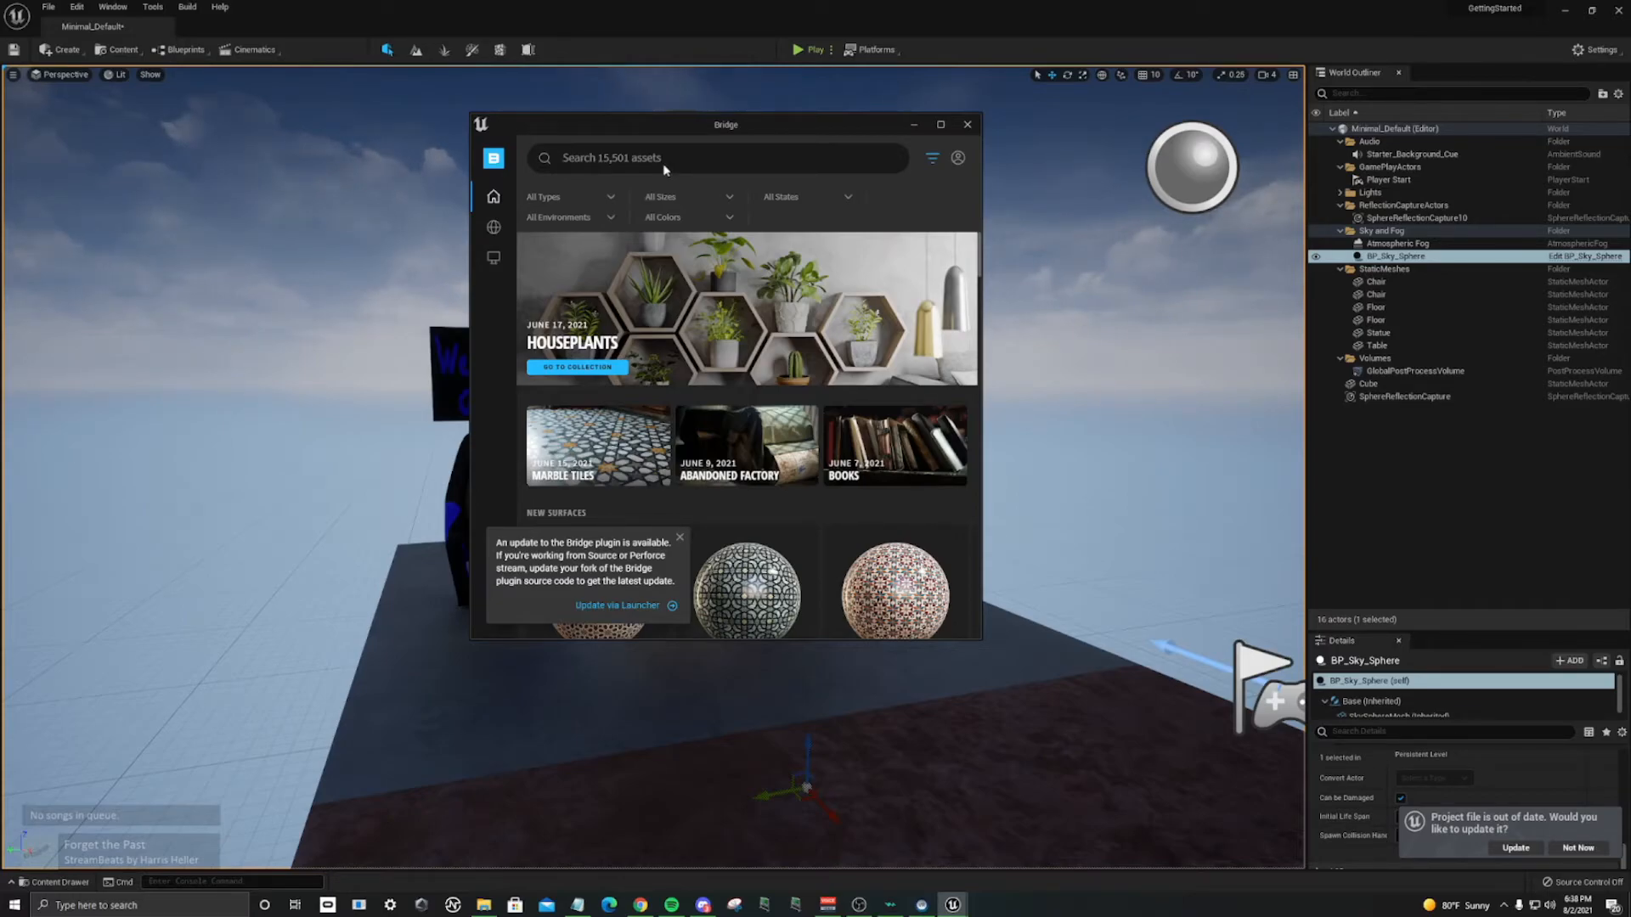
text(rocks)
key(Return)
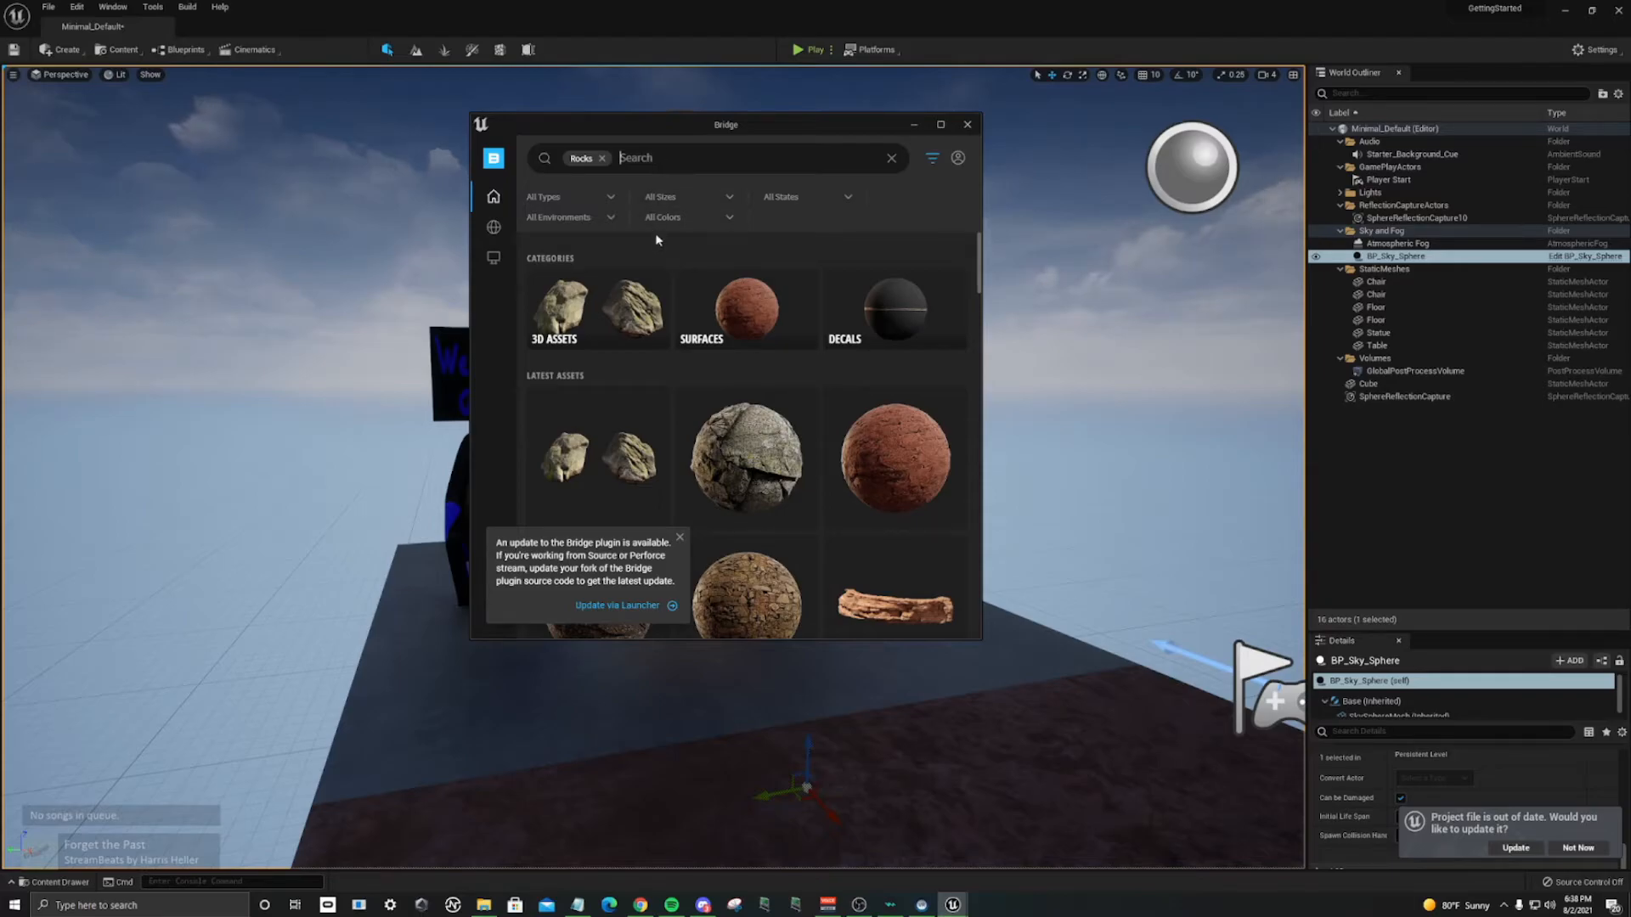
Step: Narrow the rock results to historical 3D assets and open the Japanese Mossy Boulder asset
click(648, 288)
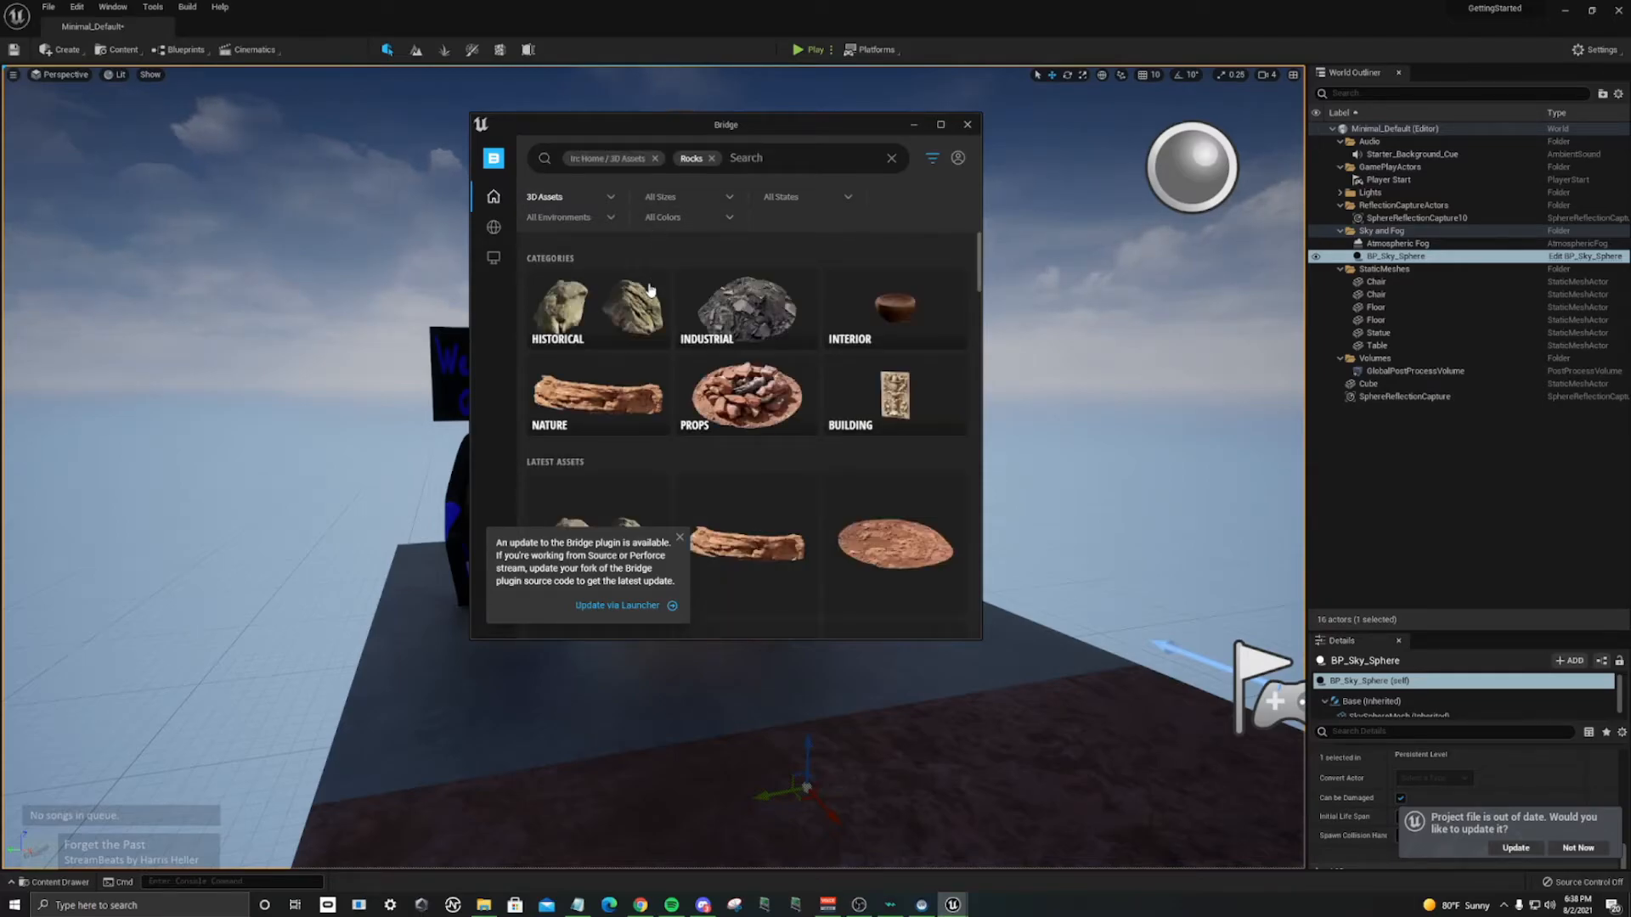
click(578, 310)
scroll(680, 308, down, 3)
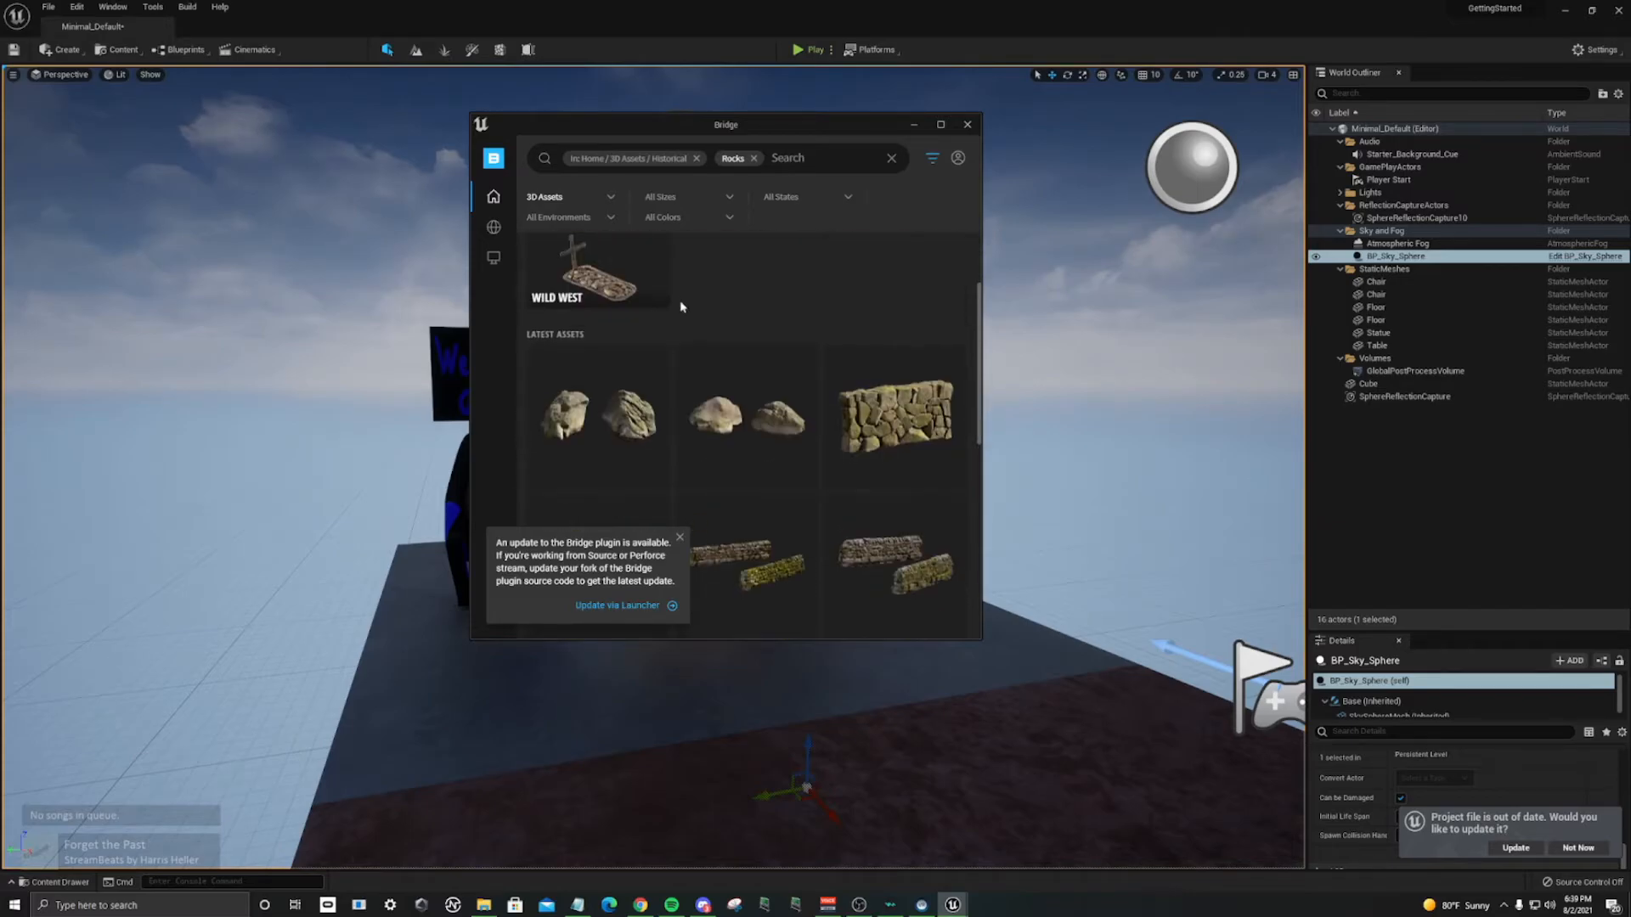
click(603, 401)
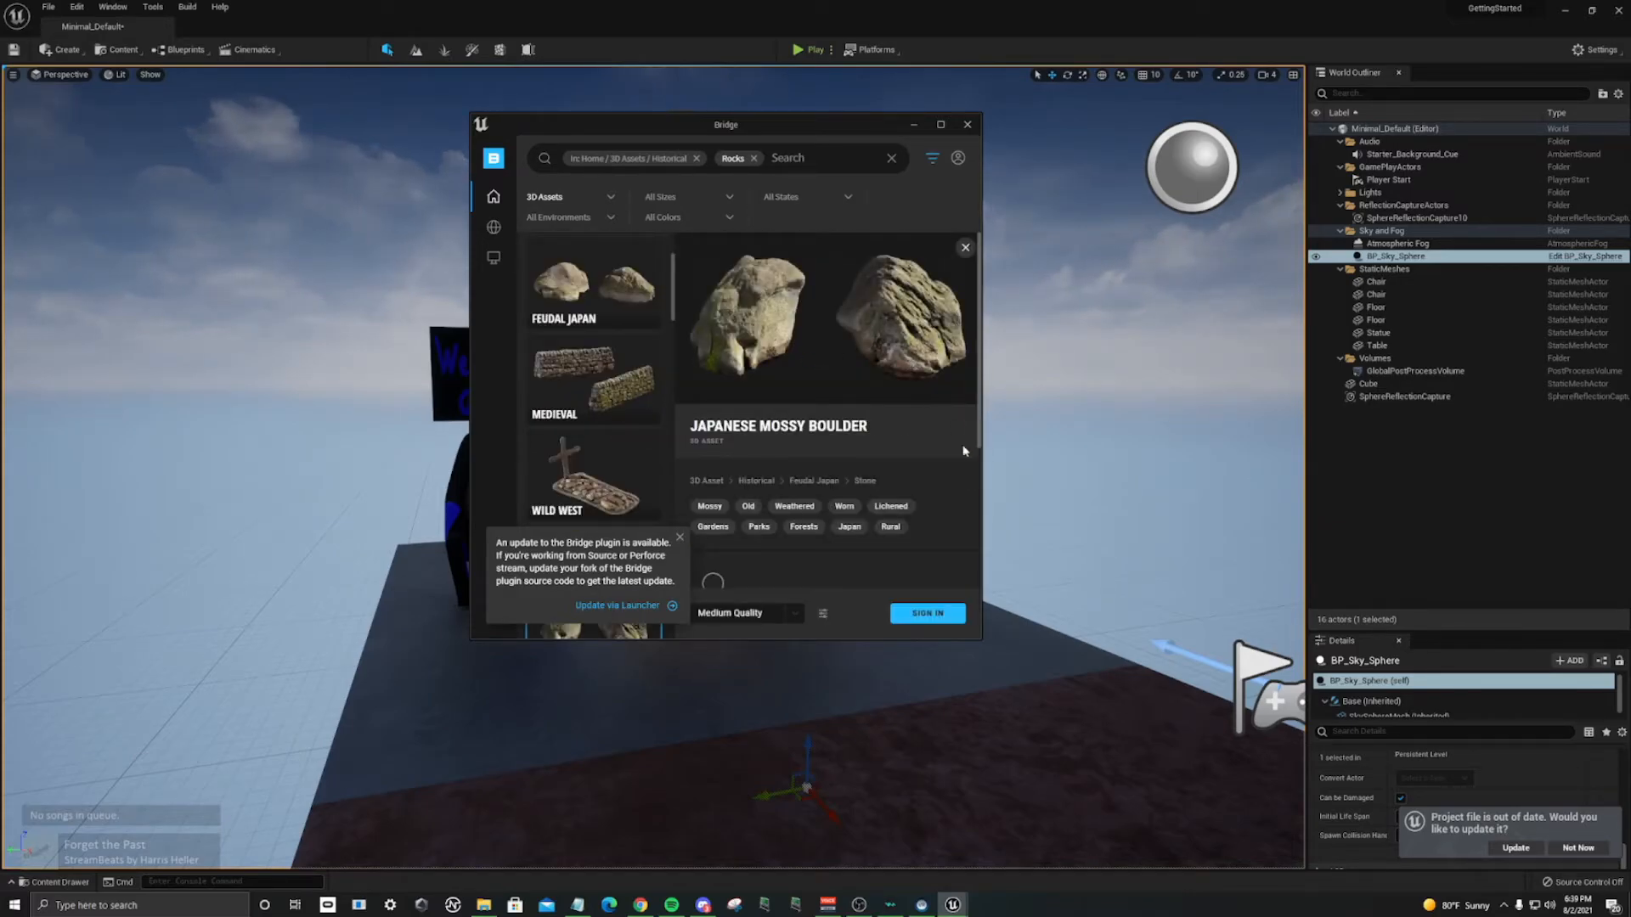
Step: Sign in to Bridge and accept the Megascans Unlimited Access agreement, dismissing the confirmation and the plugin update notice
click(937, 612)
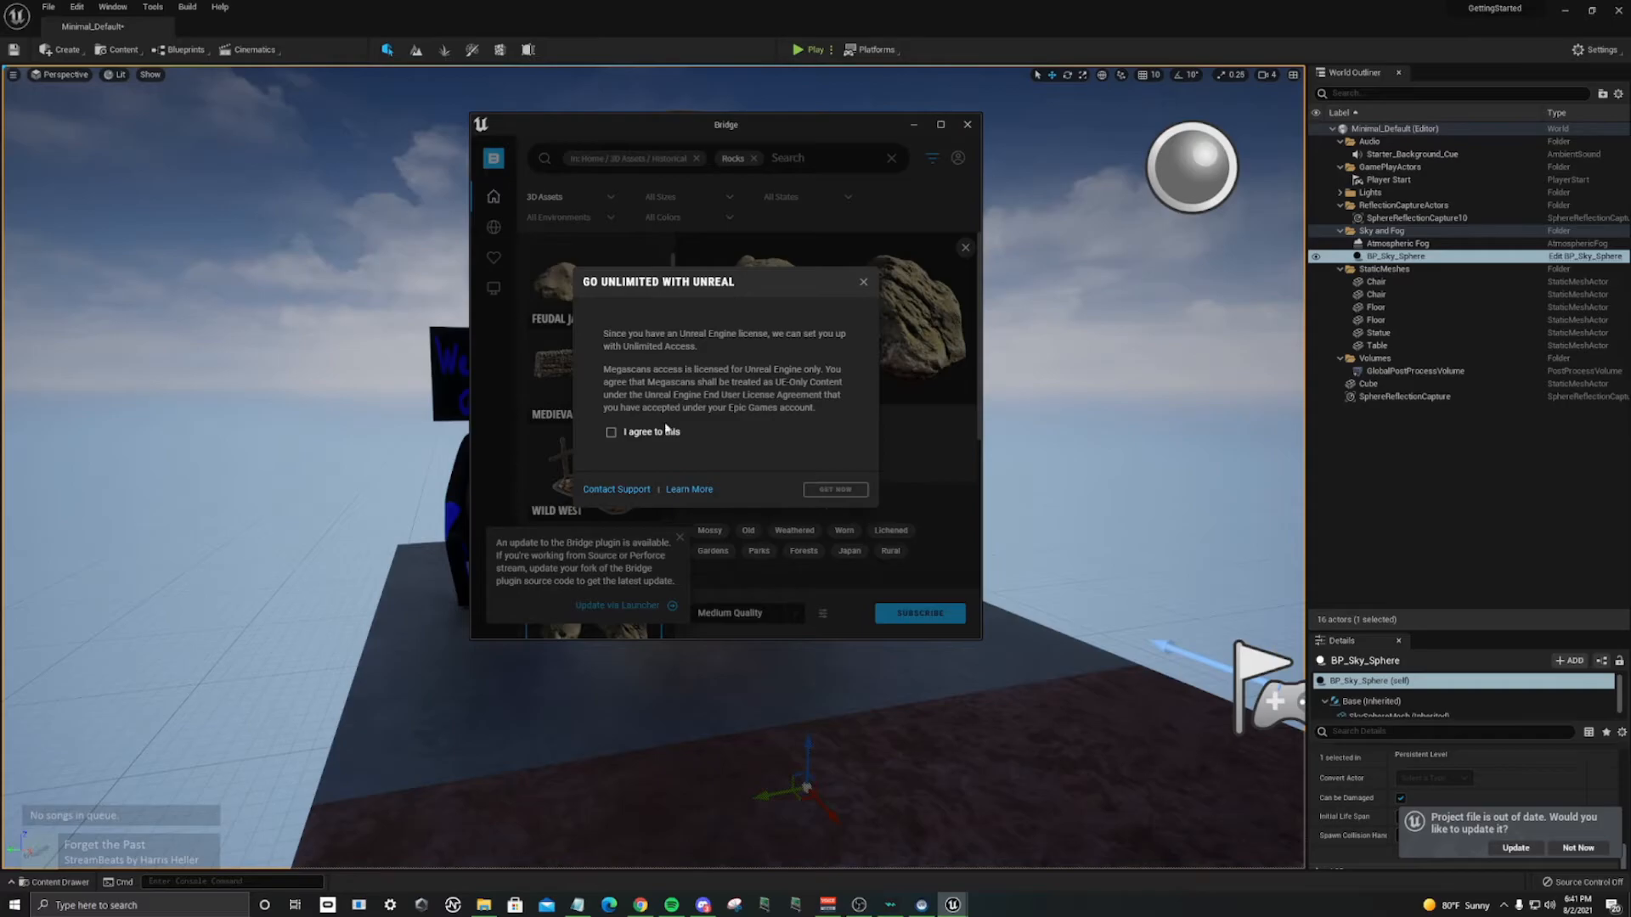
click(609, 435)
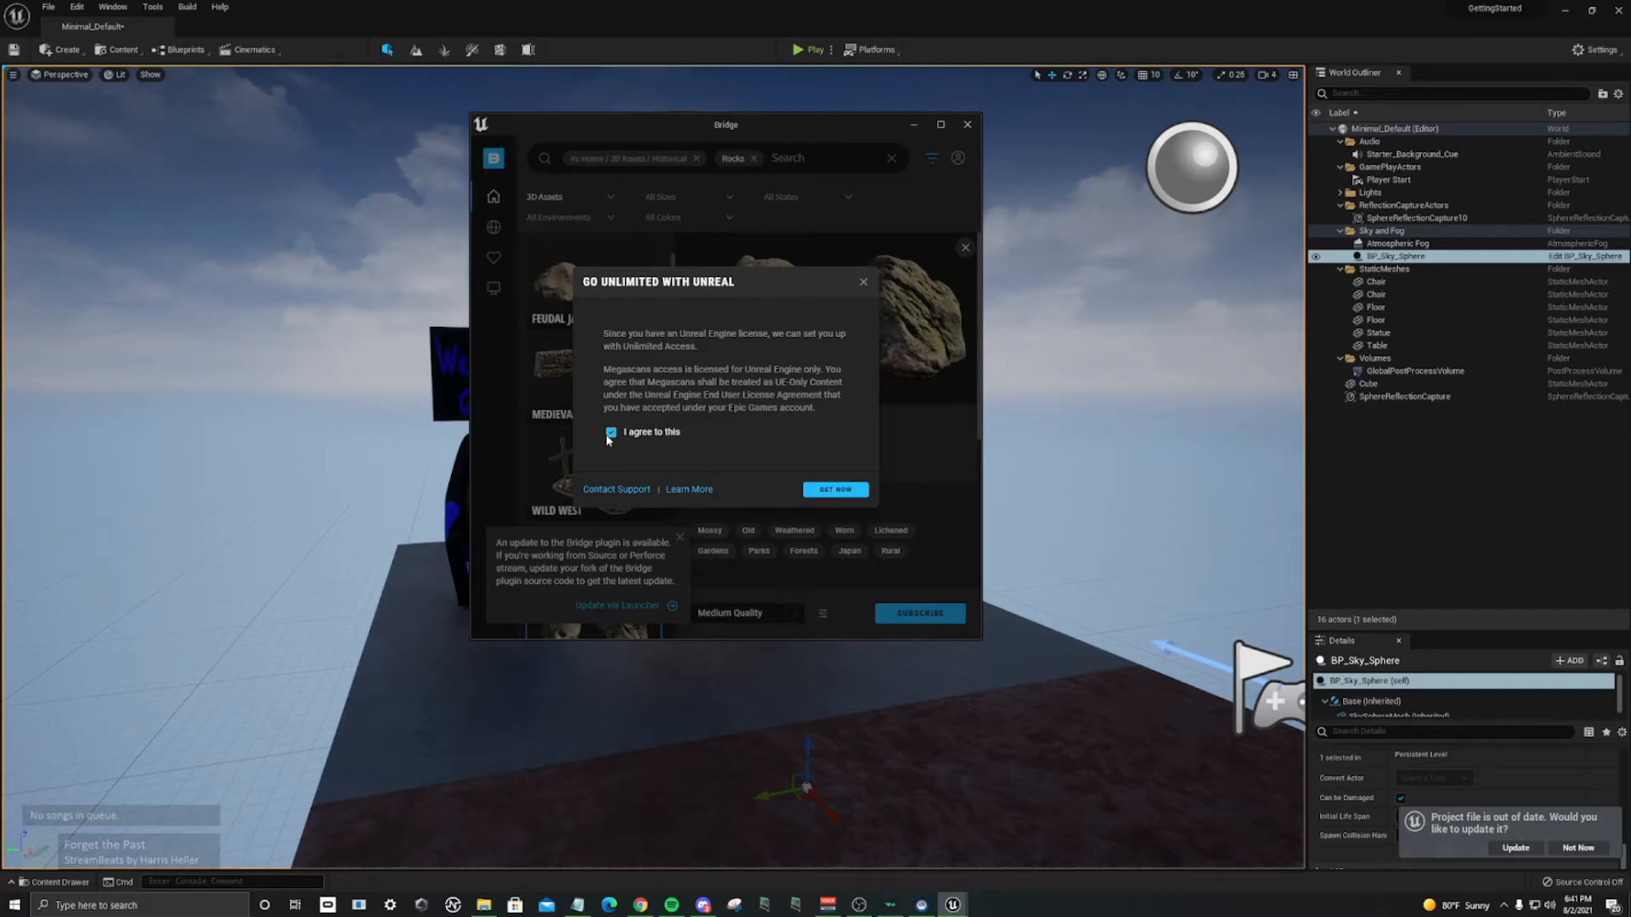
click(838, 491)
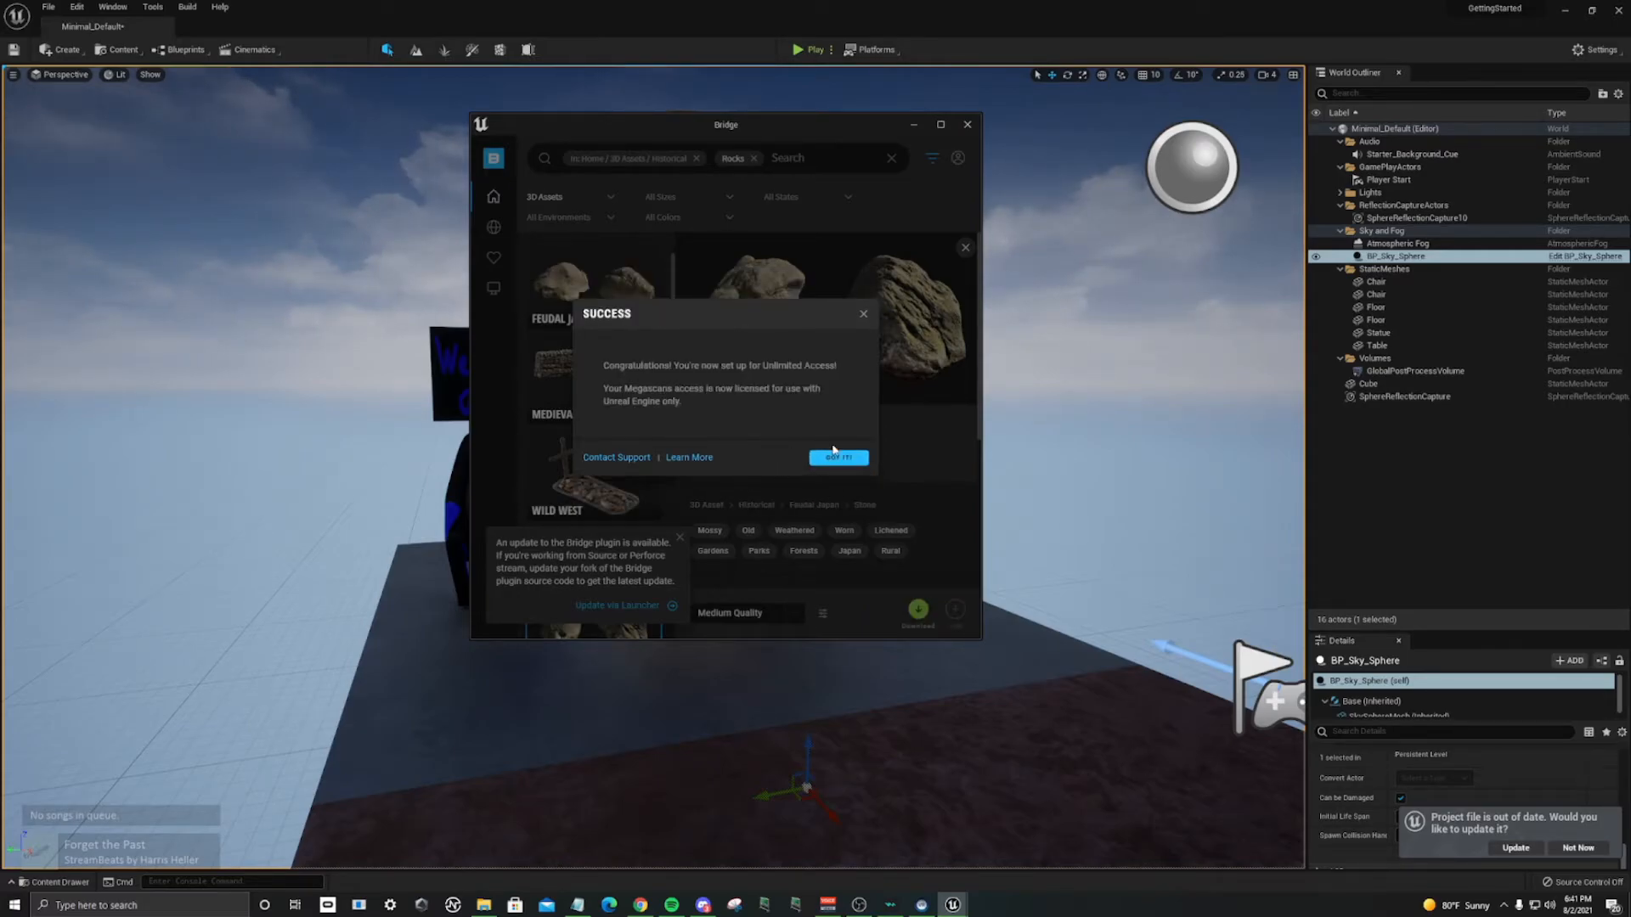
click(838, 459)
click(680, 538)
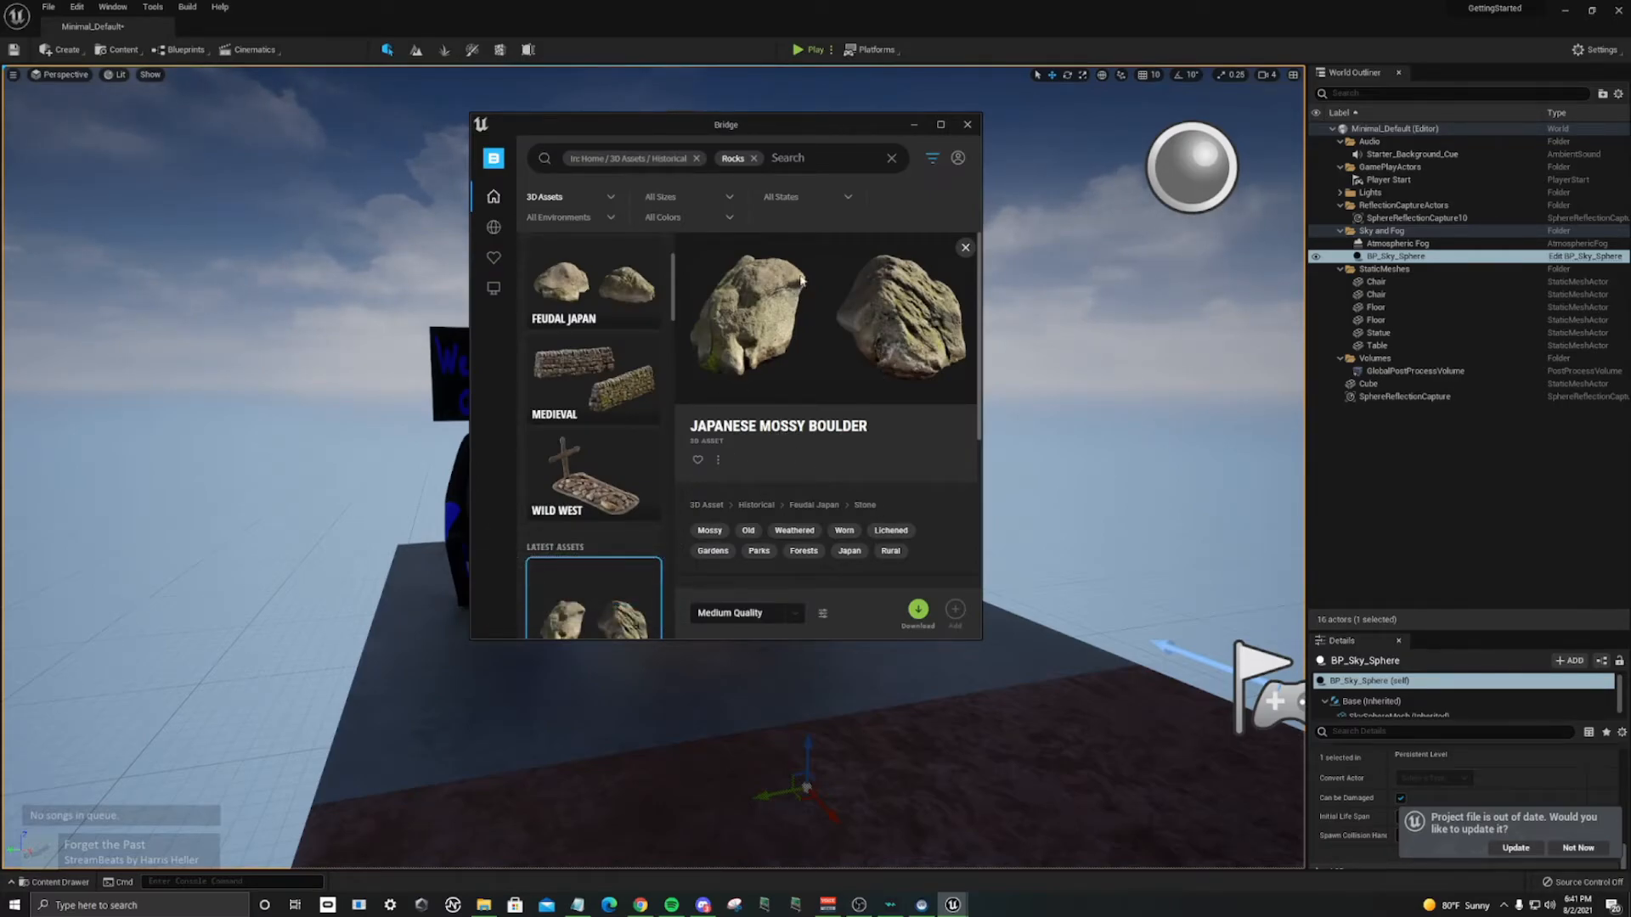
Step: Close the asset's details and place the Japanese Mossy Boulder from Bridge into the level near the table
click(965, 248)
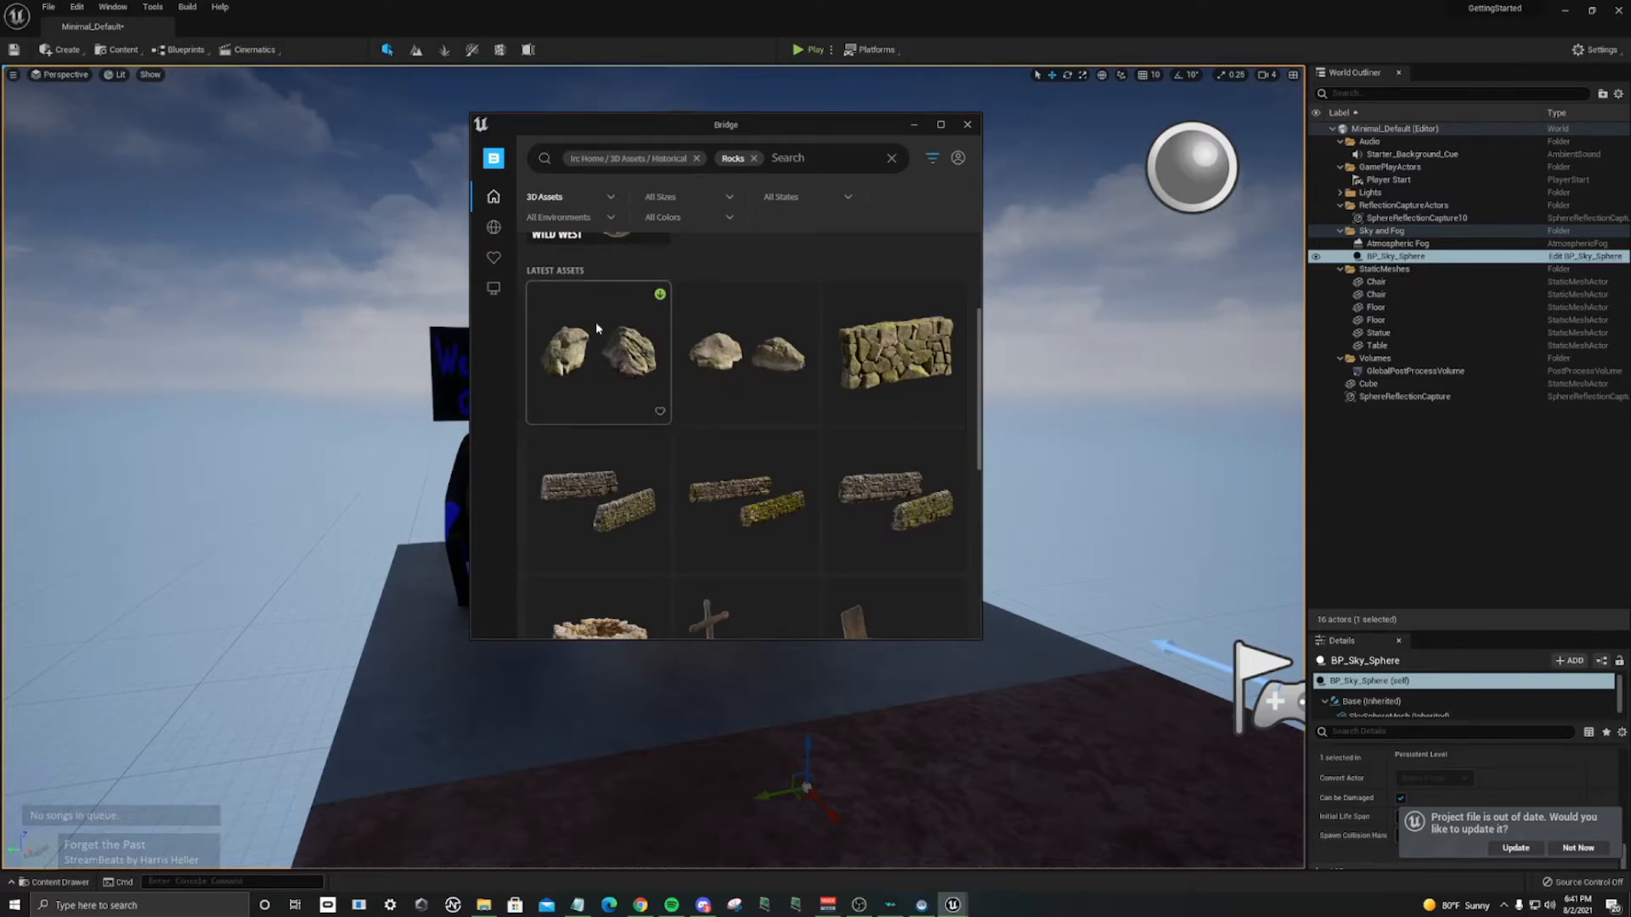
drag(610, 342, 1060, 632)
click(1084, 497)
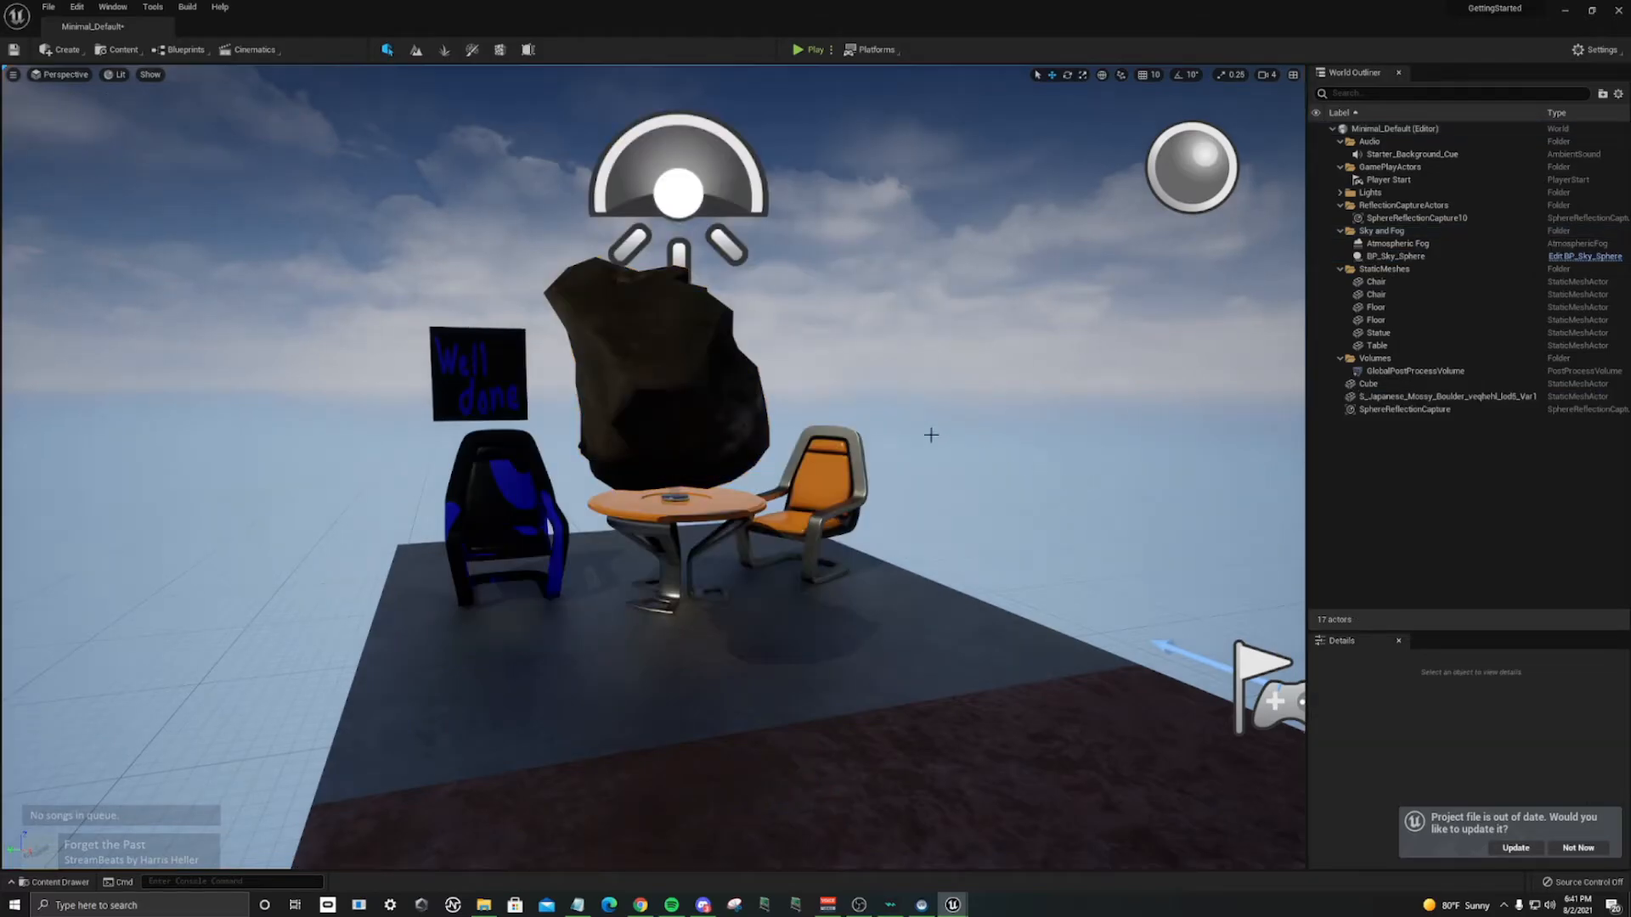
Step: Move the mossy boulder away from the table to the outer side of the retextured chair
scroll(653, 467, up, 3)
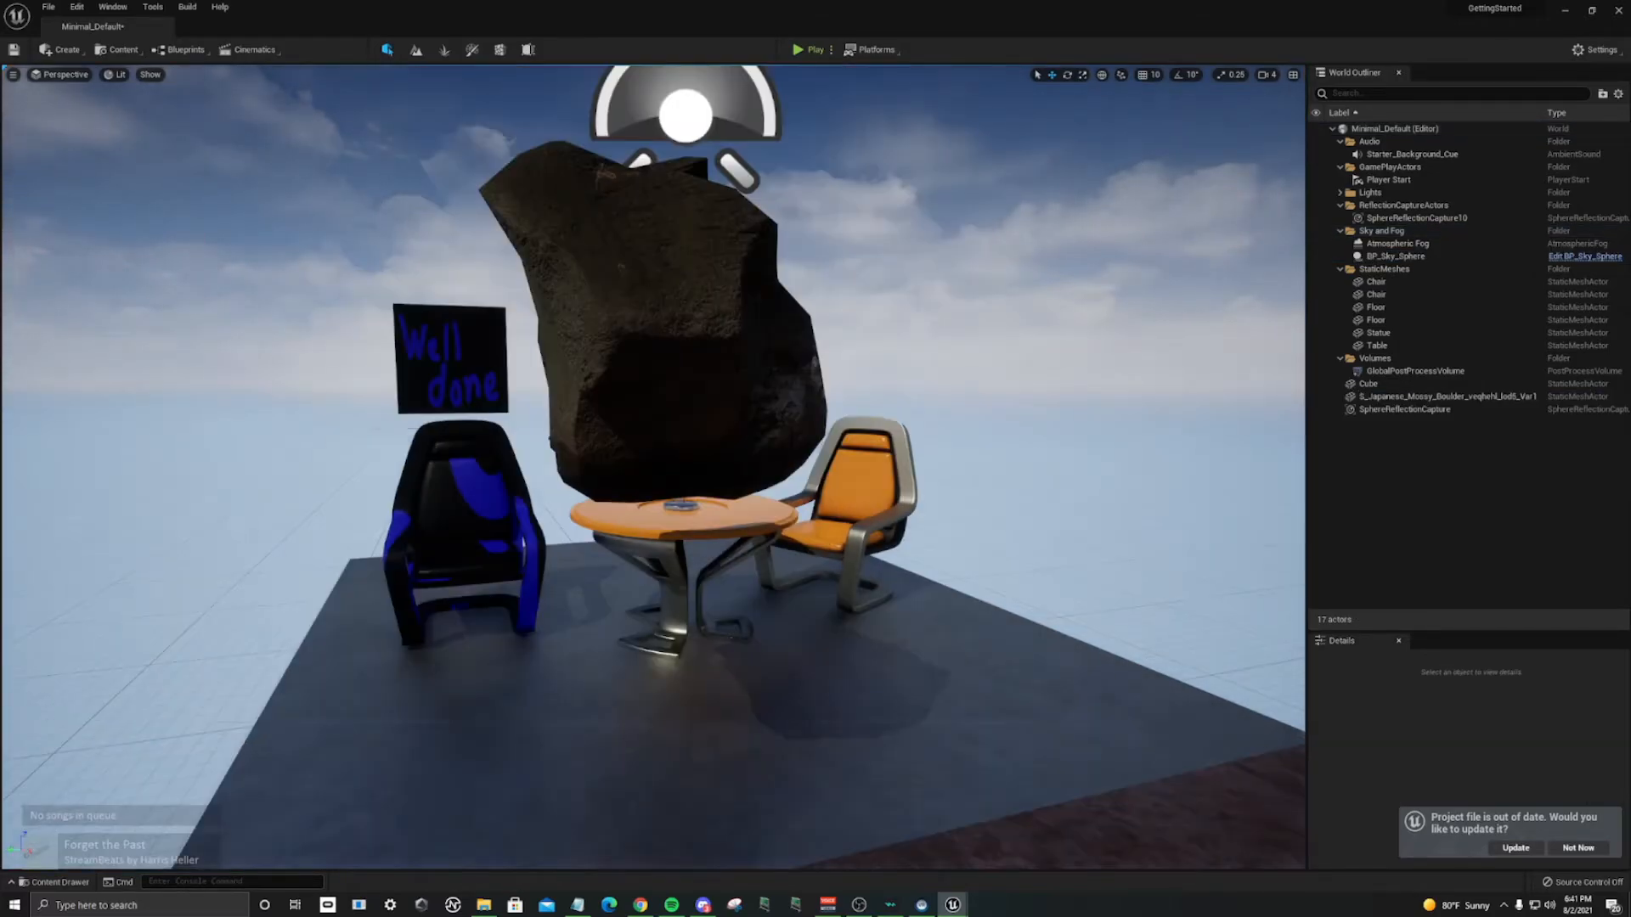
scroll(813, 423, down, 3)
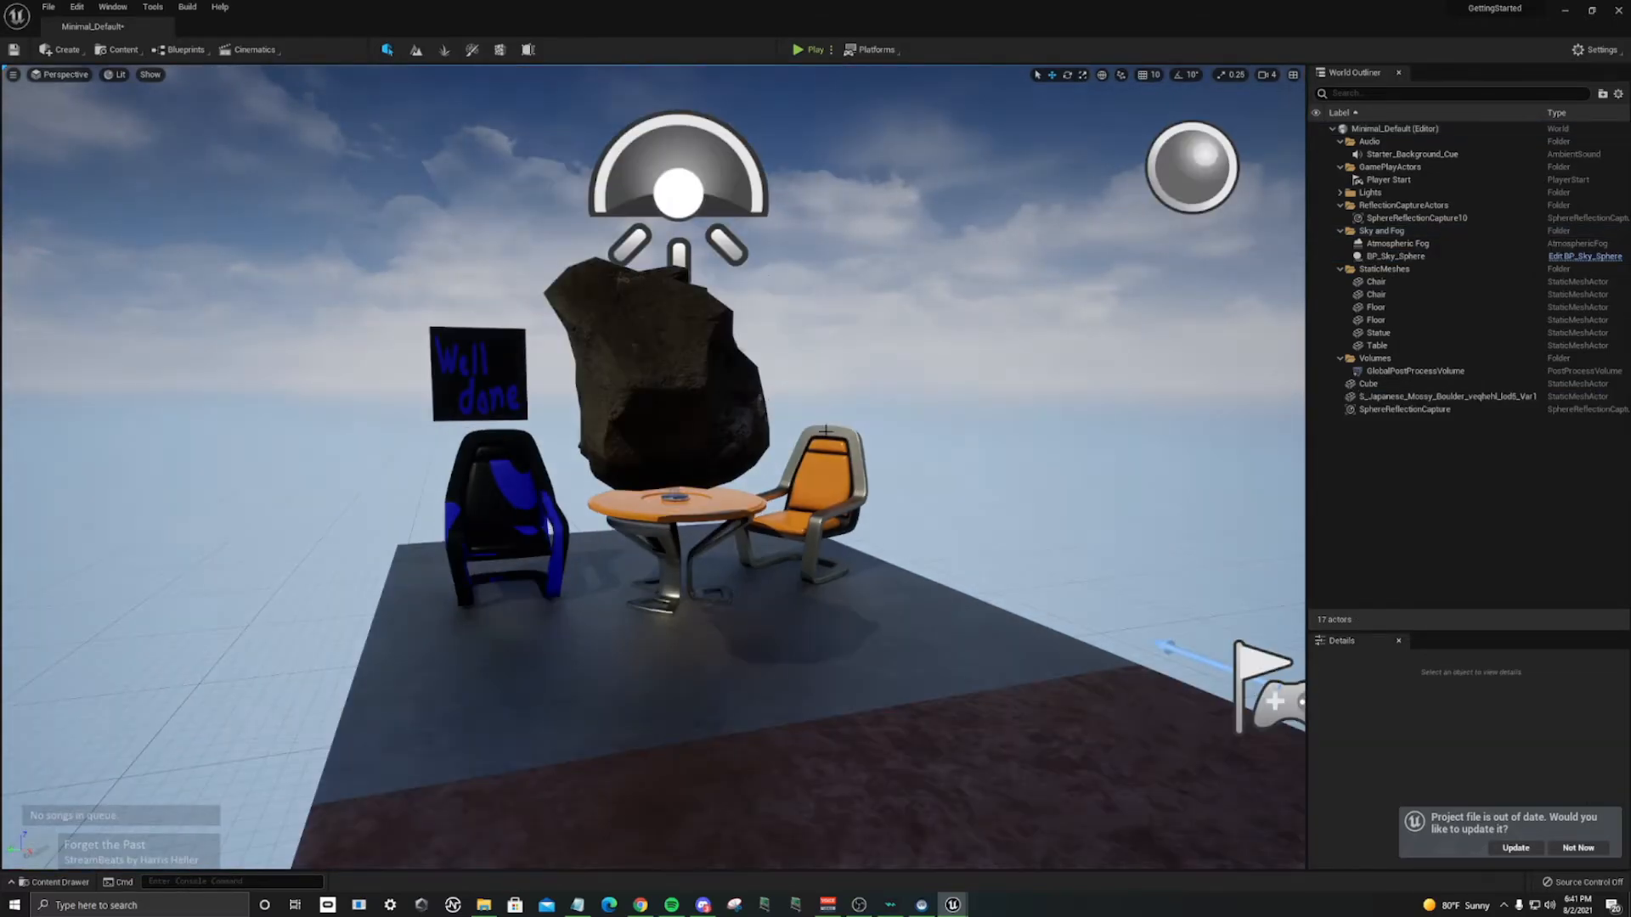
right_click(813, 425)
click(739, 395)
drag(656, 467, 417, 510)
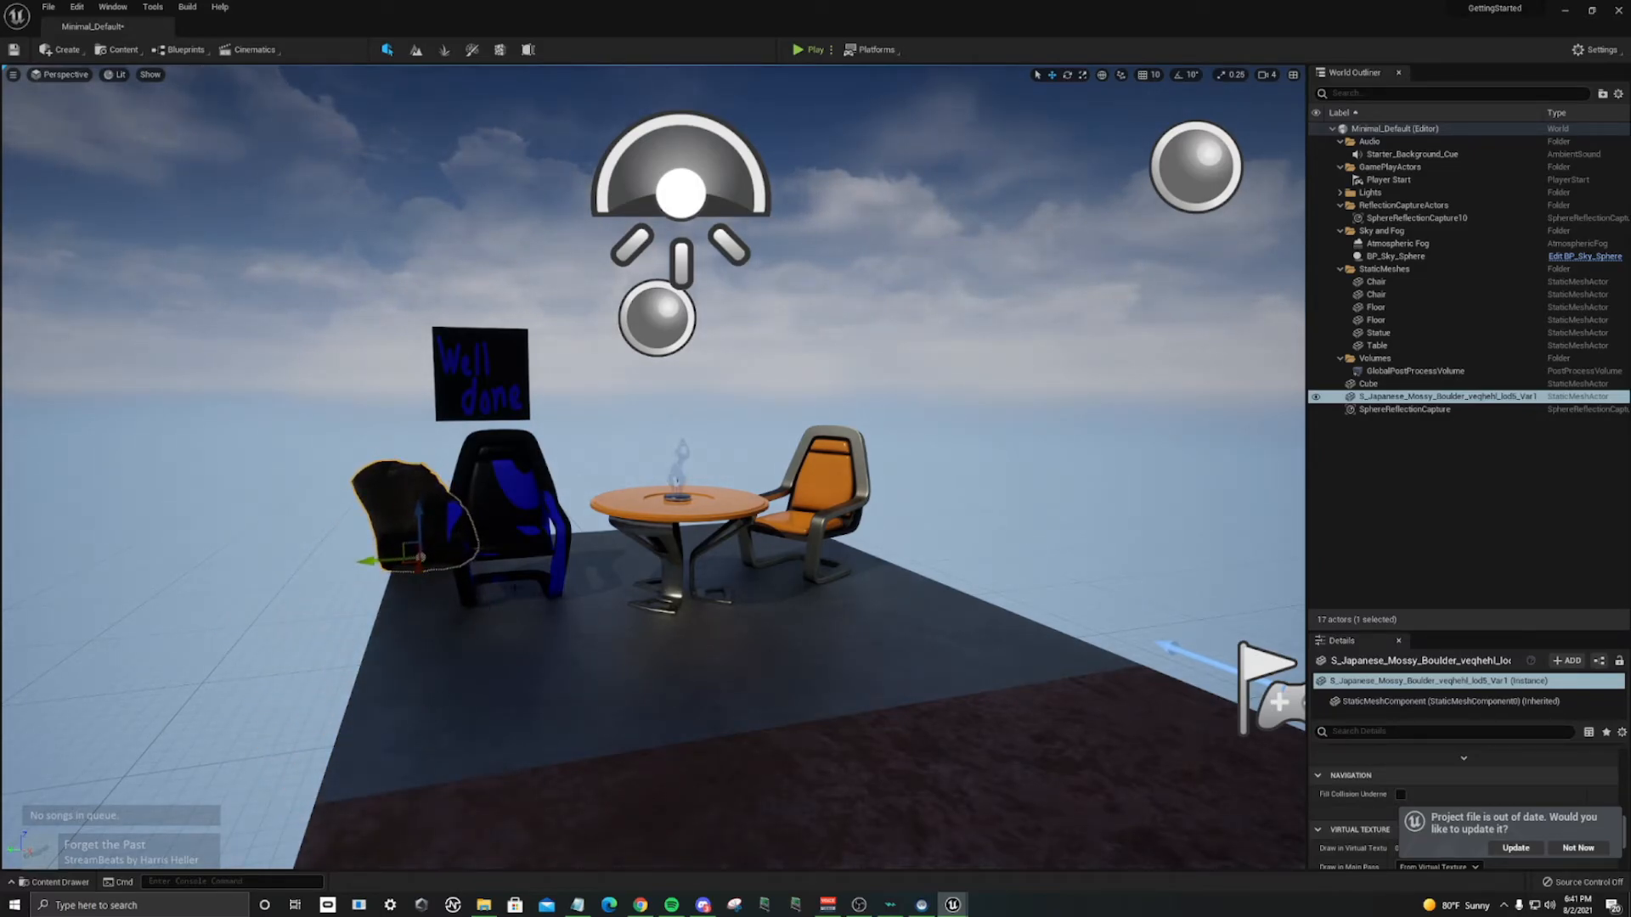
right_drag(831, 283, 739, 210)
click(856, 287)
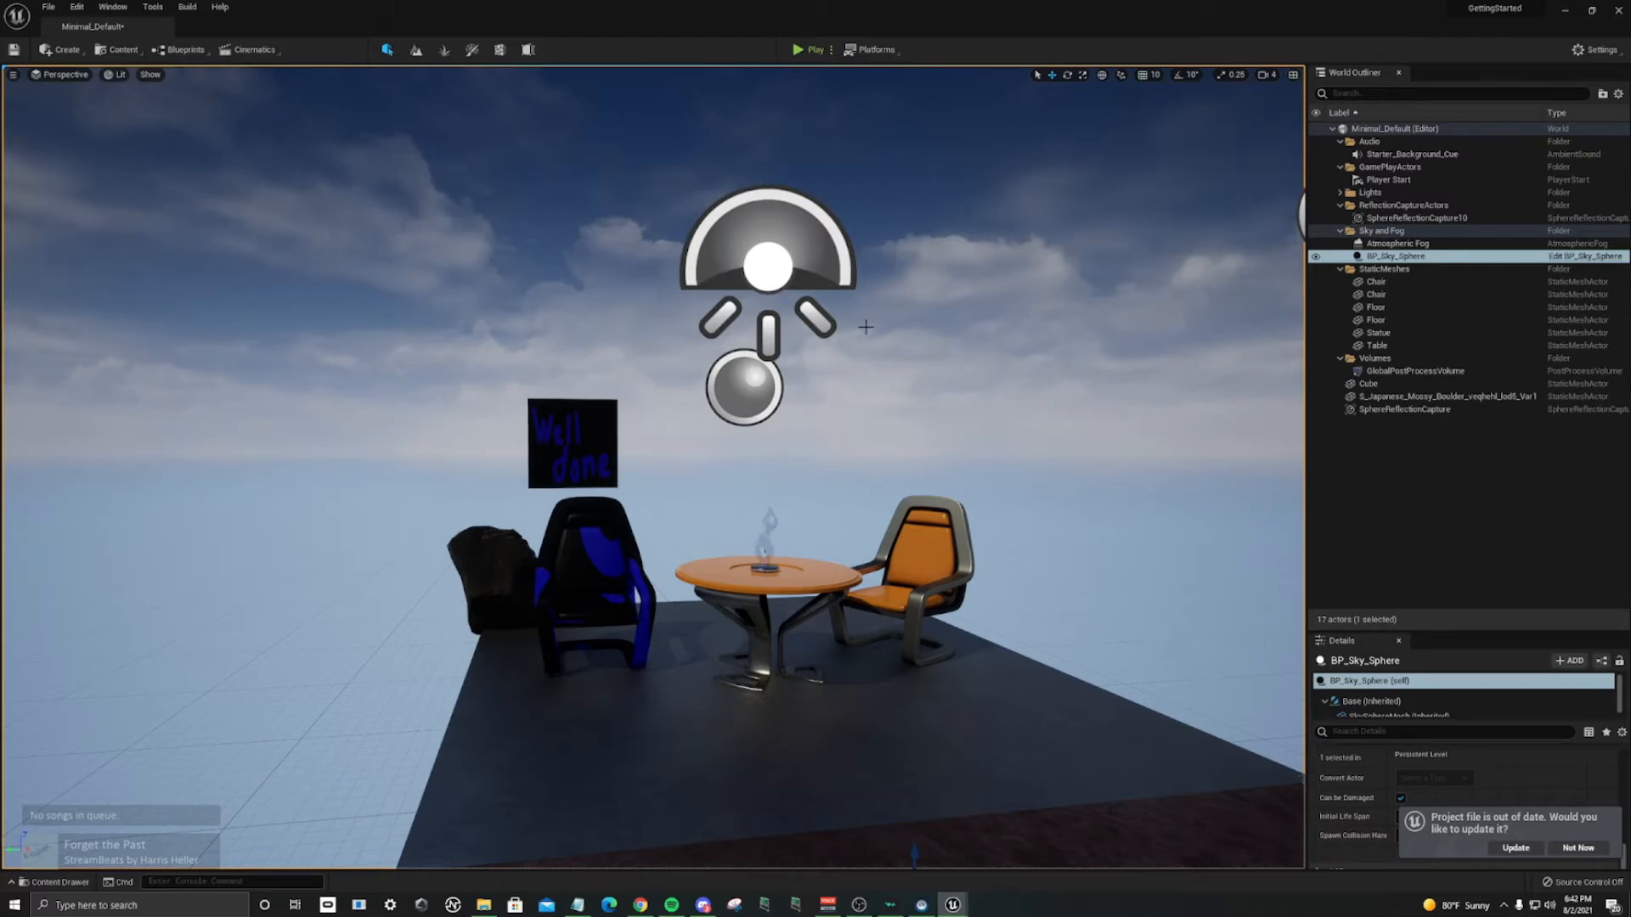
Step: Close the Details and World Outliner panels and restore them by loading the Default Editor Layout
click(1398, 641)
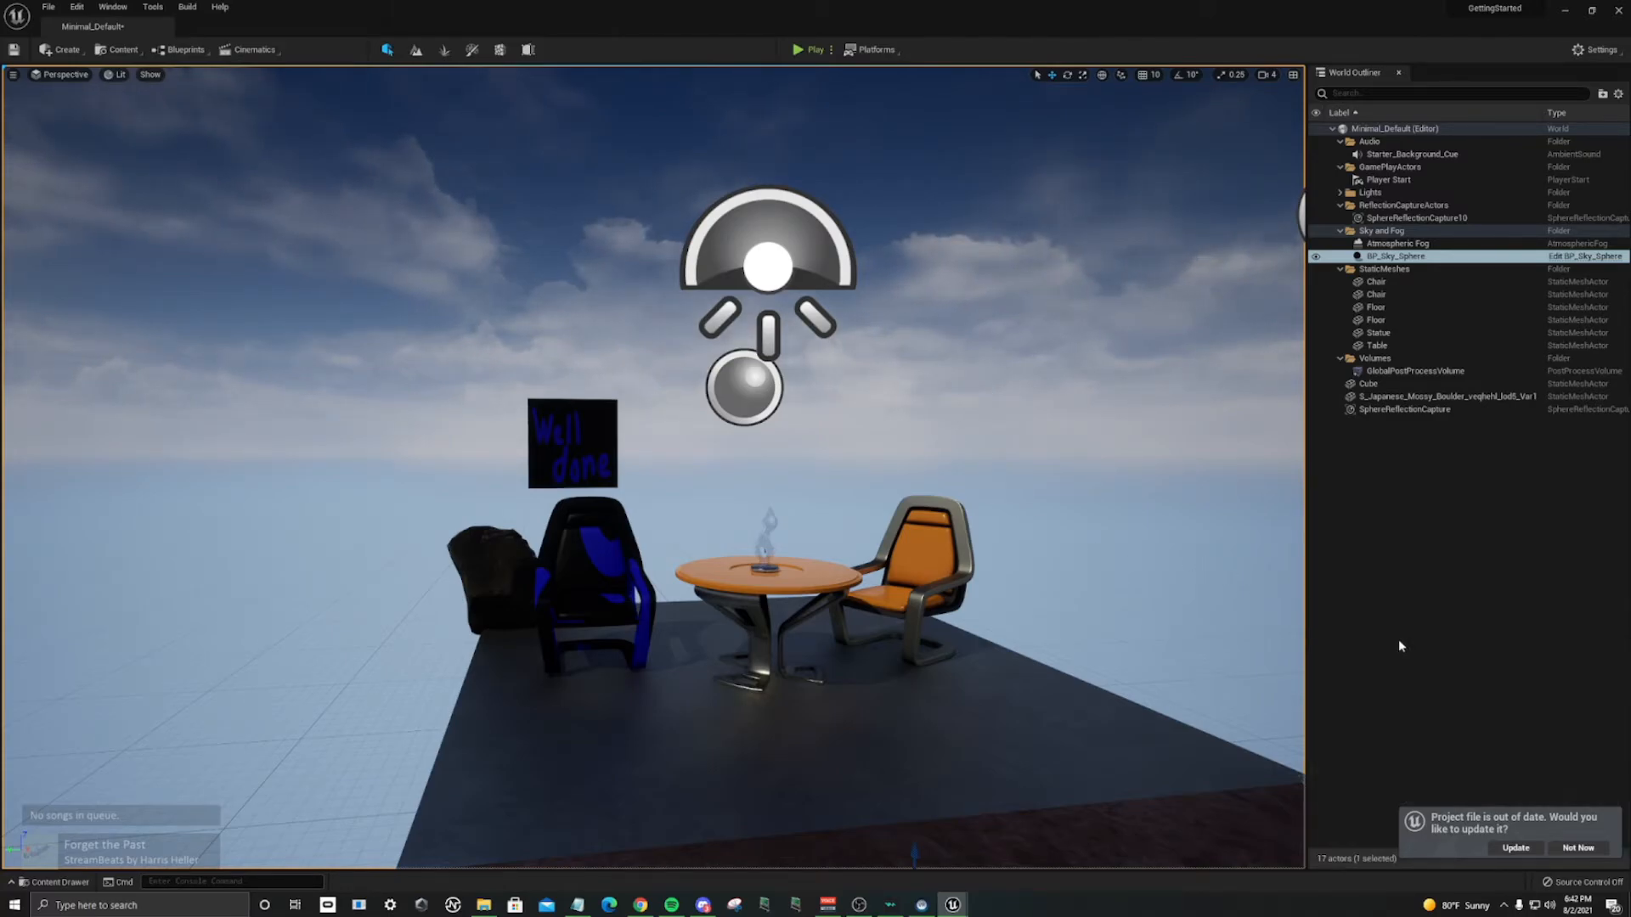
click(1399, 76)
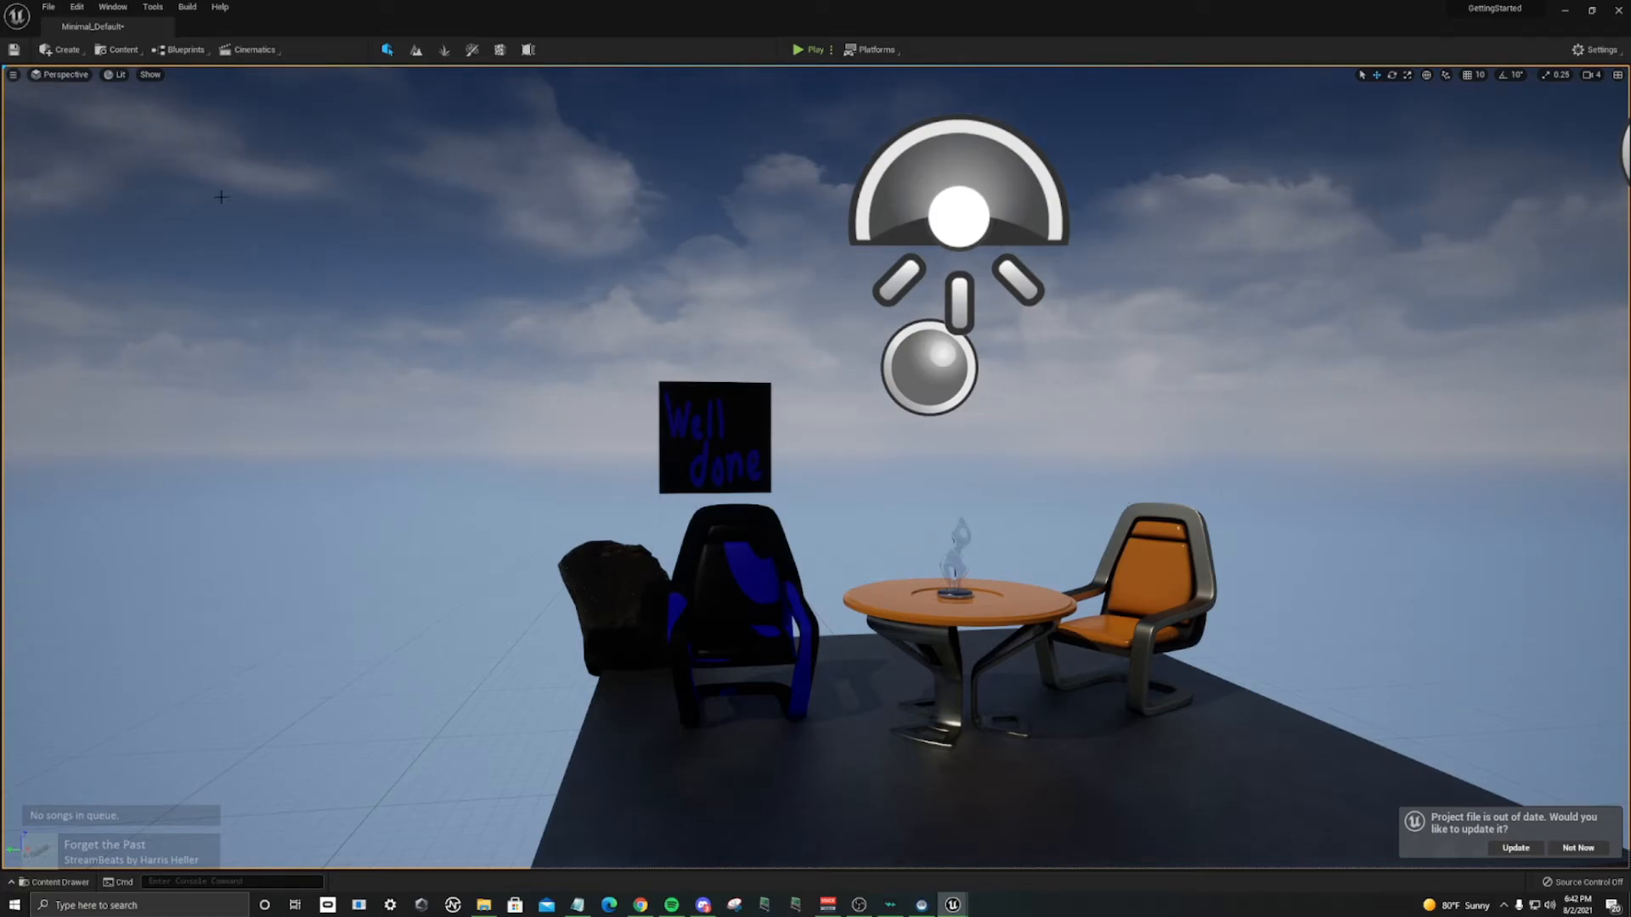
click(108, 8)
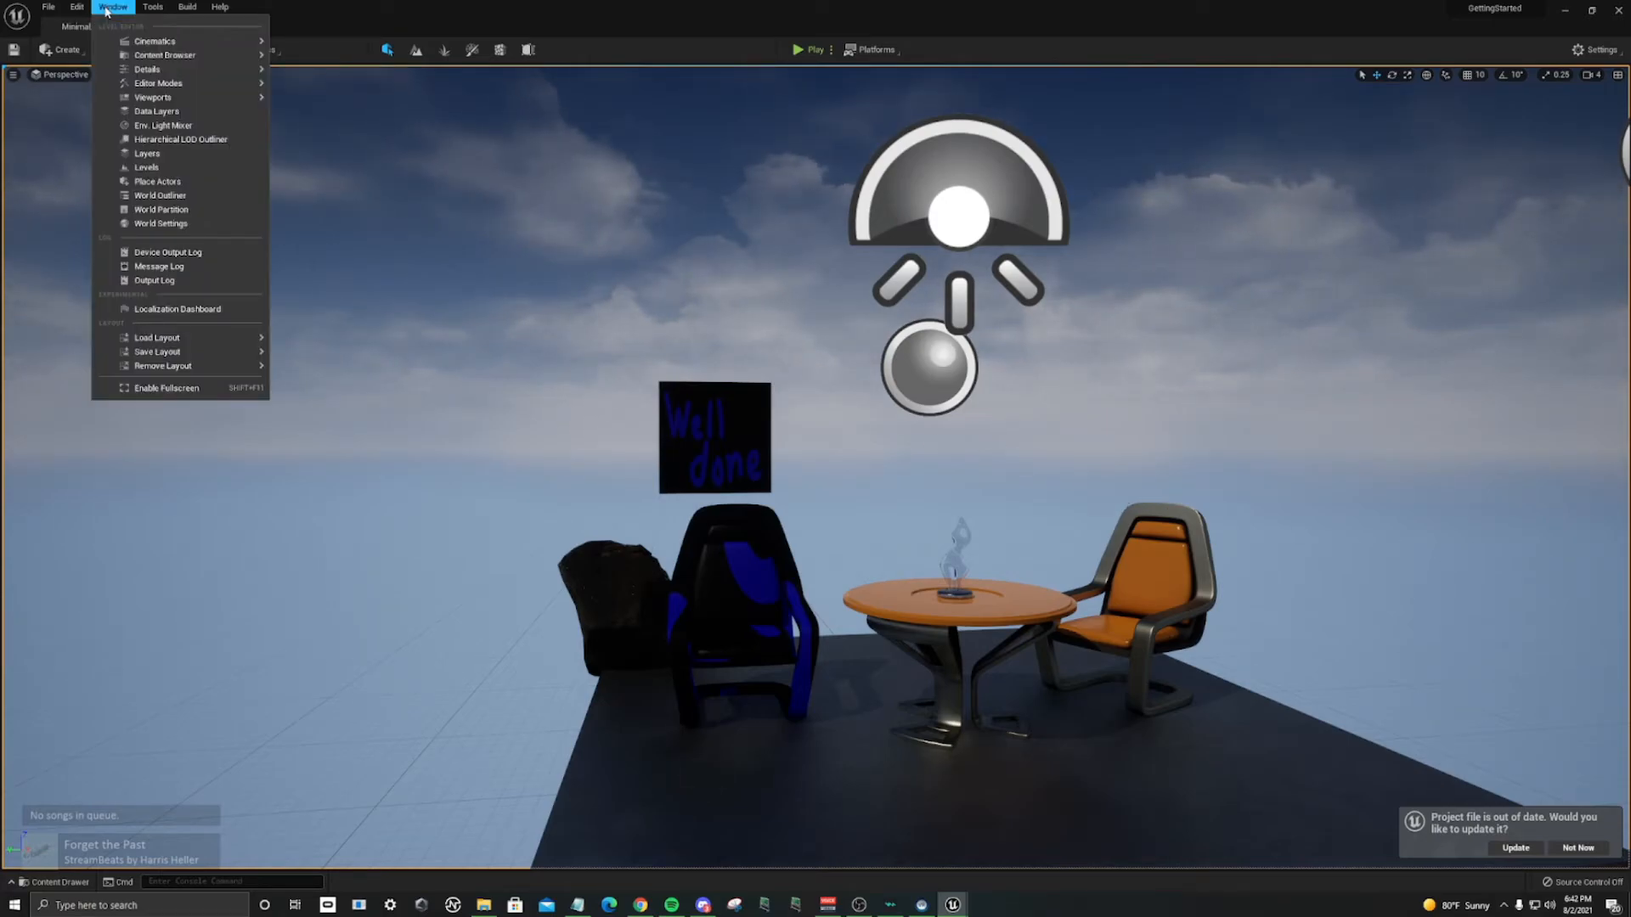
mouse_move(190, 338)
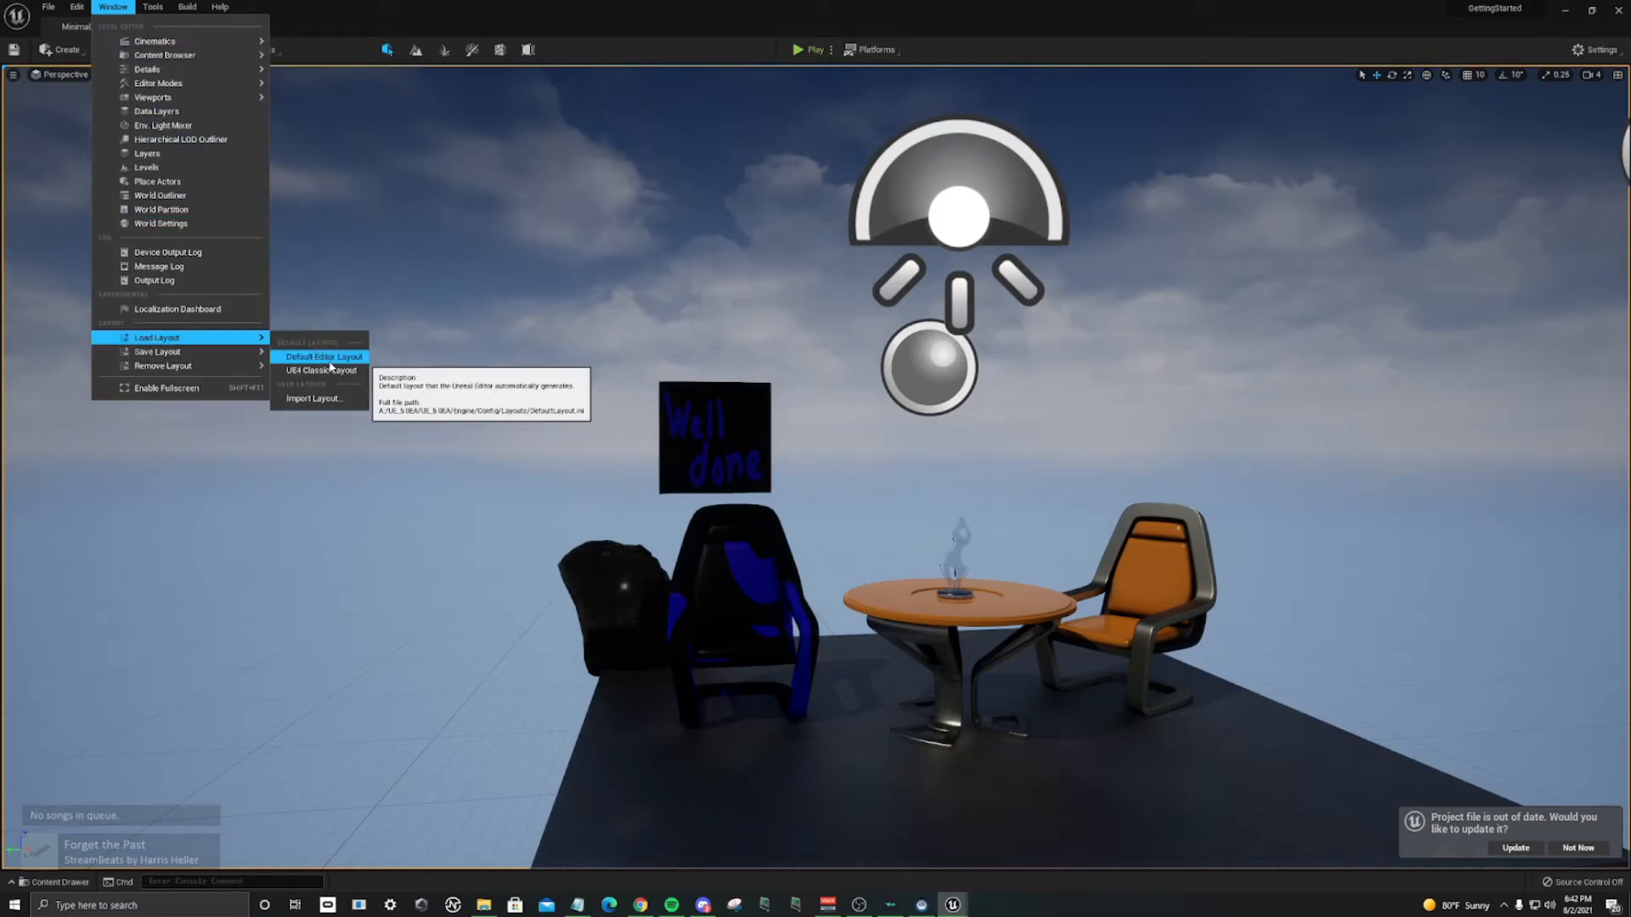
click(330, 360)
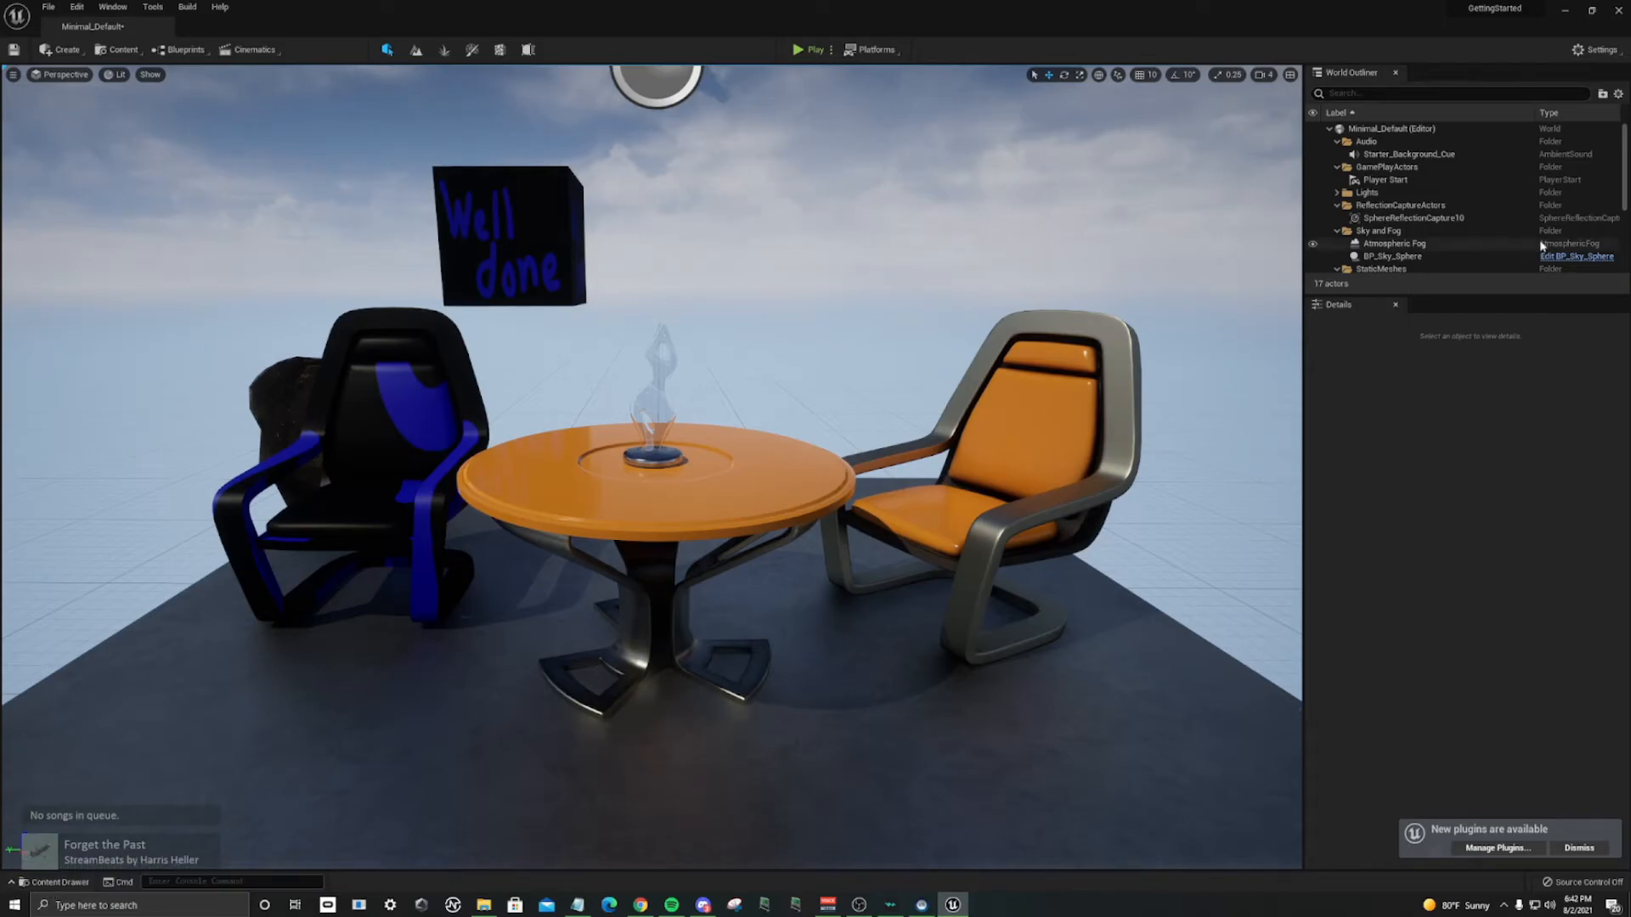
click(111, 8)
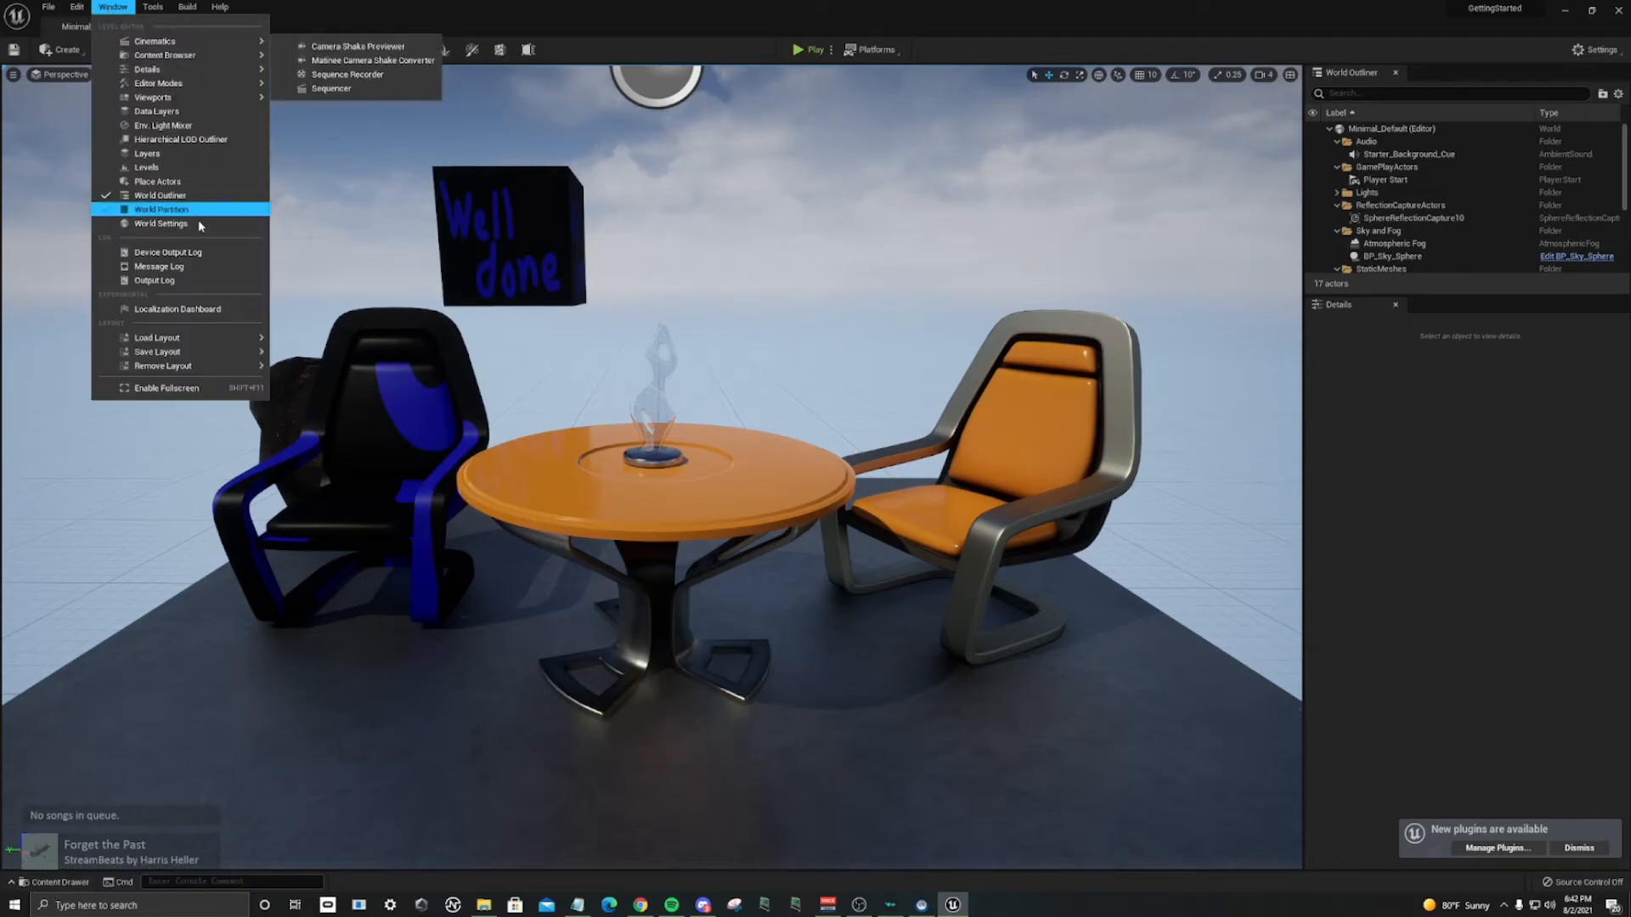
mouse_move(172, 354)
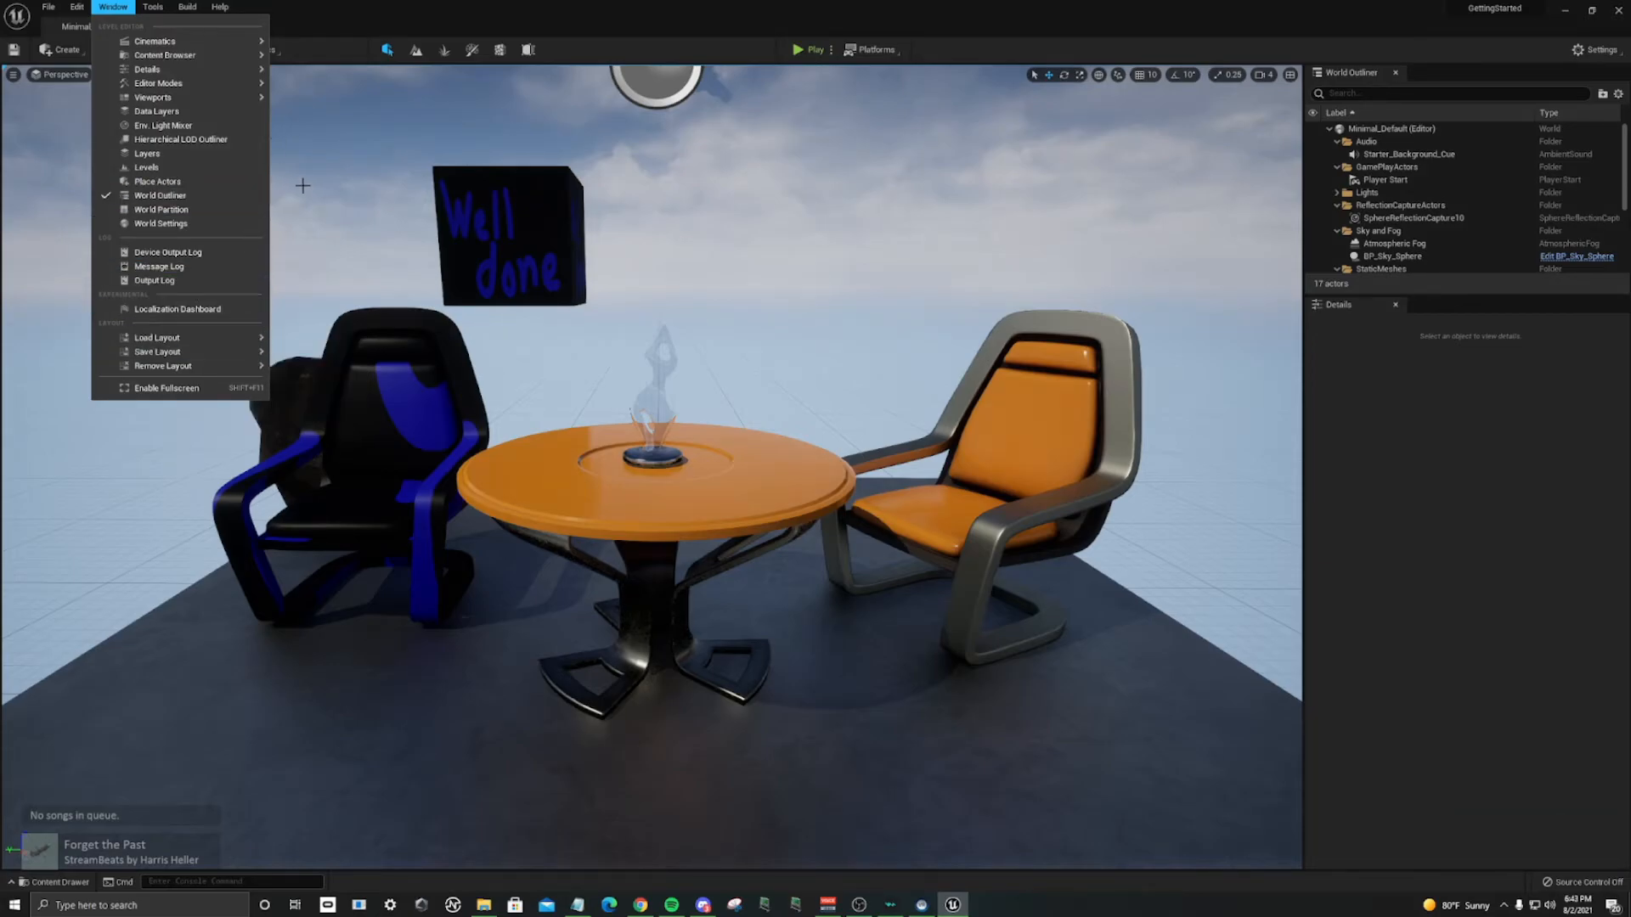
click(648, 30)
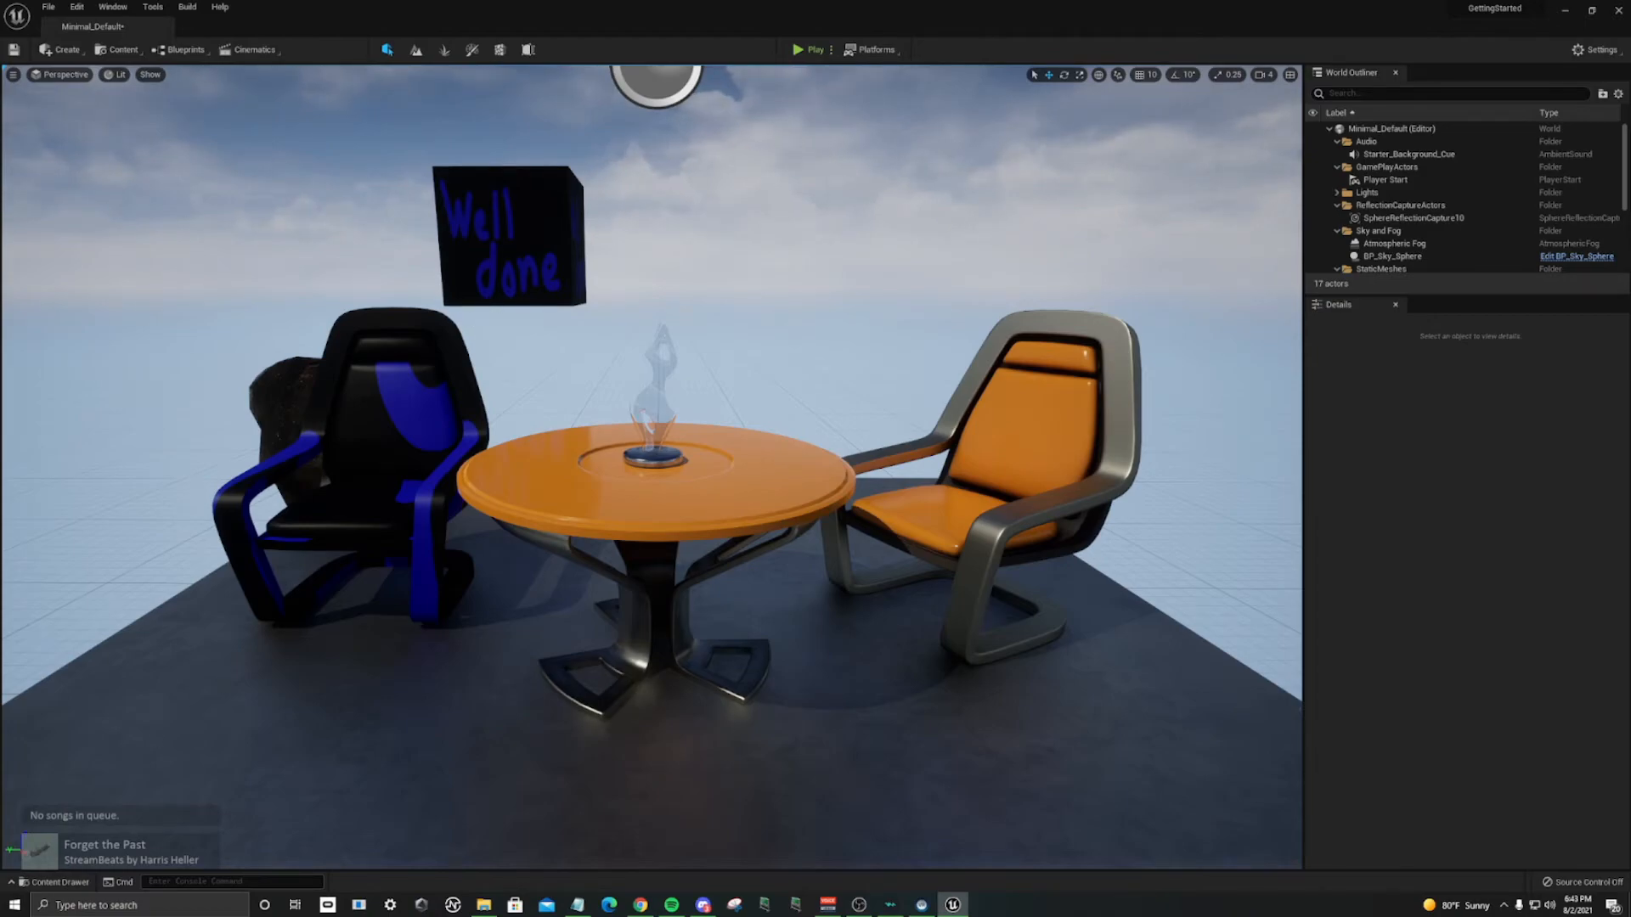
Step: Create a new folder named Mine in the project's Content folder and open it
click(13, 886)
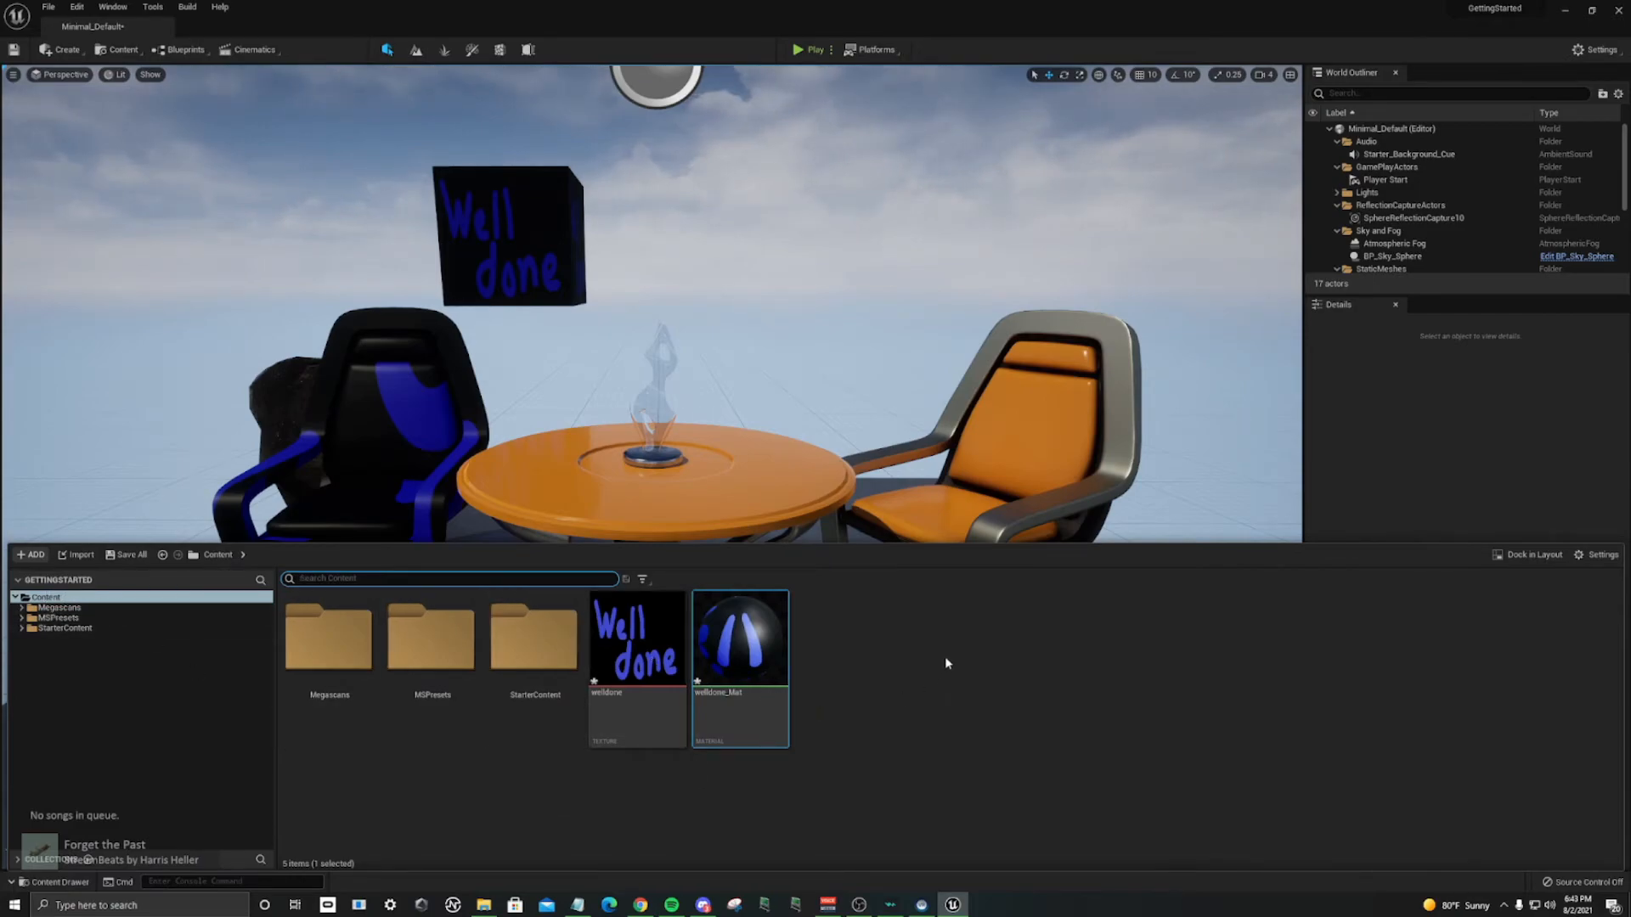
right_click(909, 647)
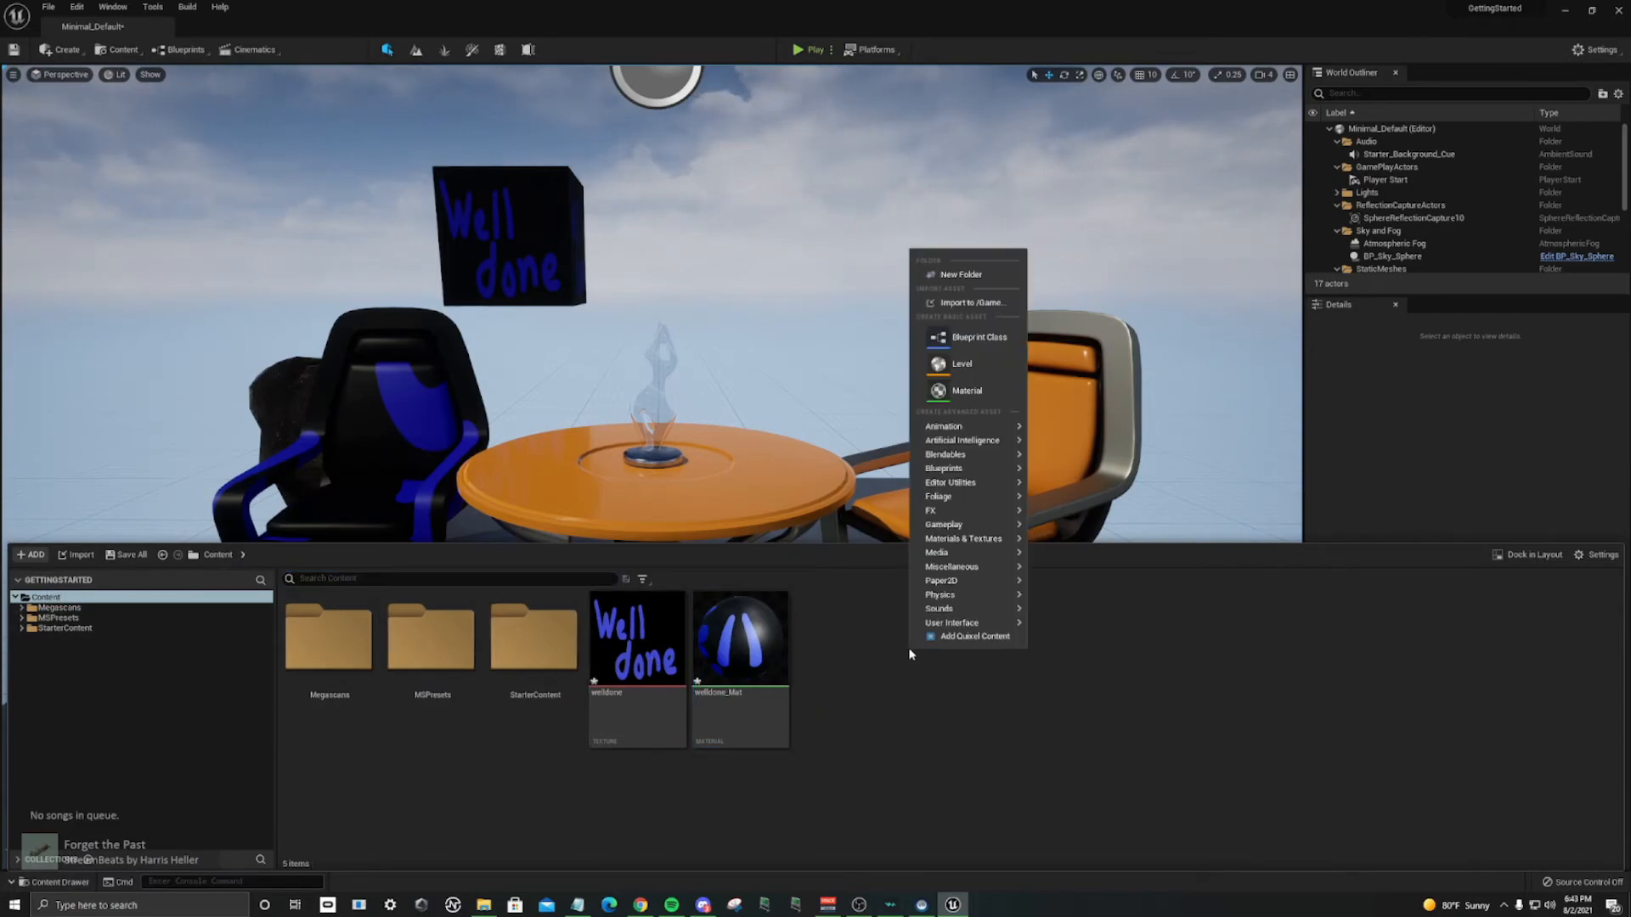
click(960, 276)
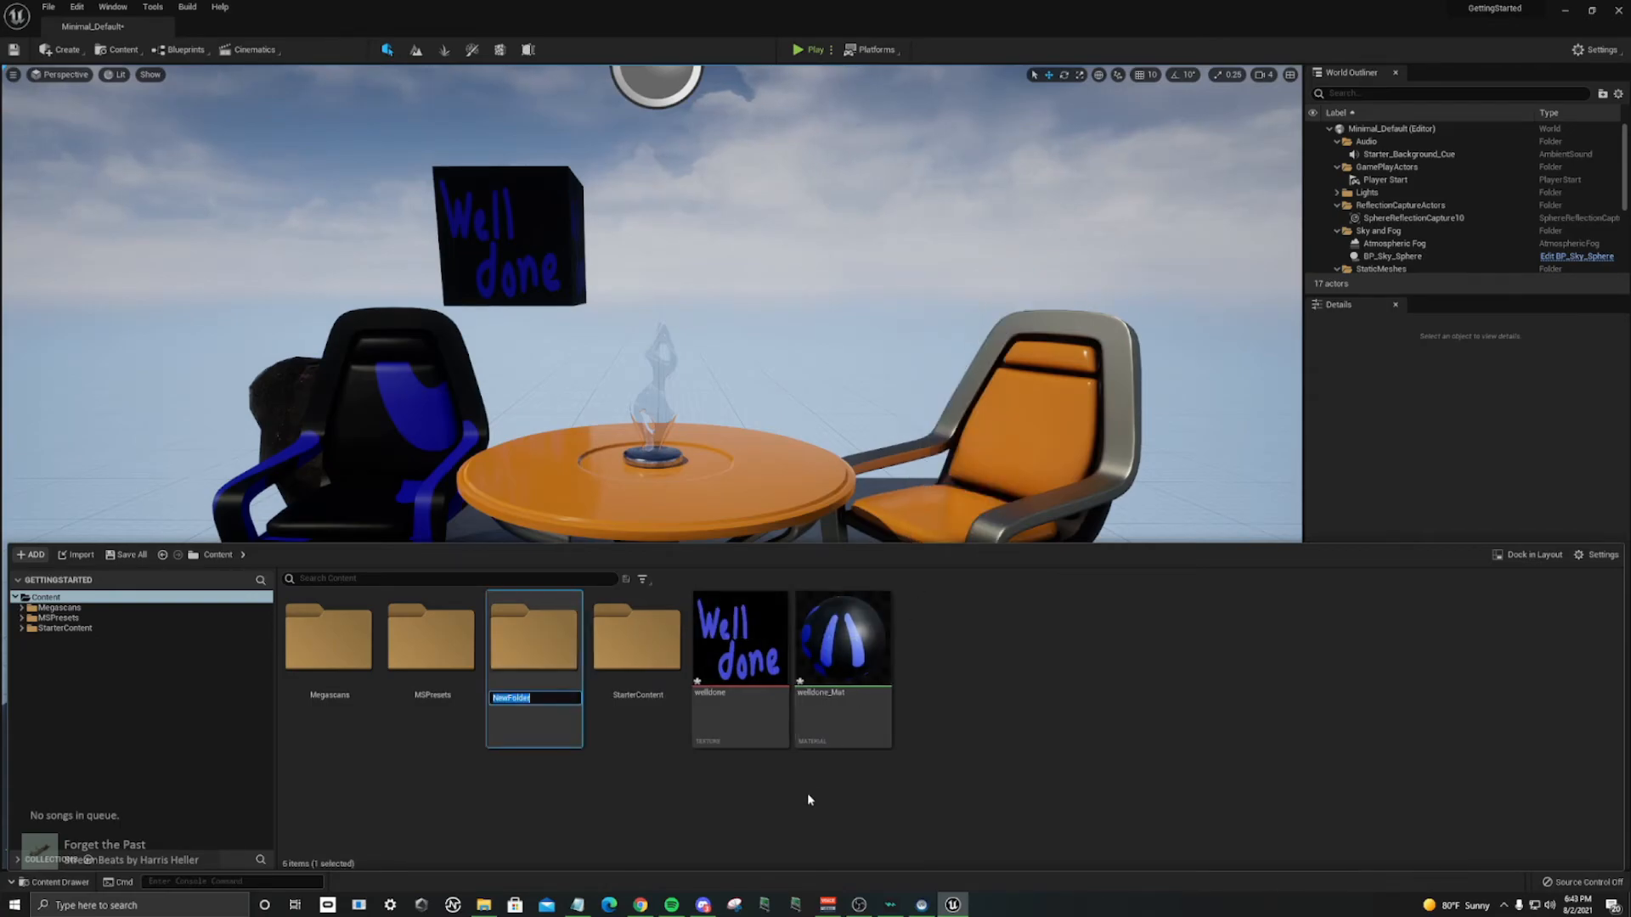
text(Min)
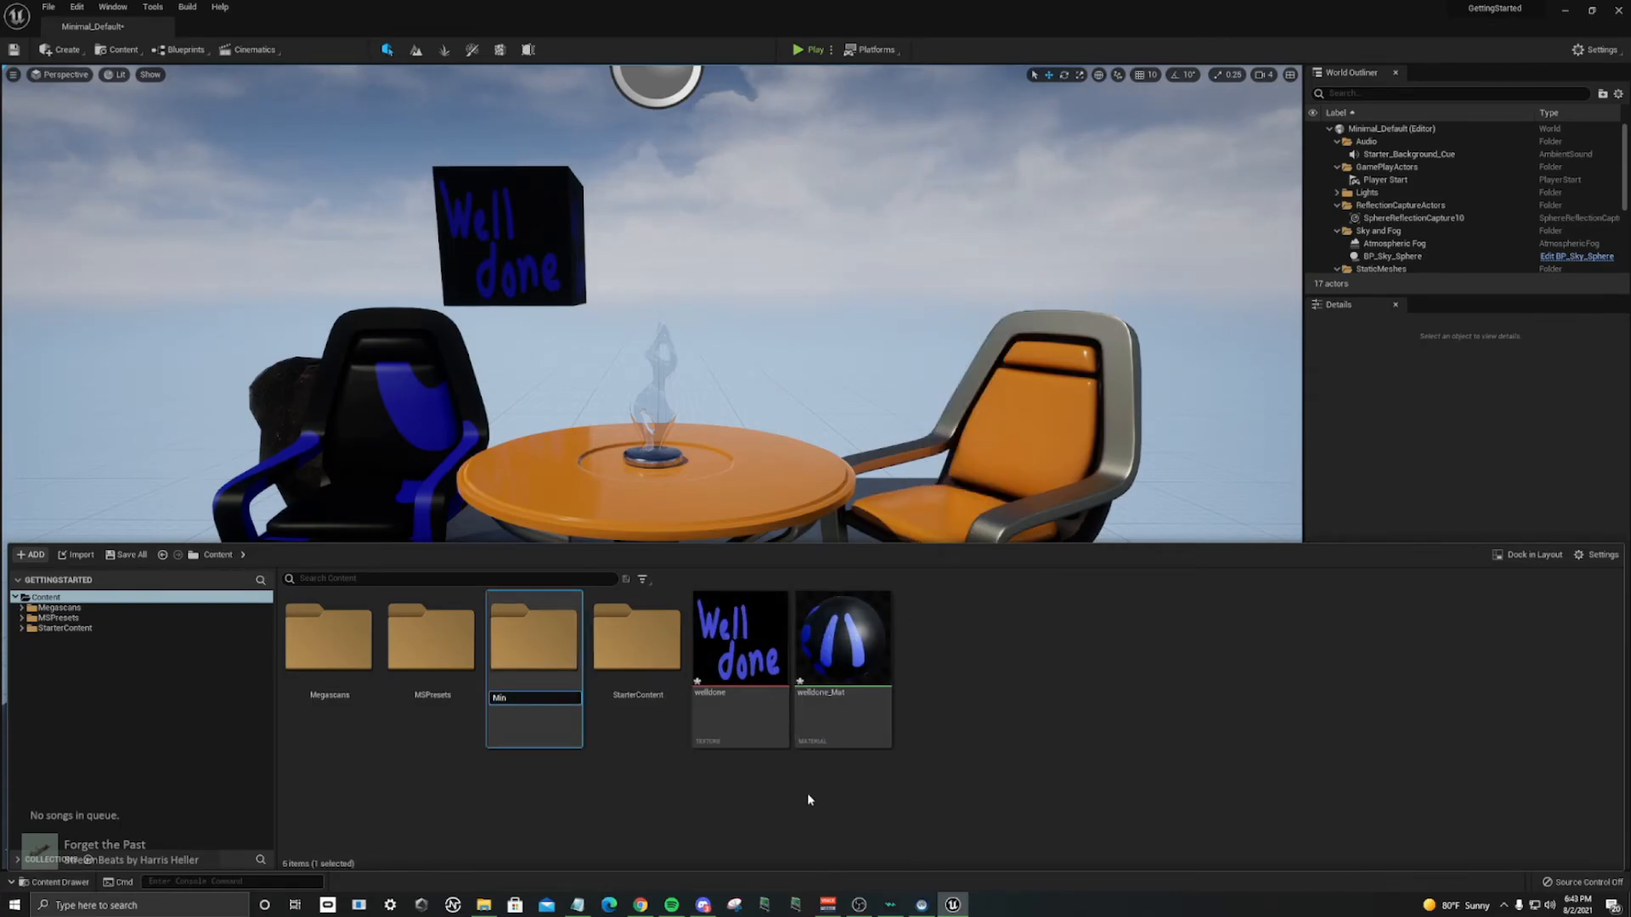
text(e)
key(Return)
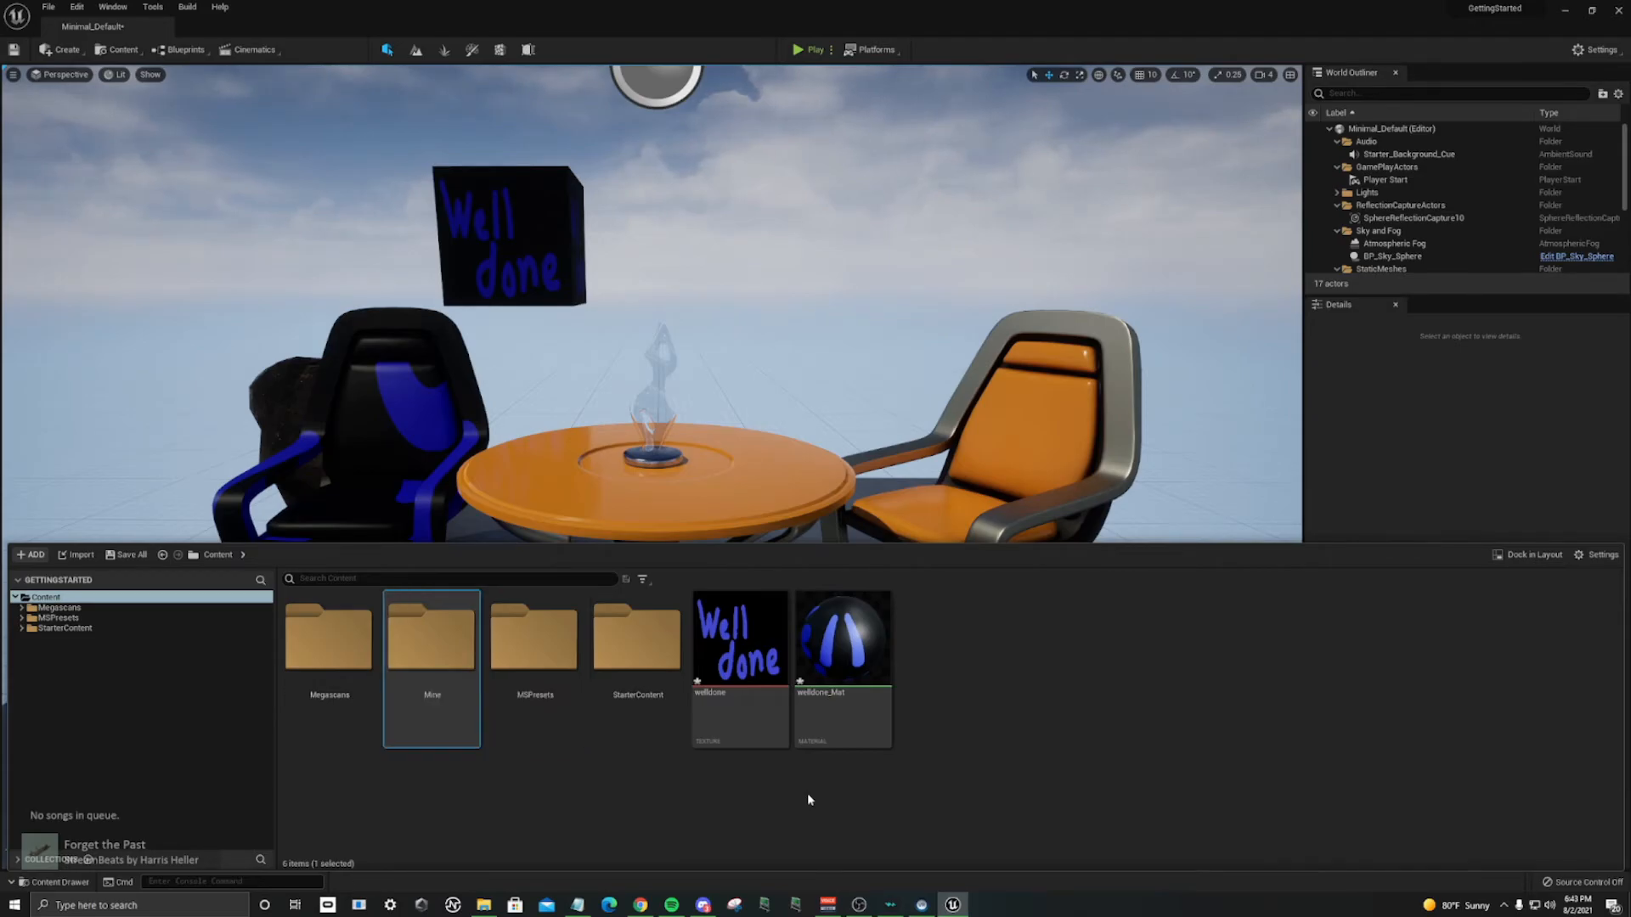
double_click(437, 664)
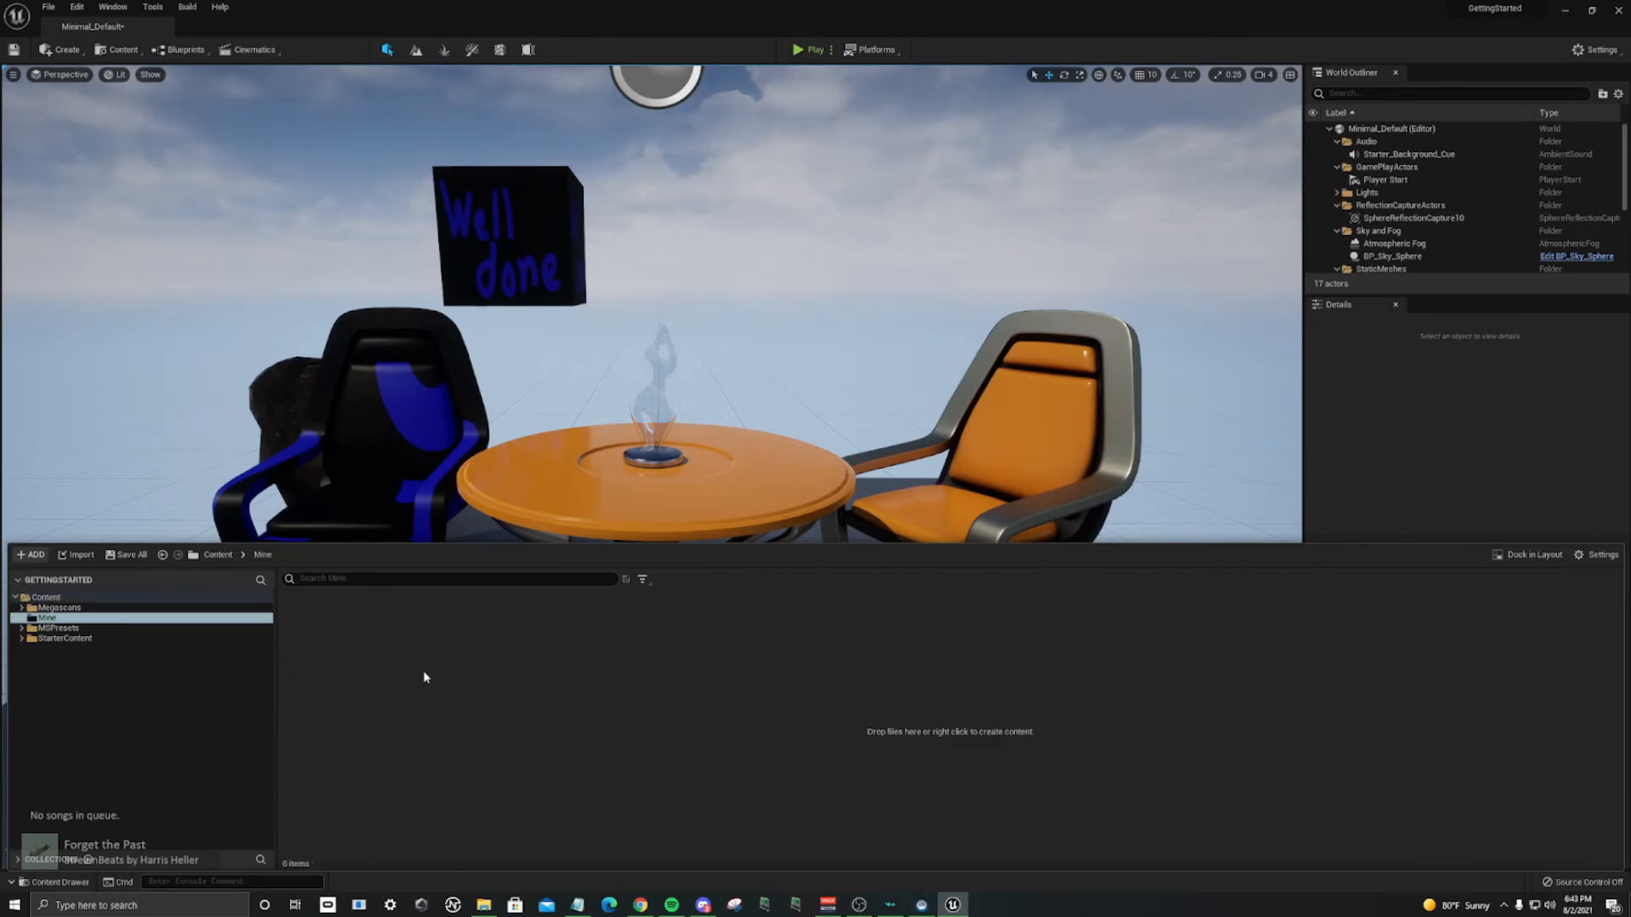
Step: Create two subfolders named maps and materials inside the Mine folder
right_click(422, 654)
click(480, 282)
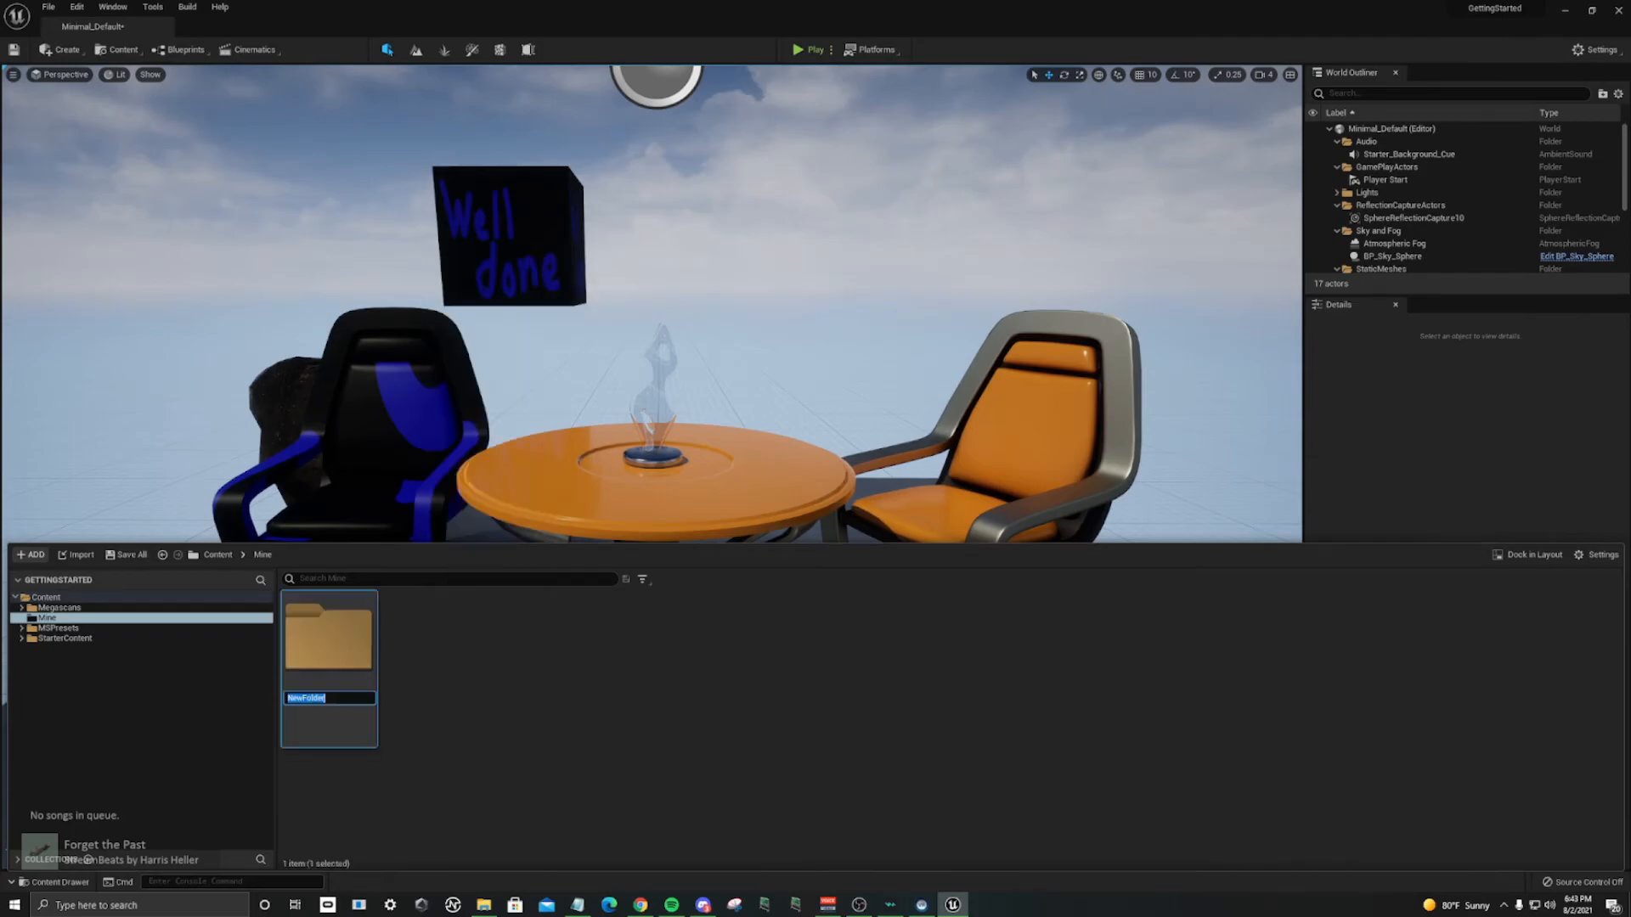
text(maps)
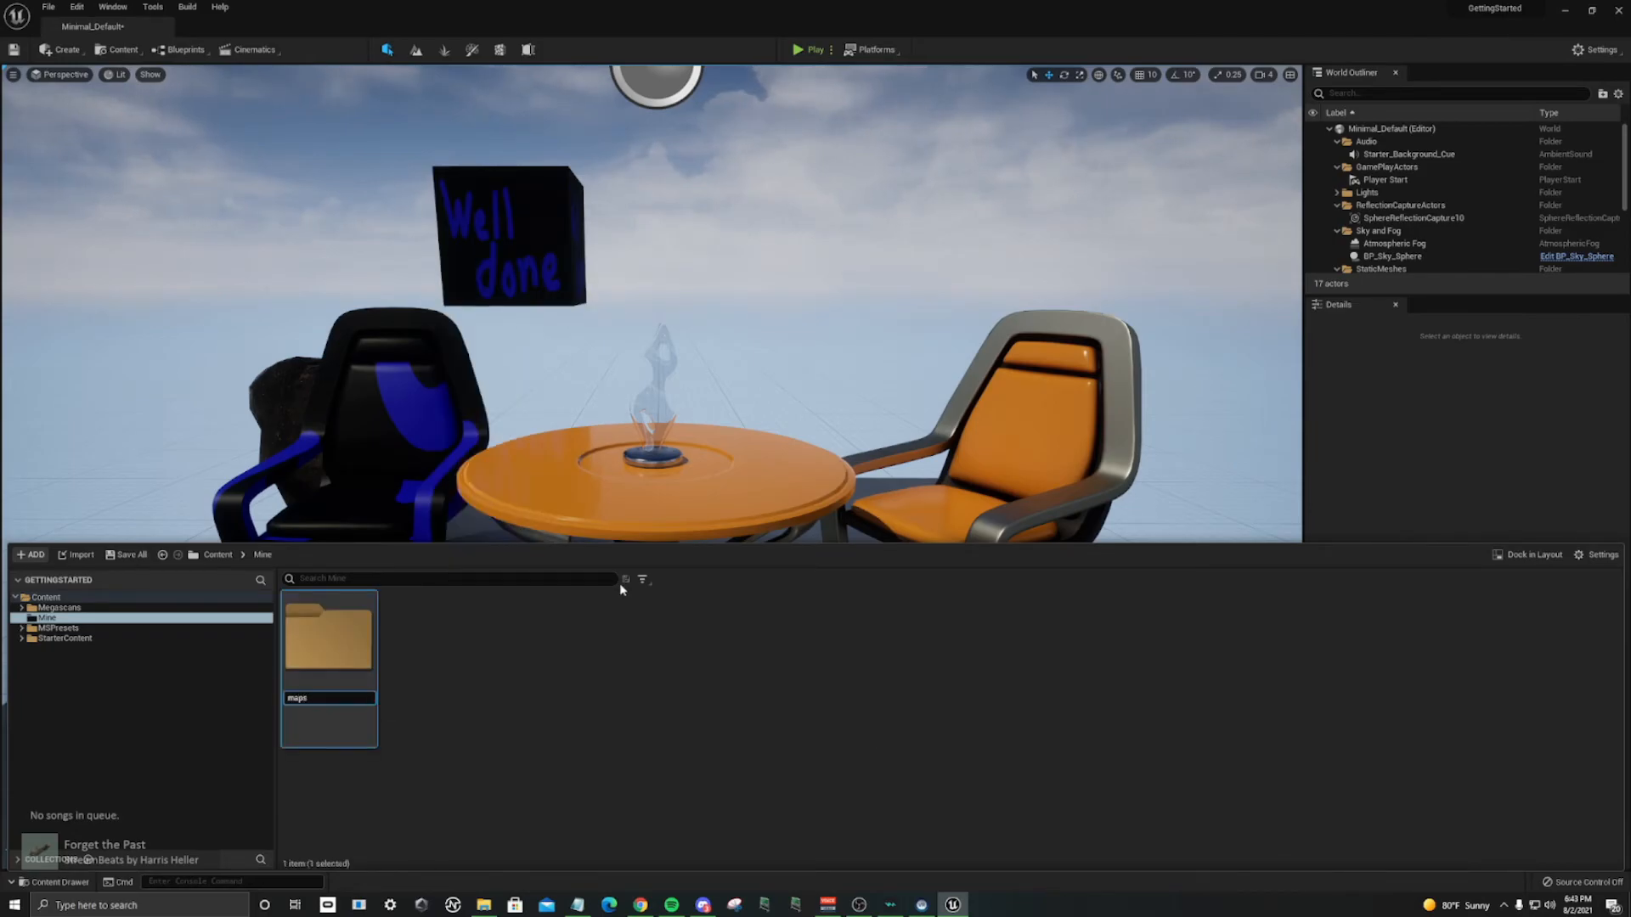
right_click(567, 671)
click(615, 301)
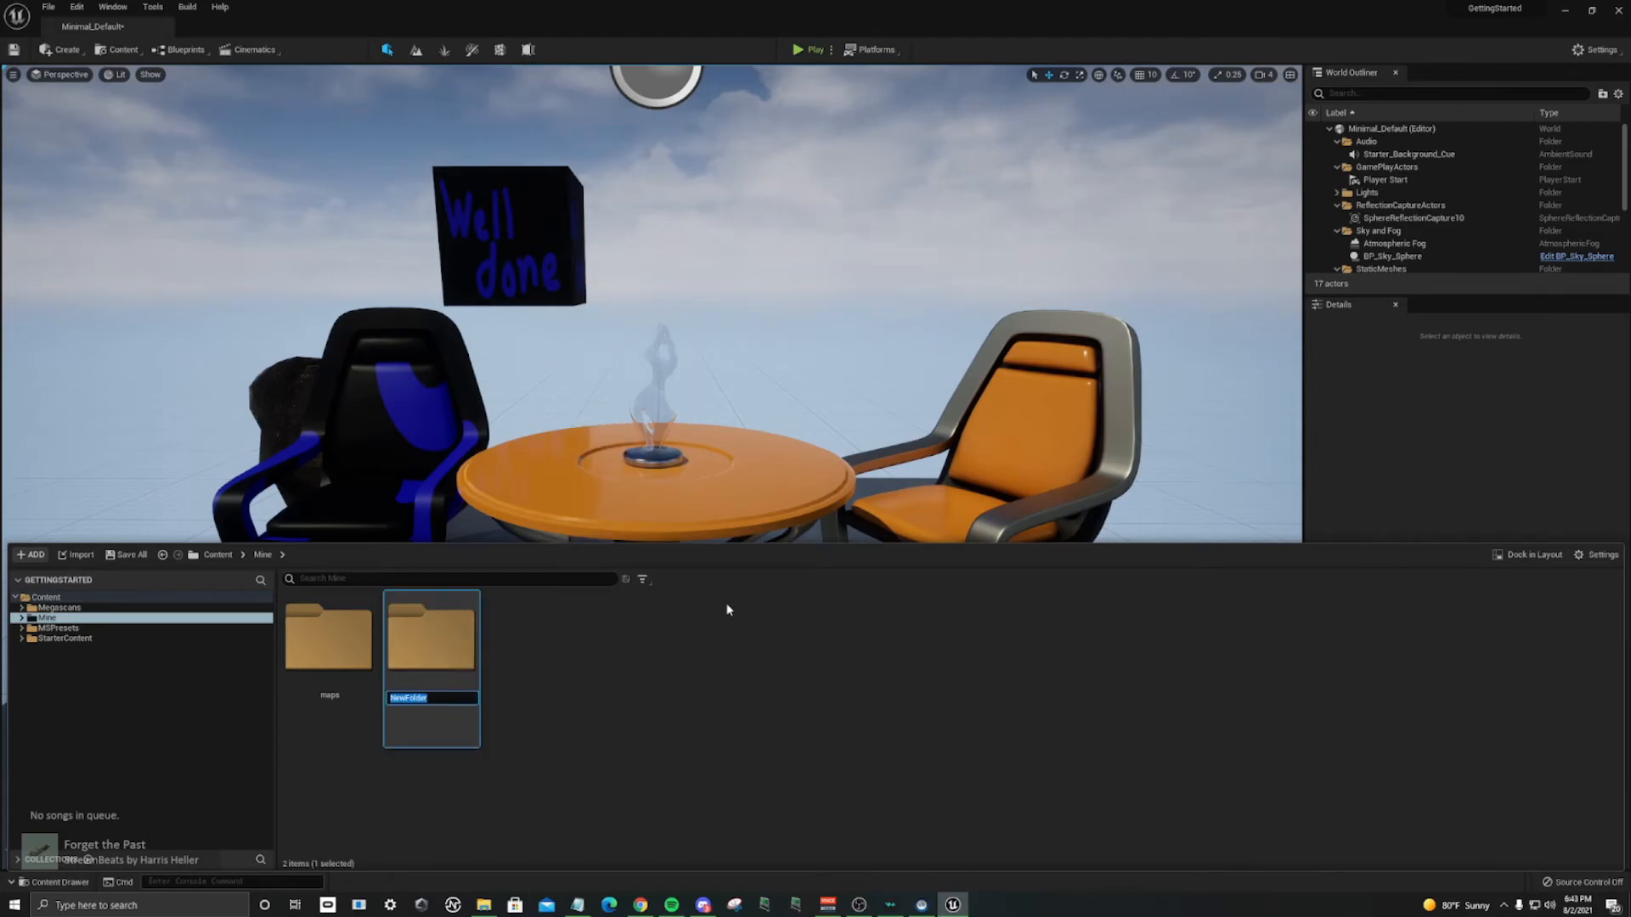
text(ma)
key(Return)
Step: Add two more subfolders named Meshes and Textures inside the Mine folder
right_click(625, 623)
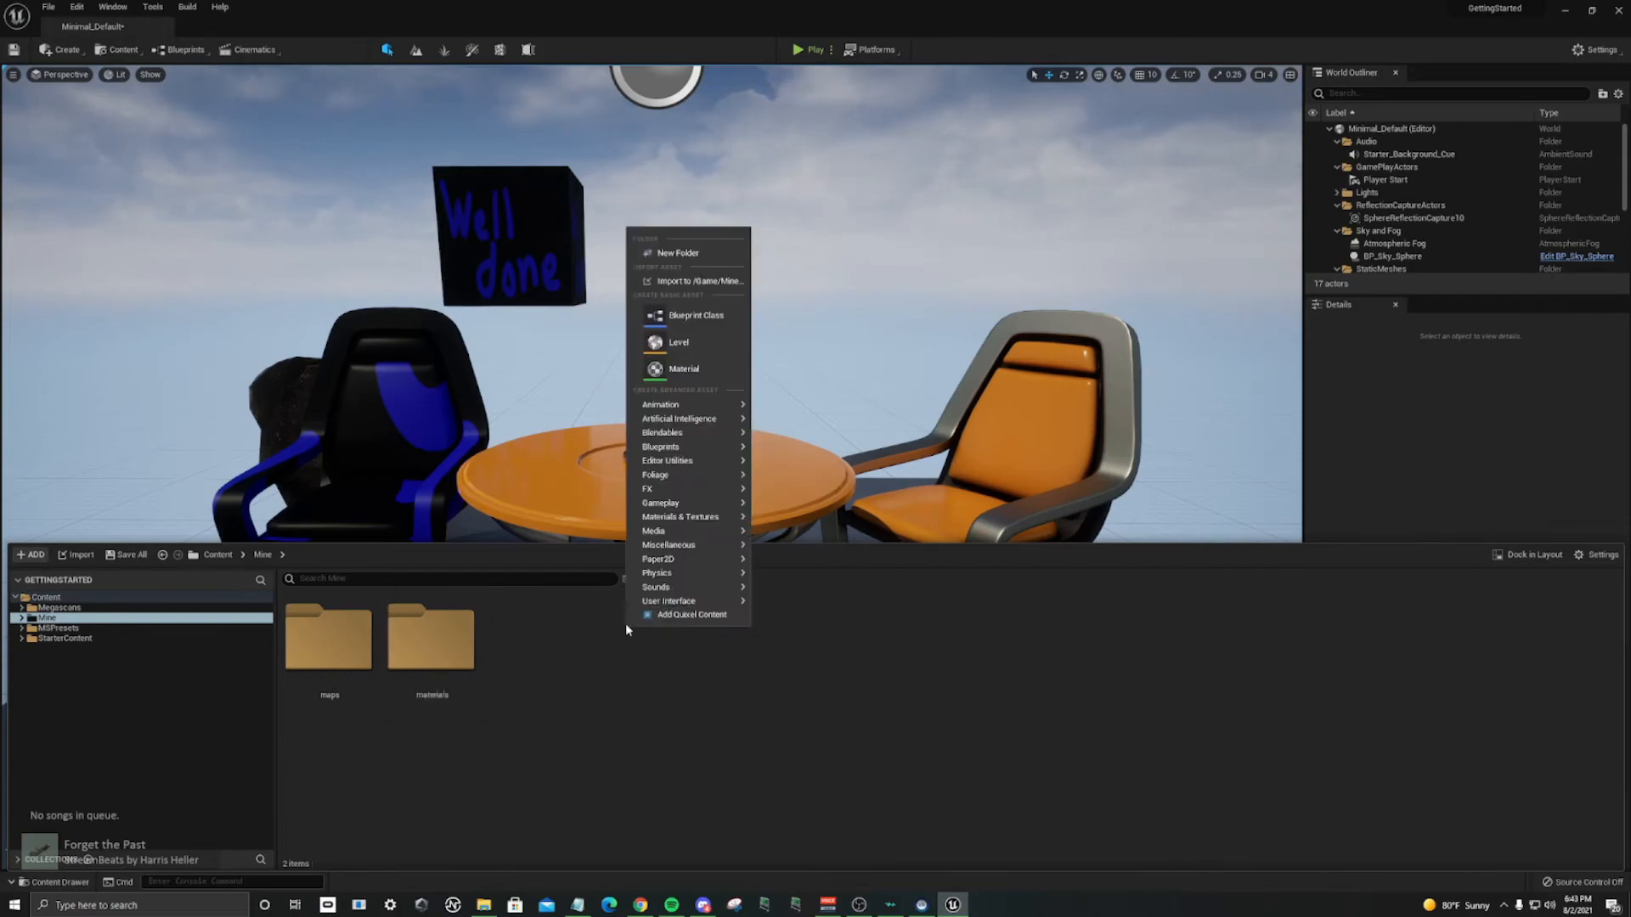
click(663, 259)
text(Meshes)
key(Return)
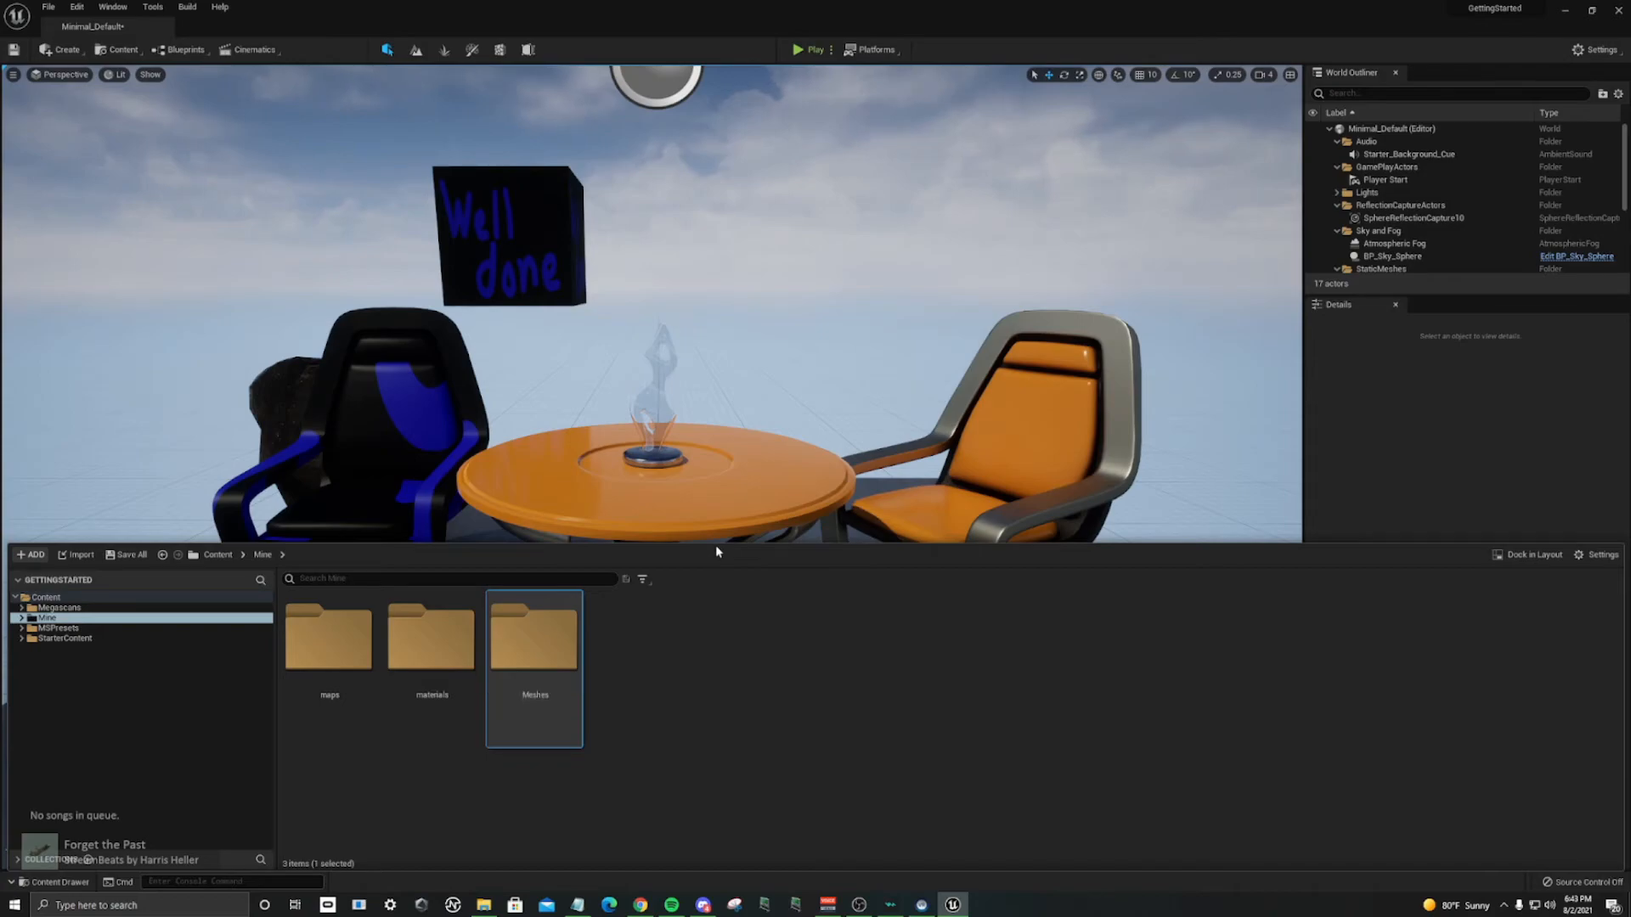
right_click(669, 652)
click(716, 284)
text(Tex)
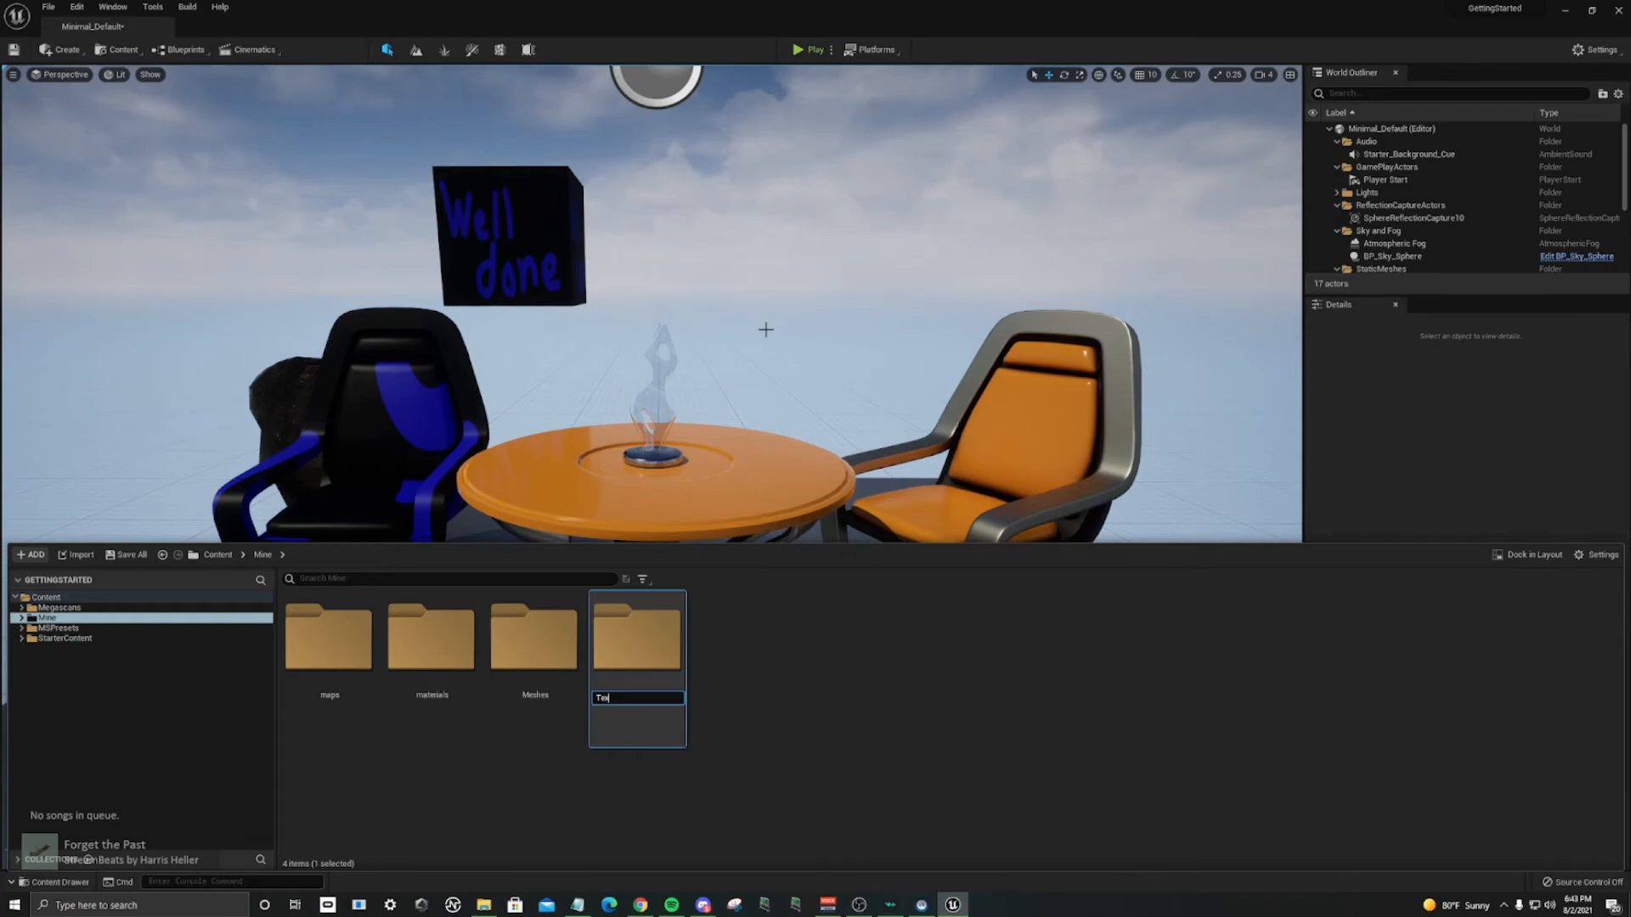
text(tures)
key(Return)
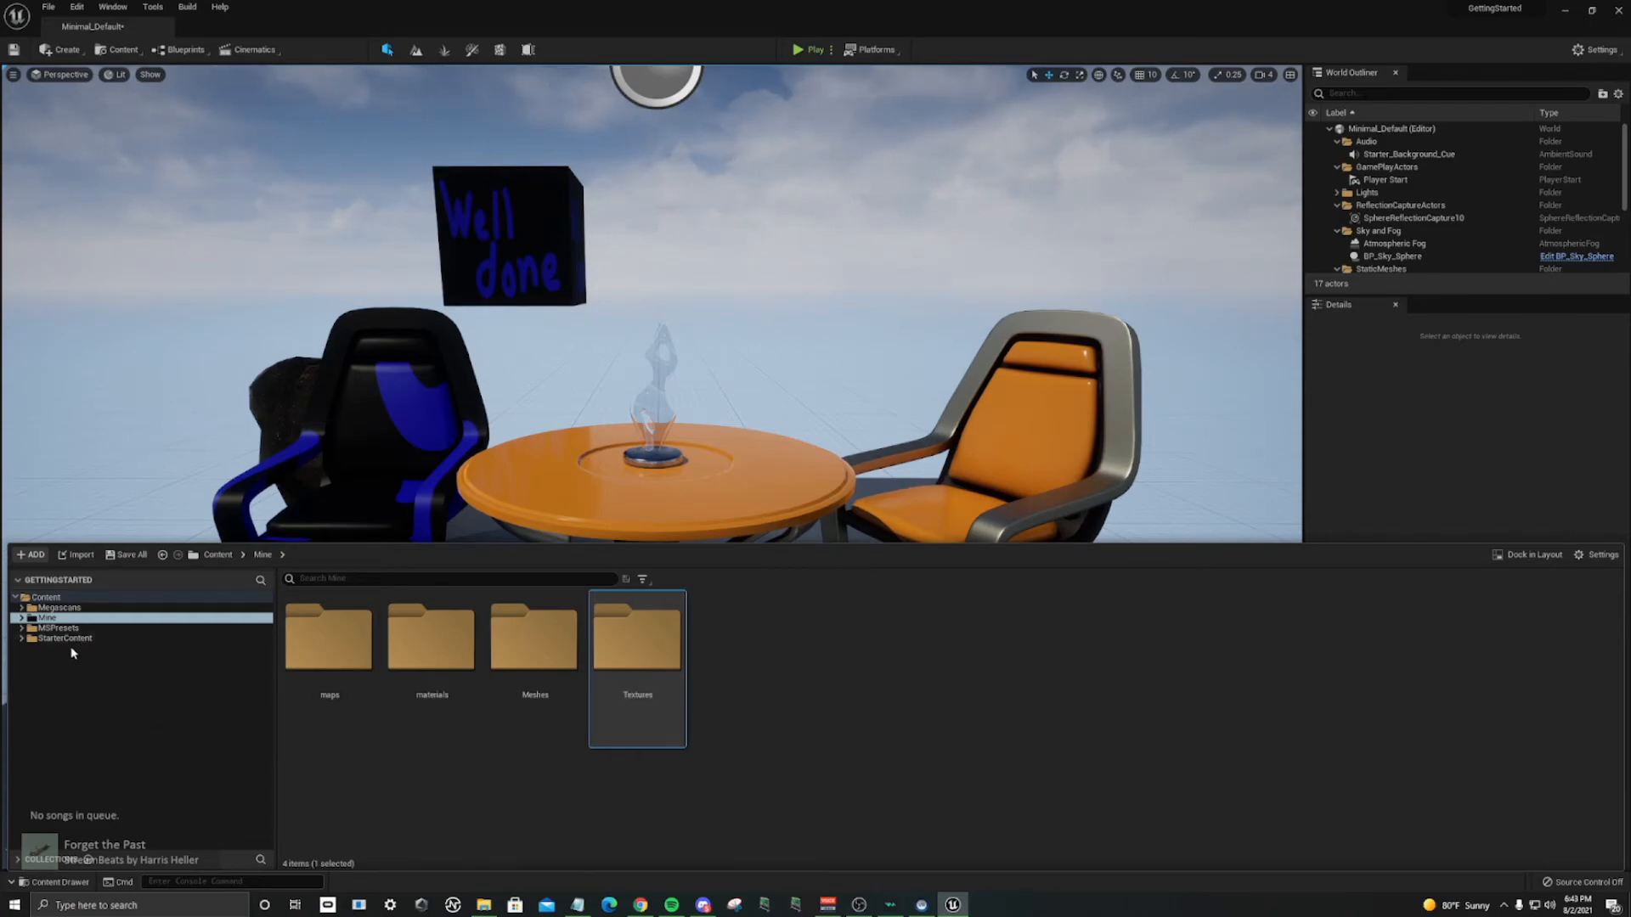
Step: Move the welldone texture and welldone_Mat material from the Content folder into Mine's Textures folder and open that folder
click(22, 619)
click(34, 598)
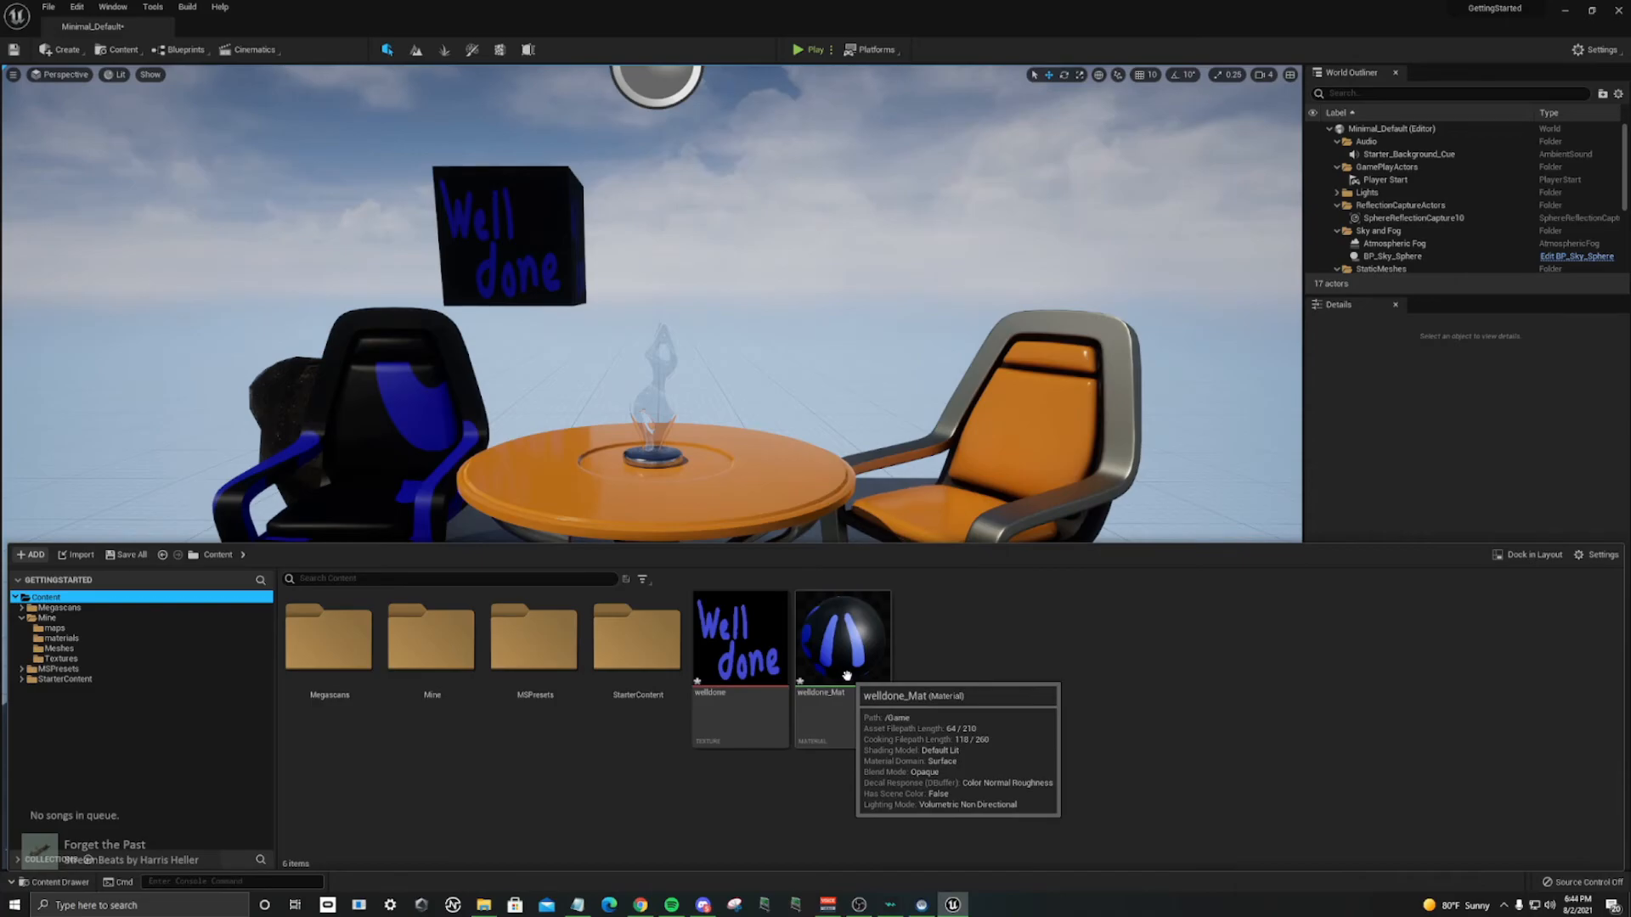
click(751, 656)
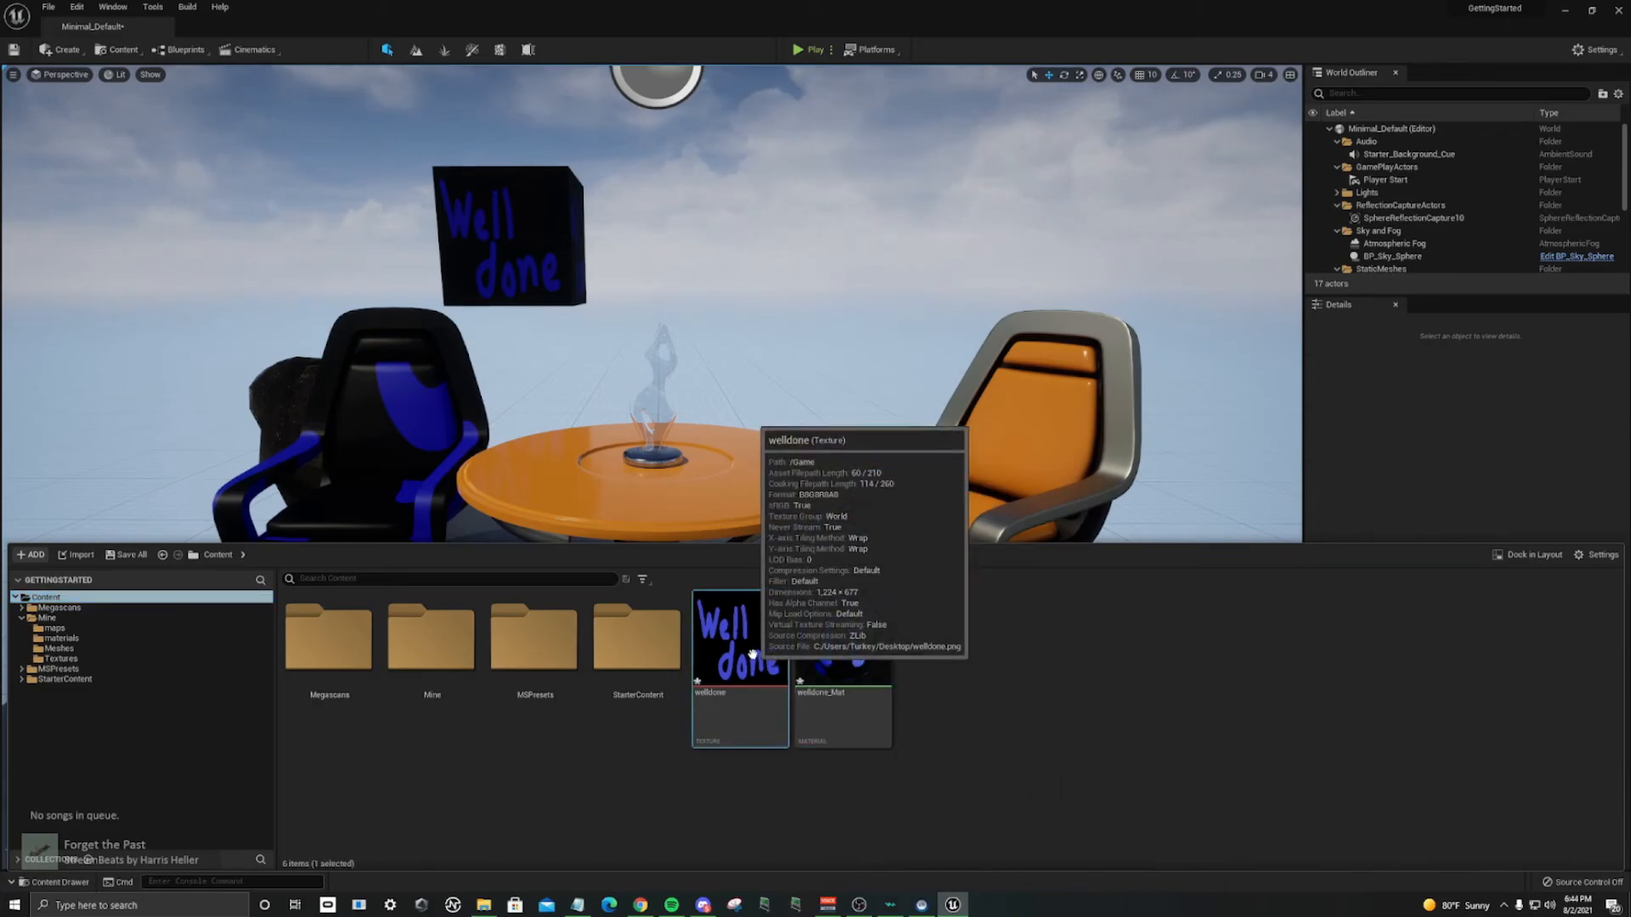
ctrl+click(850, 664)
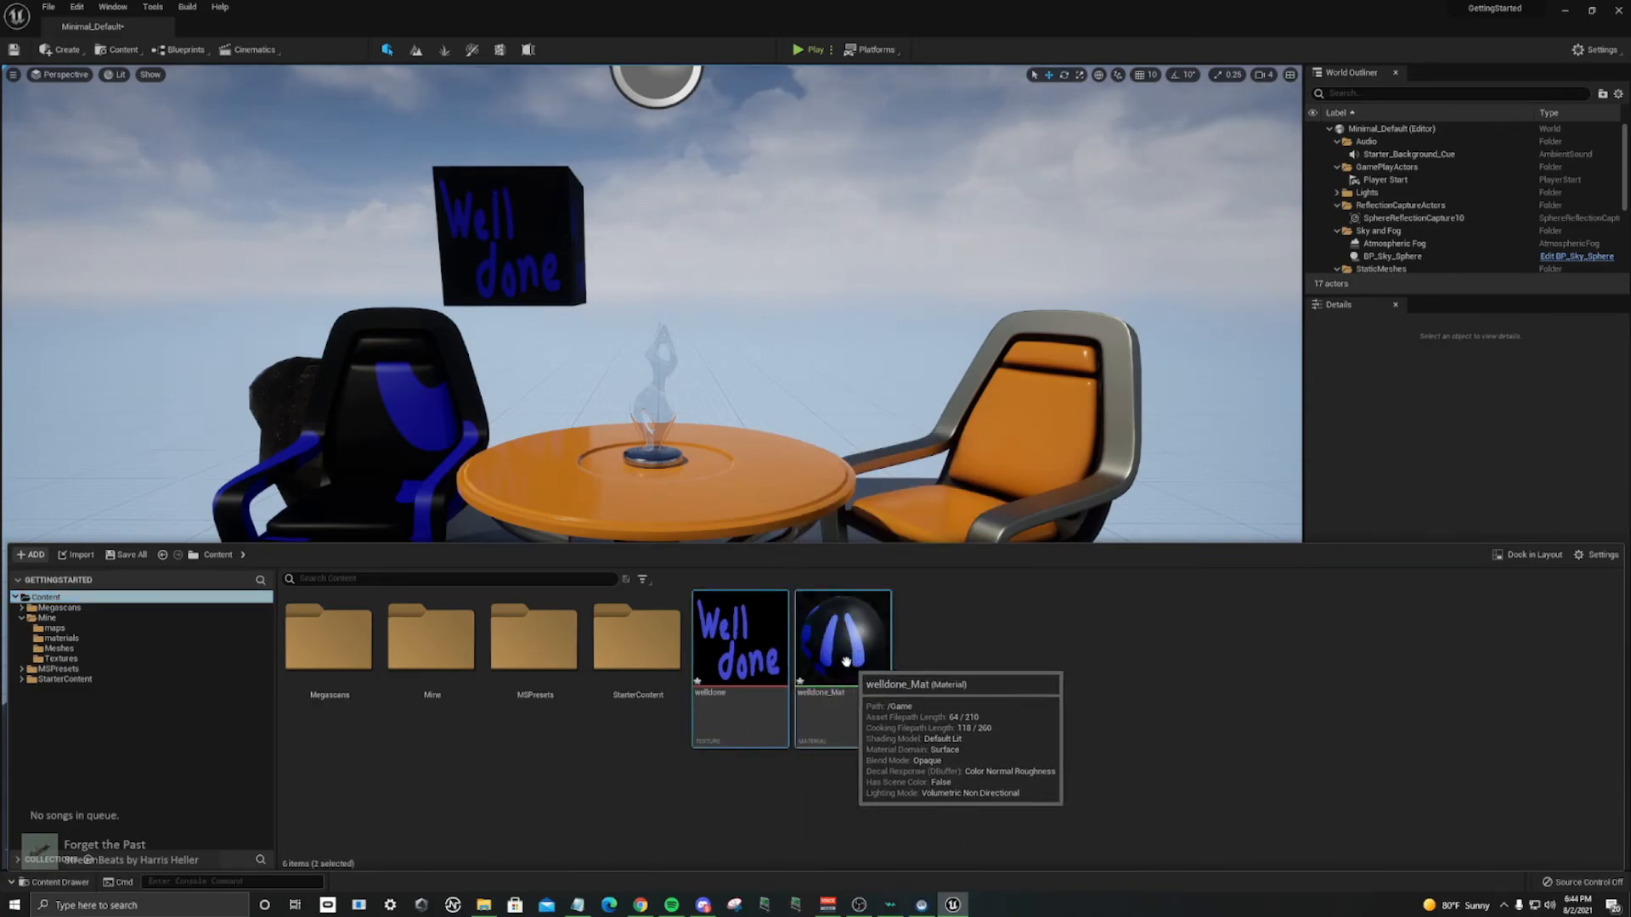
drag(850, 665, 77, 659)
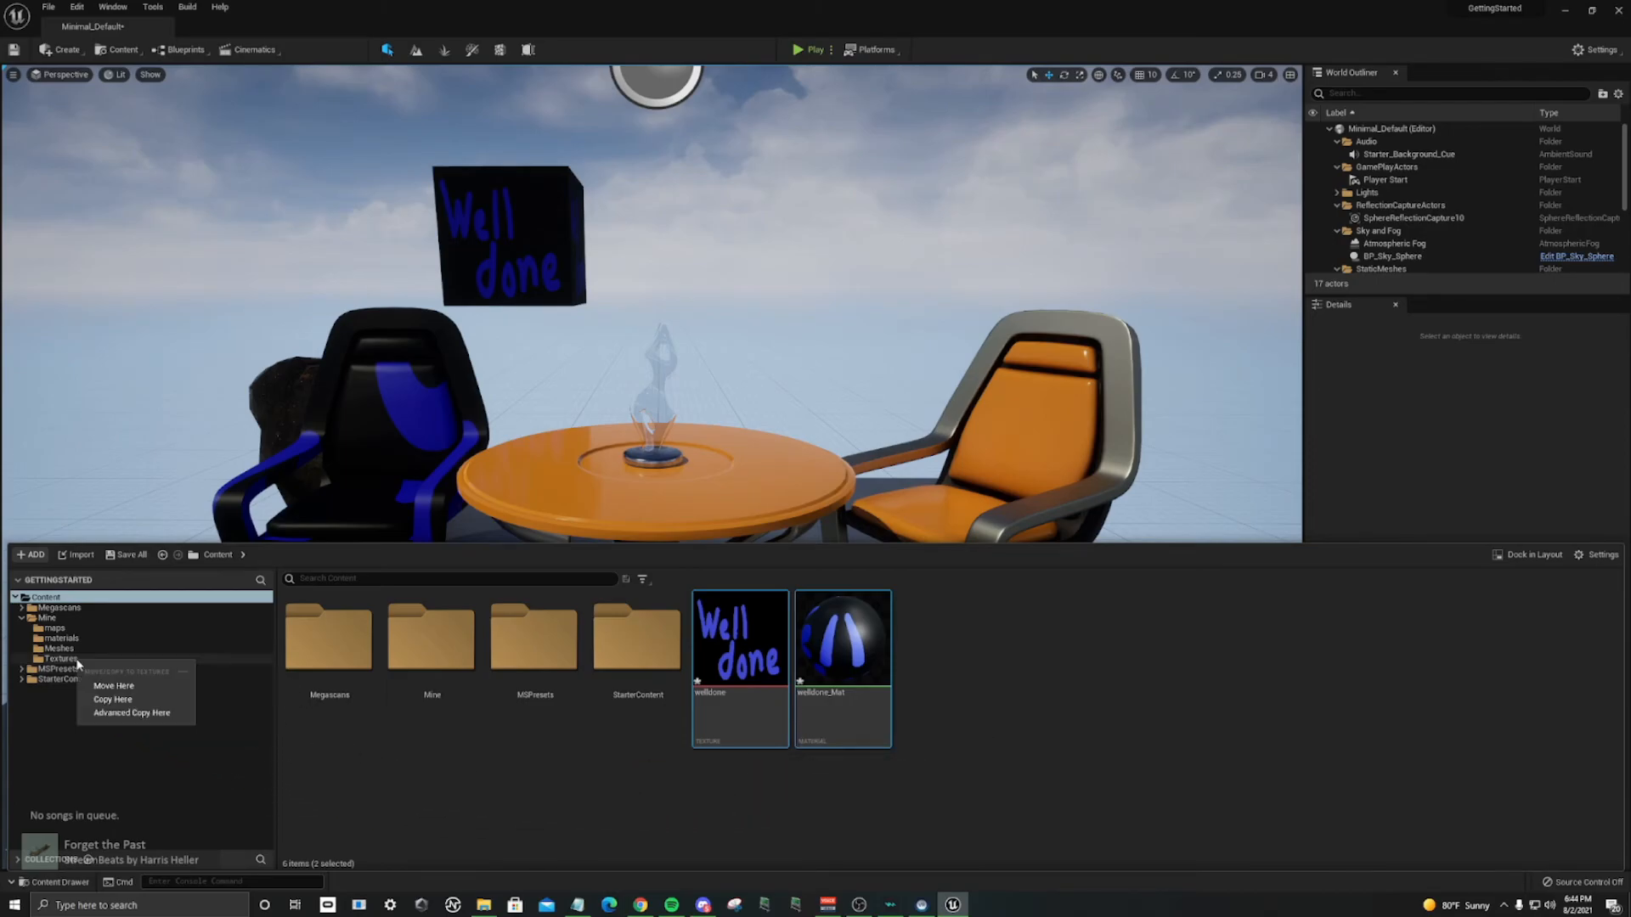
click(134, 684)
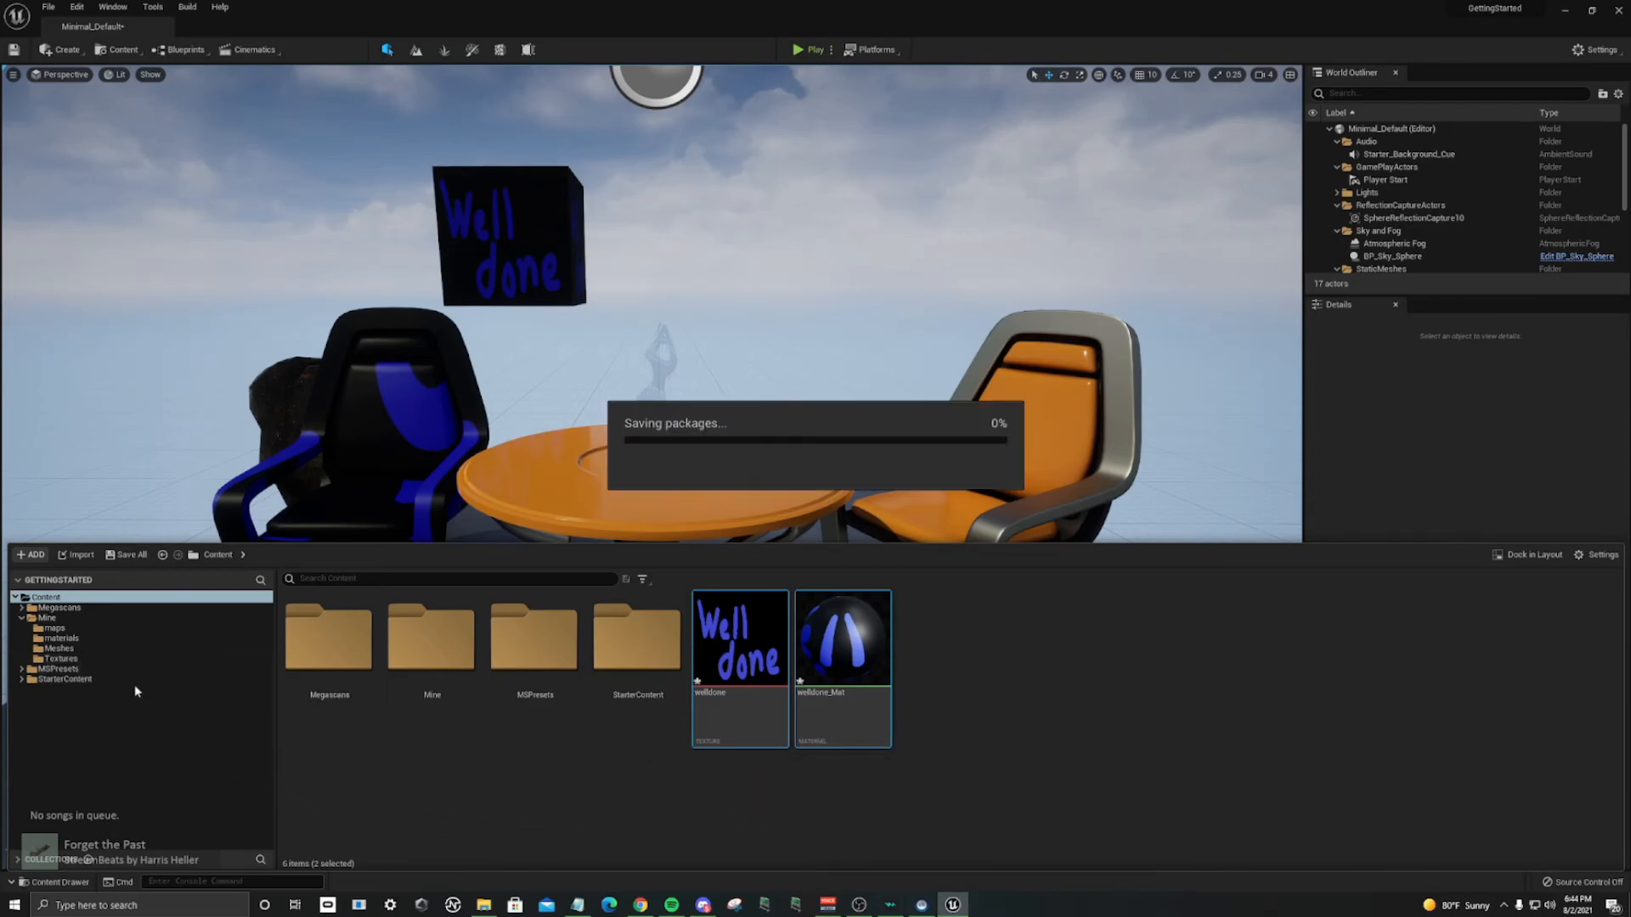
click(85, 660)
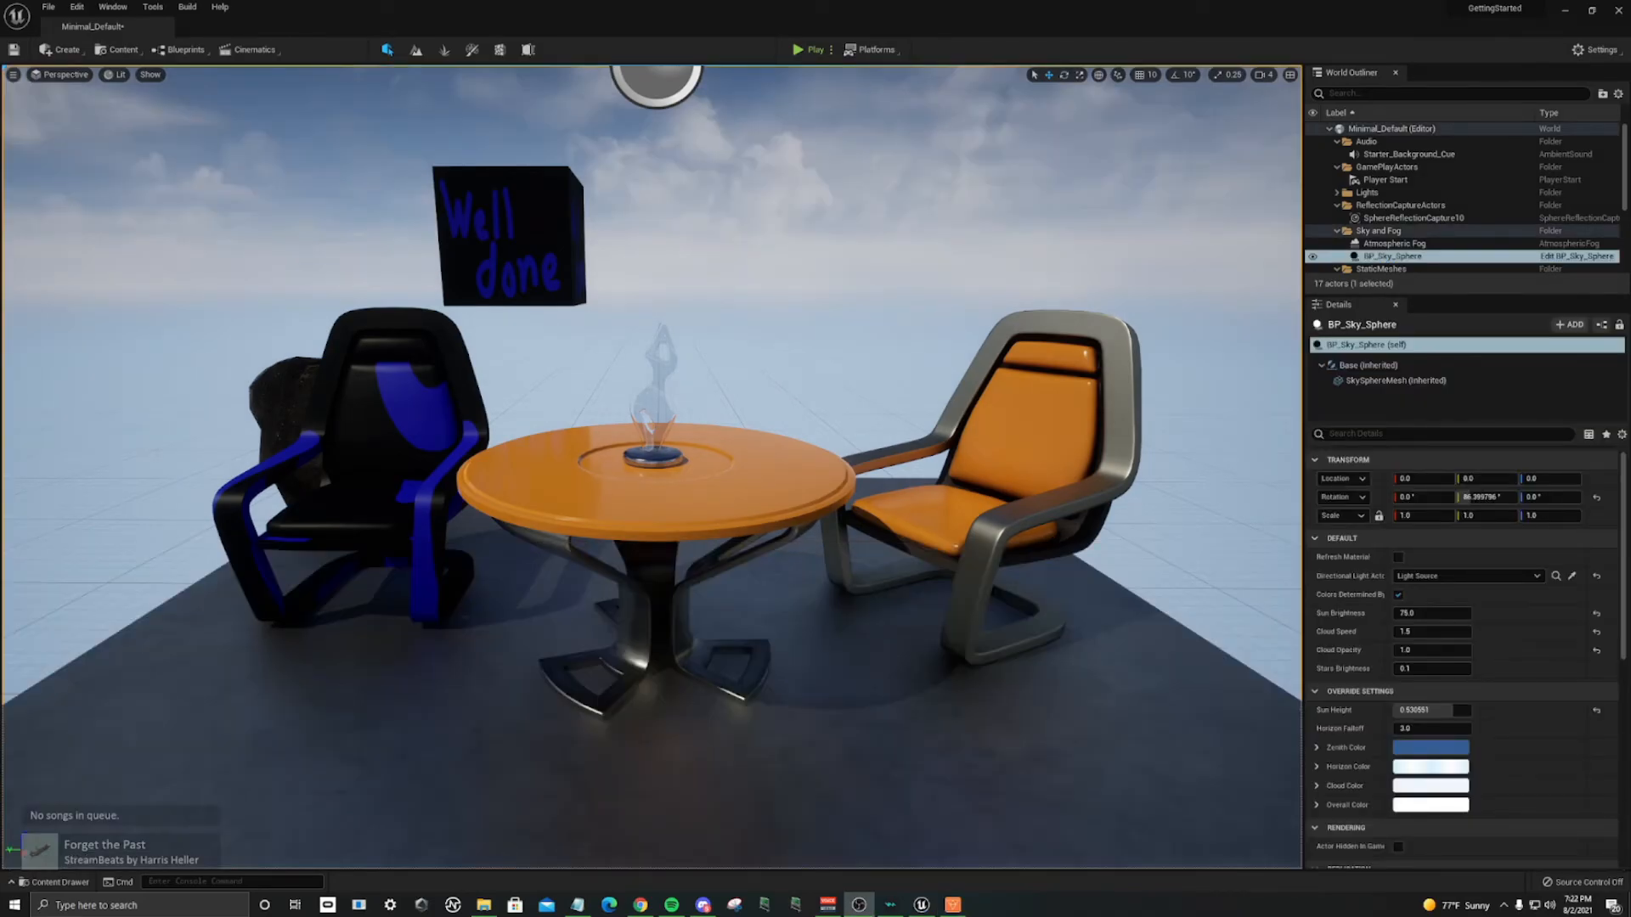
Step: Save all modified assets and the level from the content drawer, and return to the level view
click(55, 882)
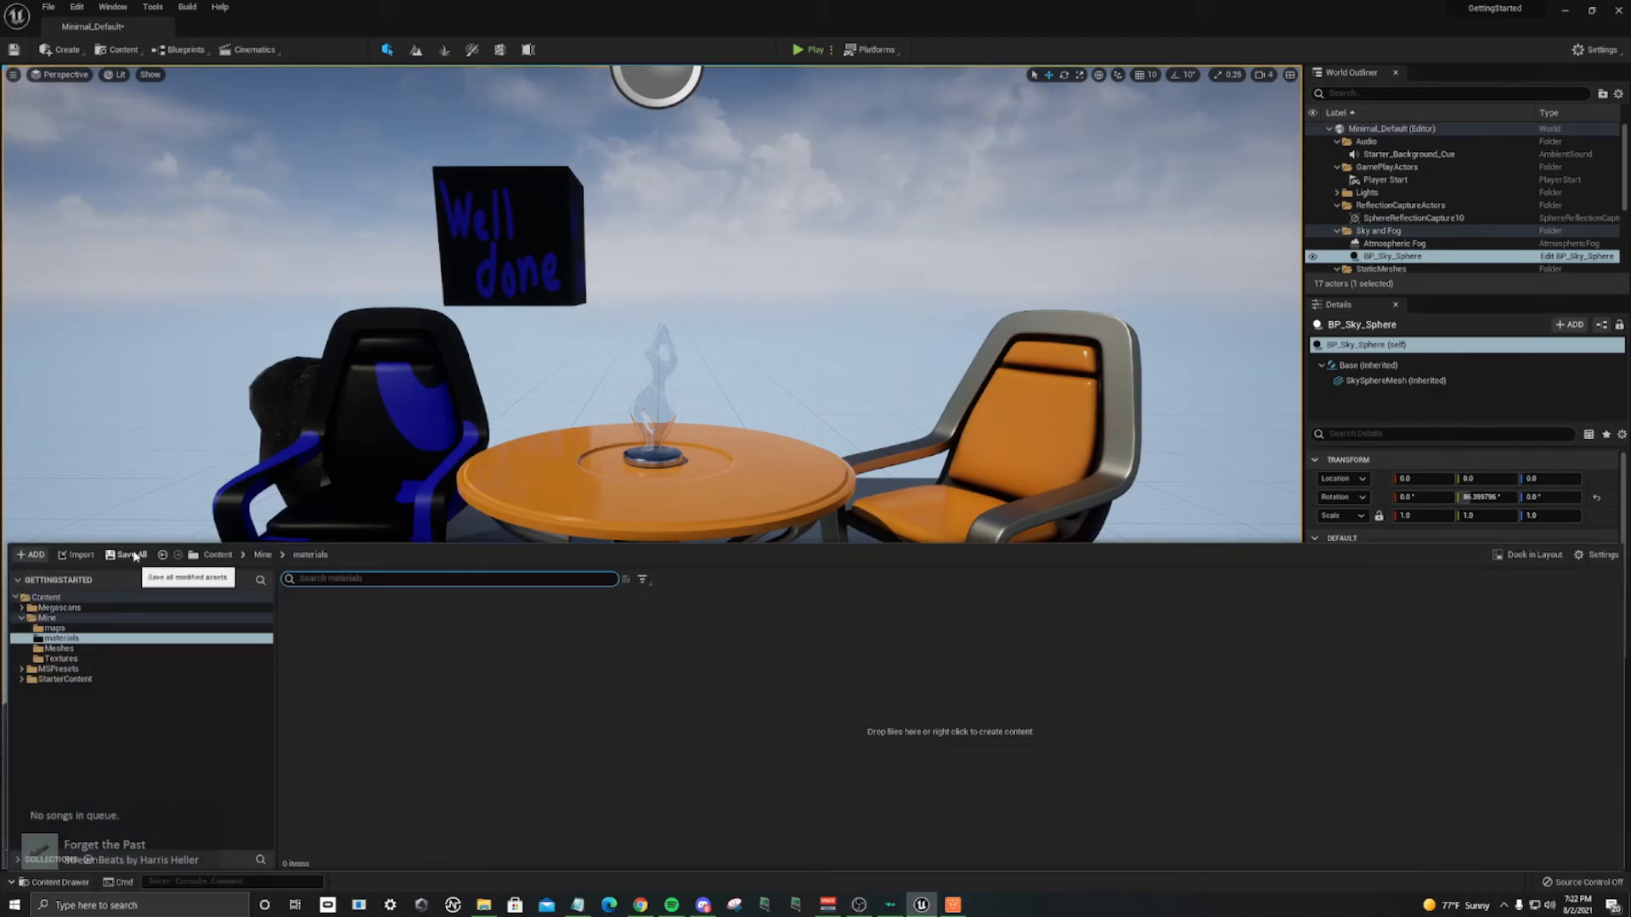
click(128, 555)
click(886, 598)
click(801, 225)
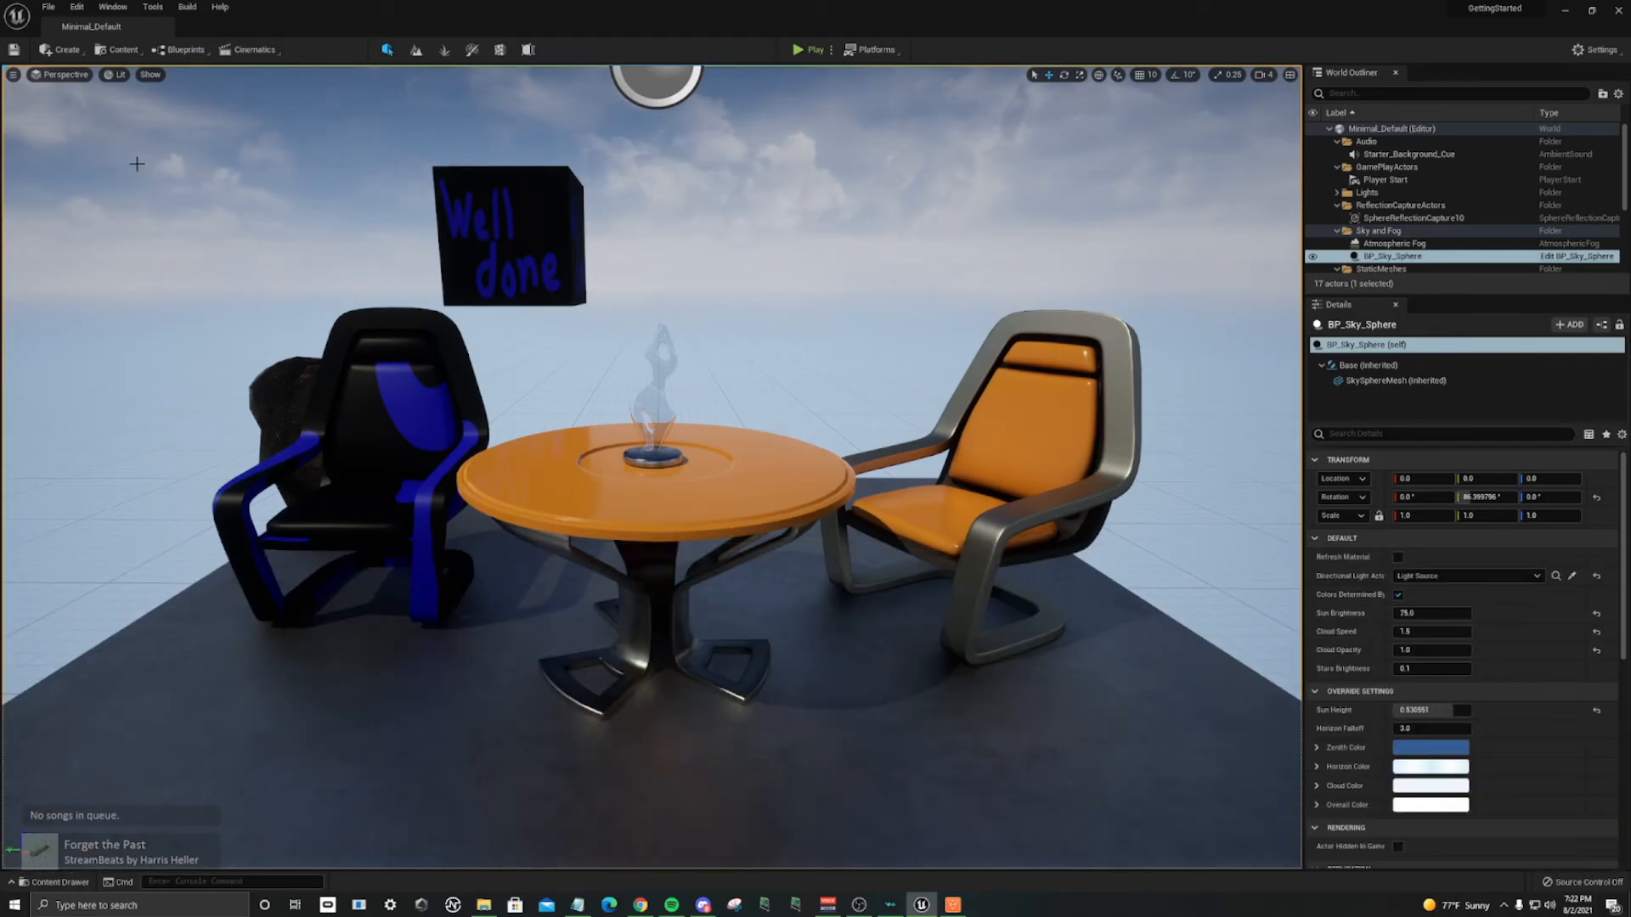
Step: Open and close the content drawer, and start saving the current level under a new name with Save Current Level As
click(66, 884)
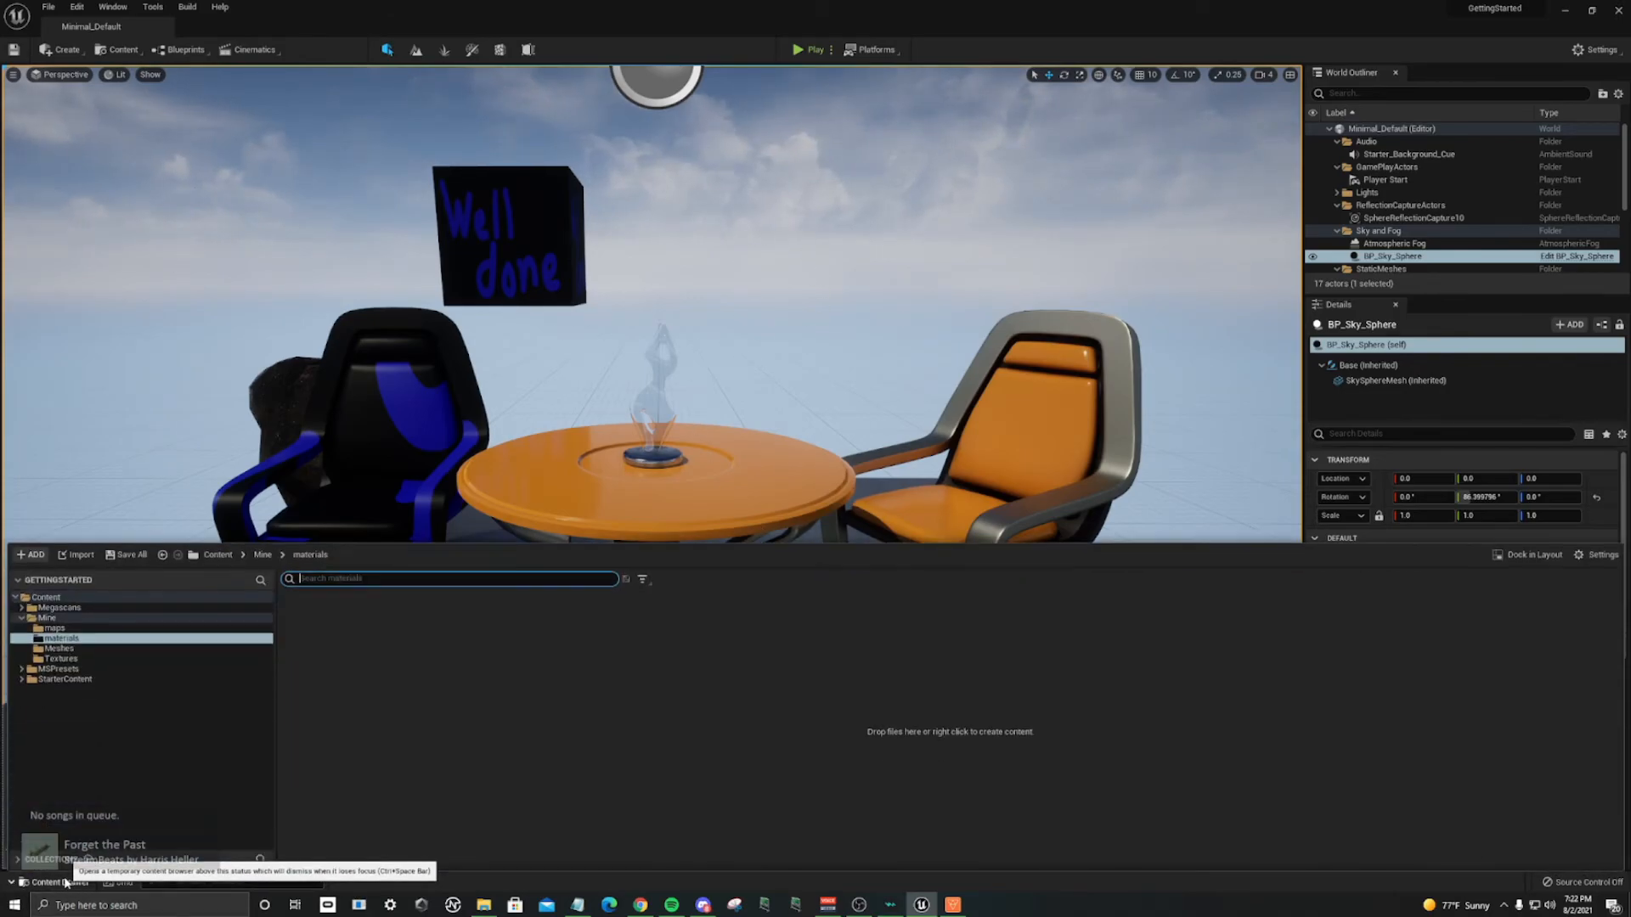
click(57, 881)
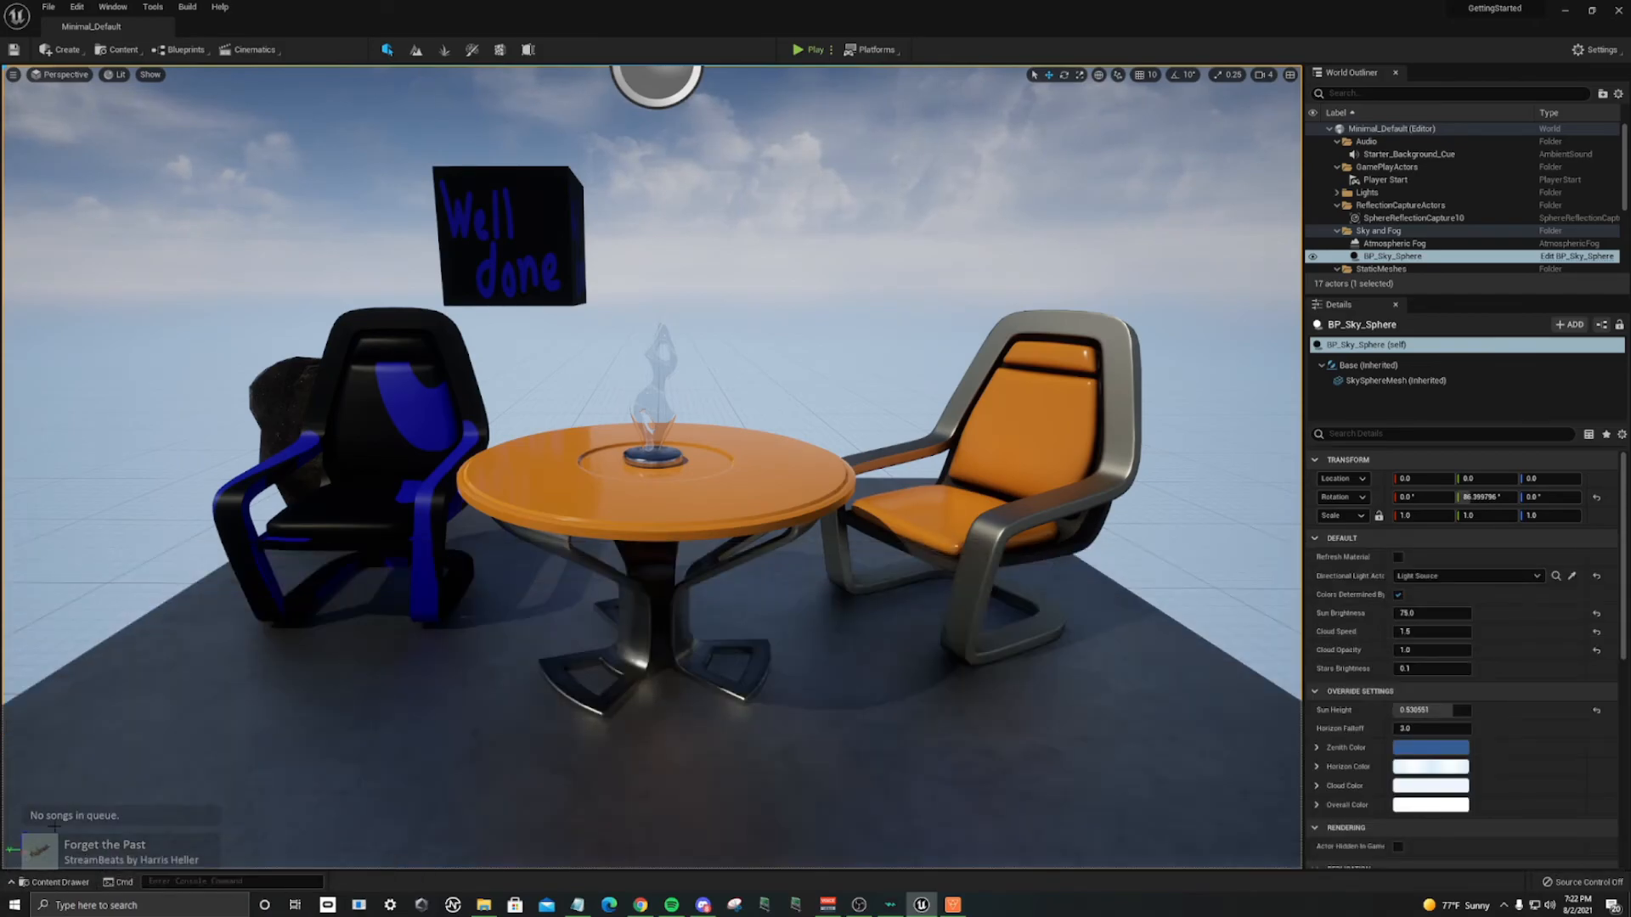
click(48, 8)
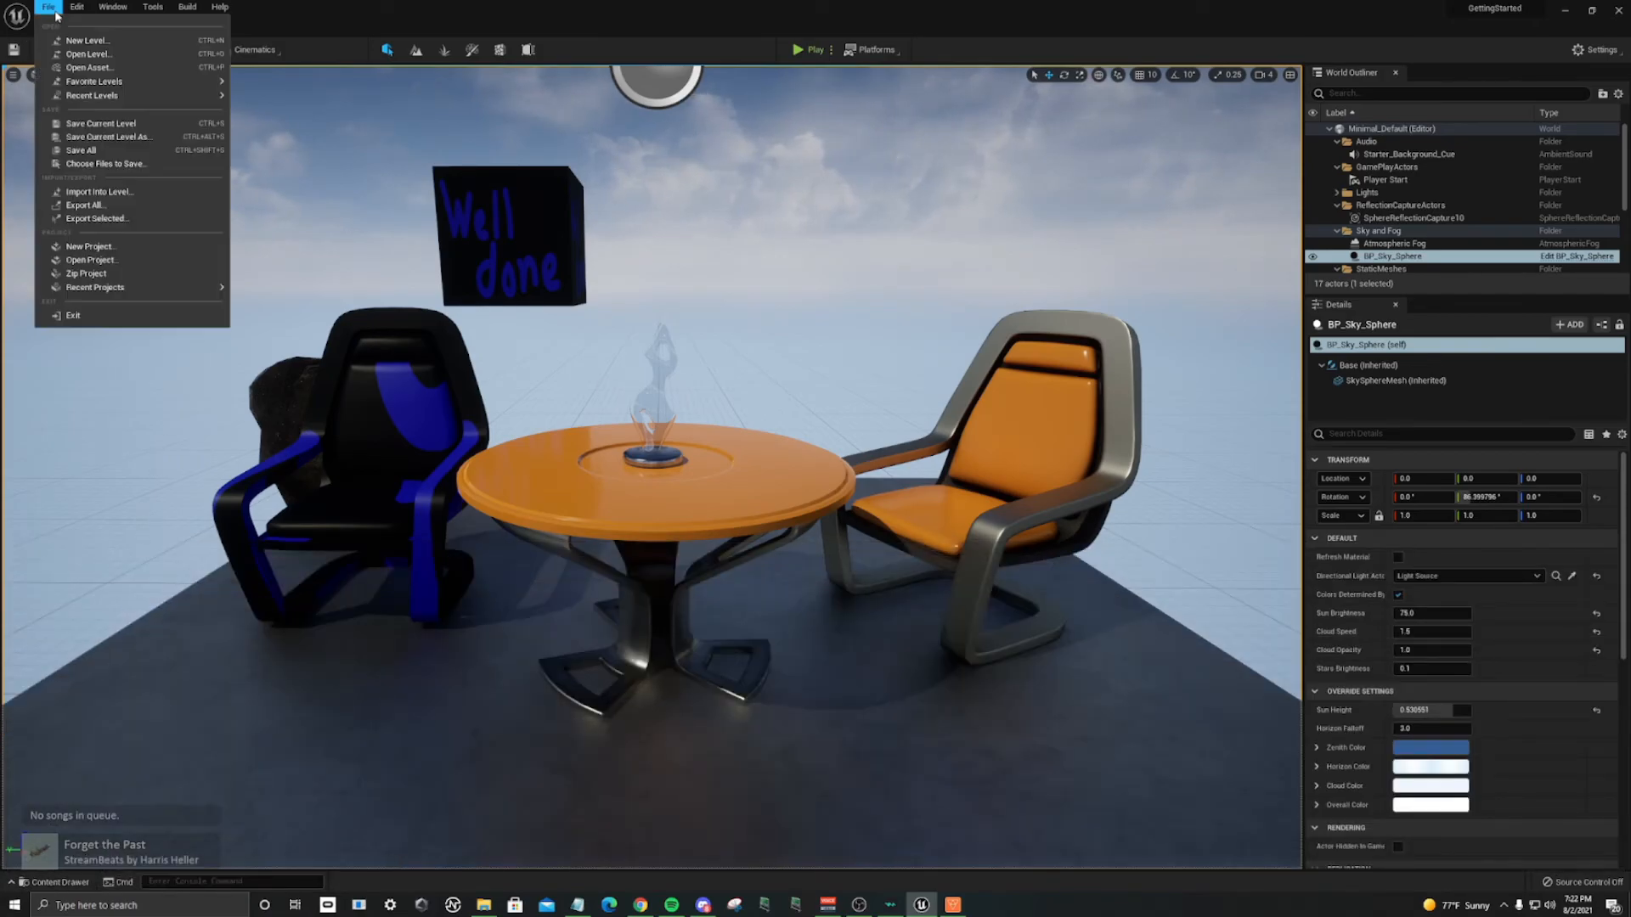
click(116, 138)
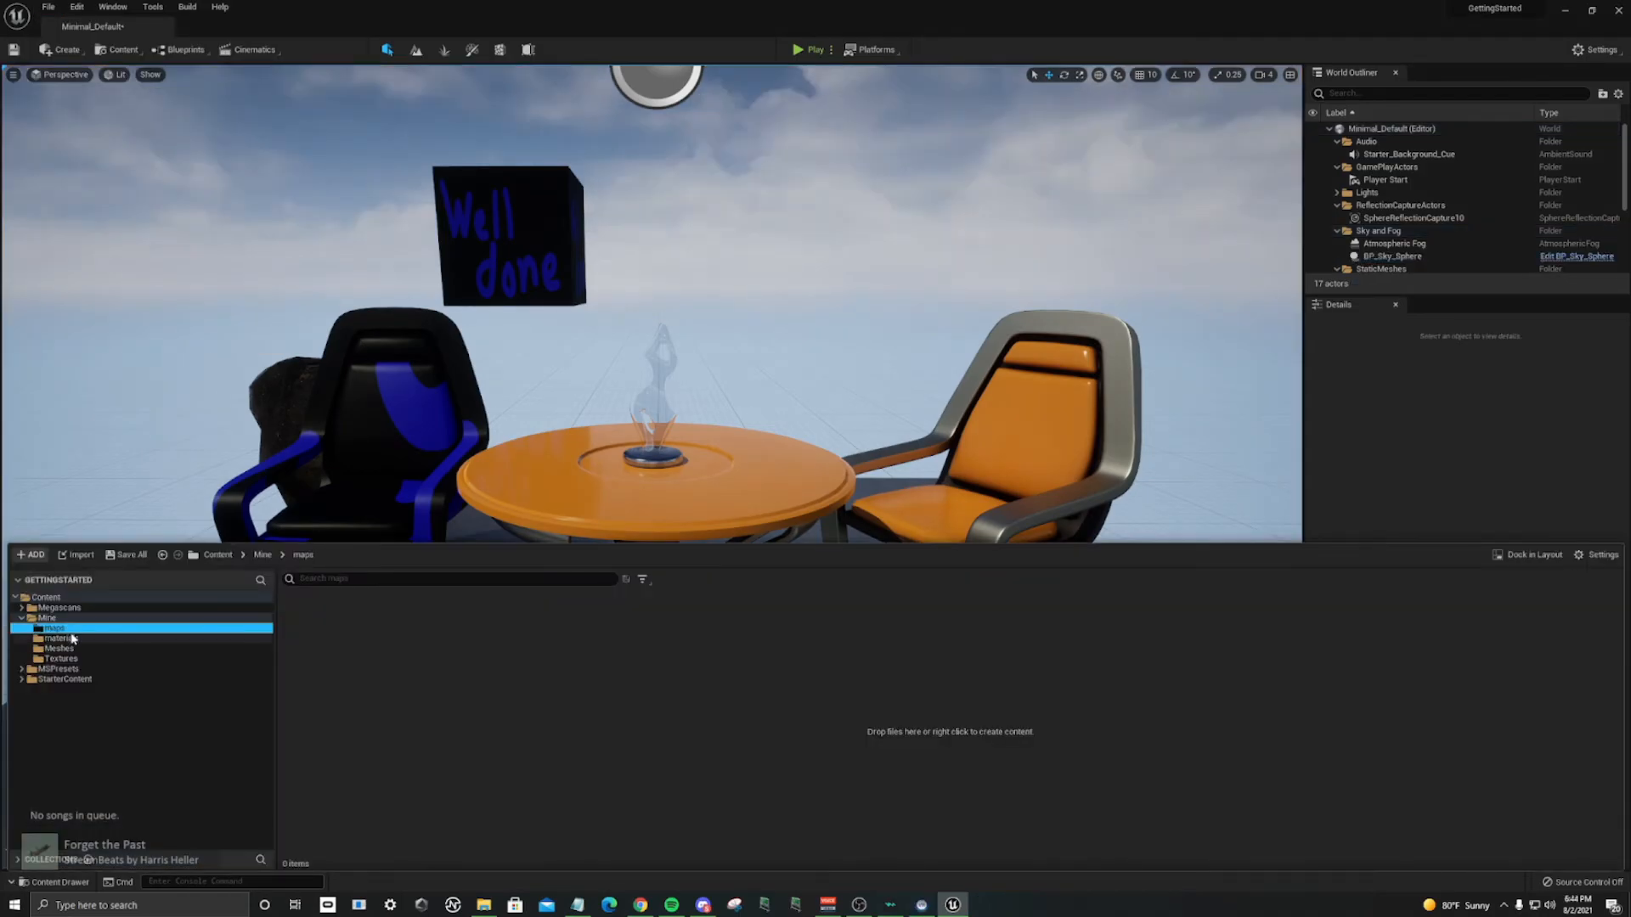
Step: View the contents of Mine's materials folder and close the content drawer by selecting the sky in the level
click(61, 638)
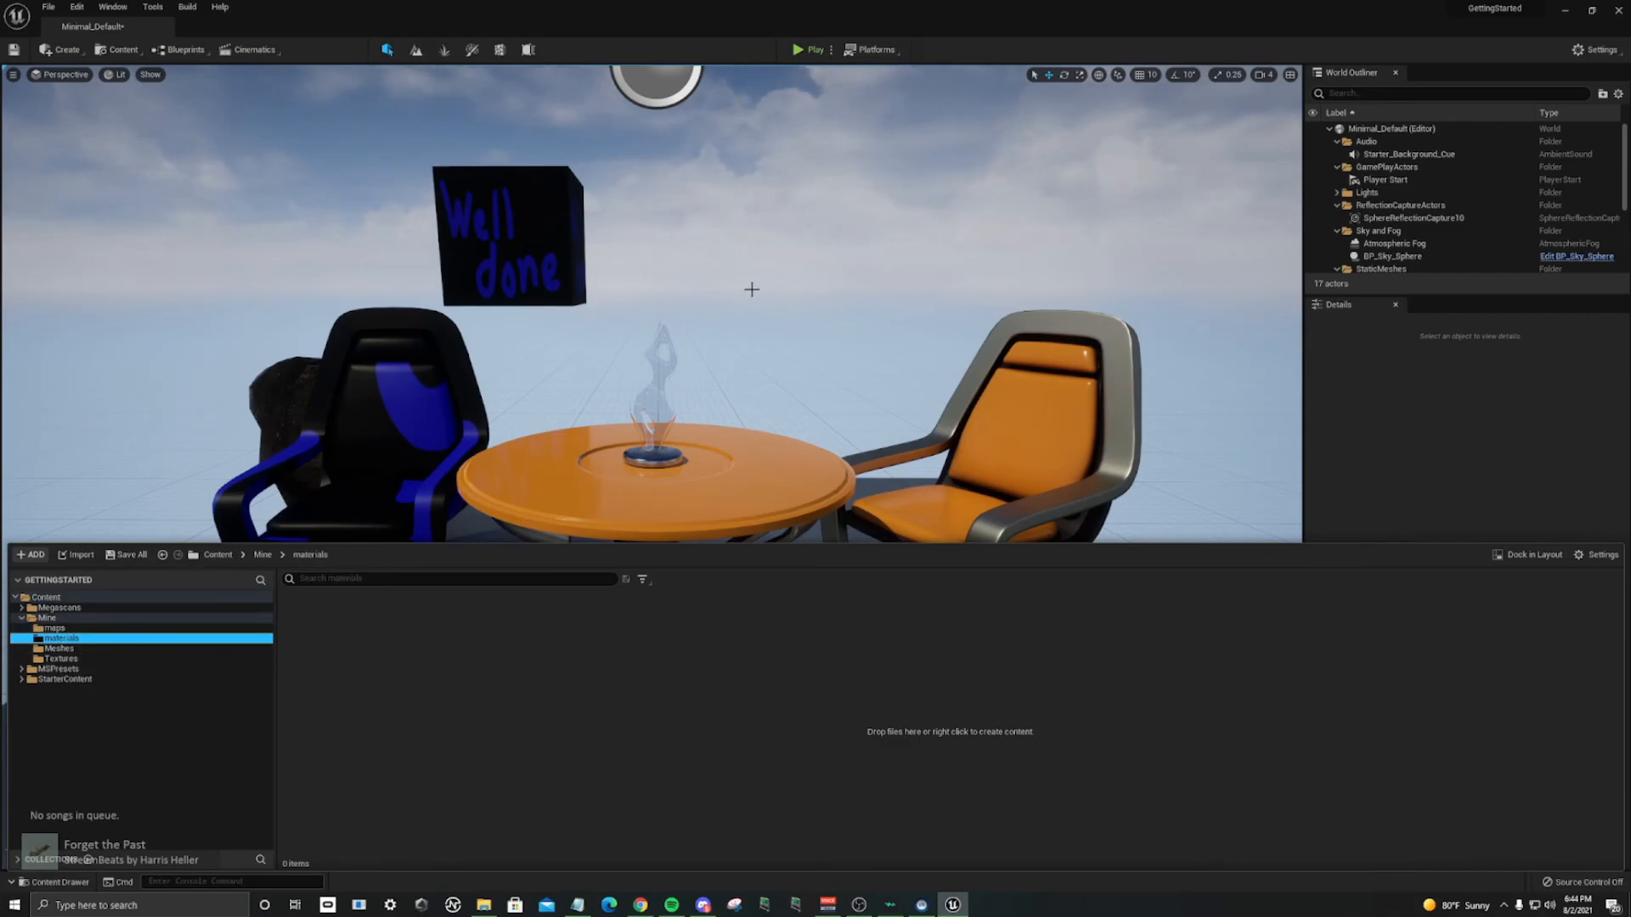
click(818, 277)
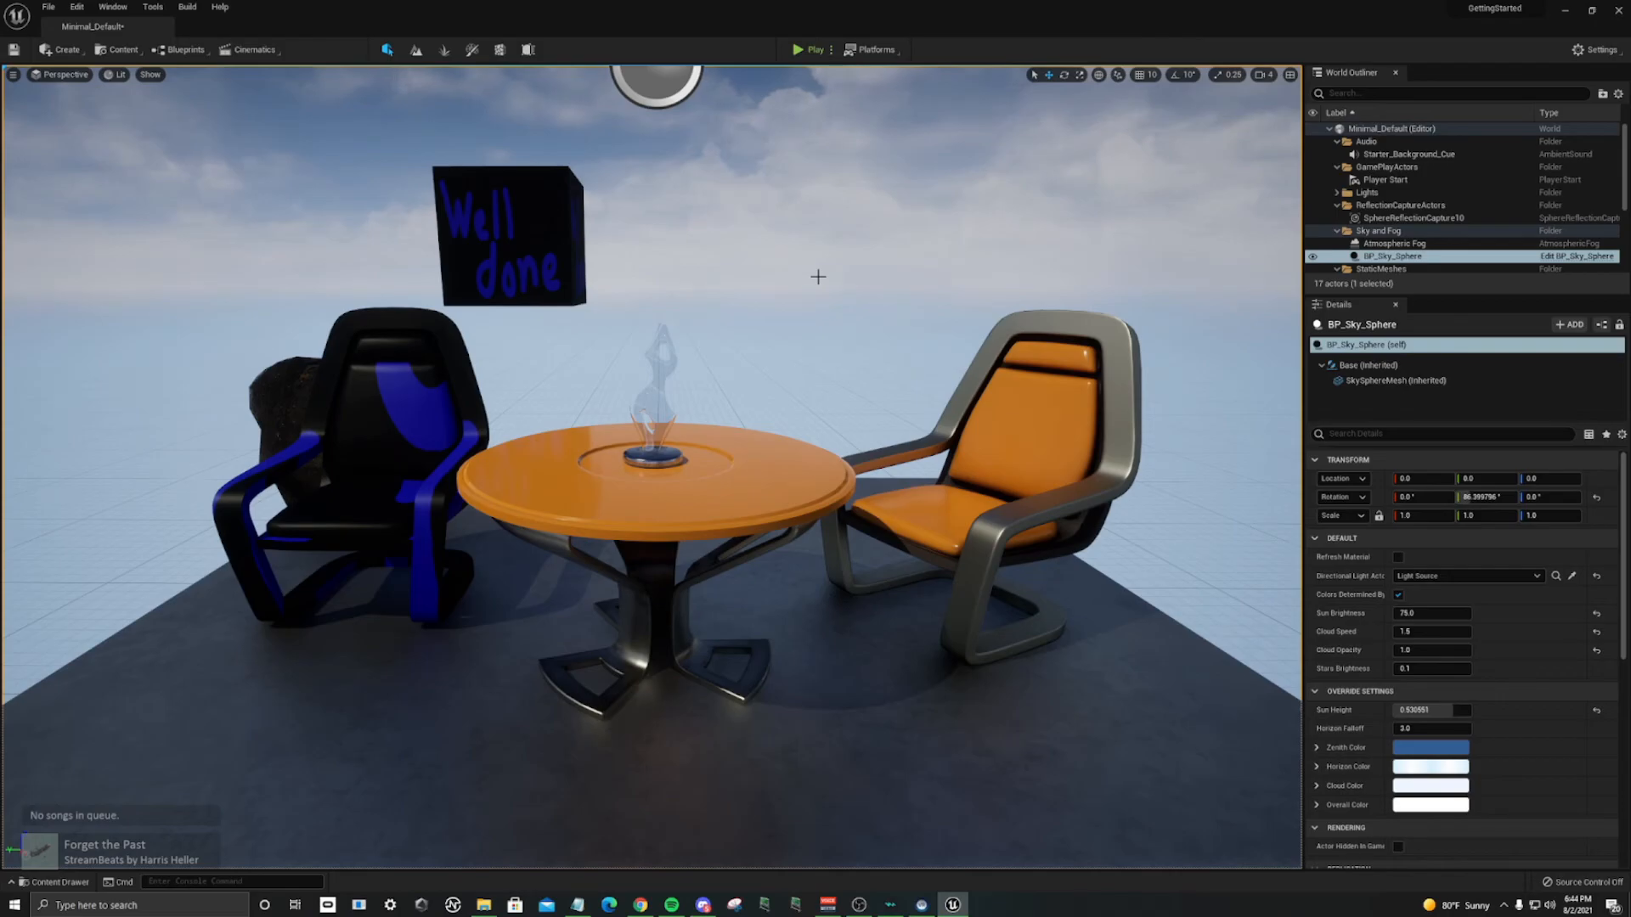